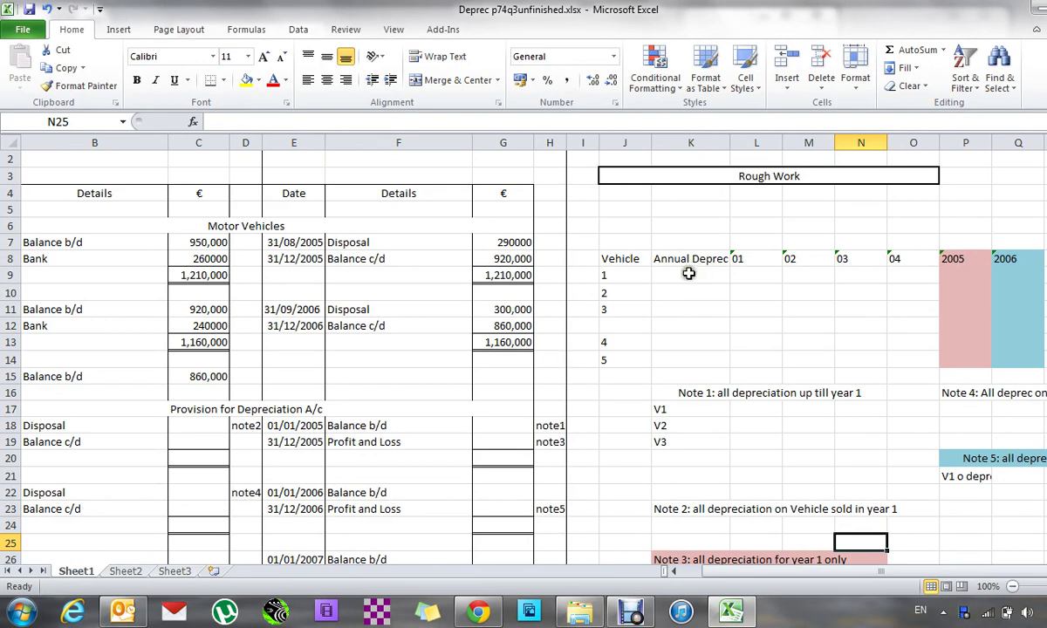
Enter the annual depreciation of vehicles 1, 2 and 3 as 56000, 72000 and 58000 in K9 to K11.
{"action": "left_click", "coordinate": [686, 275]}
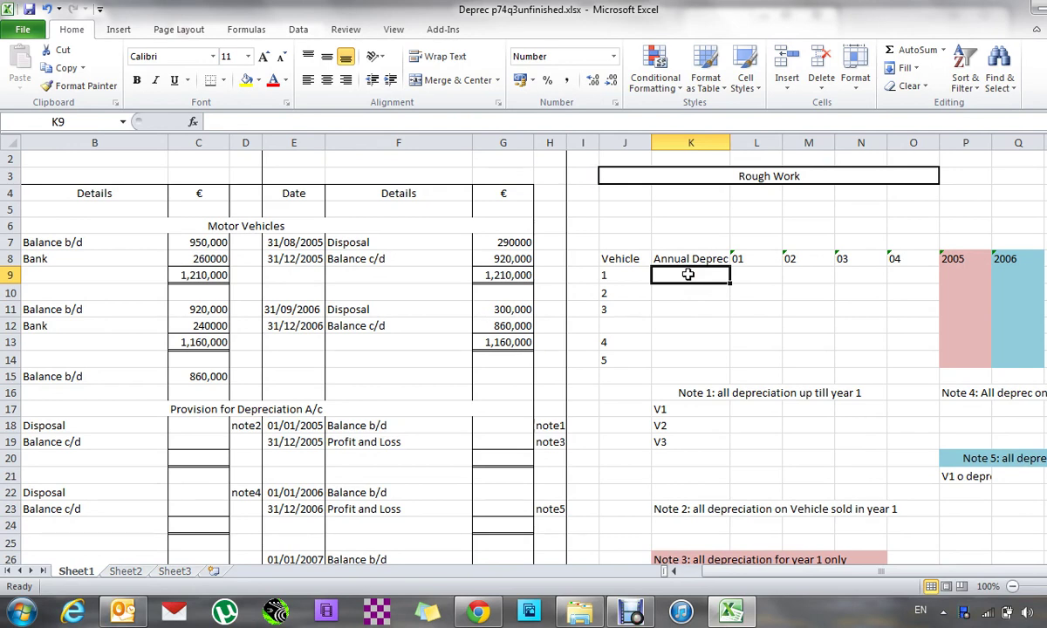
{"action": "type", "text": "5600"}
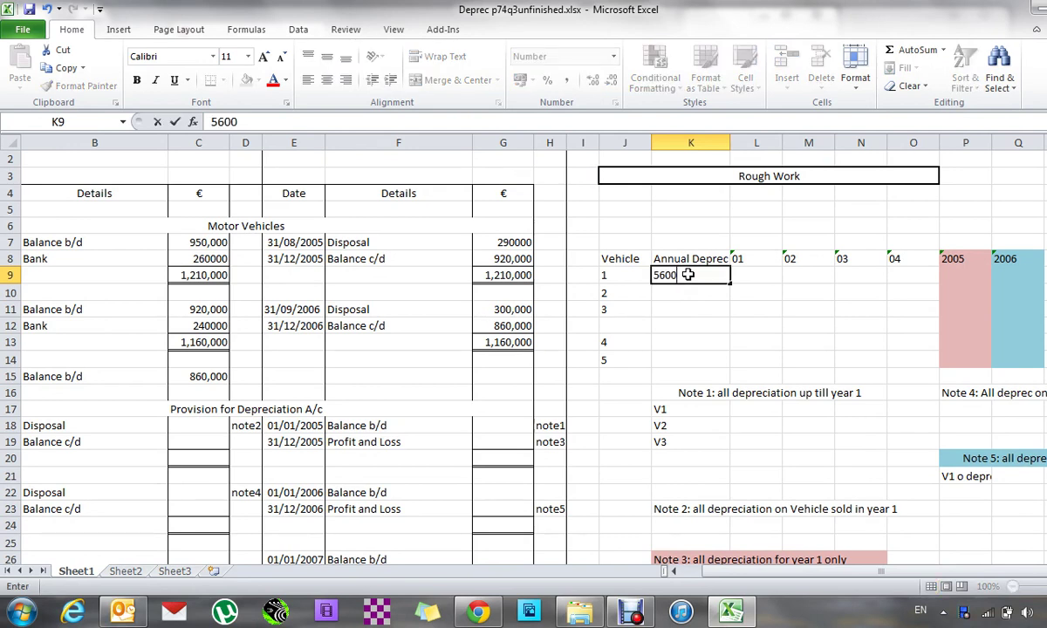
{"action": "type", "text": "0"}
{"action": "key", "text": "Return"}
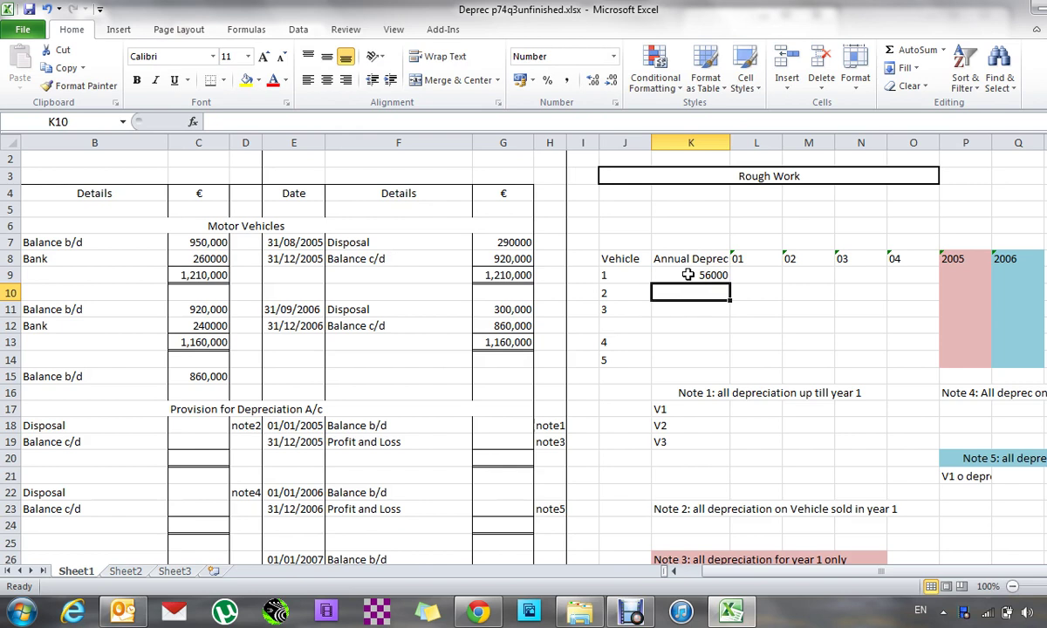
{"action": "type", "text": "72000"}
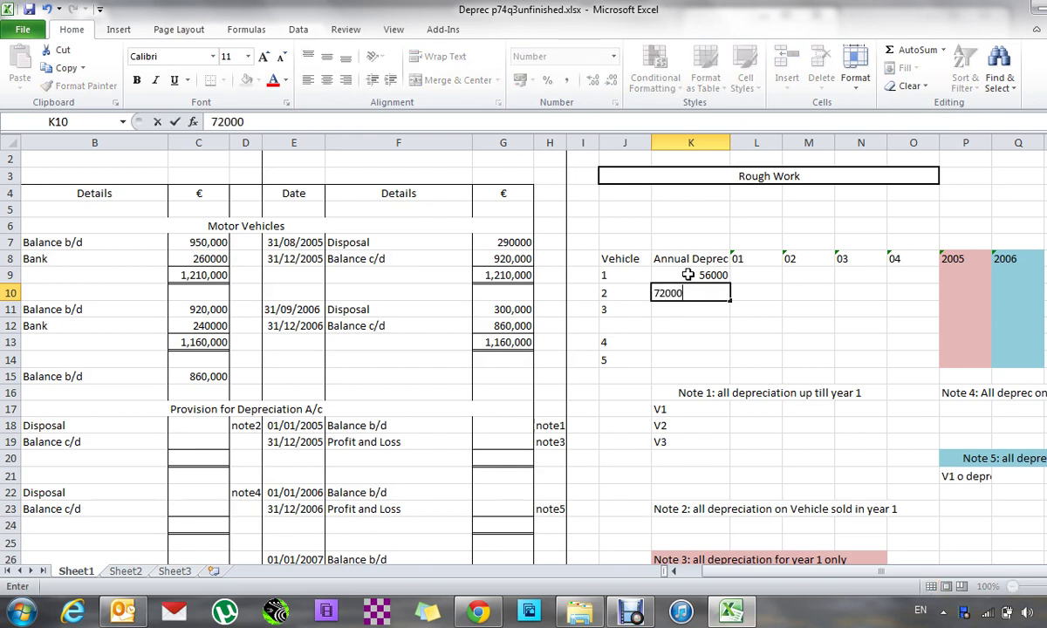
{"action": "key", "text": "Return"}
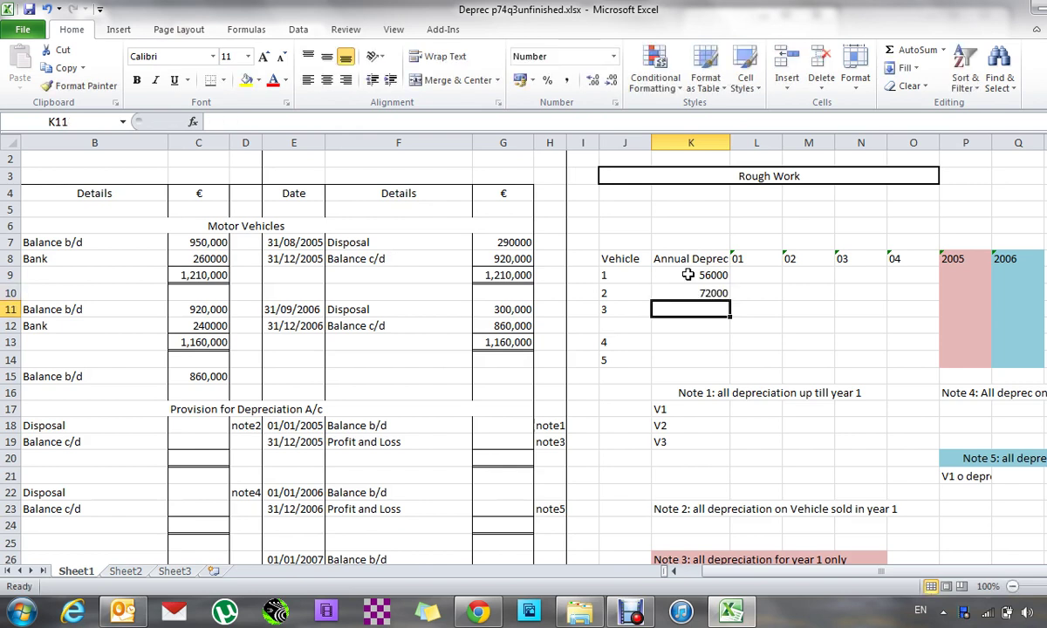
{"action": "type", "text": "58000"}
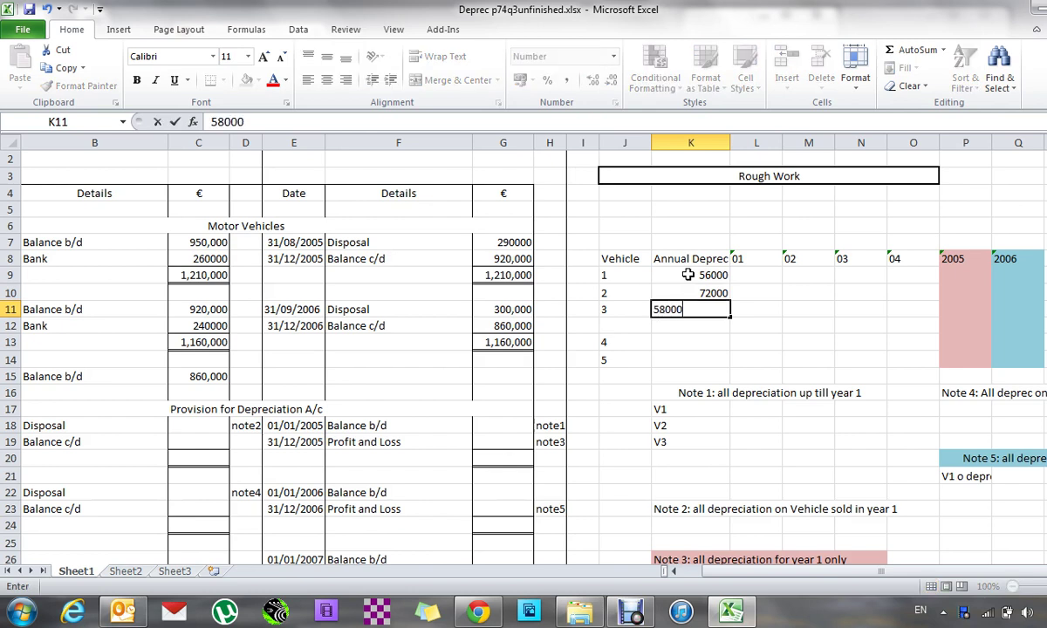
{"action": "key", "text": "Return"}
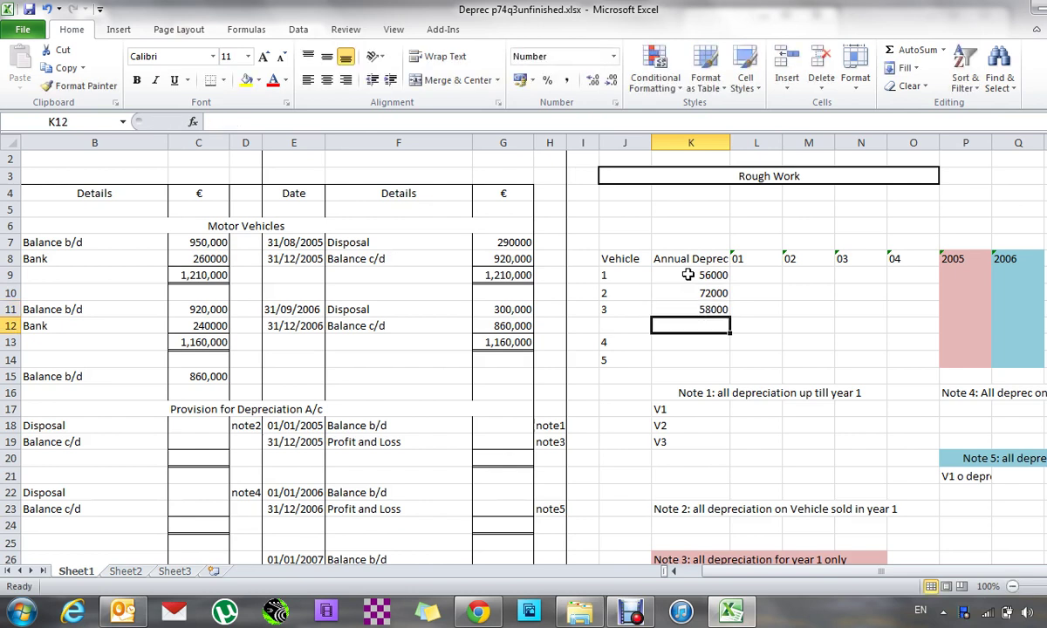
Label the empty row below vehicle 3 "Refrig" and set its annual depreciation to 4000.
{"action": "key", "text": "Left"}
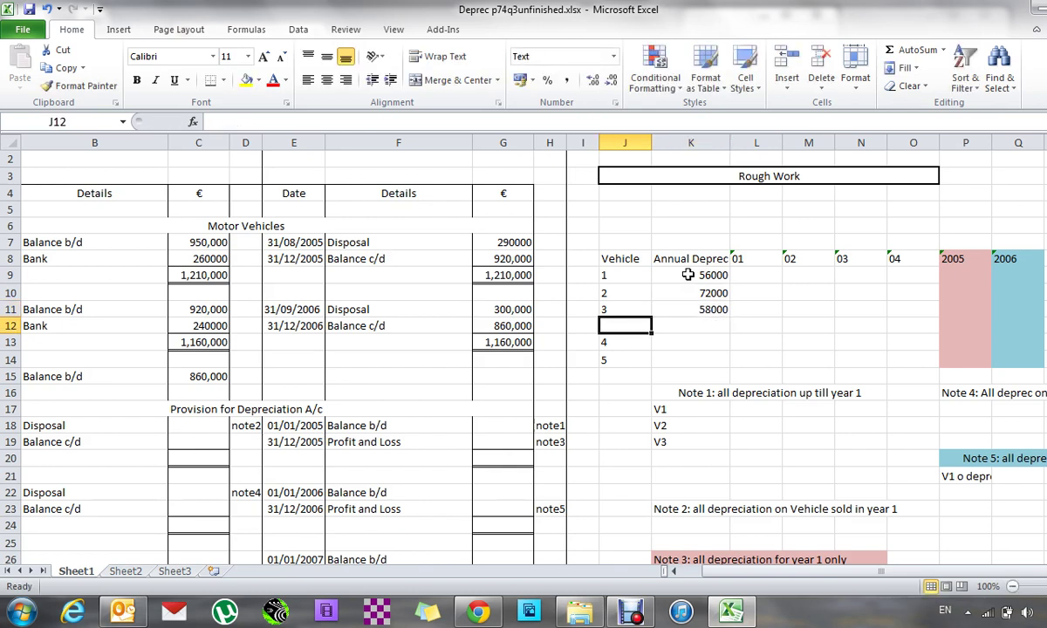
{"action": "type", "text": "Refrig"}
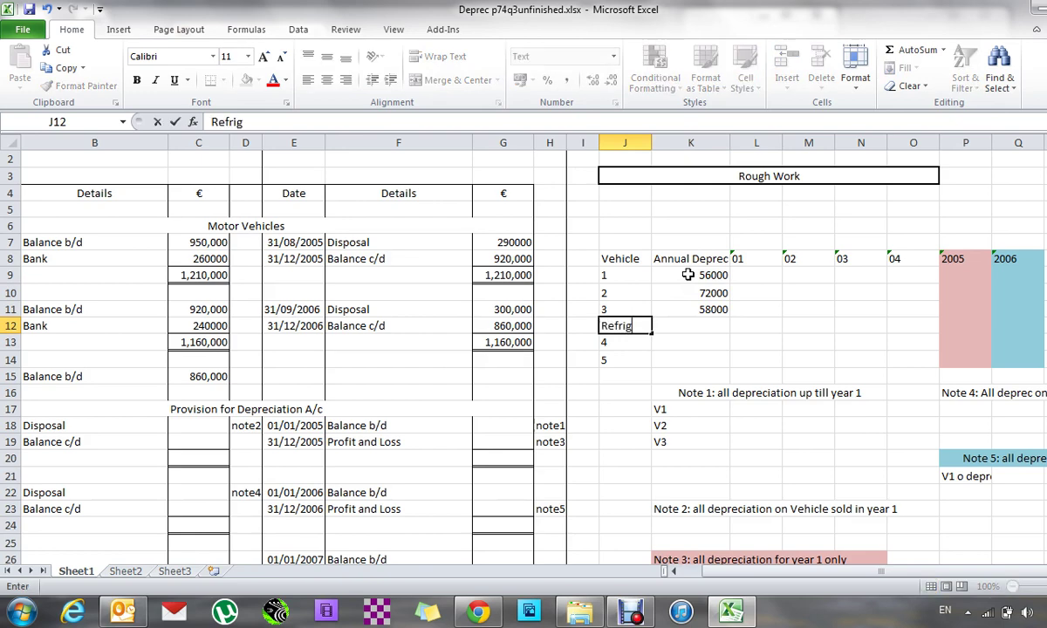
{"action": "key", "text": "Tab"}
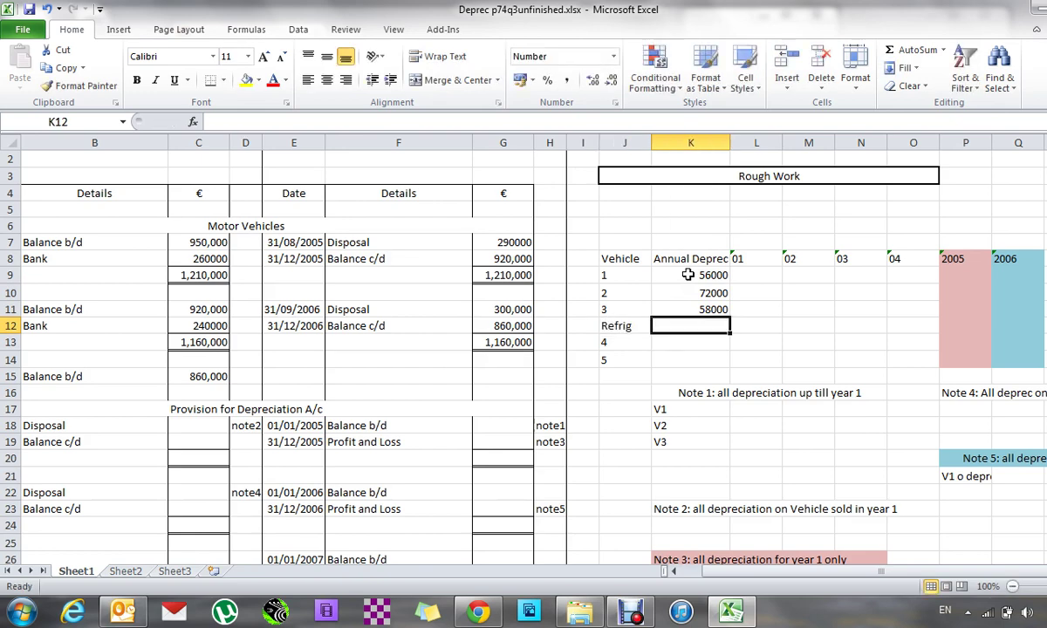
{"action": "type", "text": "4000"}
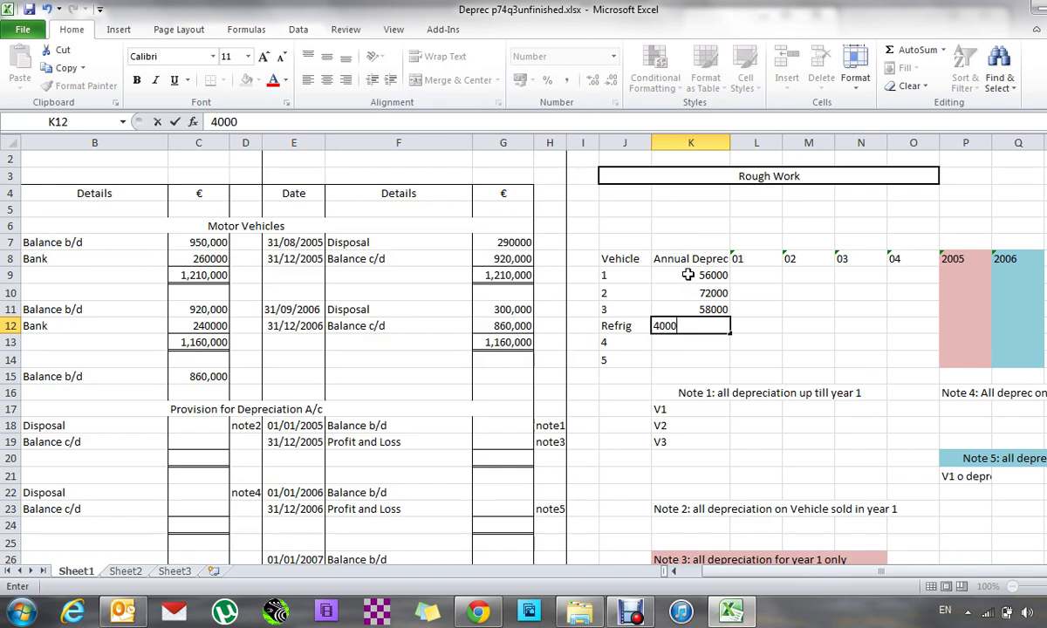
{"action": "key", "text": "Return"}
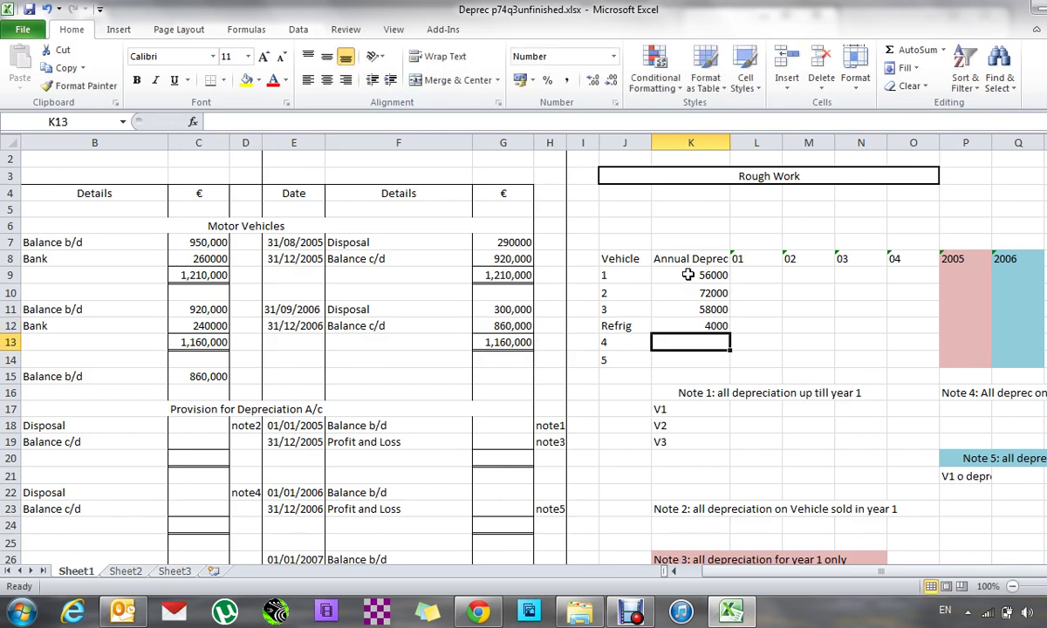
Enter annual depreciation of 52000 for vehicle 4 and 48000 for vehicle 5.
{"action": "type", "text": "2"}
{"action": "key", "text": "BackSpace"}
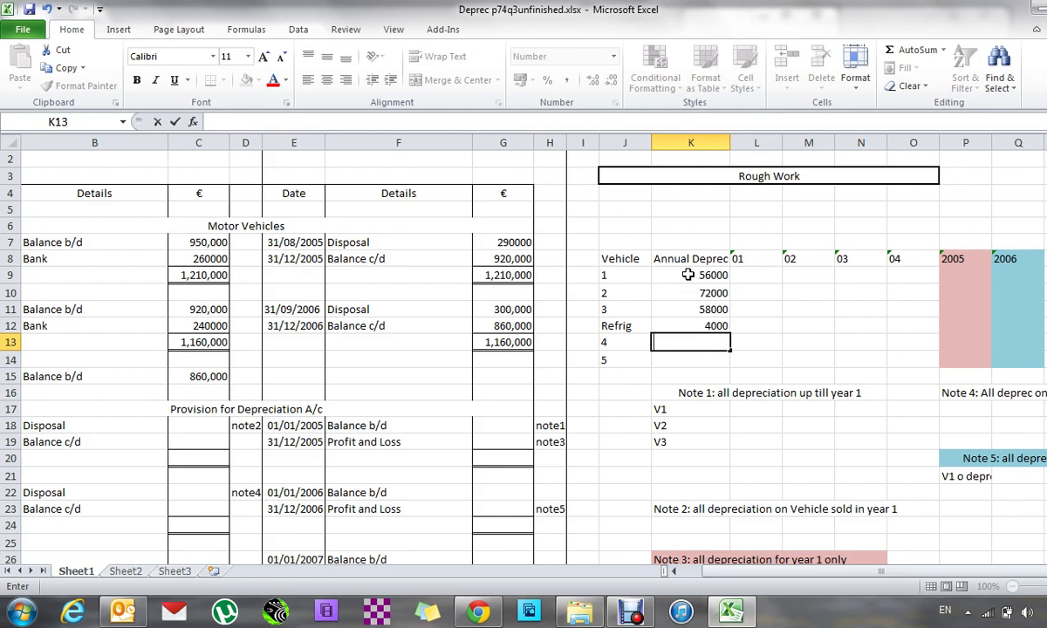
{"action": "type", "text": "52000"}
{"action": "key", "text": "Return"}
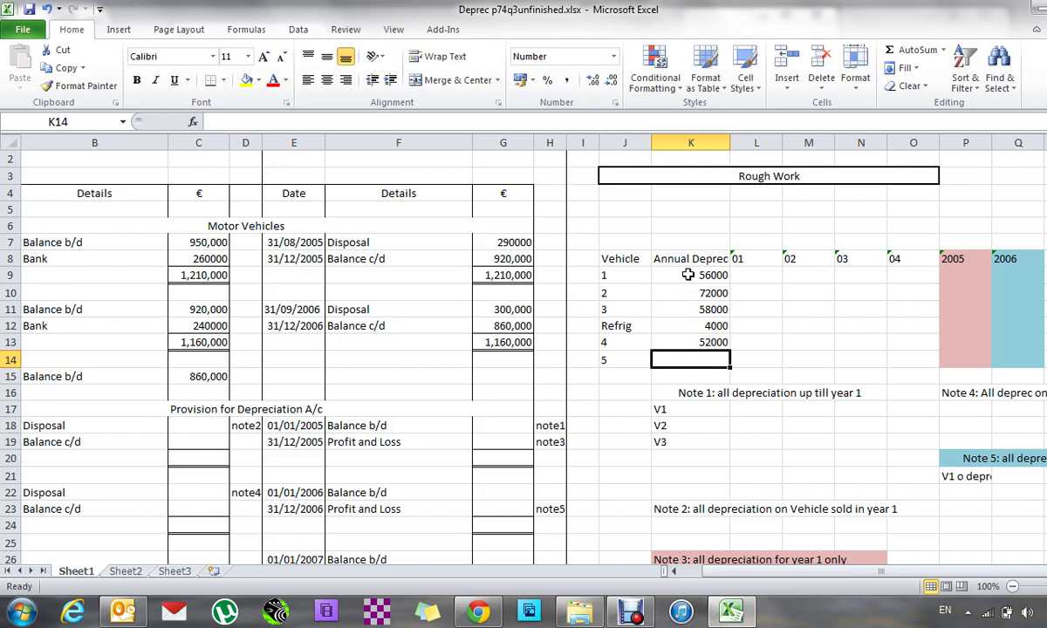
{"action": "type", "text": "48000"}
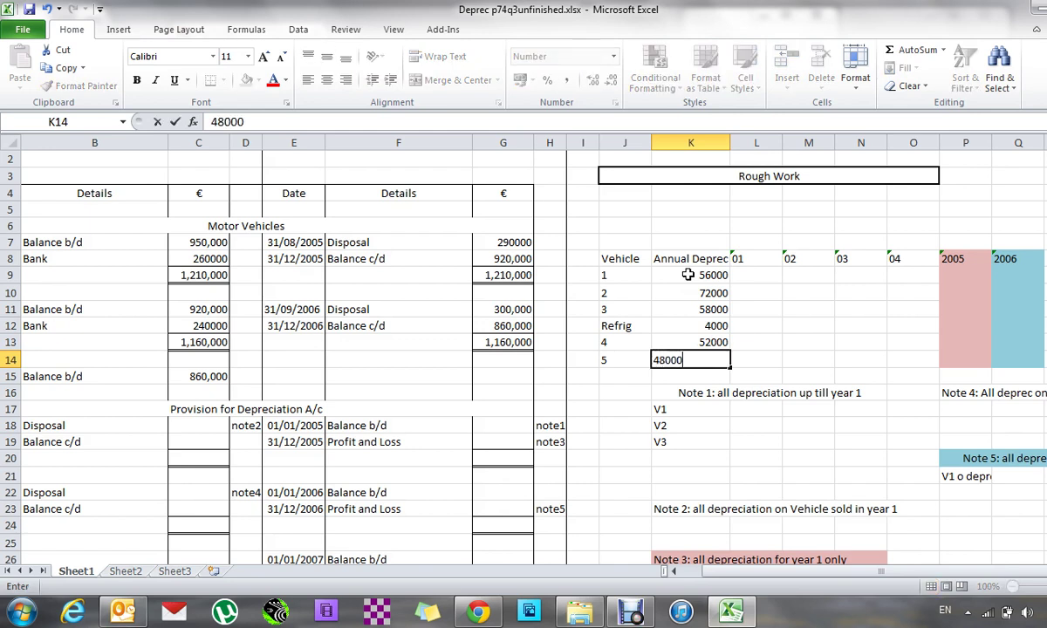
{"action": "key", "text": "Tab"}
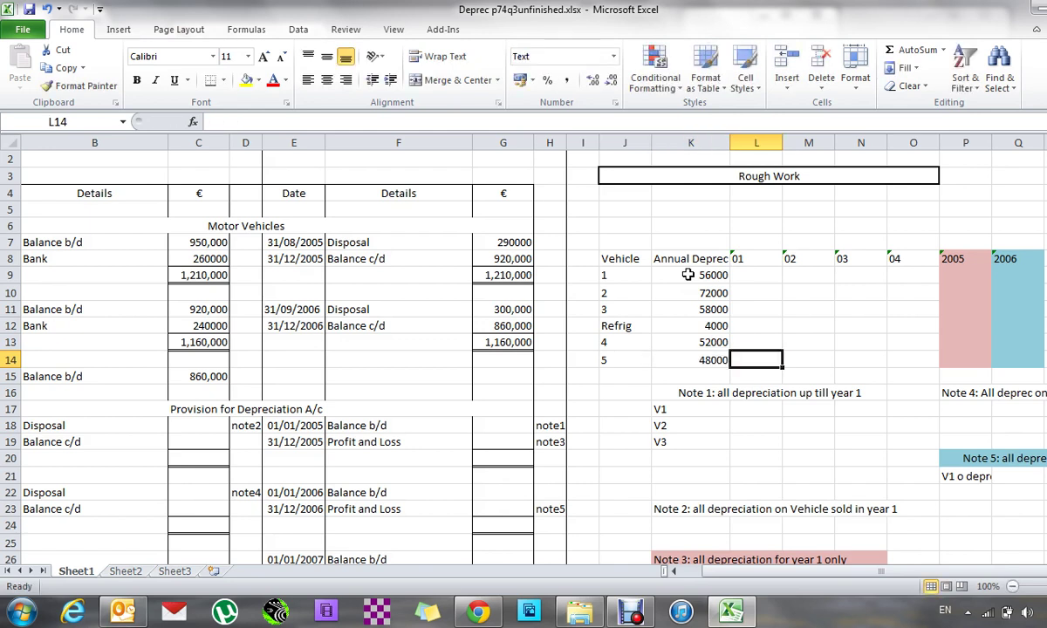
Start vehicle 1's timeline by entering "1/1 ------" under year 01 in L9.
{"action": "key", "text": "Up"}
{"action": "key", "text": "Up"}
{"action": "key", "text": "Up"}
{"action": "key", "text": "Up"}
{"action": "key", "text": "Up"}
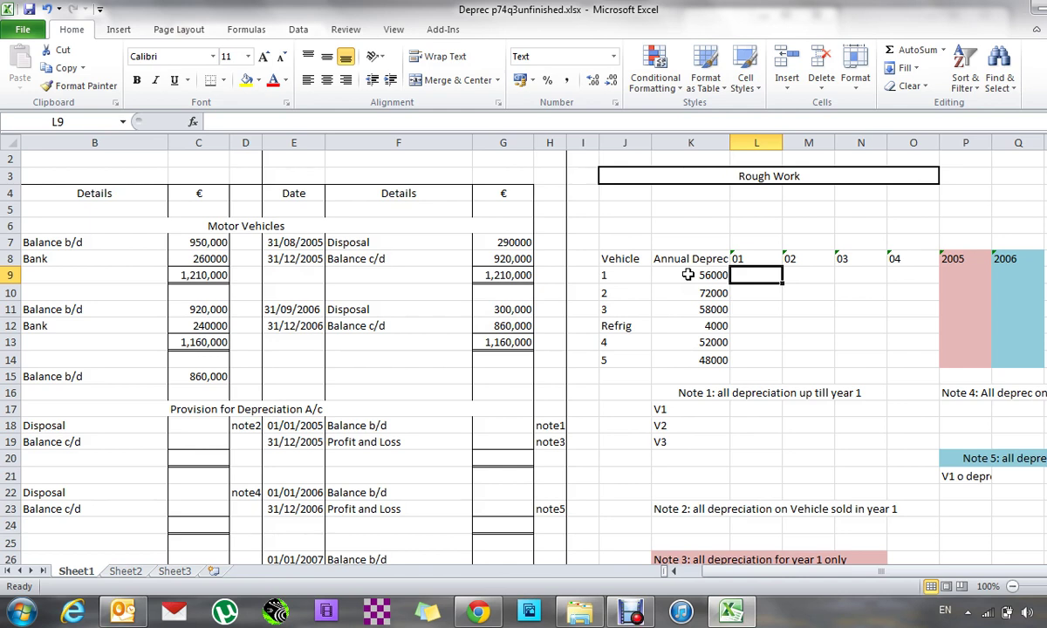
{"action": "key", "text": "Right"}
{"action": "key", "text": "Right"}
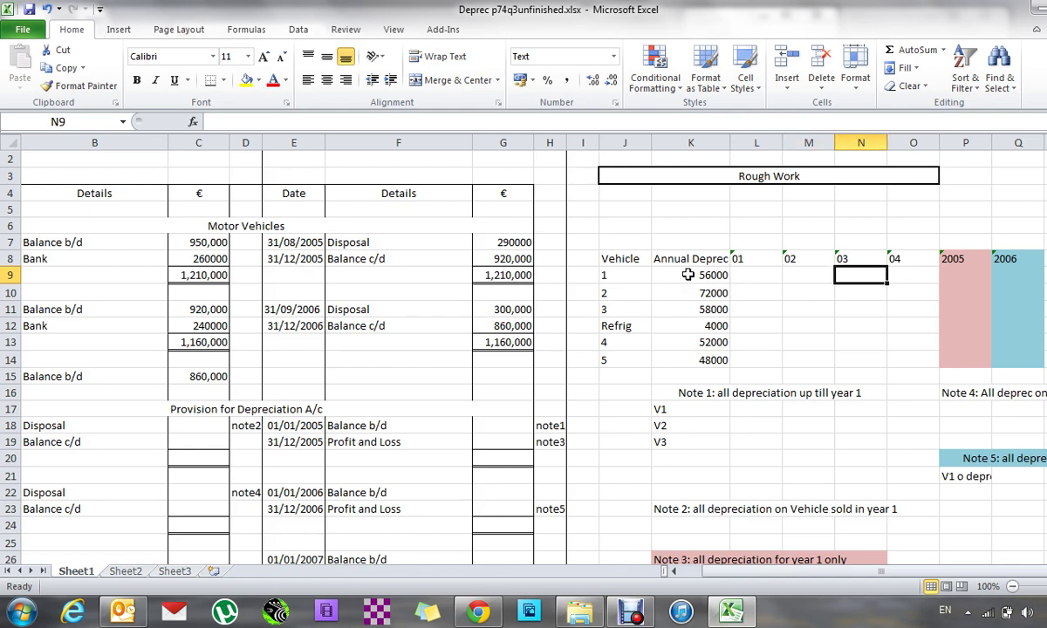
{"action": "key", "text": "Left"}
{"action": "key", "text": "Left"}
{"action": "key", "text": "Left"}
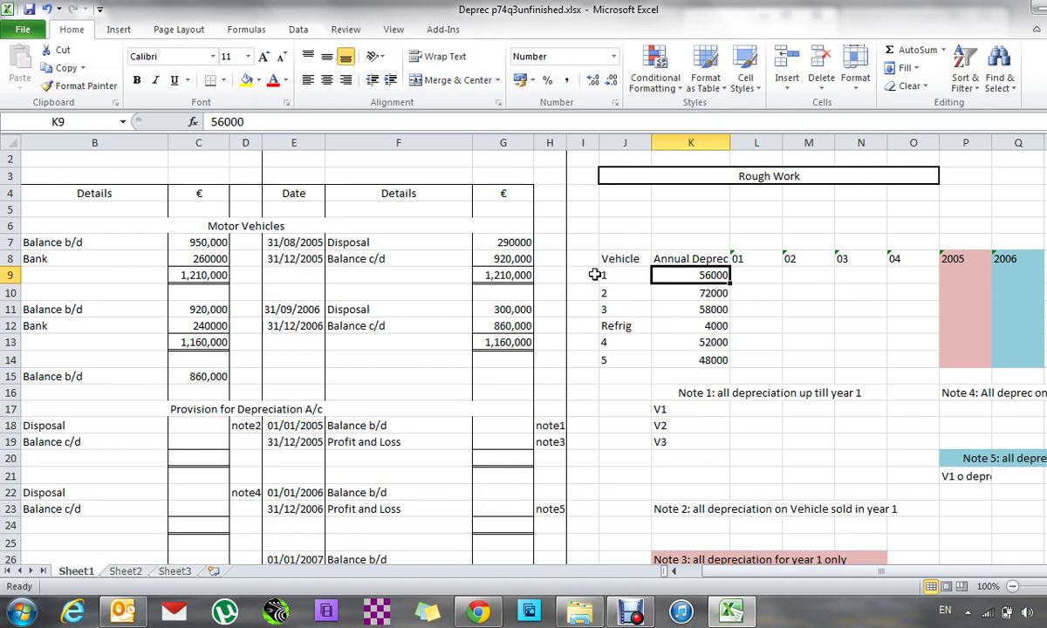
{"action": "key", "text": "Right"}
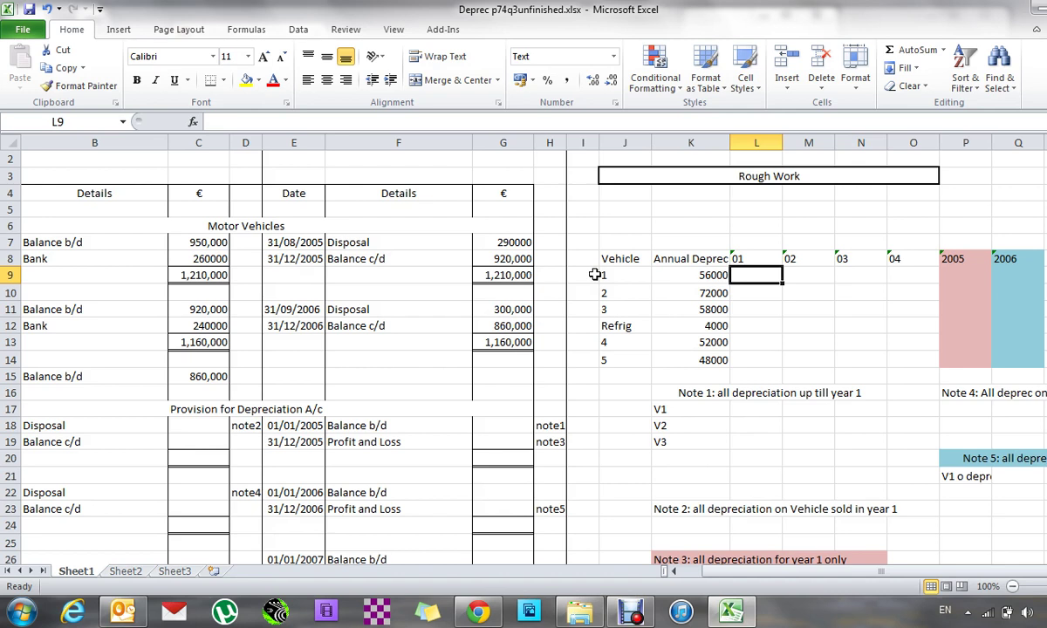
{"action": "type", "text": "1/1"}
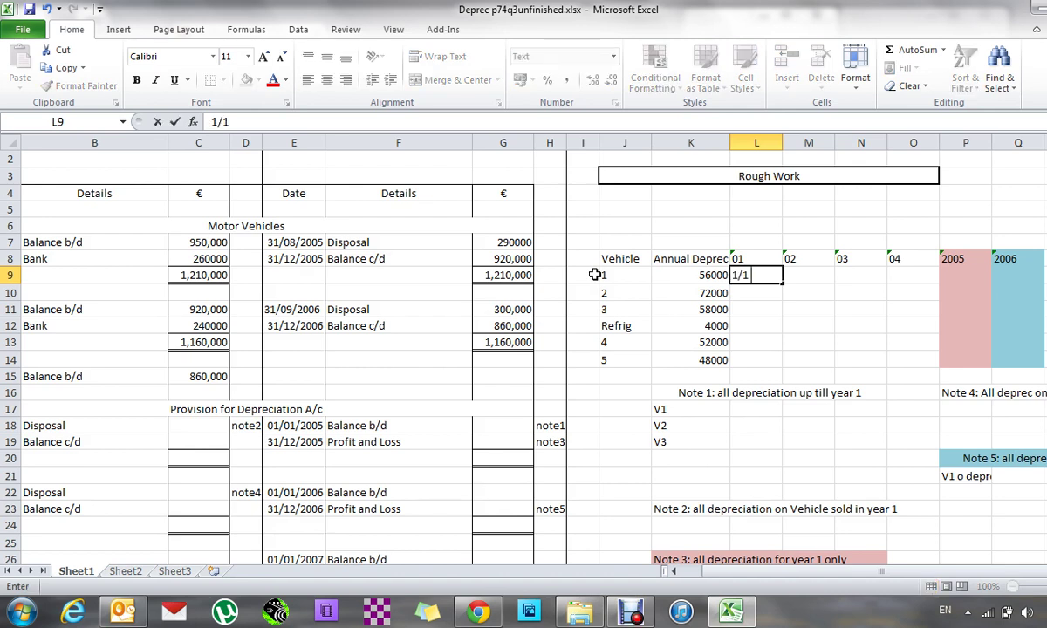
{"action": "type", "text": " ------"}
Continue vehicle 1's timeline with dashes under 02, 03, 04 and 2005.
{"action": "key", "text": "Right"}
{"action": "type", "text": "-------"}
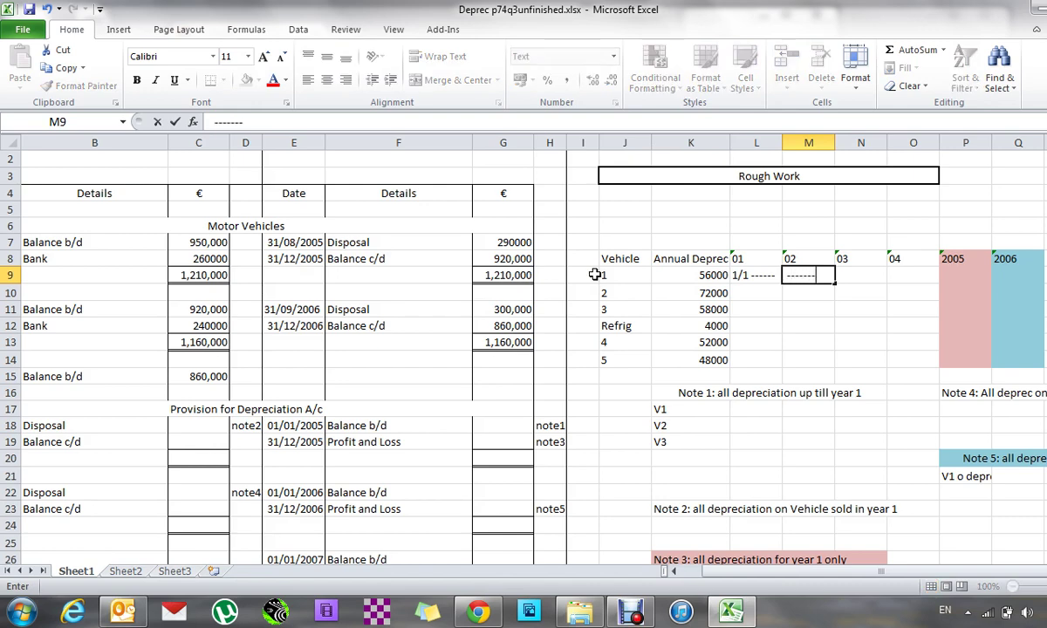
{"action": "key", "text": "Right"}
{"action": "type", "text": "---------"}
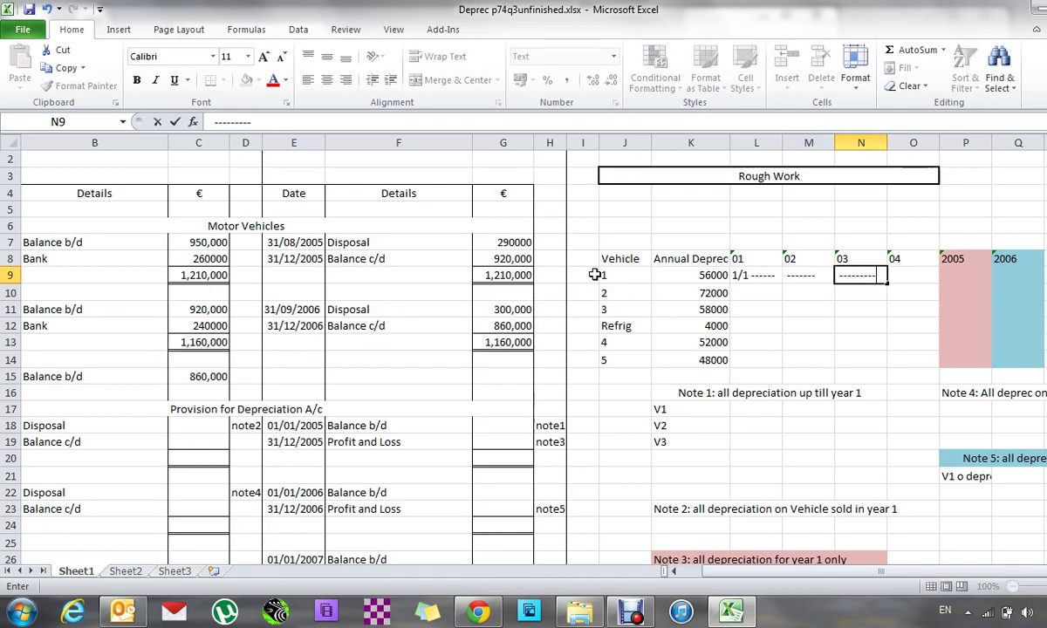
{"action": "key", "text": "Right"}
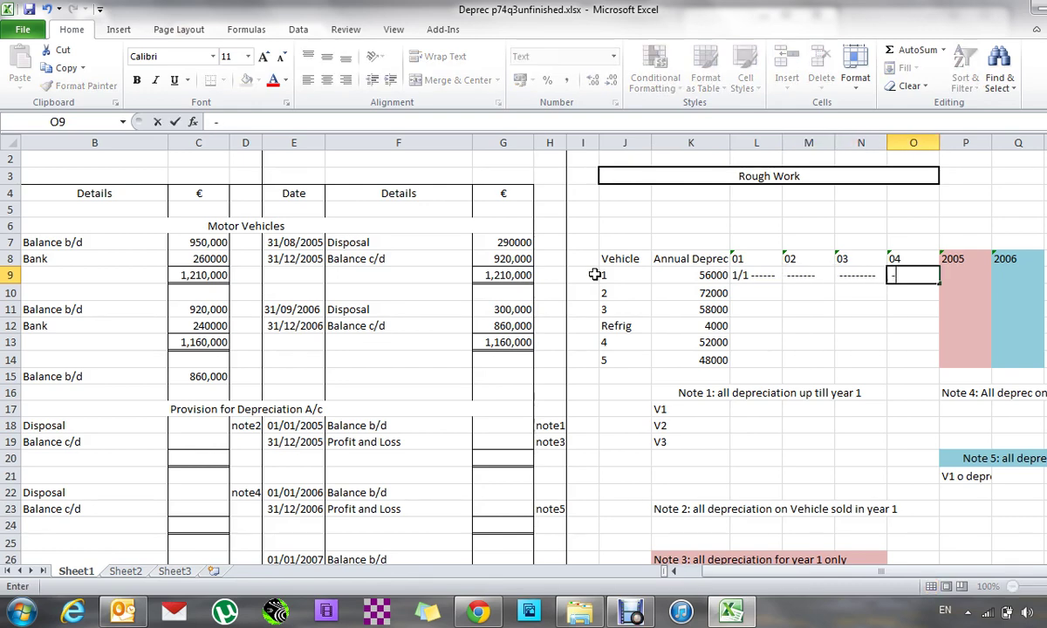
{"action": "type", "text": "-------"}
{"action": "key", "text": "Right"}
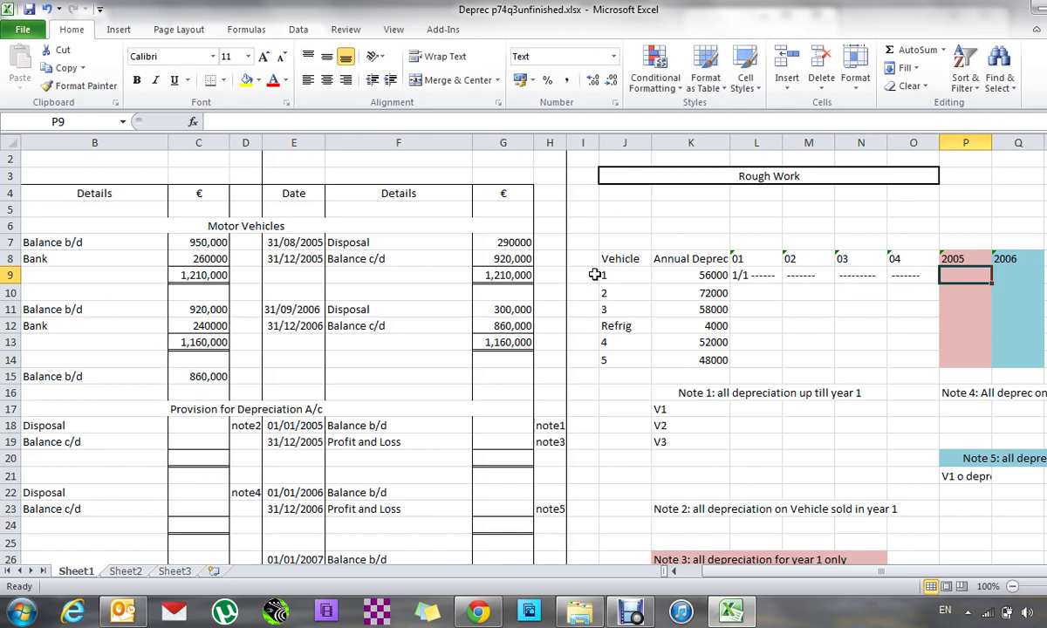
{"action": "type", "text": "------"}
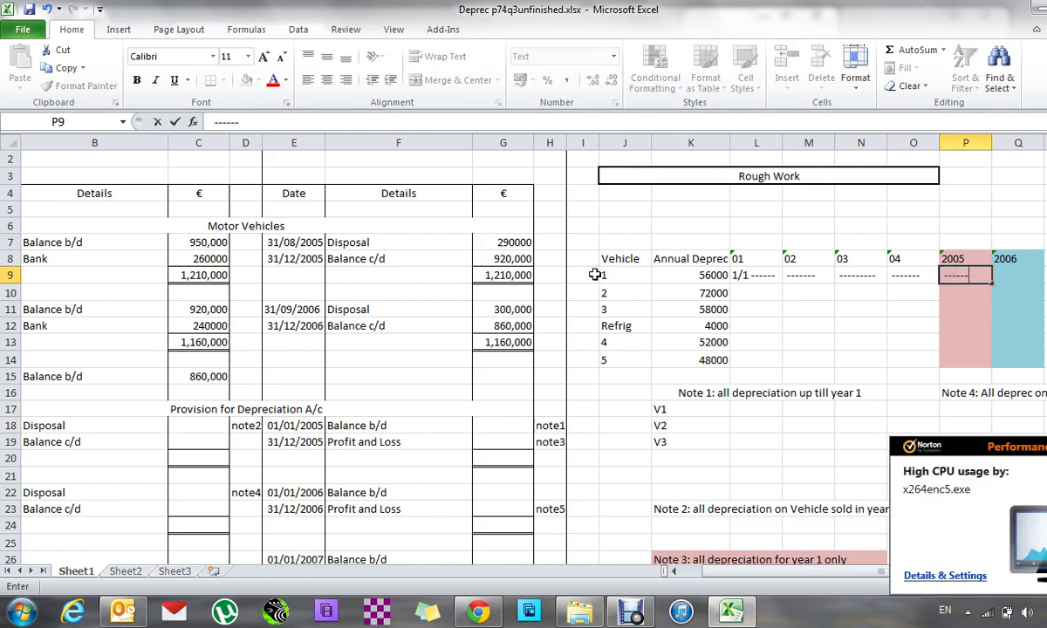
{"action": "type", "text": "----"}
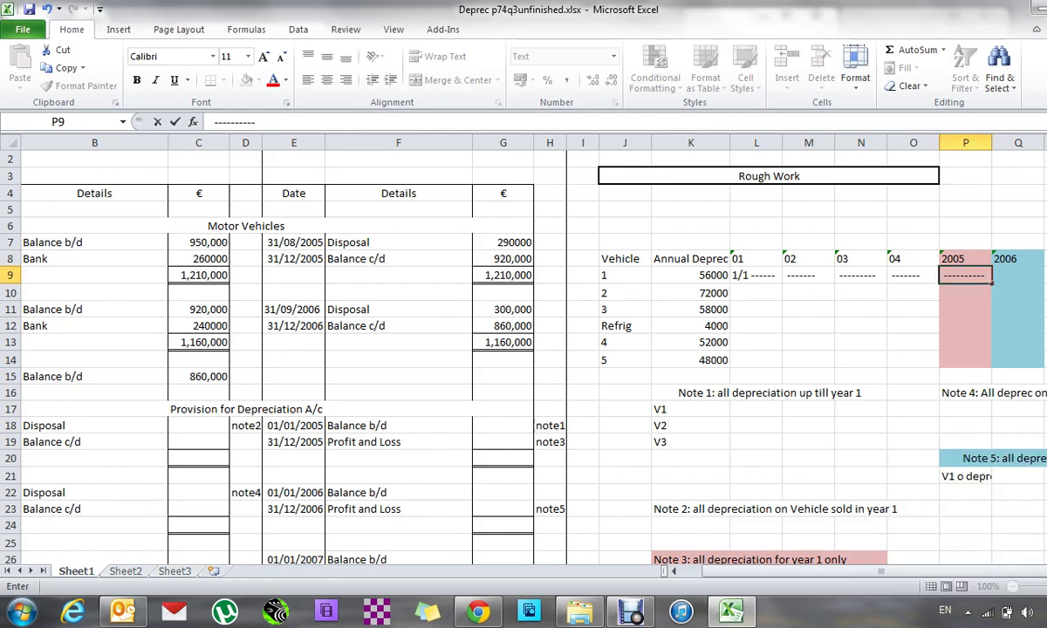
{"action": "key", "text": "Right"}
{"action": "key", "text": "Left"}
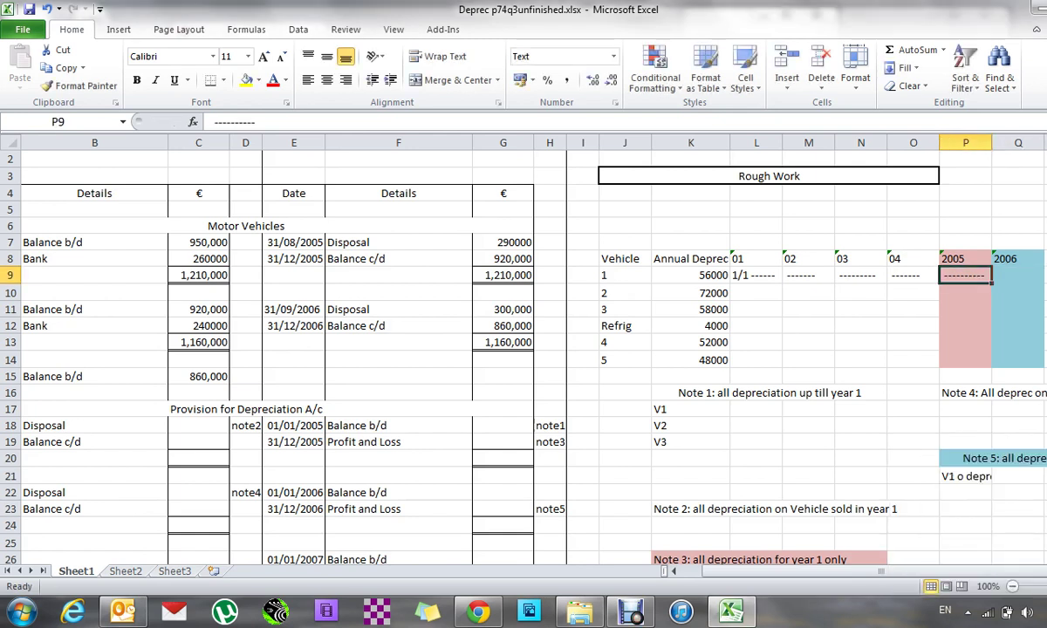
Enter the remark "overdeprec" for vehicle 1 in R9, just past the 2006 column.
{"action": "key", "text": "Left"}
{"action": "key", "text": "Left"}
{"action": "key", "text": "Left"}
{"action": "key", "text": "Left"}
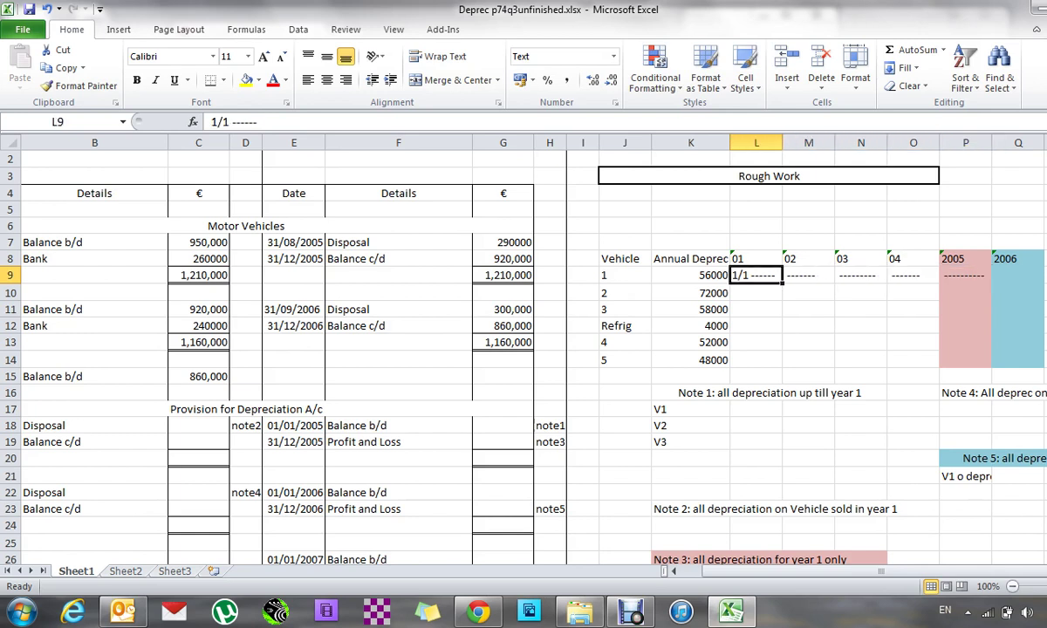
{"action": "key", "text": "Right"}
{"action": "key", "text": "Right"}
{"action": "key", "text": "Right"}
{"action": "key", "text": "Right"}
{"action": "key", "text": "Right"}
{"action": "key", "text": "Right"}
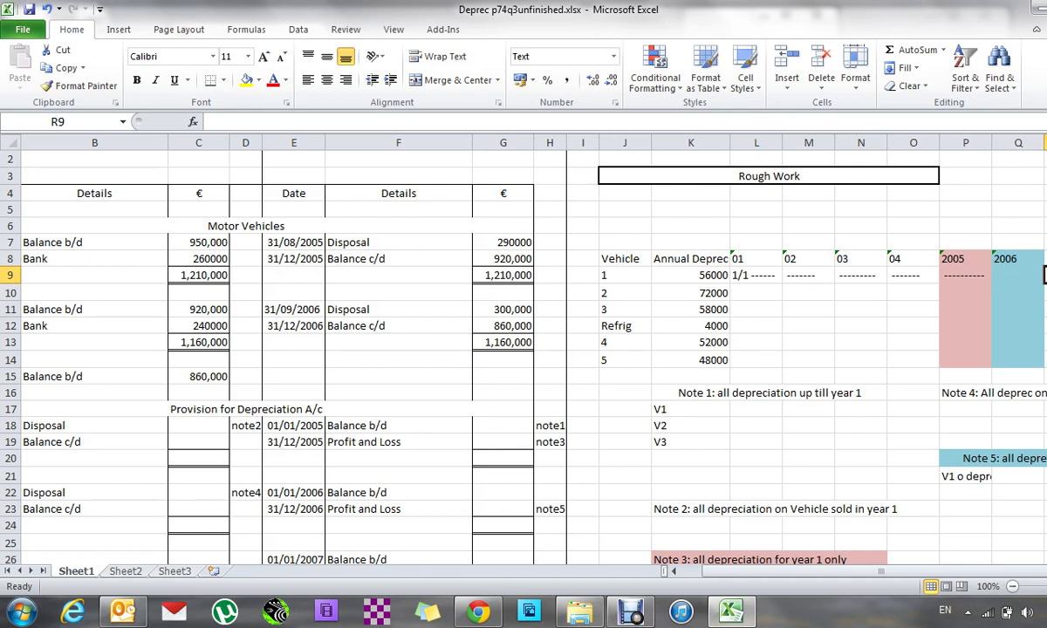
{"action": "type", "text": "over"}
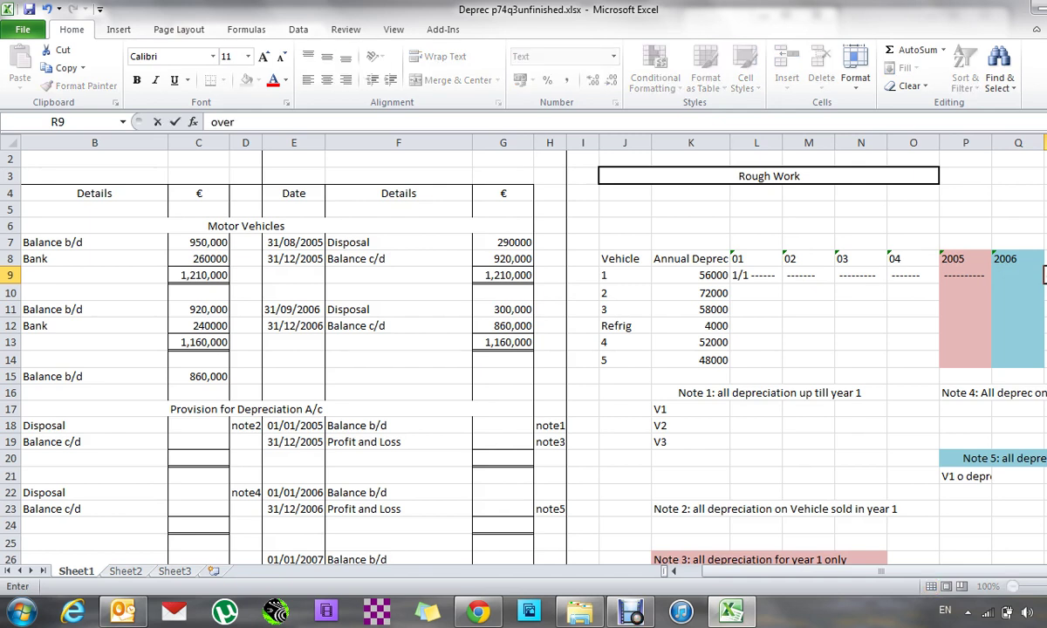
{"action": "type", "text": "depre"}
Clear the "V1 o depre" entry in P21 below the Note 5 heading.
{"action": "key", "text": "Down"}
{"action": "key", "text": "Down"}
{"action": "key", "text": "Down"}
{"action": "key", "text": "Down"}
{"action": "key", "text": "Down"}
{"action": "key", "text": "Down"}
{"action": "key", "text": "Down"}
{"action": "key", "text": "Down"}
{"action": "key", "text": "Down"}
{"action": "key", "text": "Down"}
{"action": "key", "text": "Down"}
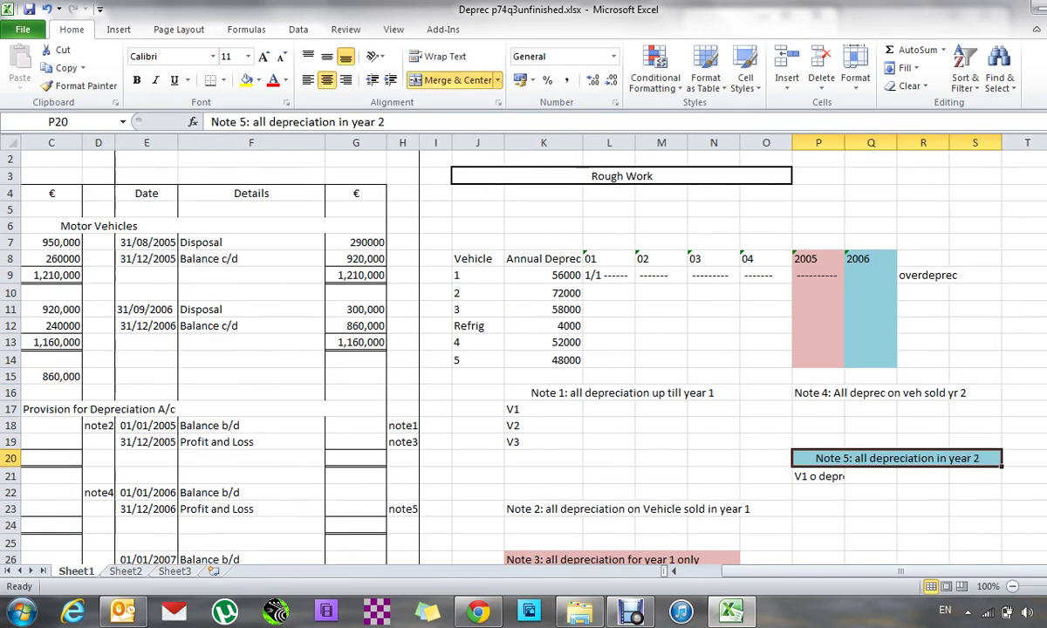
{"action": "key", "text": "Left"}
{"action": "key", "text": "Down"}
{"action": "key", "text": "Right"}
{"action": "key", "text": "BackSpace"}
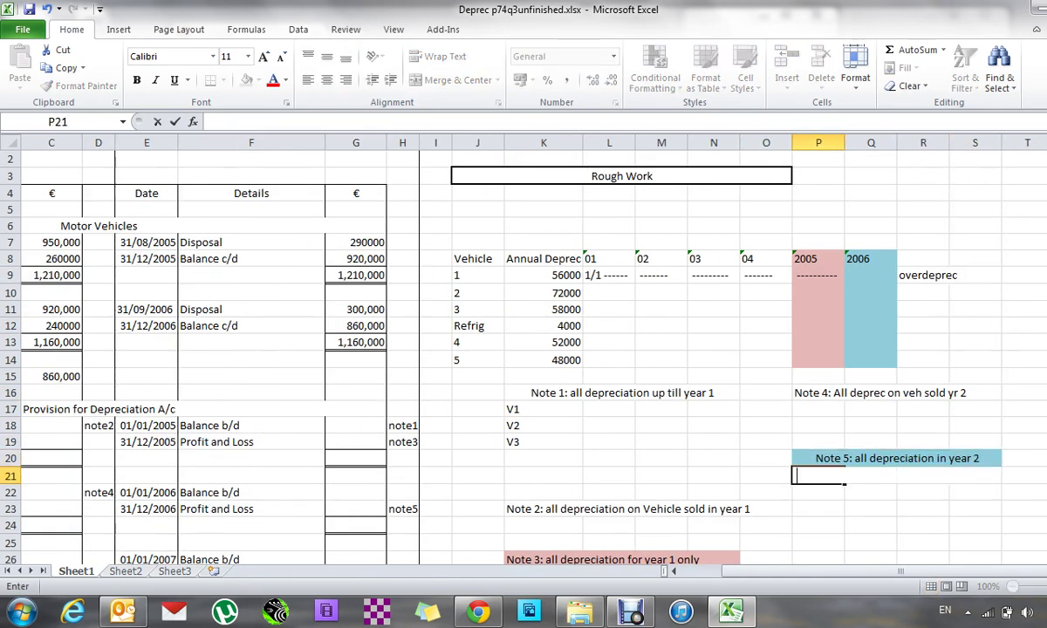
{"action": "key", "text": "Up"}
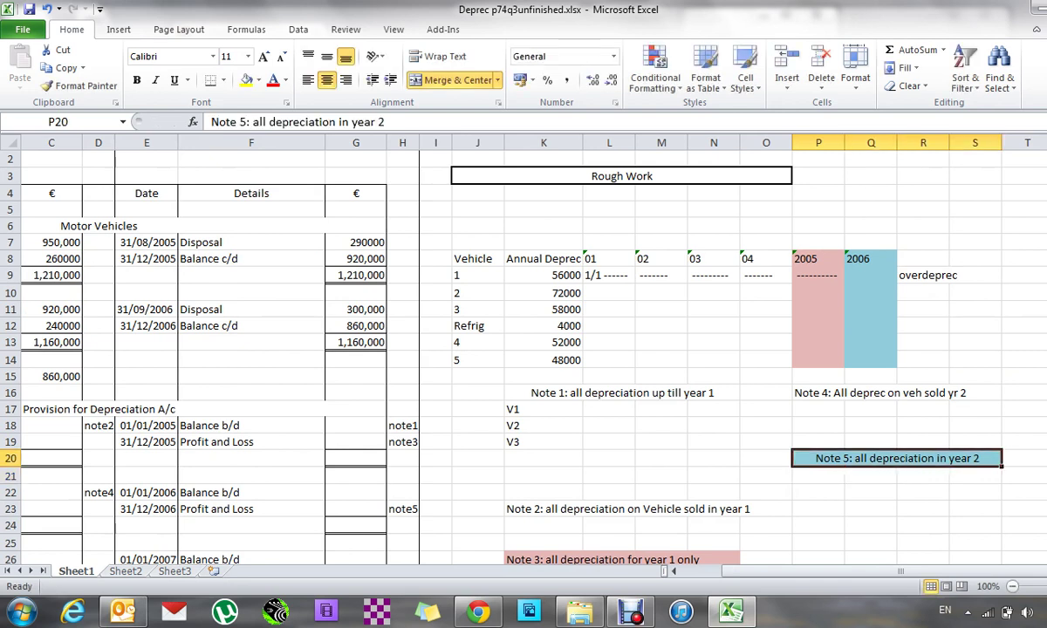
{"action": "left_click", "coordinate": [818, 441]}
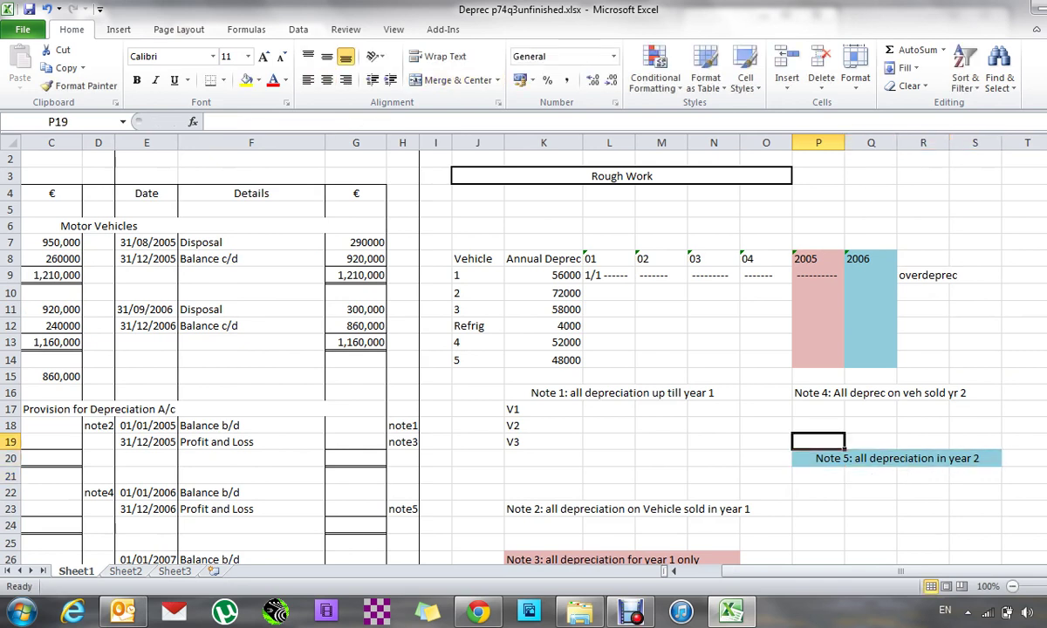
Enter "30/9" under 2006 in Q9 to end vehicle 1's timeline.
{"action": "key", "text": "Up"}
{"action": "key", "text": "Up"}
{"action": "key", "text": "Up"}
{"action": "key", "text": "Up"}
{"action": "key", "text": "Up"}
{"action": "key", "text": "Up"}
{"action": "key", "text": "Up"}
{"action": "key", "text": "Up"}
{"action": "key", "text": "Up"}
{"action": "key", "text": "Up"}
{"action": "key", "text": "Right"}
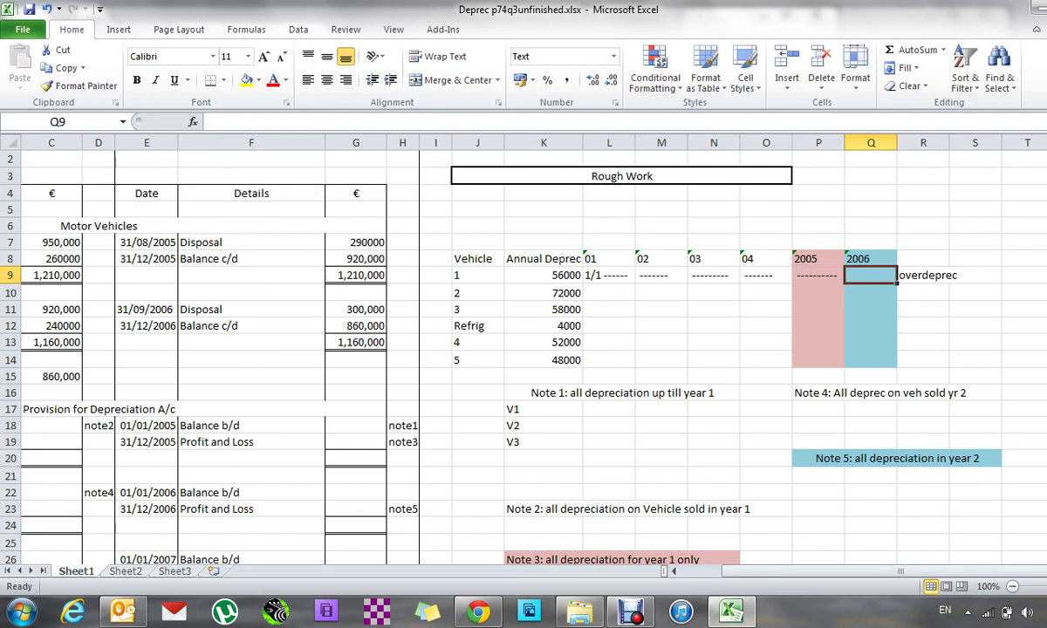
{"action": "type", "text": "30"}
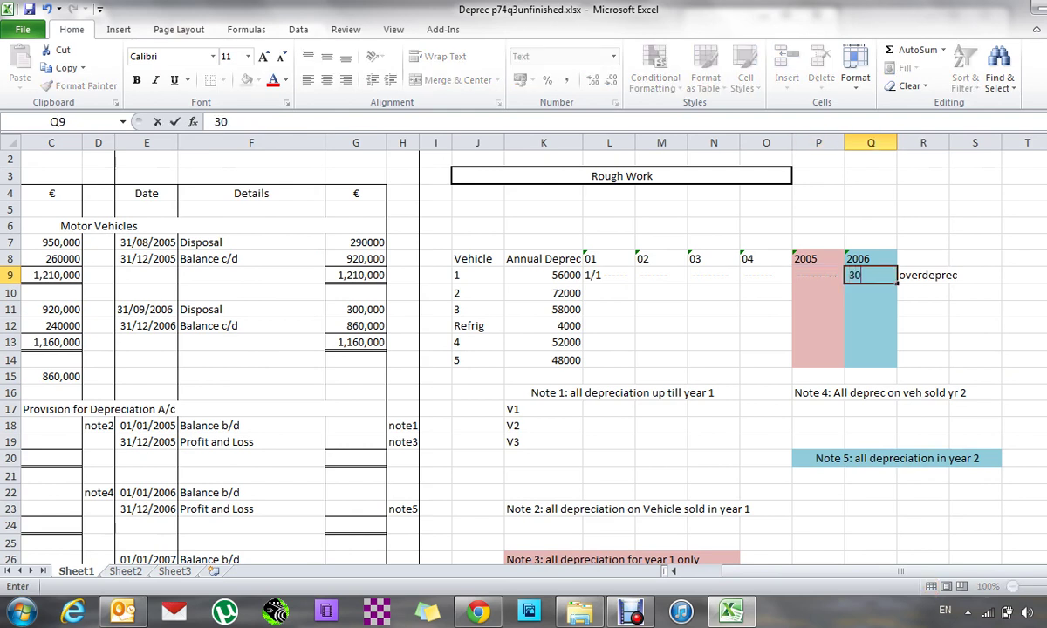
{"action": "type", "text": "/9"}
{"action": "key", "text": "Return"}
Under the Note 5 heading, enter "V1" in P21 and "0 due to overdeprec" beside it in Q21.
{"action": "key", "text": "Down"}
{"action": "key", "text": "Down"}
{"action": "key", "text": "Down"}
{"action": "key", "text": "Down"}
{"action": "key", "text": "Down"}
{"action": "key", "text": "Down"}
{"action": "key", "text": "Down"}
{"action": "key", "text": "Down"}
{"action": "key", "text": "Down"}
{"action": "key", "text": "Down"}
{"action": "key", "text": "Down"}
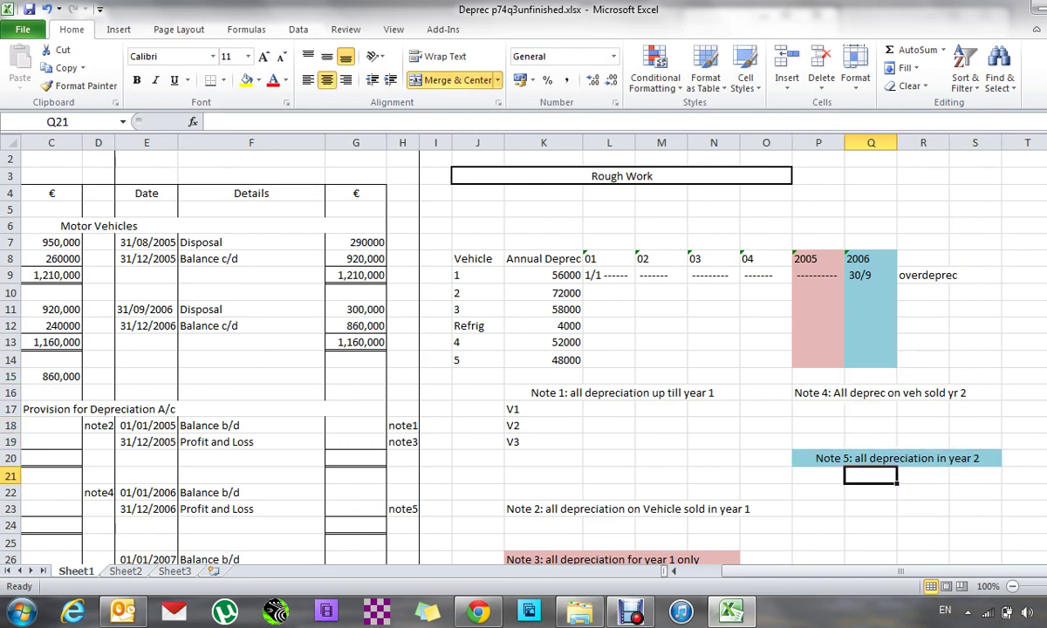
{"action": "key", "text": "Left"}
{"action": "type", "text": "V1"}
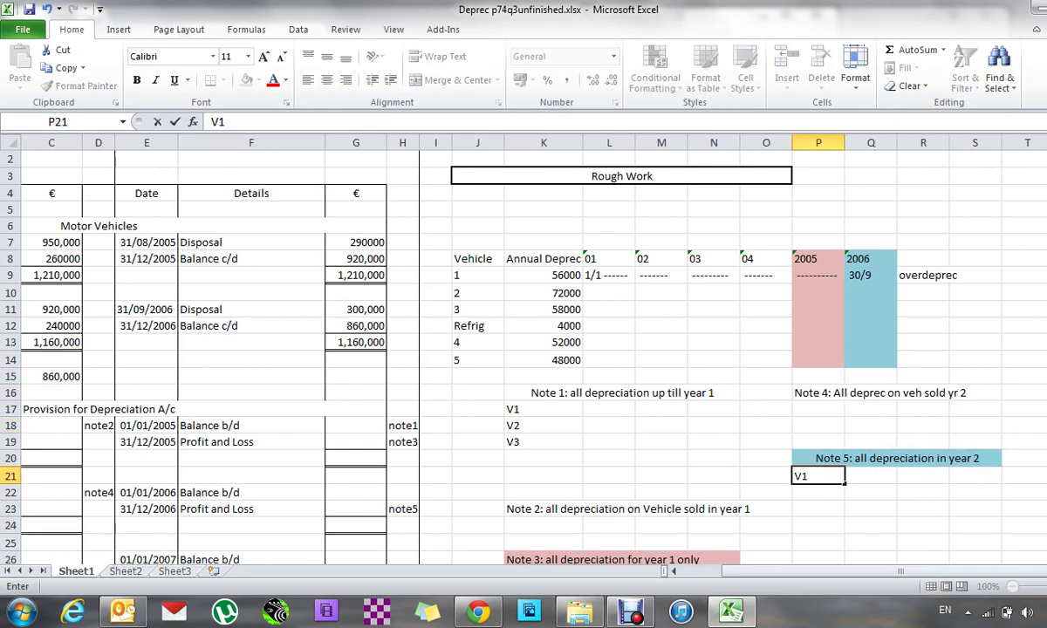
{"action": "key", "text": "Right"}
{"action": "type", "text": "0 dur"}
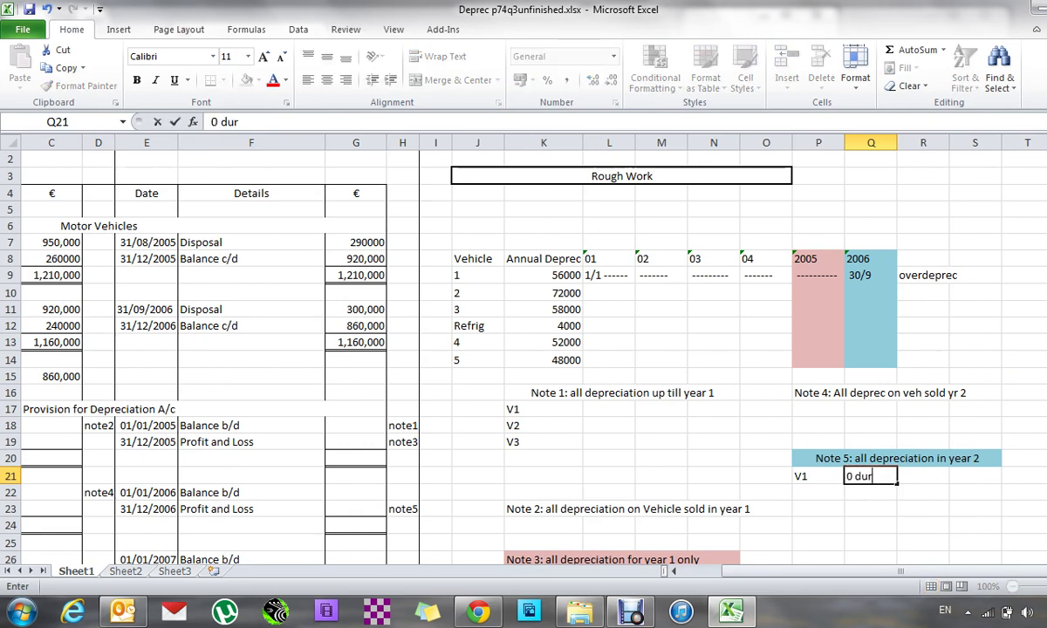
{"action": "key", "text": "BackSpace"}
{"action": "type", "text": "e to ov"}
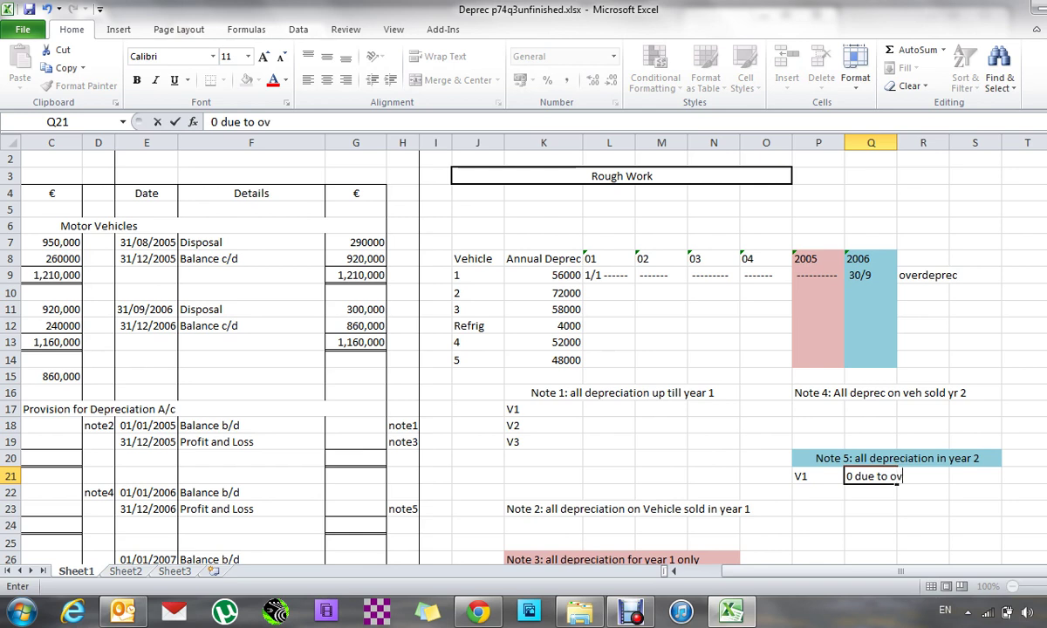
{"action": "type", "text": "erdeprec"}
{"action": "key", "text": "Return"}
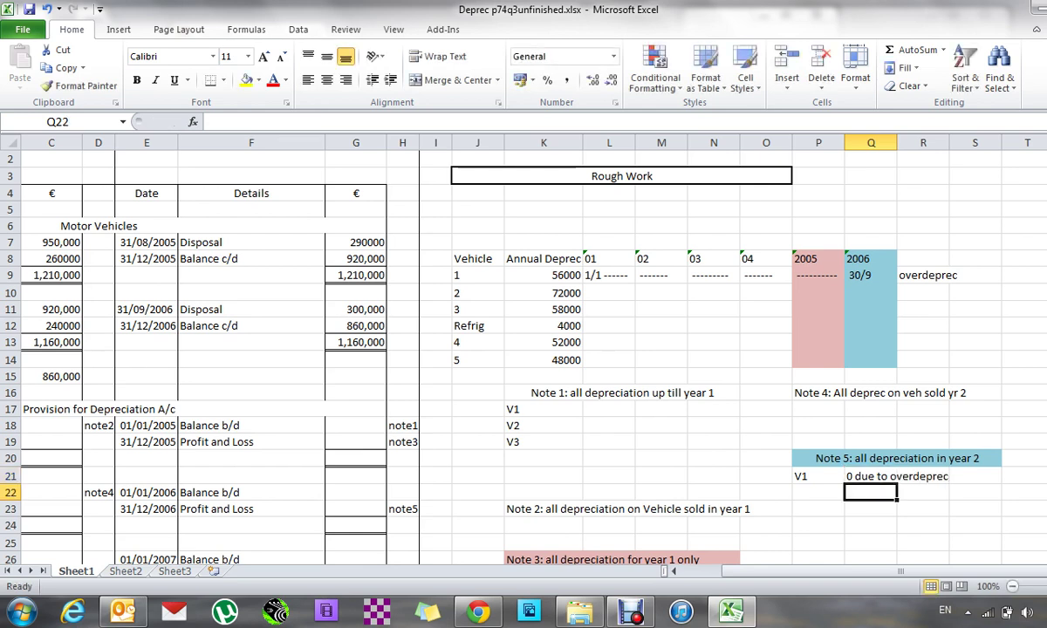
Start vehicle 2's timeline by entering "1/7/-----" under year 03 in N10.
{"action": "left_click", "coordinate": [889, 476]}
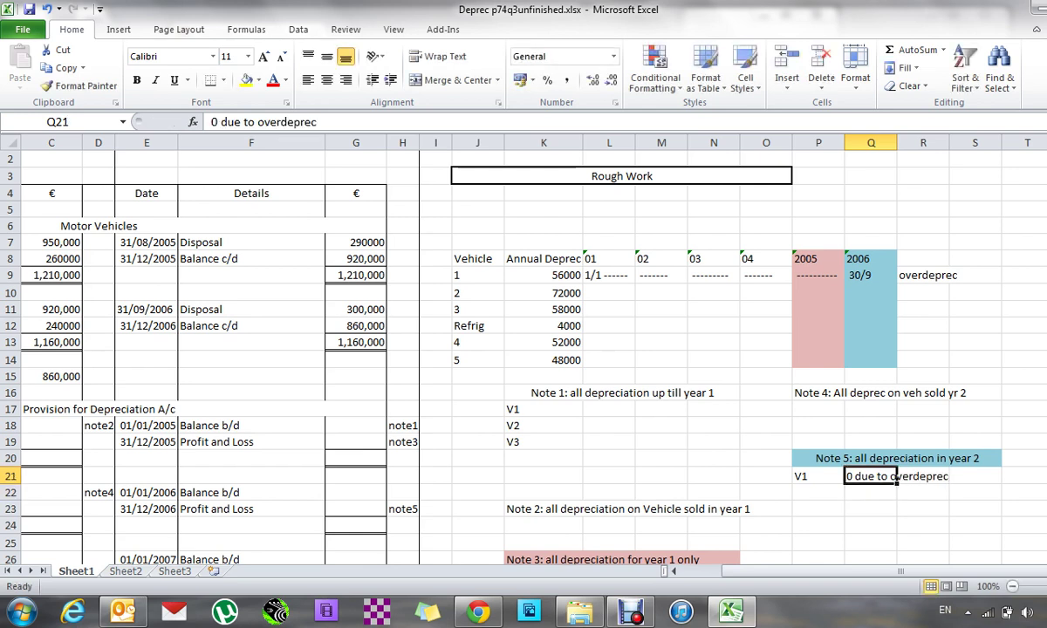
{"action": "key", "text": "Up"}
{"action": "key", "text": "Up"}
{"action": "key", "text": "Up"}
{"action": "key", "text": "Up"}
{"action": "key", "text": "Up"}
{"action": "key", "text": "Up"}
{"action": "key", "text": "Up"}
{"action": "key", "text": "Up"}
{"action": "key", "text": "Up"}
{"action": "key", "text": "Left"}
{"action": "key", "text": "Left"}
{"action": "key", "text": "Left"}
{"action": "key", "text": "Left"}
{"action": "key", "text": "Left"}
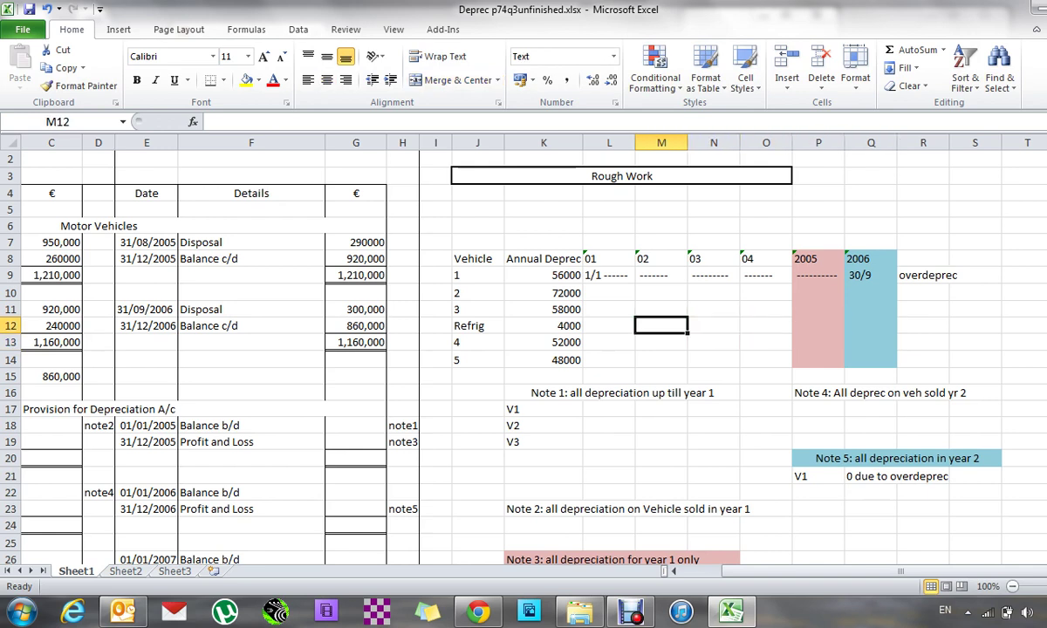
{"action": "key", "text": "Up"}
{"action": "key", "text": "Up"}
{"action": "key", "text": "Right"}
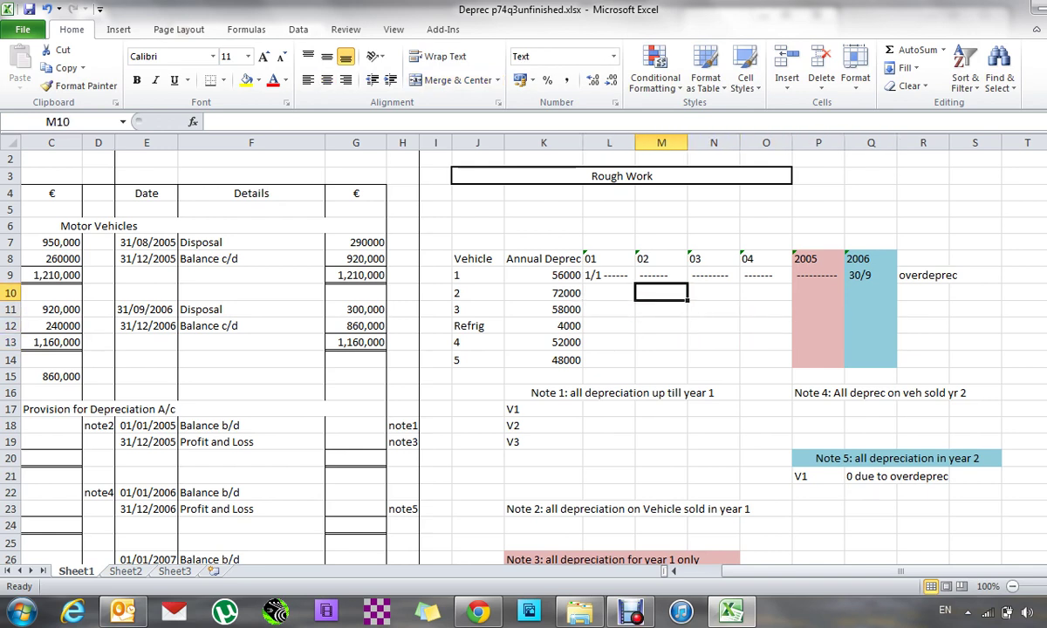
{"action": "left_click", "coordinate": [714, 293]}
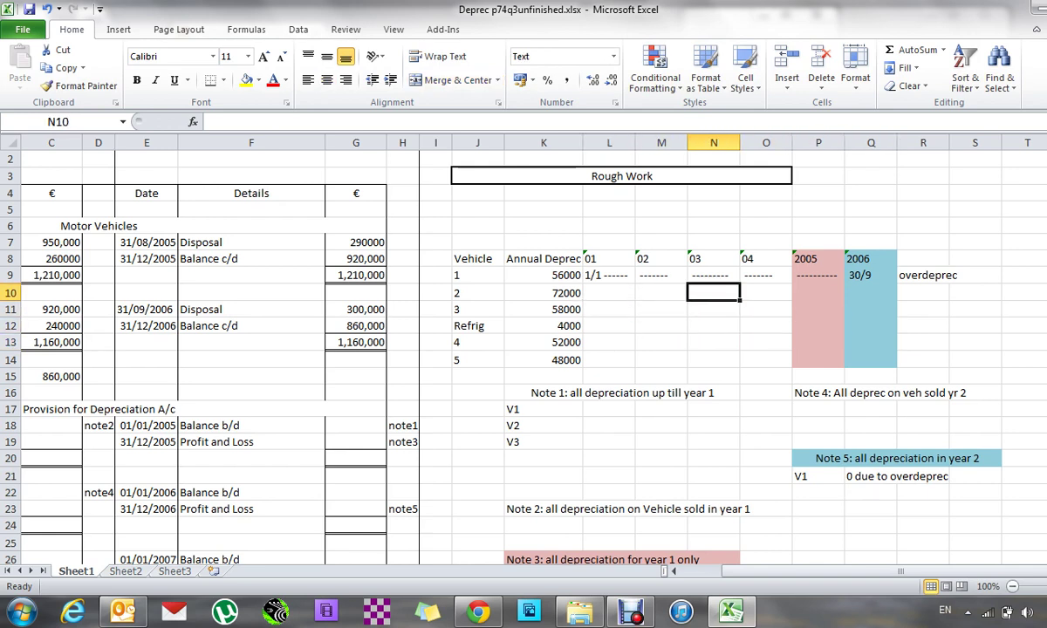
{"action": "type", "text": "1/"}
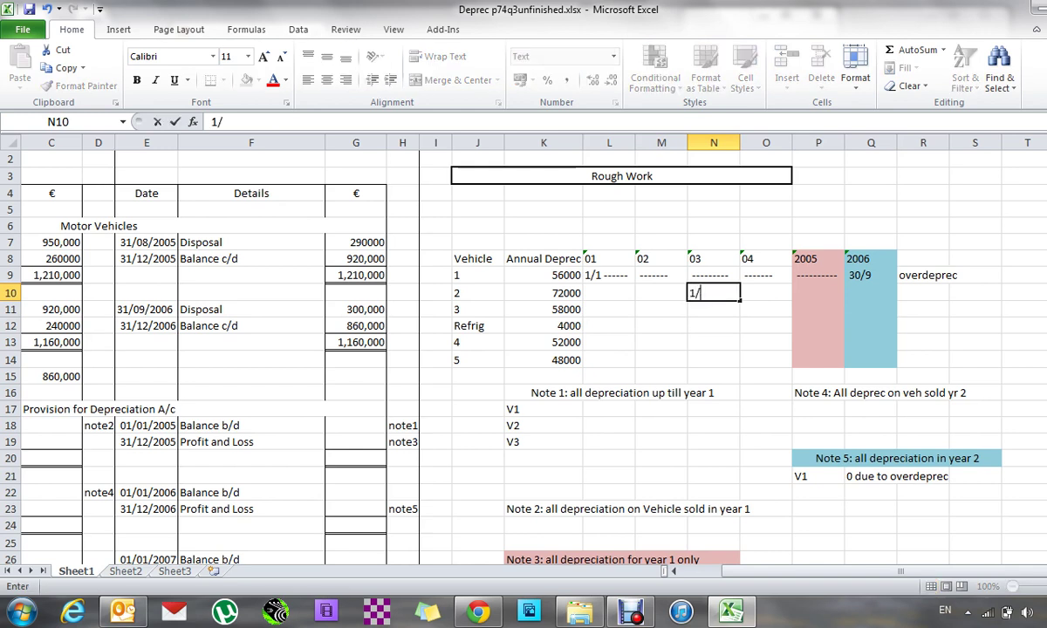
{"action": "type", "text": "7/-----"}
{"action": "key", "text": "Tab"}
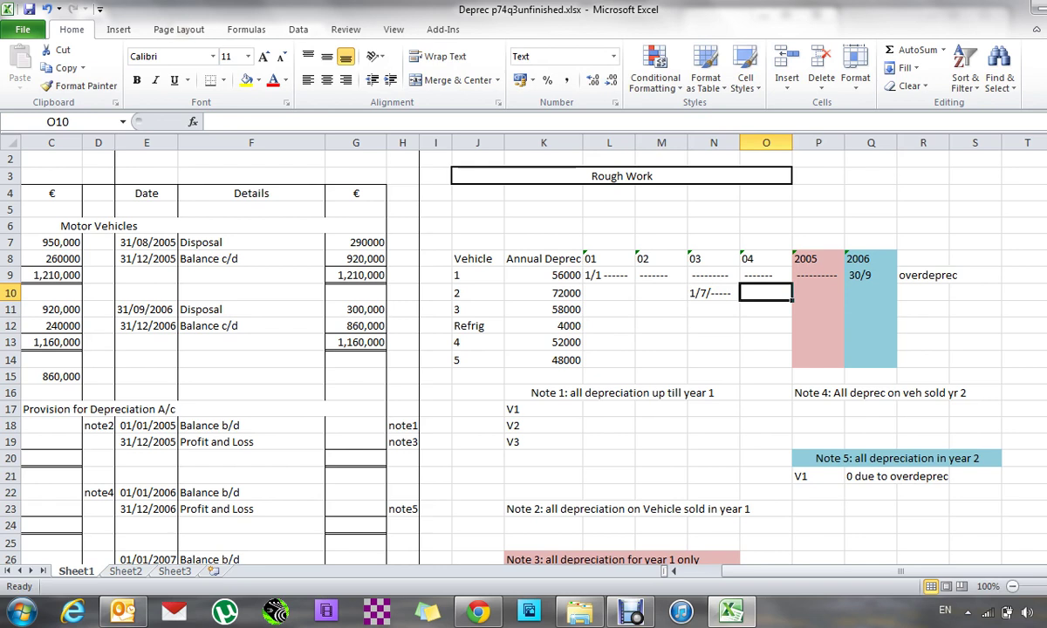
Continue vehicle 2's timeline with dashes under 04, 2005 and 2006.
{"action": "type", "text": "--------"}
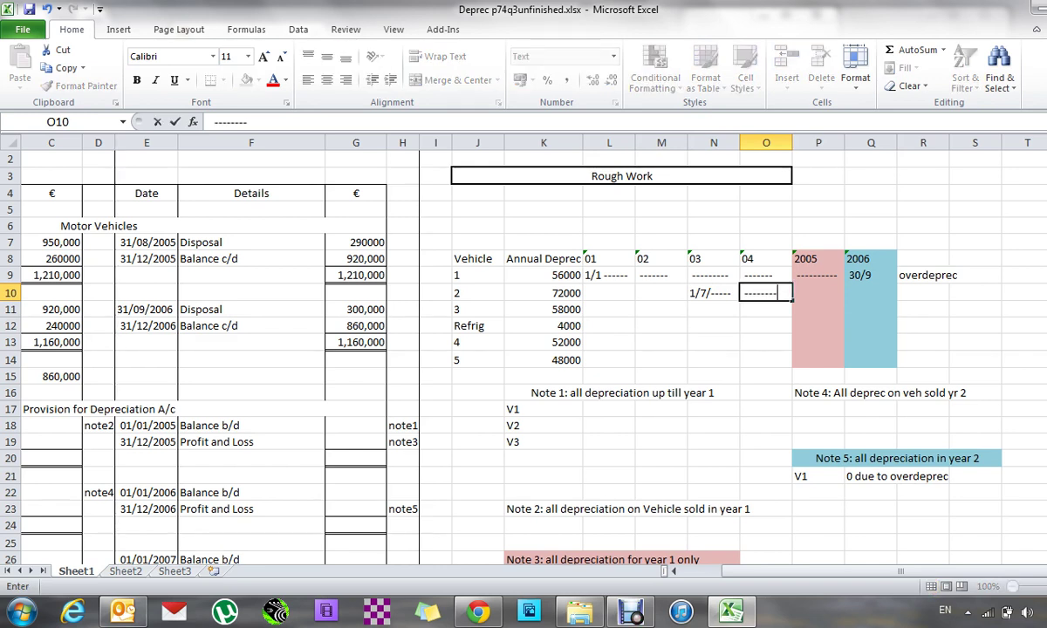
{"action": "key", "text": "Tab"}
{"action": "type", "text": "-------"}
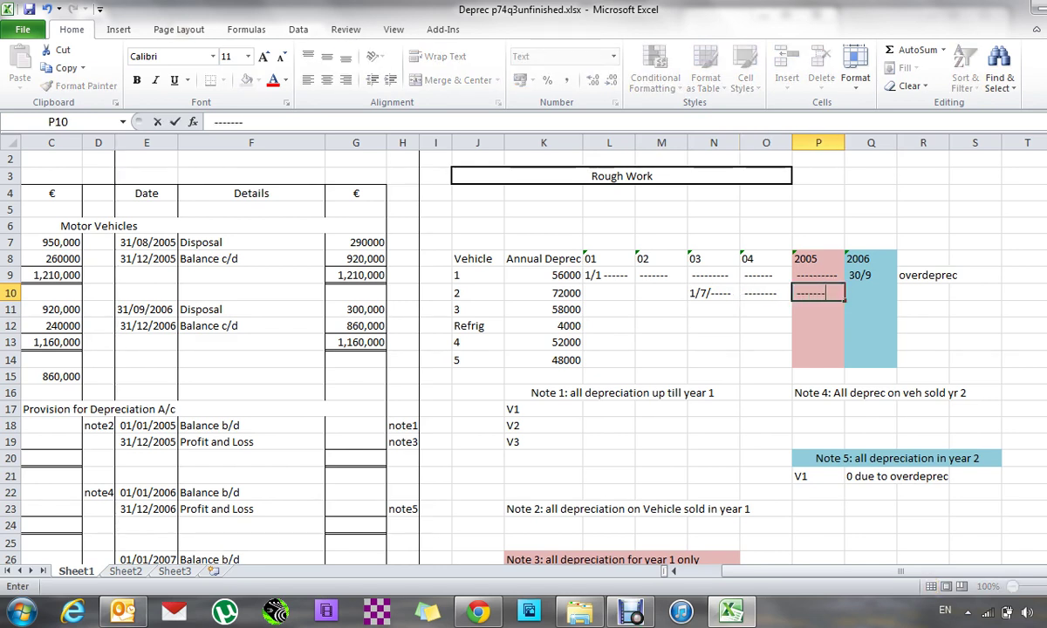
{"action": "type", "text": "--"}
{"action": "key", "text": "Tab"}
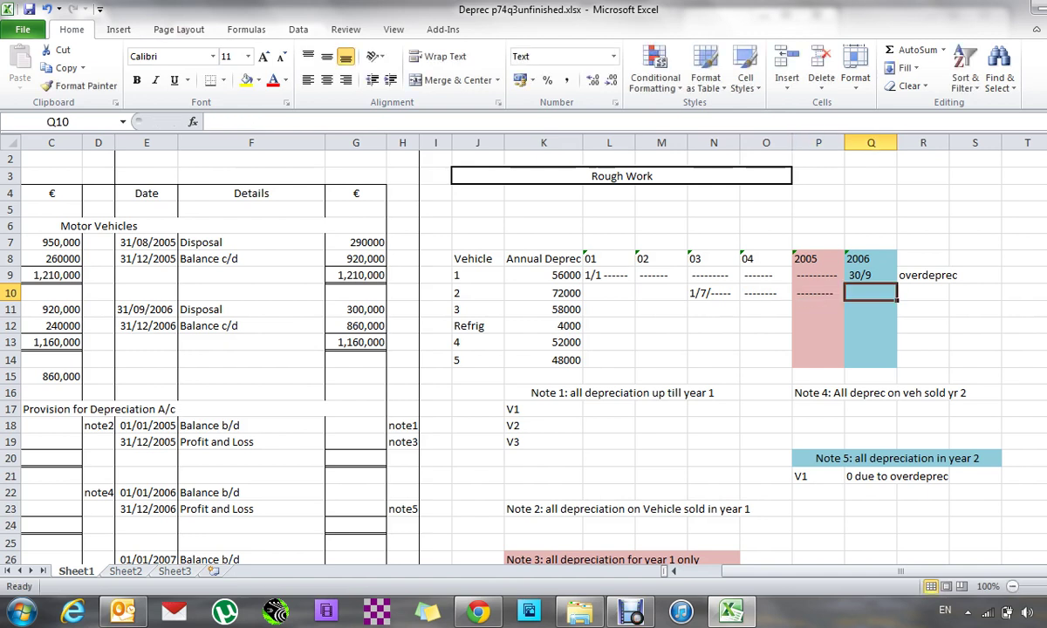
{"action": "type", "text": "--------"}
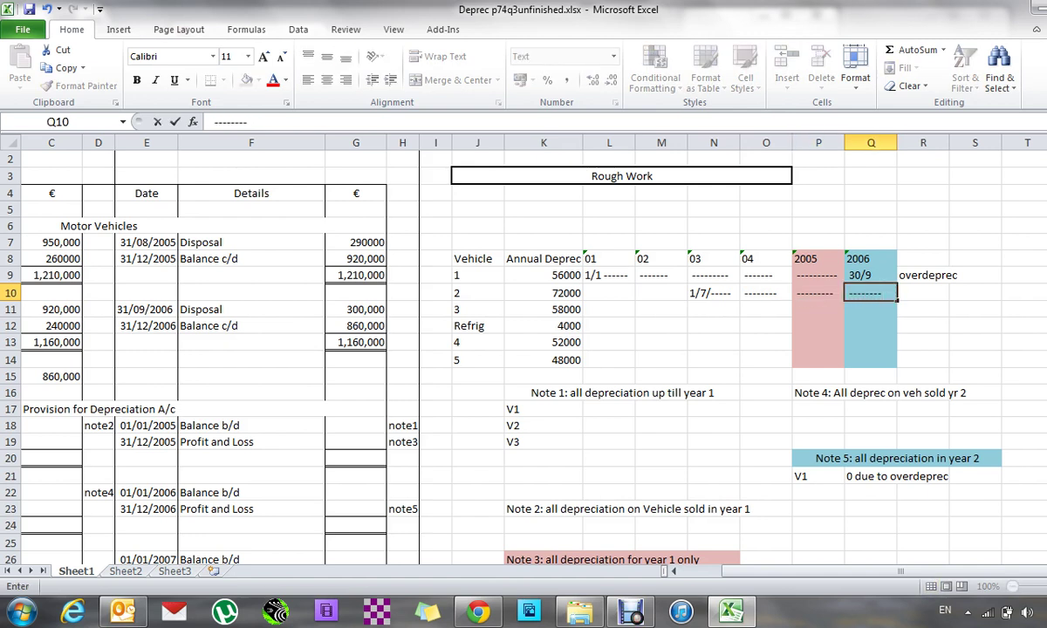
{"action": "key", "text": "Return"}
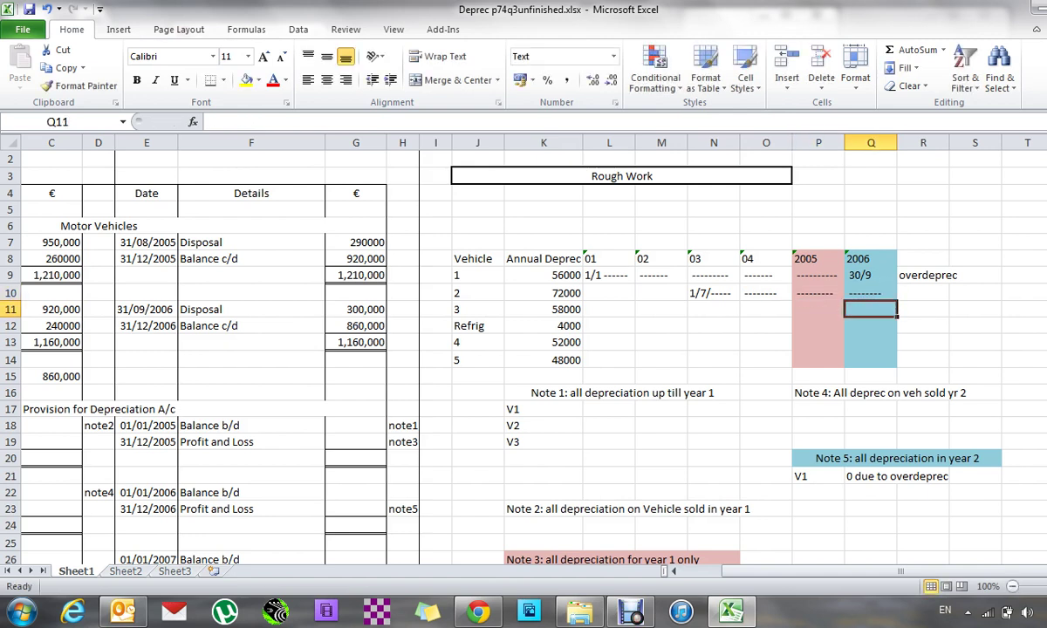
Fill in vehicle 3's timeline with "1/2 ---" under 04 and "---30/8" under 2005.
{"action": "key", "text": "Left"}
{"action": "key", "text": "Left"}
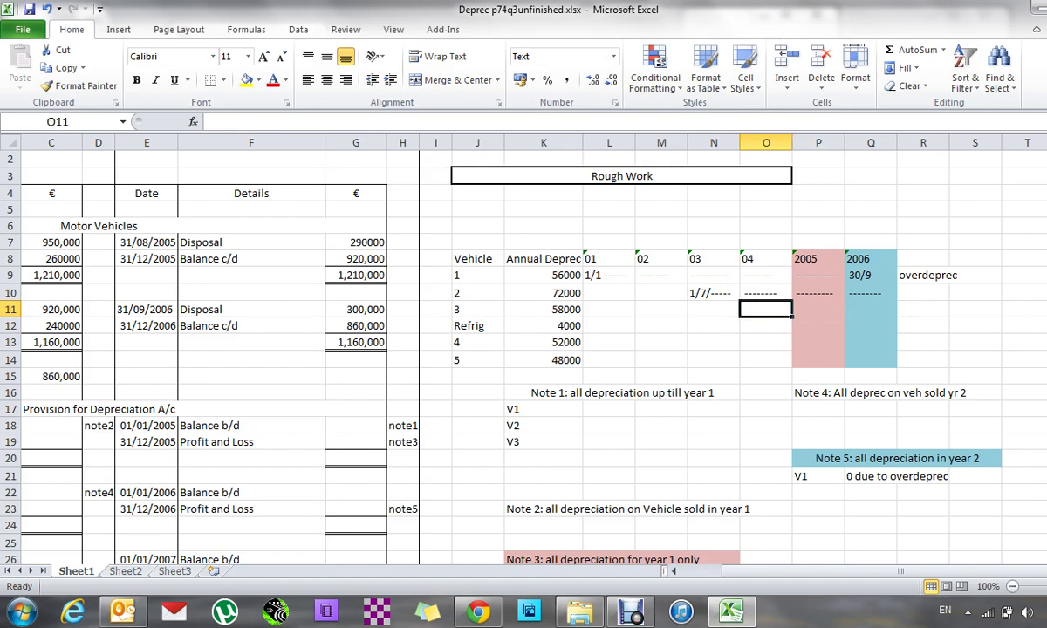
{"action": "type", "text": "1"}
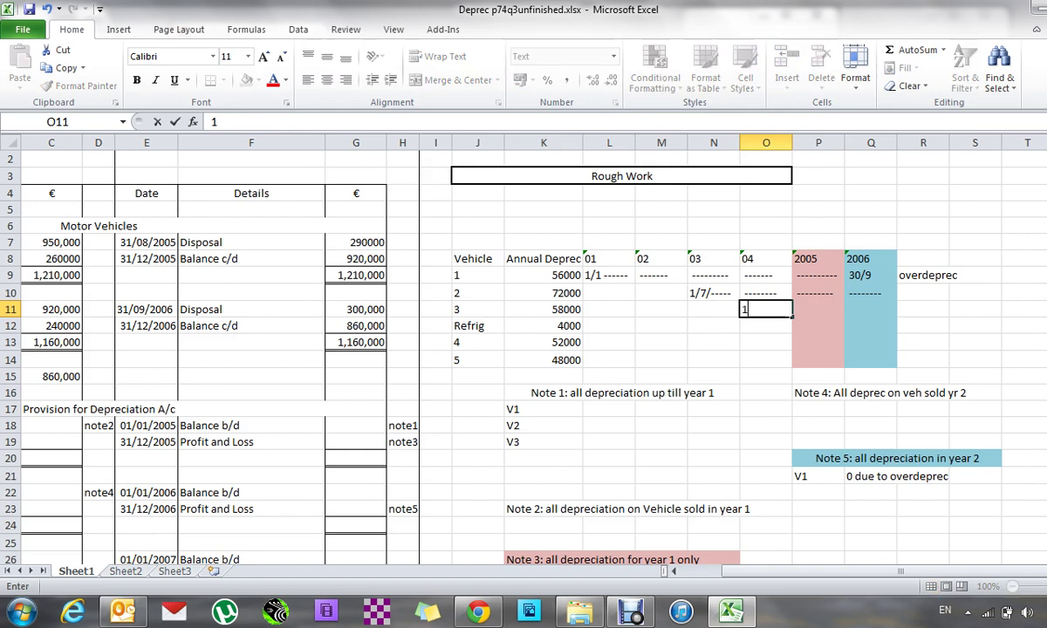
{"action": "type", "text": "/2 ---"}
{"action": "key", "text": "Right"}
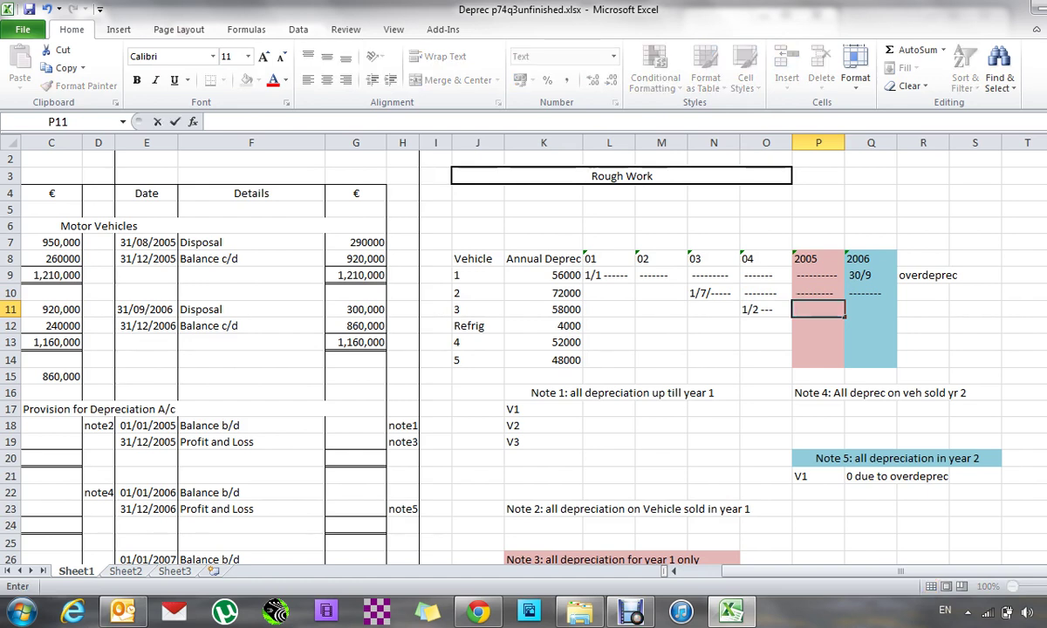
{"action": "type", "text": "---30/8"}
{"action": "key", "text": "Return"}
Fill in vehicle 4's timeline with "30/8 ----" under 2005 and dashes under 2006.
{"action": "left_click", "coordinate": [766, 326]}
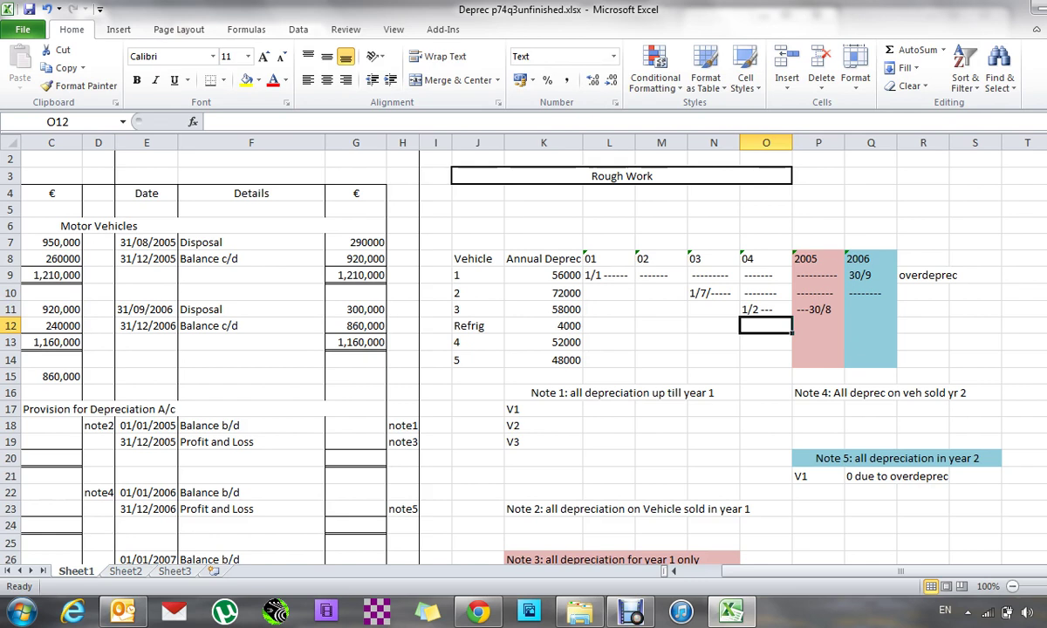
{"action": "left_click", "coordinate": [818, 326]}
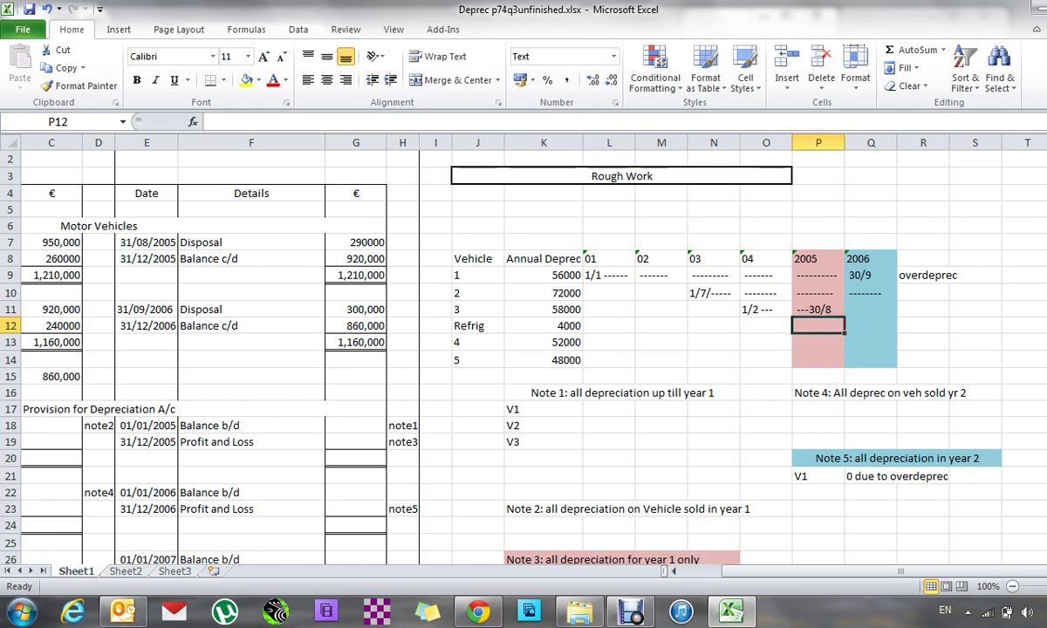
{"action": "left_click", "coordinate": [818, 309]}
{"action": "left_click", "coordinate": [818, 342]}
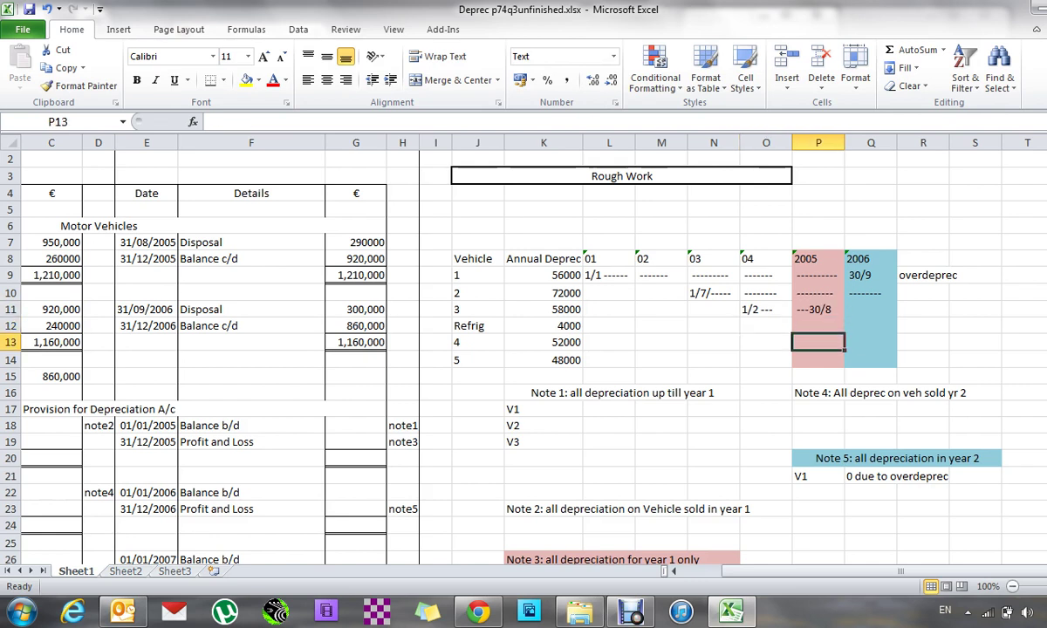
{"action": "type", "text": "30"}
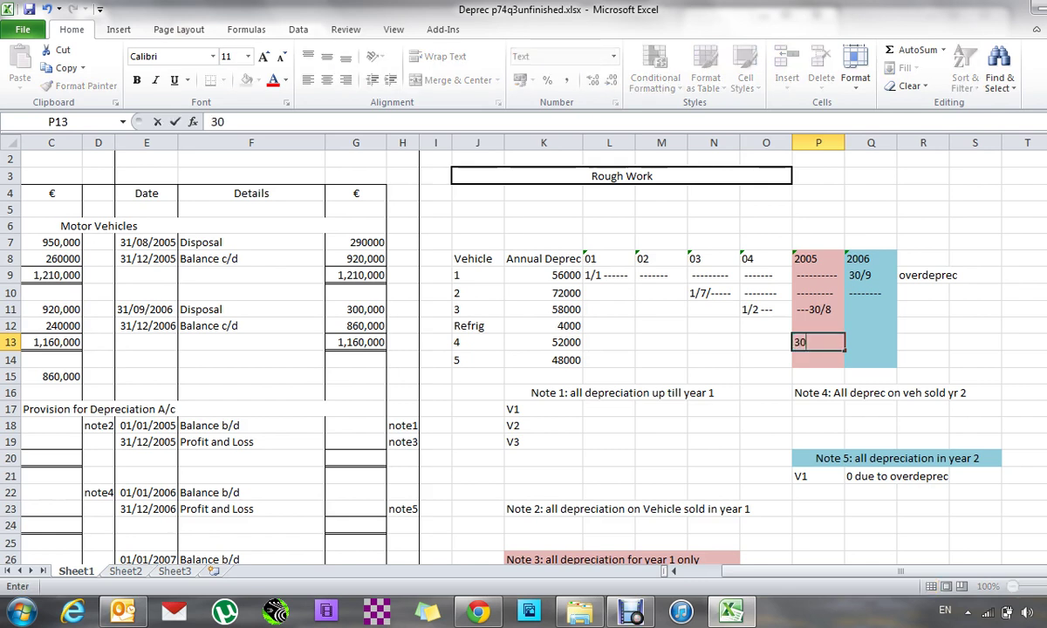
{"action": "type", "text": "/8 ----"}
{"action": "key", "text": "Tab"}
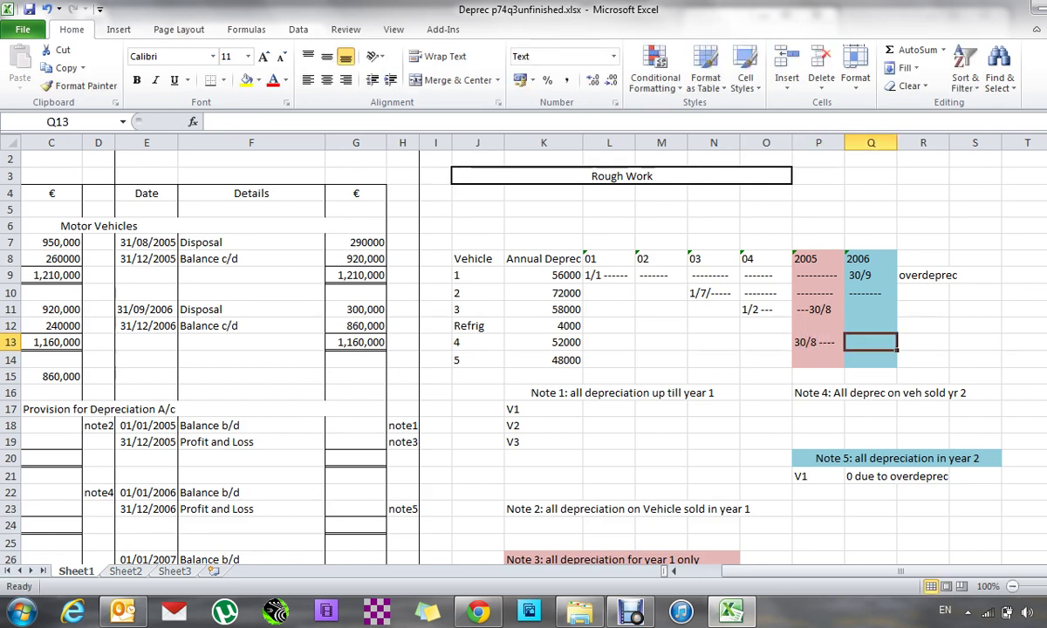
{"action": "type", "text": "--------"}
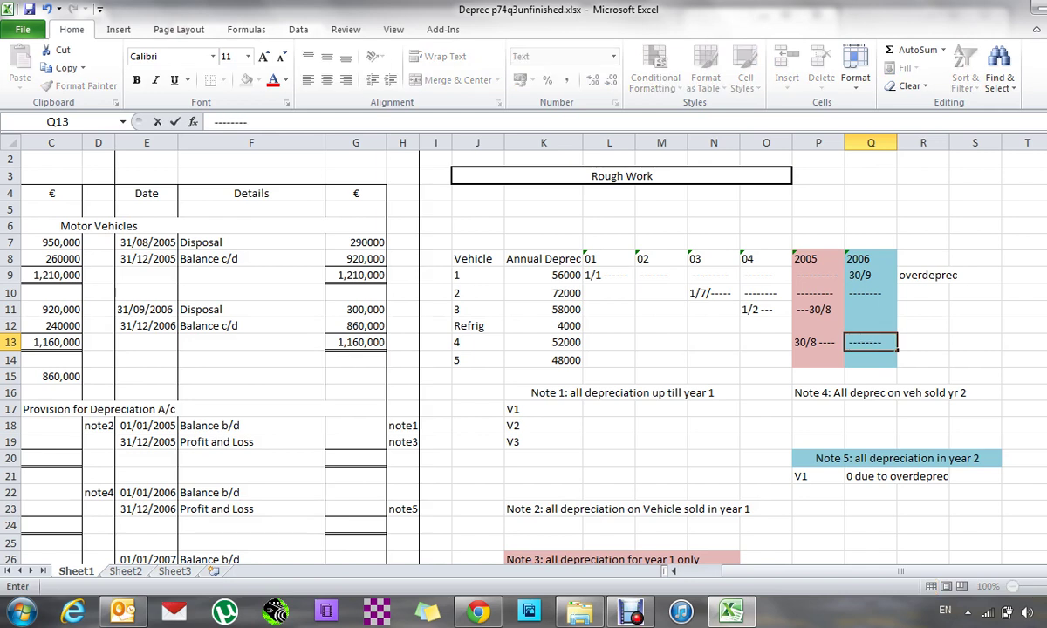
{"action": "key", "text": "Return"}
Start the Refrig row's timeline by entering "1/1 ------" under year 03 in N12.
{"action": "key", "text": "Up"}
{"action": "key", "text": "Up"}
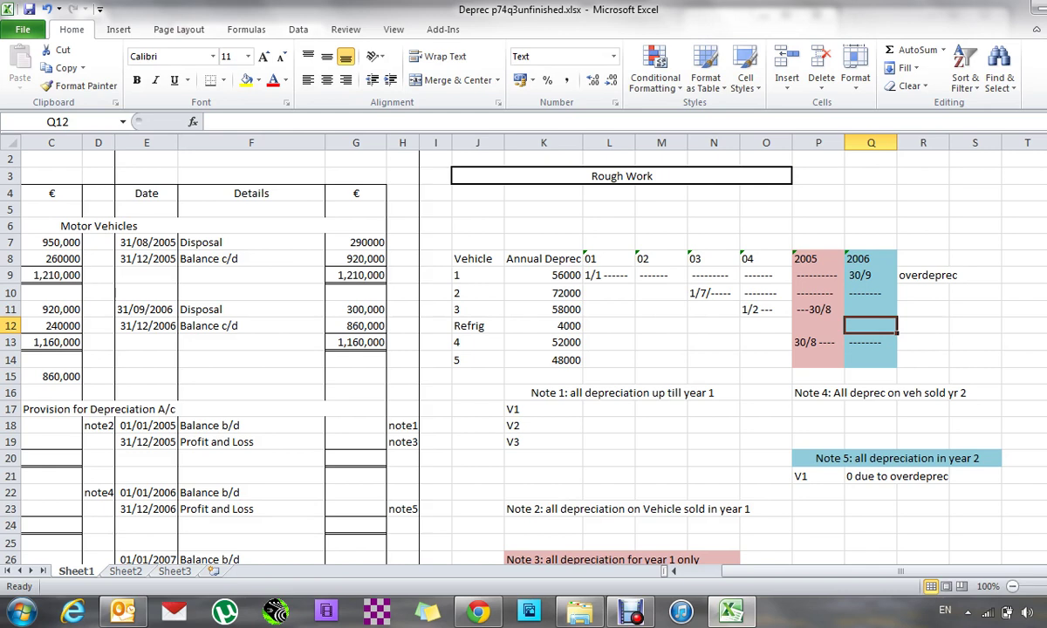
{"action": "key", "text": "Up"}
{"action": "key", "text": "Up"}
{"action": "key", "text": "Up"}
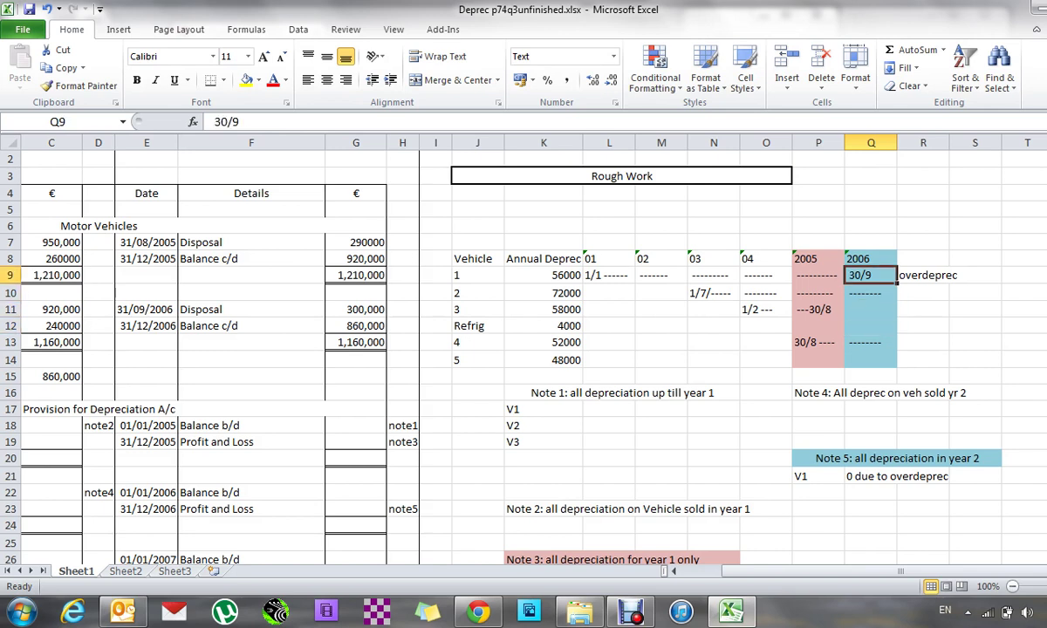
{"action": "left_click", "coordinate": [870, 309]}
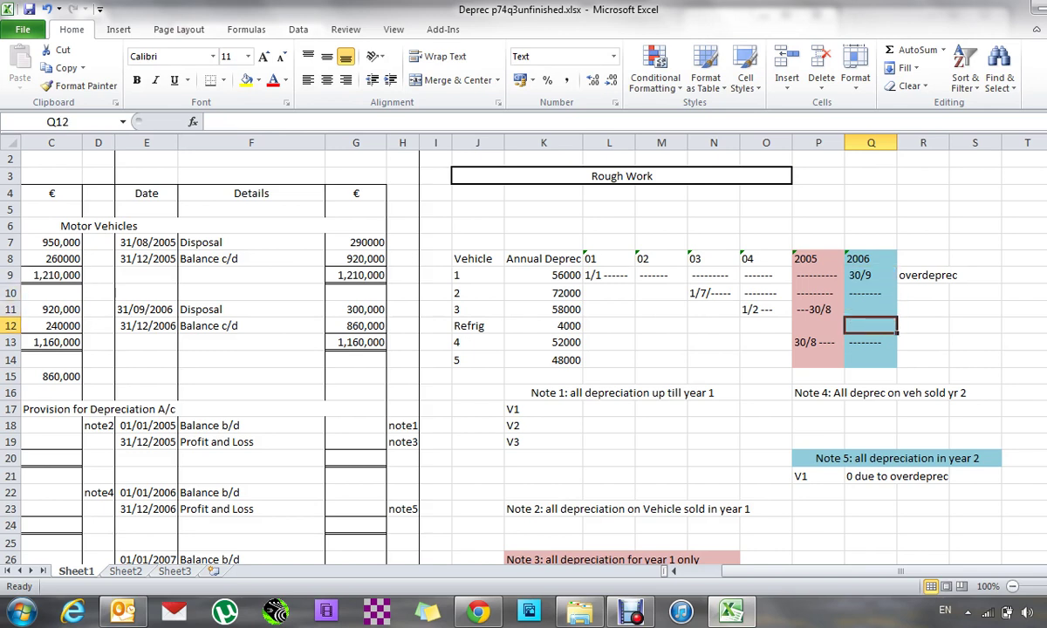
{"action": "left_click", "coordinate": [714, 325]}
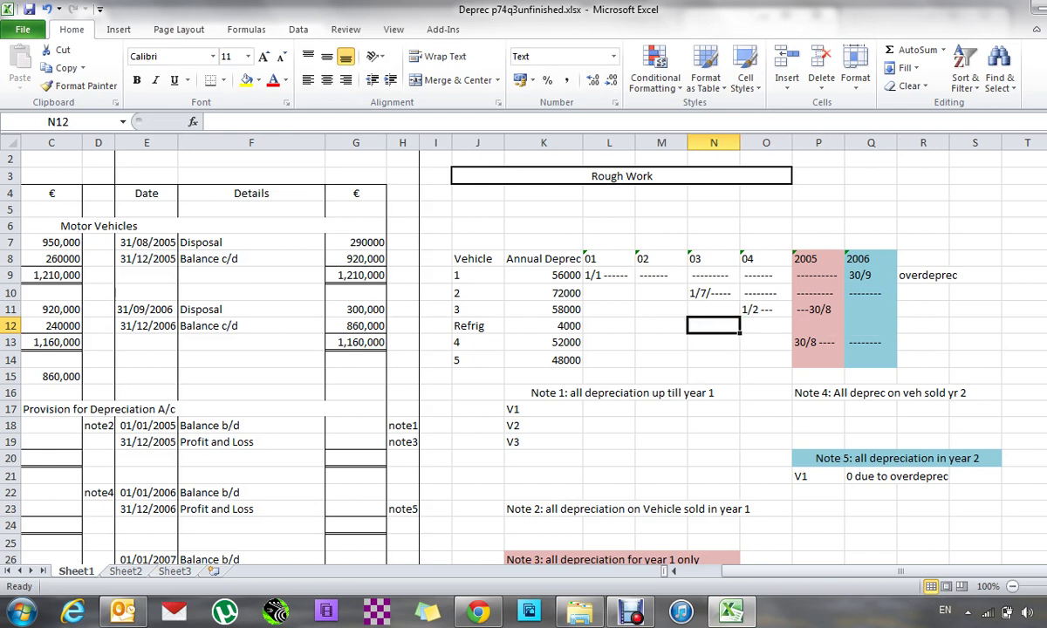
{"action": "type", "text": "1/1"}
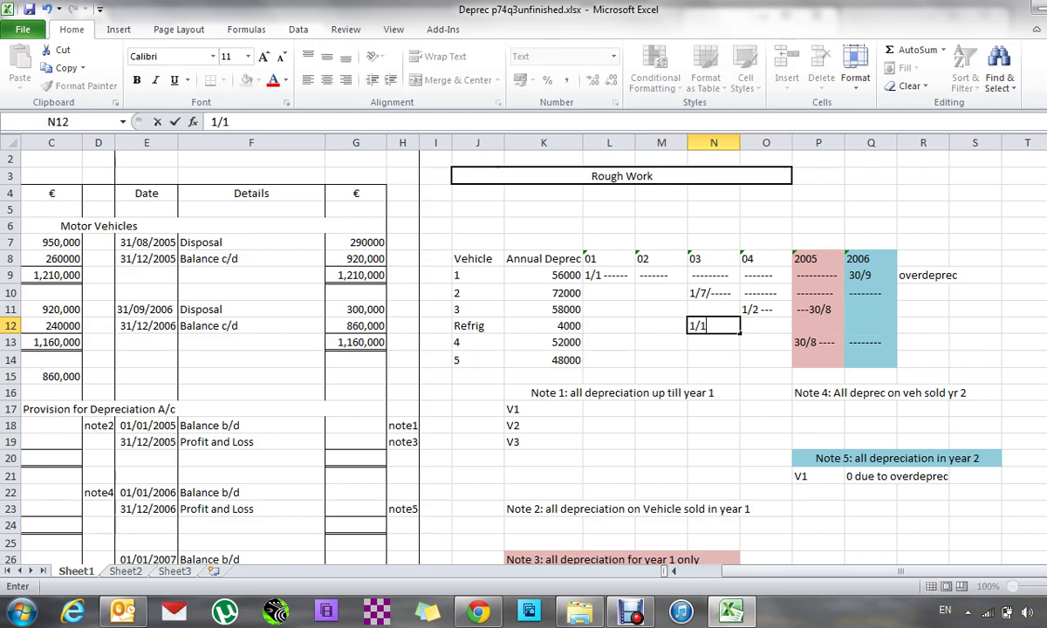
{"action": "type", "text": " ------"}
{"action": "key", "text": "Tab"}
Continue the Refrig row's timeline with dashes under 04 and 2005 and "--30/9" under 2006.
{"action": "type", "text": "------"}
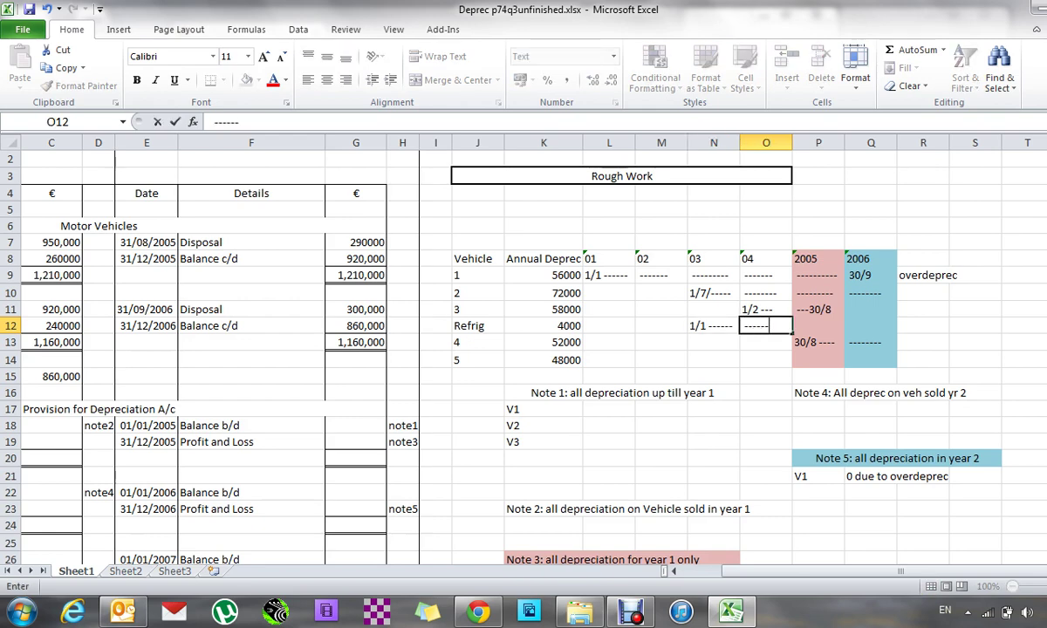
{"action": "key", "text": "Tab"}
{"action": "type", "text": "--------"}
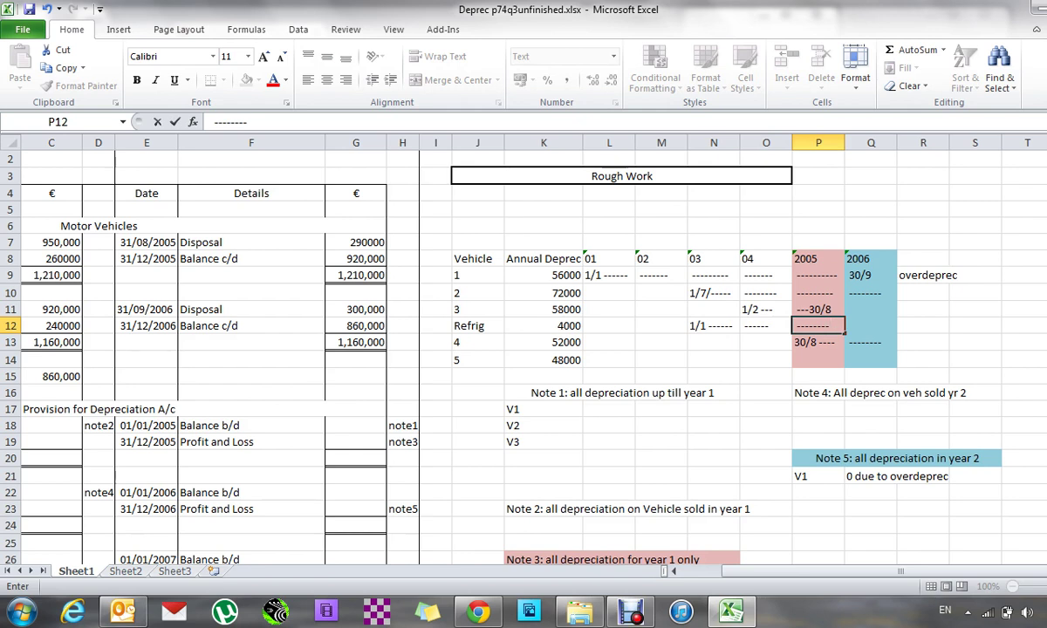
{"action": "key", "text": "Tab"}
{"action": "type", "text": "--"}
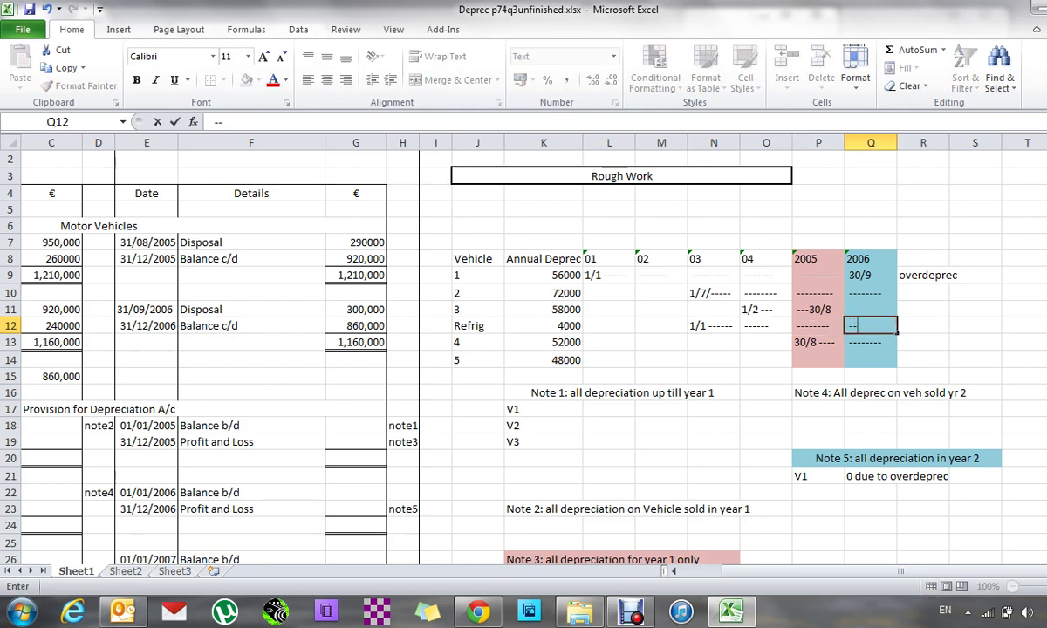
{"action": "type", "text": "30/9"}
{"action": "key", "text": "Return"}
Fill in vehicle 5's timeline with "30/9 -----" under 2006.
{"action": "key", "text": "Return"}
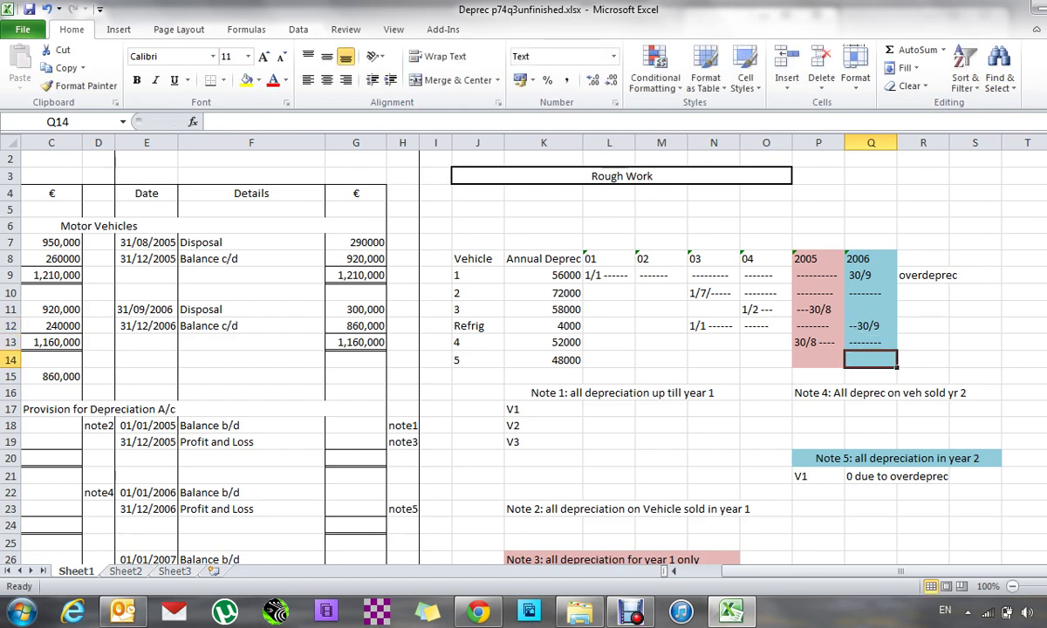
{"action": "type", "text": "30/9"}
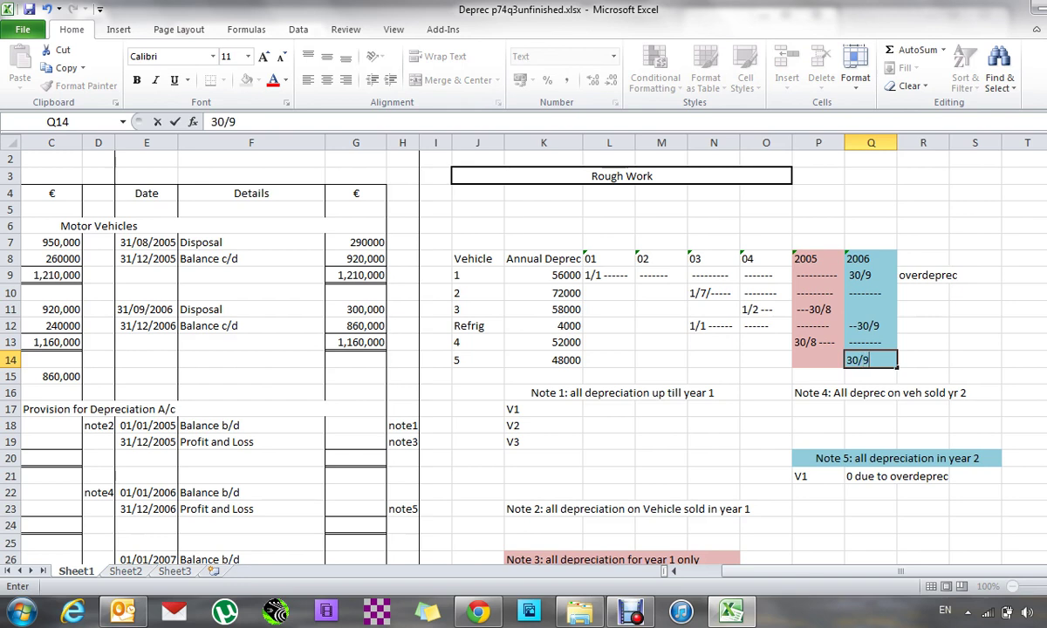
{"action": "type", "text": " -----"}
{"action": "key", "text": "Left"}
Complete V1 in Note 1 with the period "4yrs" in L17 and the depreciation formula =56000*4 in M17.
{"action": "key", "text": "Left"}
{"action": "key", "text": "Left"}
{"action": "key", "text": "Left"}
{"action": "key", "text": "Left"}
{"action": "key", "text": "Left"}
{"action": "key", "text": "Down"}
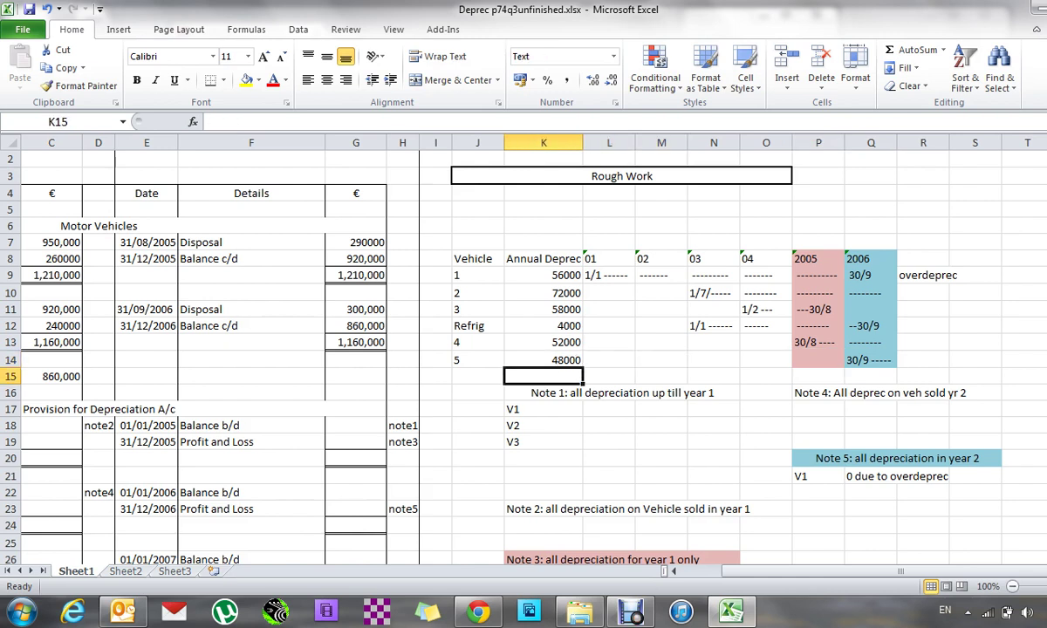
{"action": "key", "text": "Down"}
{"action": "key", "text": "Down"}
{"action": "key", "text": "Right"}
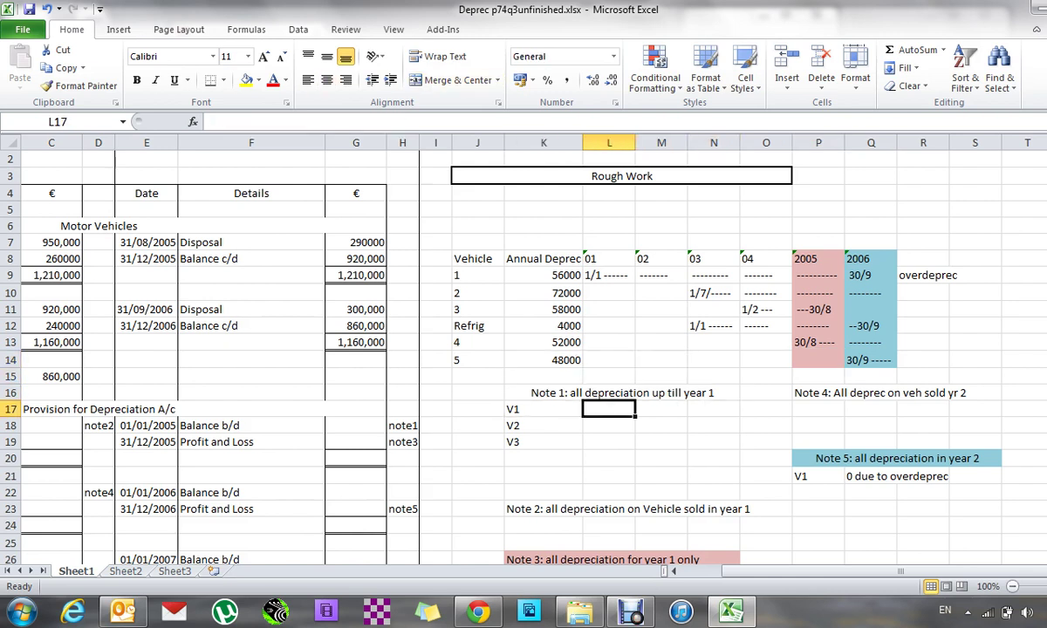
{"action": "type", "text": "4"}
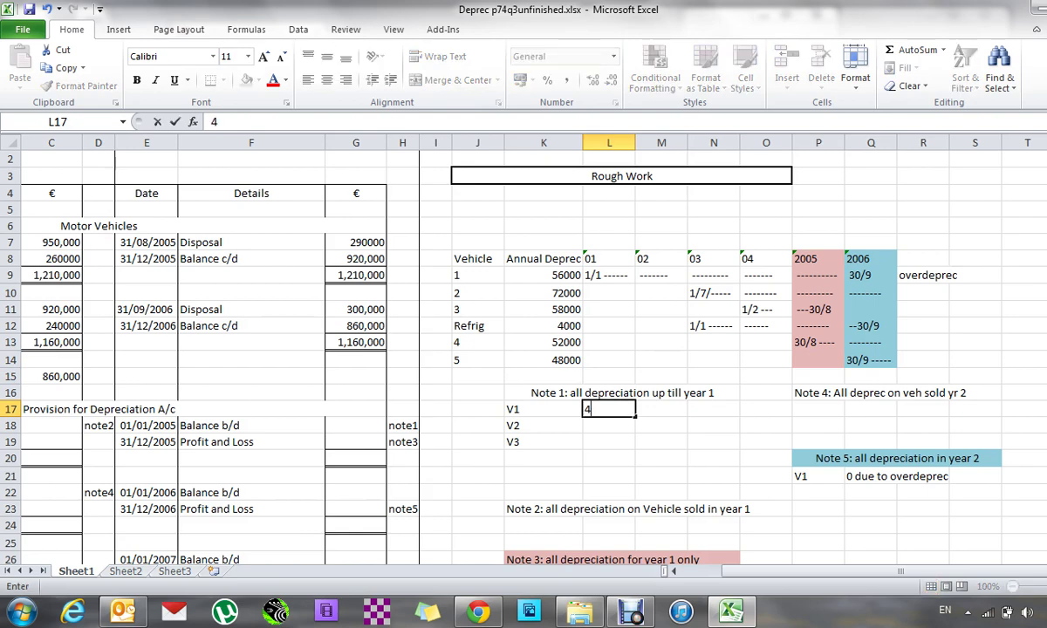
{"action": "type", "text": "yrs"}
{"action": "key", "text": "Tab"}
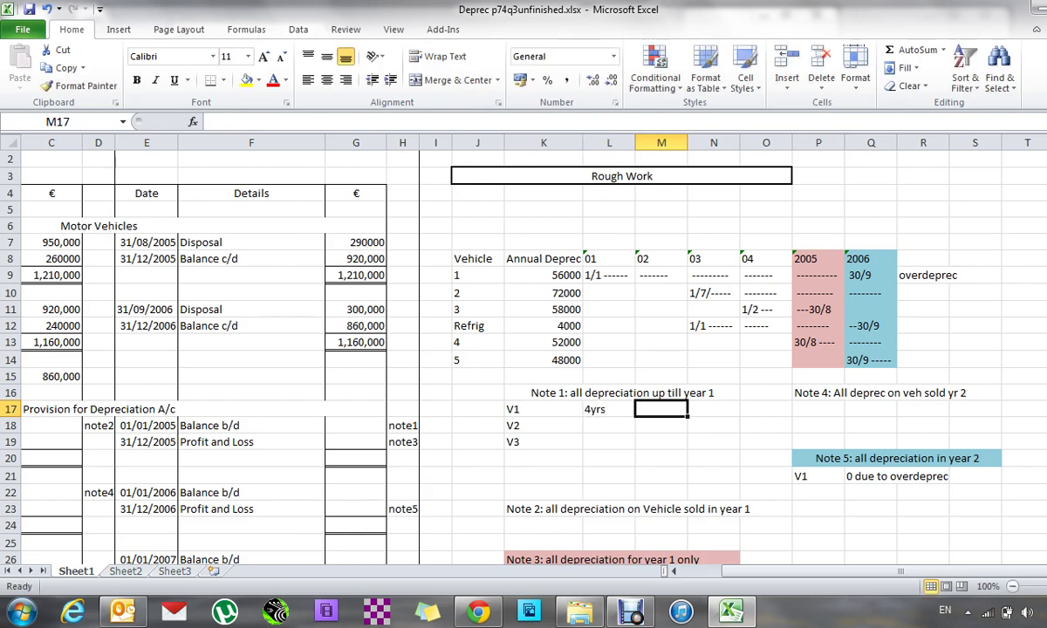
{"action": "type", "text": "=5"}
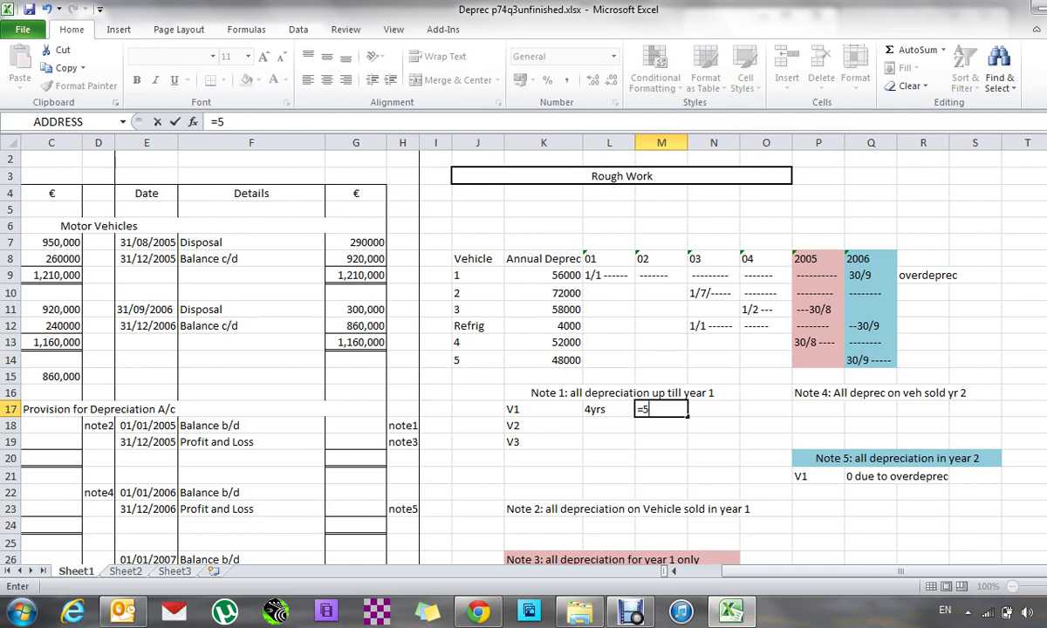
{"action": "type", "text": "6000*4"}
{"action": "key", "text": "Return"}
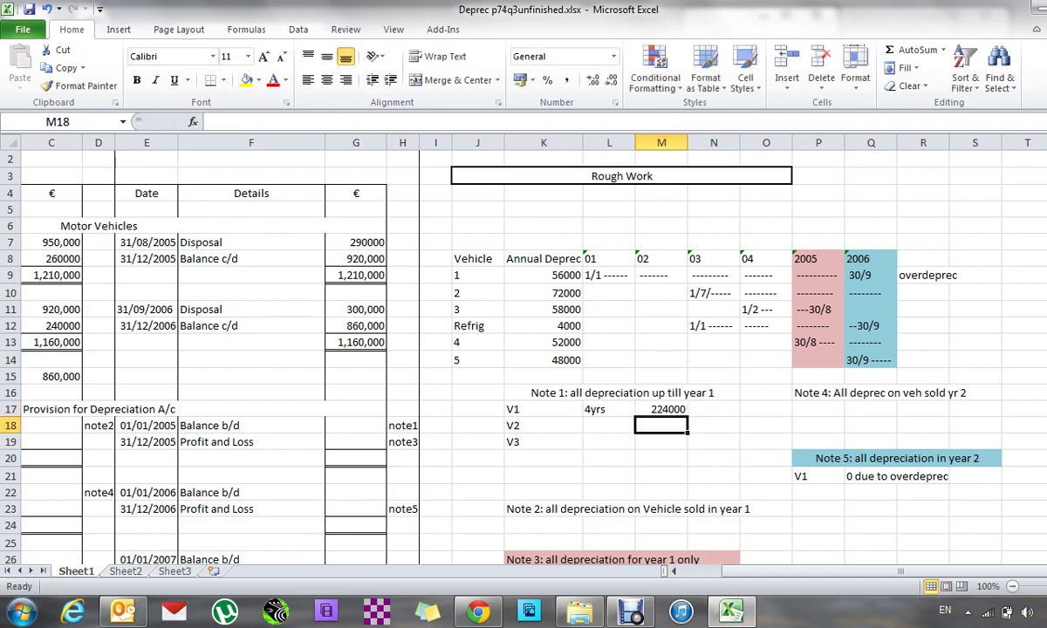
Complete V2 in Note 1 with the period "1yr 6 mon" in L18 and the depreciation formula =72000*1.5 in M18.
{"action": "left_click", "coordinate": [608, 425]}
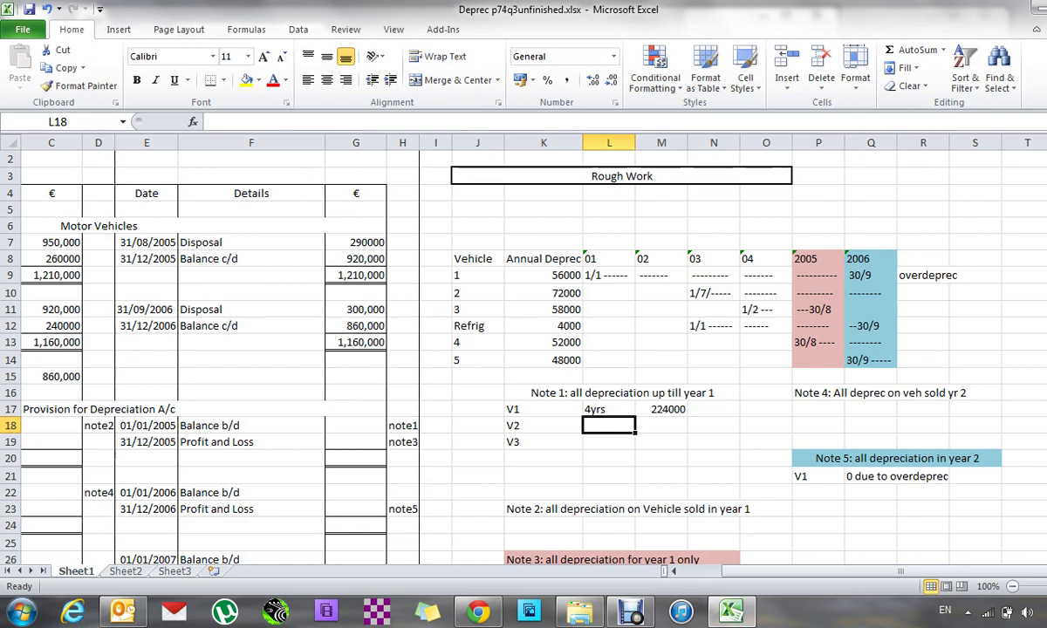
{"action": "type", "text": "1"}
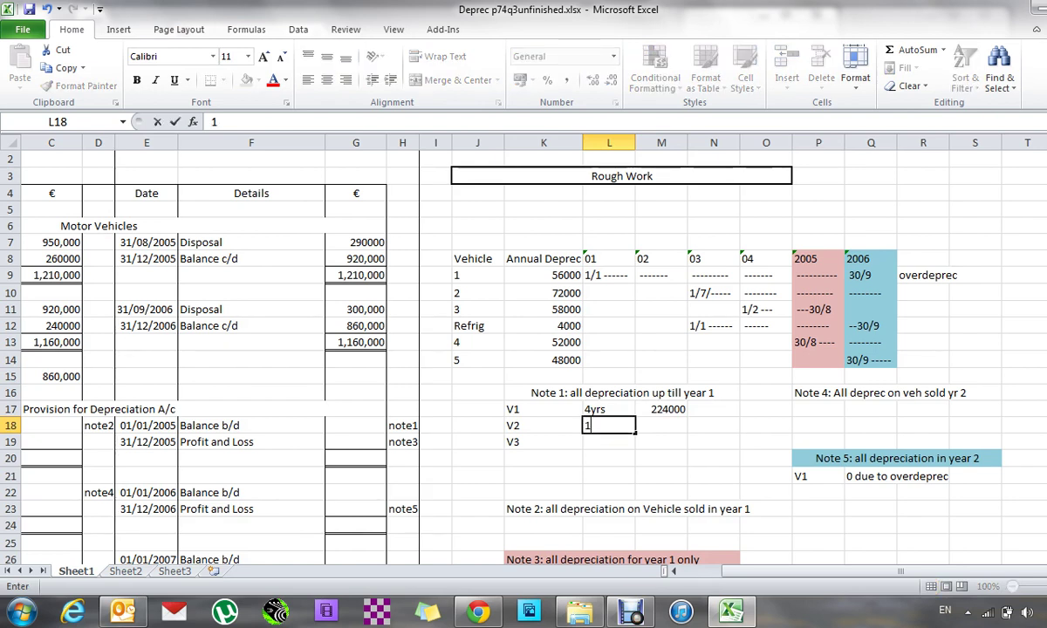
{"action": "type", "text": "yr 6 months"}
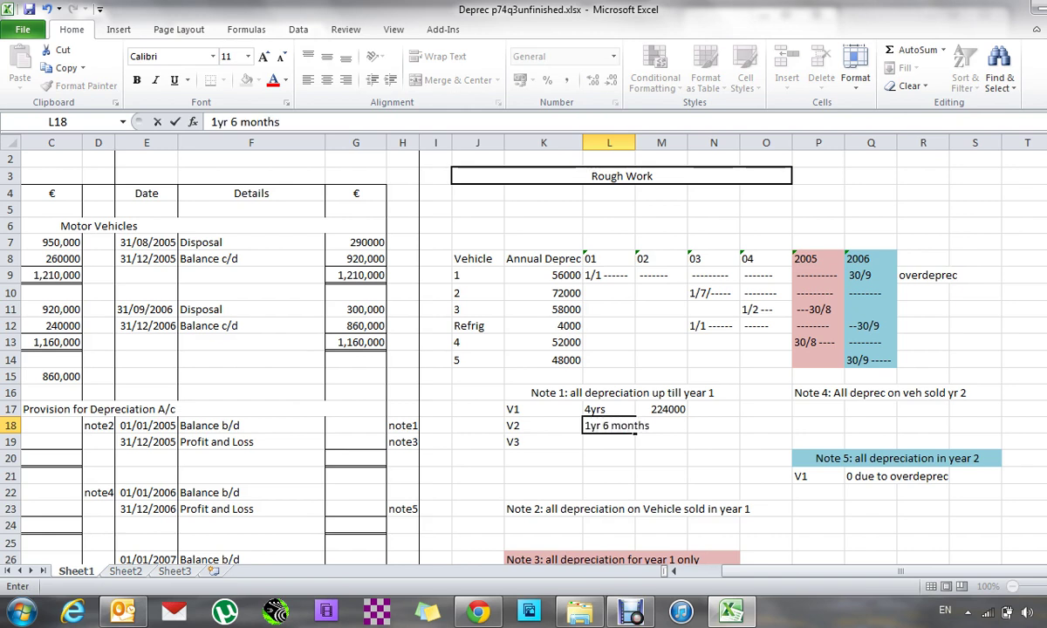
{"action": "key", "text": "BackSpace"}
{"action": "key", "text": "BackSpace"}
{"action": "key", "text": "BackSpace"}
{"action": "key", "text": "Tab"}
{"action": "type", "text": "="}
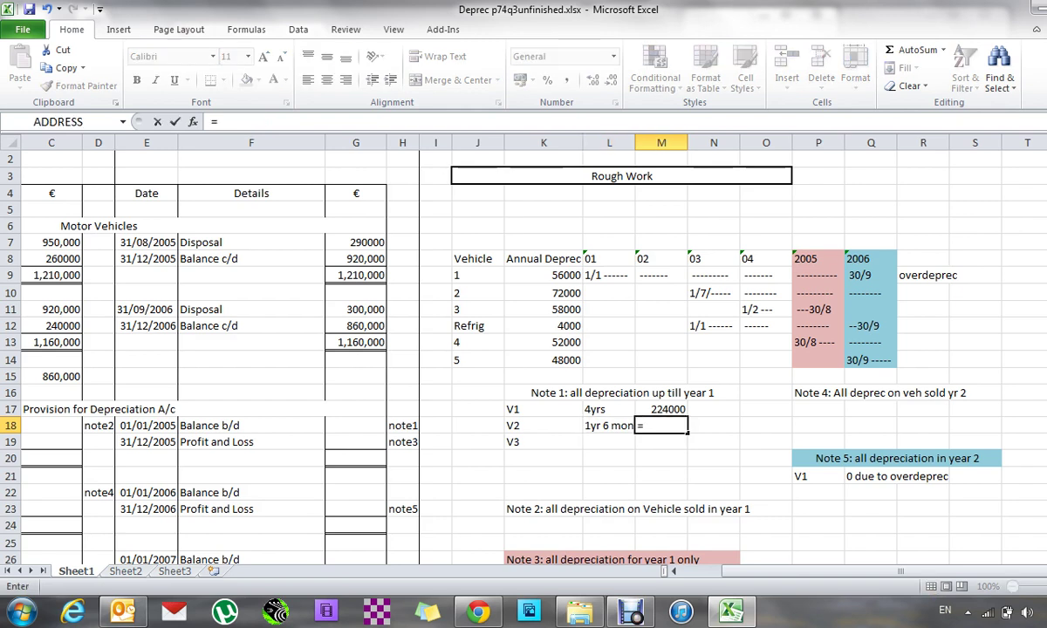
{"action": "type", "text": "72000*"}
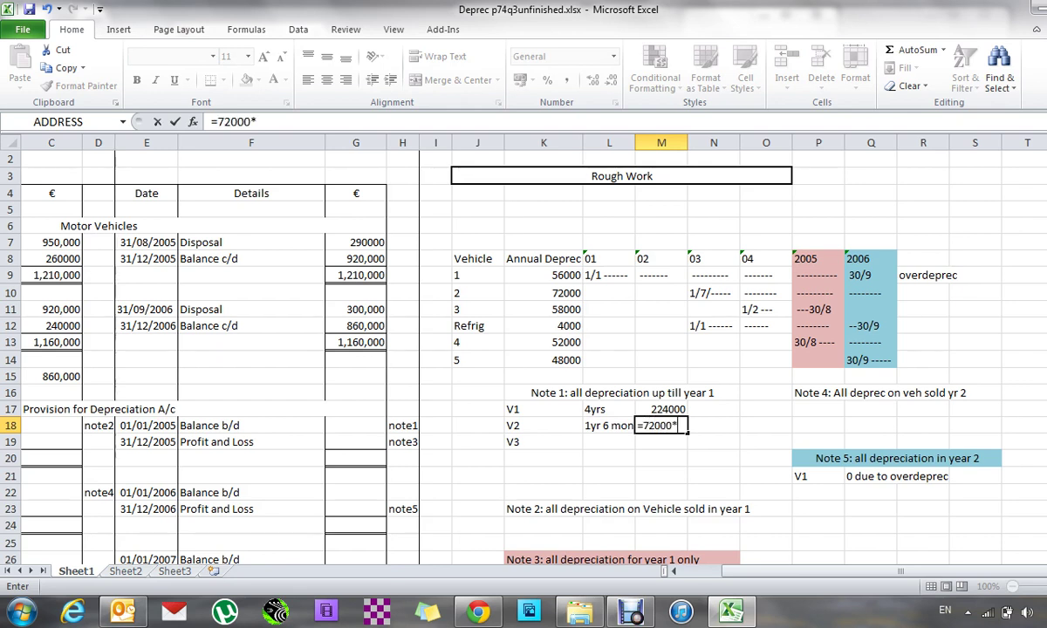
{"action": "type", "text": "1.5"}
{"action": "key", "text": "Return"}
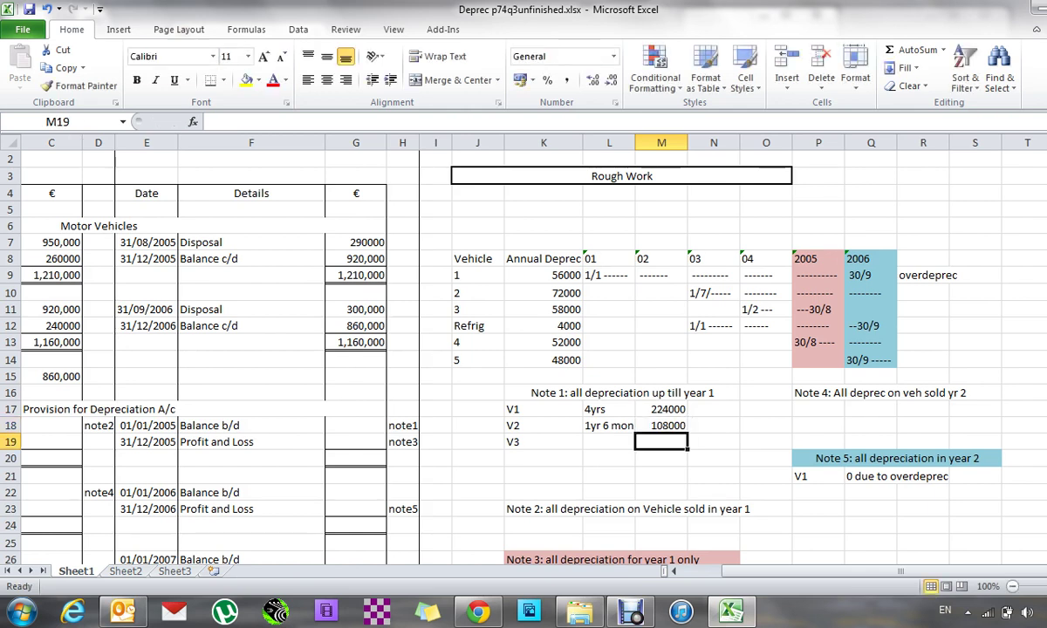
Complete V3 in Note 1 with the period "11 months" in L19 and the depreciation formula =58000*(11/12) in M19.
{"action": "left_click", "coordinate": [609, 441]}
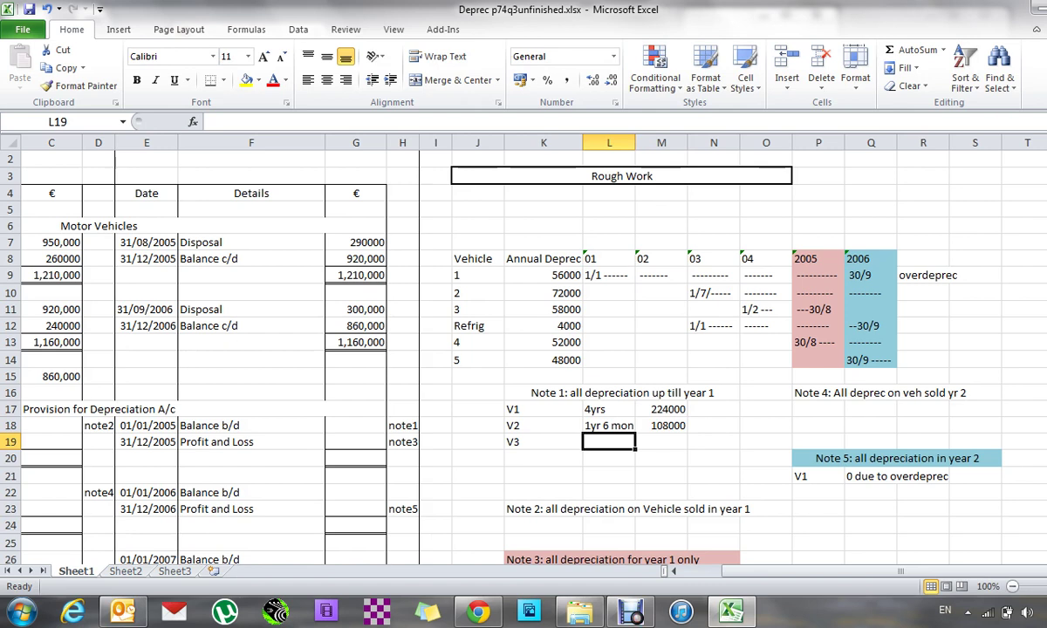
{"action": "type", "text": "11 month"}
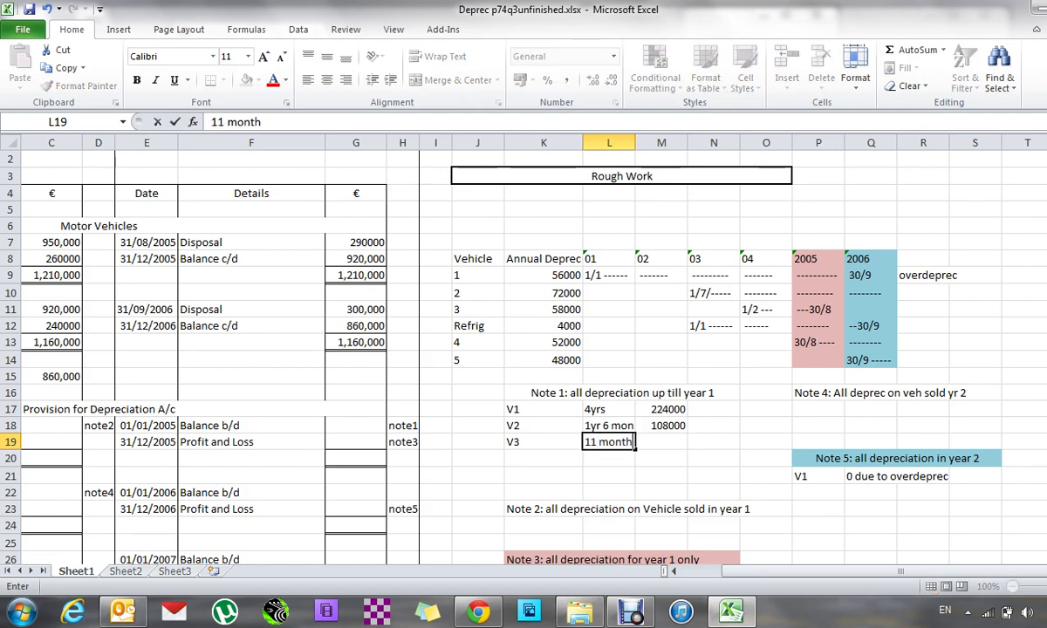
{"action": "type", "text": "s"}
{"action": "key", "text": "Tab"}
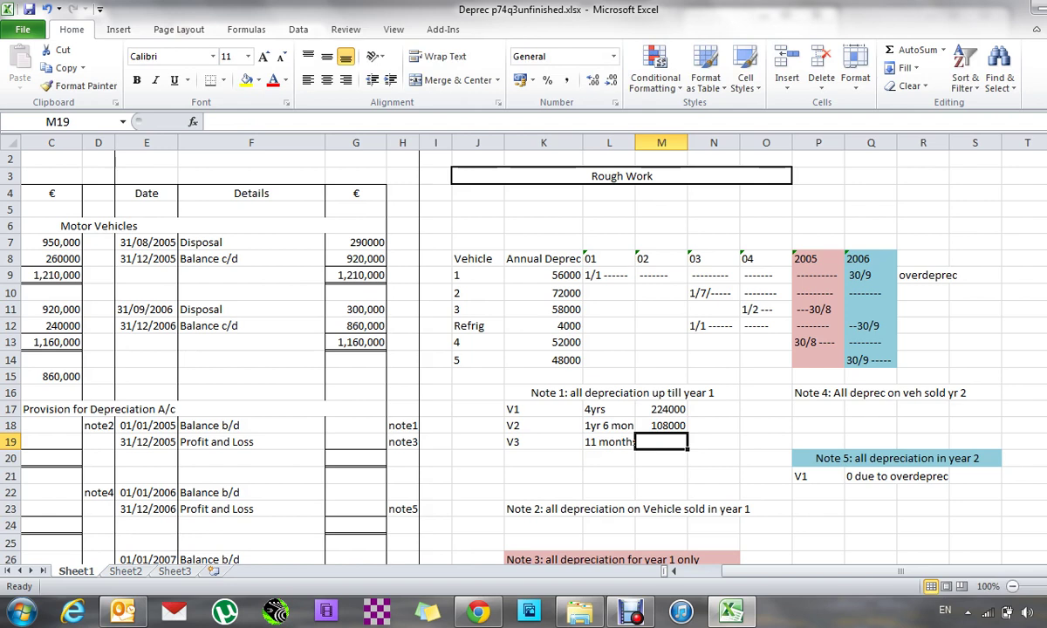
{"action": "type", "text": "="}
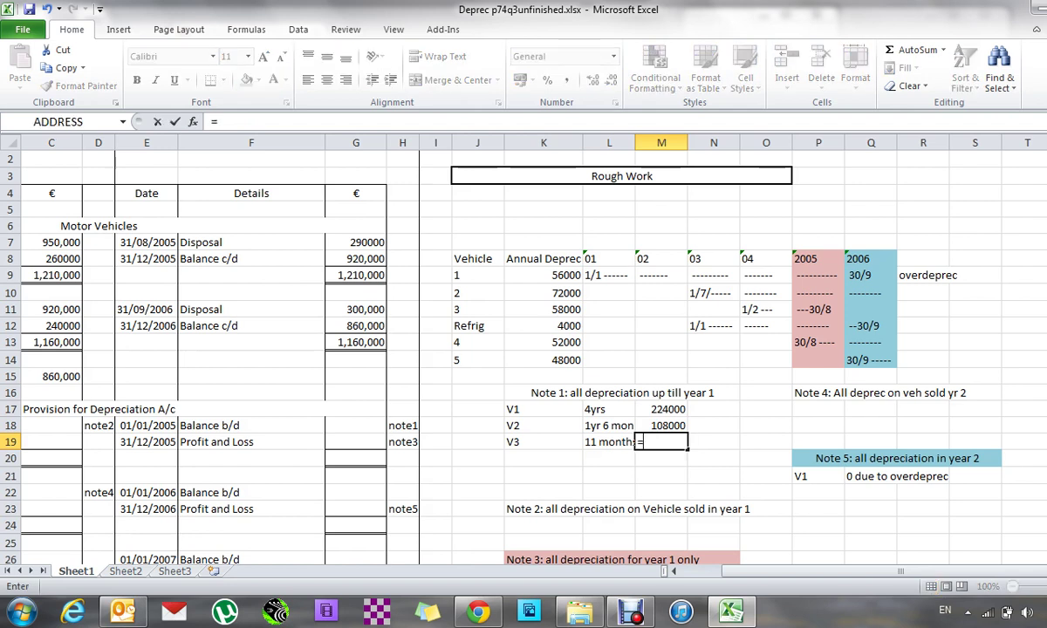
{"action": "type", "text": "58000"}
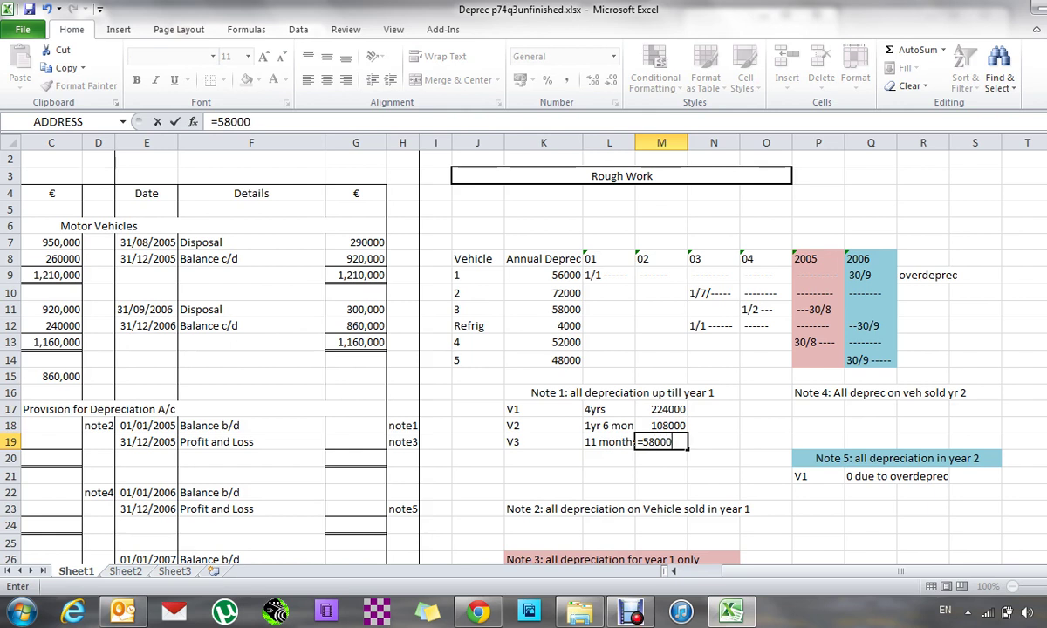
{"action": "type", "text": "*(11/12)"}
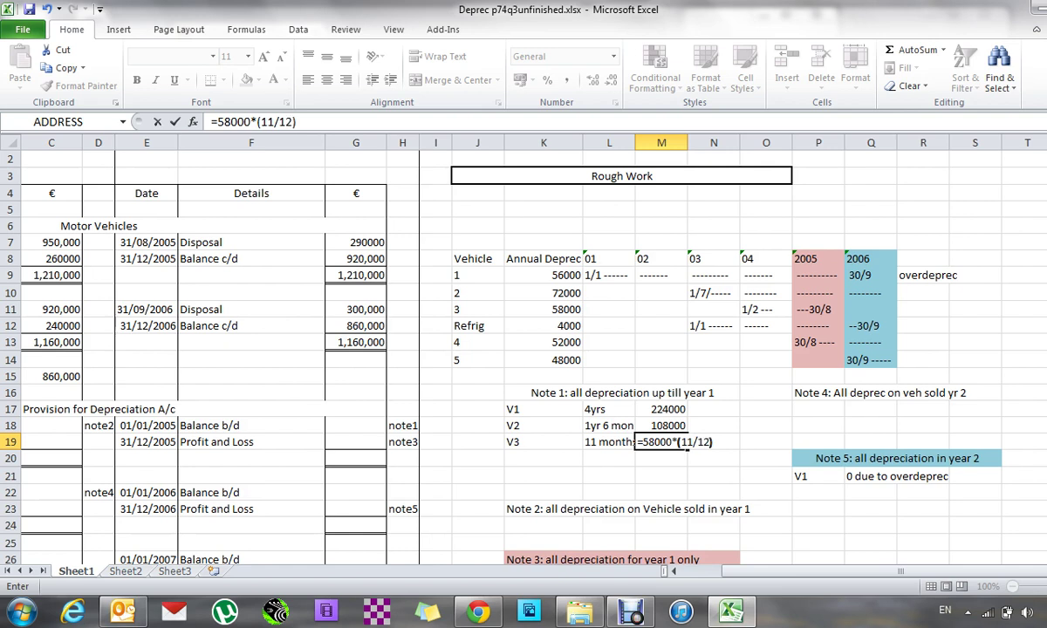
{"action": "key", "text": "Return"}
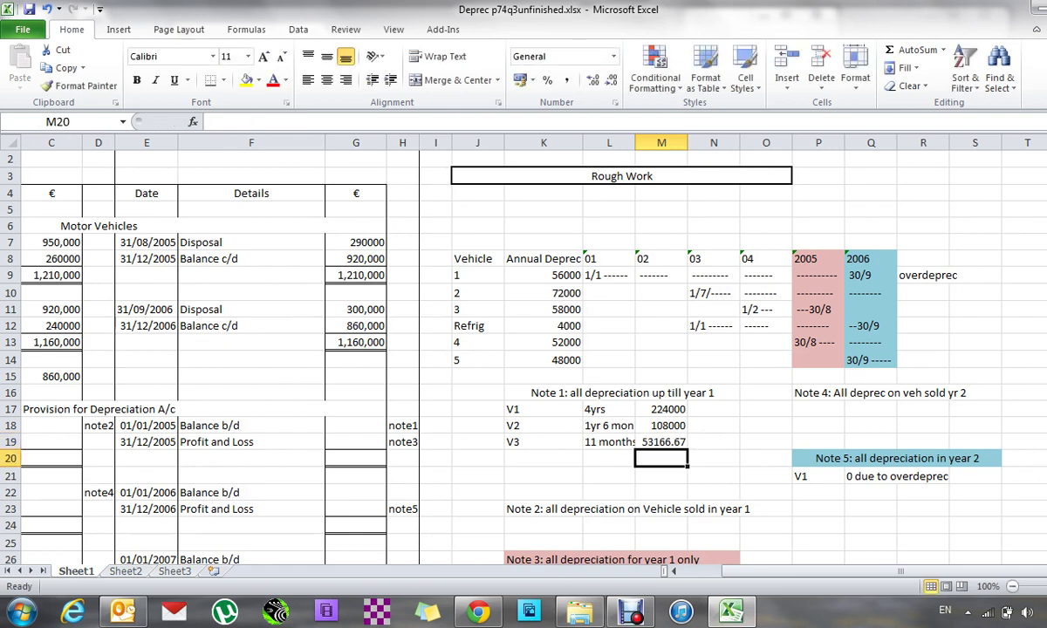
Add a "Refrig" label in K20, below V3 in Note 1.
{"action": "key", "text": "Left"}
{"action": "key", "text": "Left"}
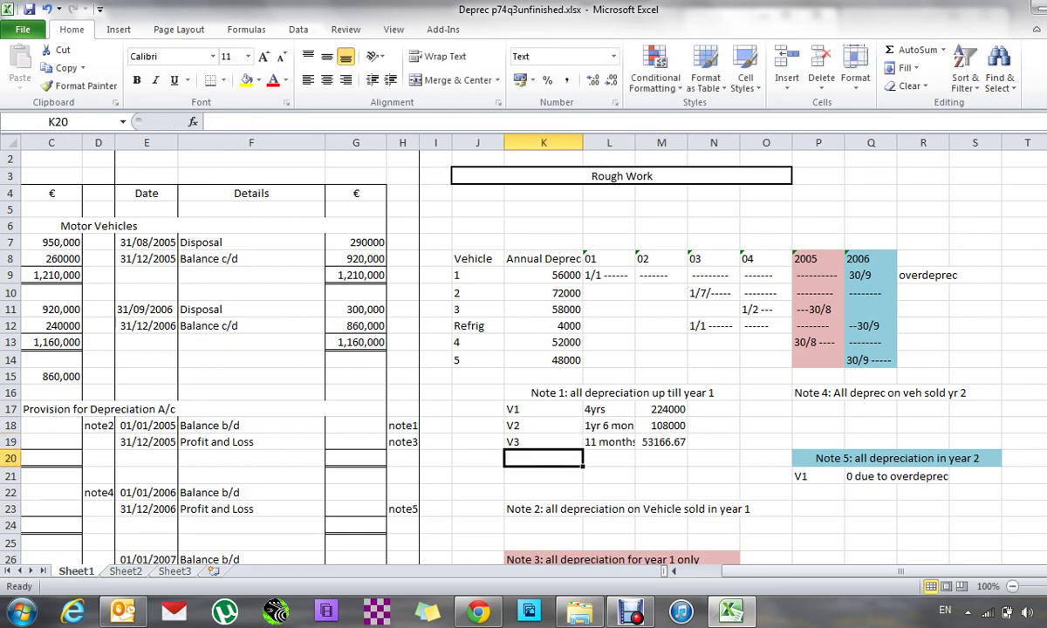
{"action": "type", "text": "Re"}
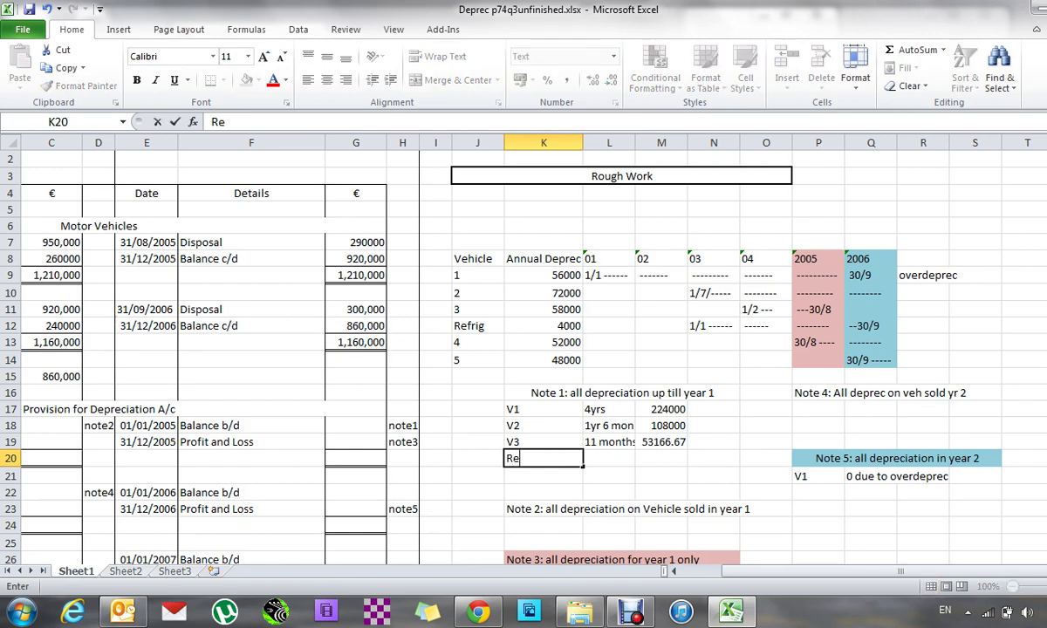
{"action": "type", "text": "frig"}
{"action": "key", "text": "Tab"}
Check the Refrig row's timeline for the length of depreciation before 2005.
{"action": "key", "text": "Up"}
{"action": "key", "text": "Up"}
{"action": "key", "text": "Up"}
{"action": "key", "text": "Up"}
{"action": "key", "text": "Up"}
{"action": "key", "text": "Up"}
{"action": "key", "text": "Up"}
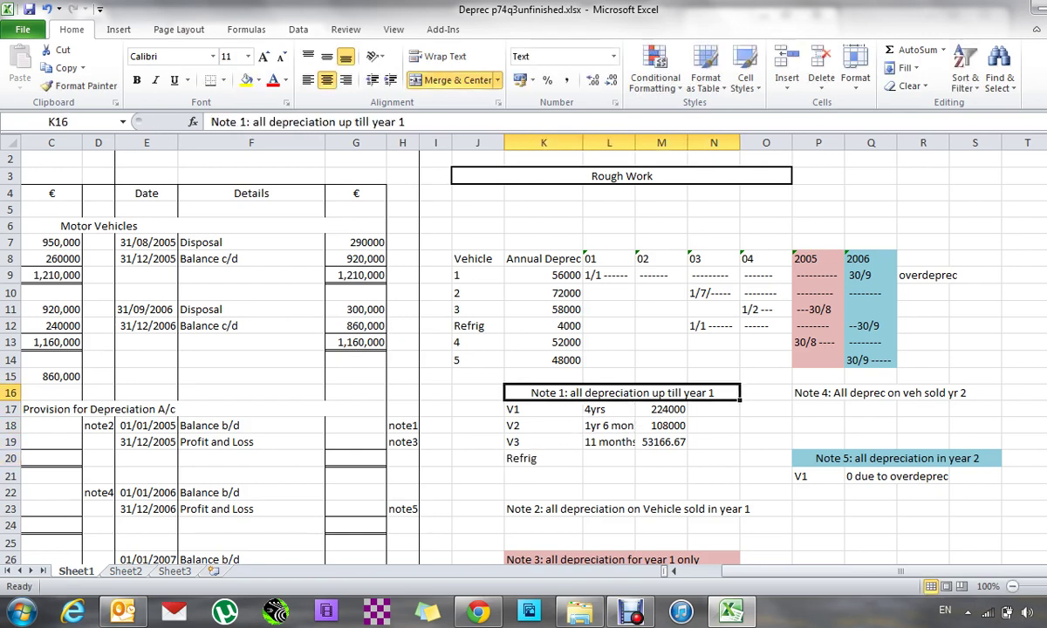
{"action": "key", "text": "Right"}
{"action": "key", "text": "Right"}
{"action": "key", "text": "Down"}
{"action": "key", "text": "Down"}
{"action": "key", "text": "Down"}
{"action": "key", "text": "Down"}
{"action": "key", "text": "Down"}
{"action": "key", "text": "Down"}
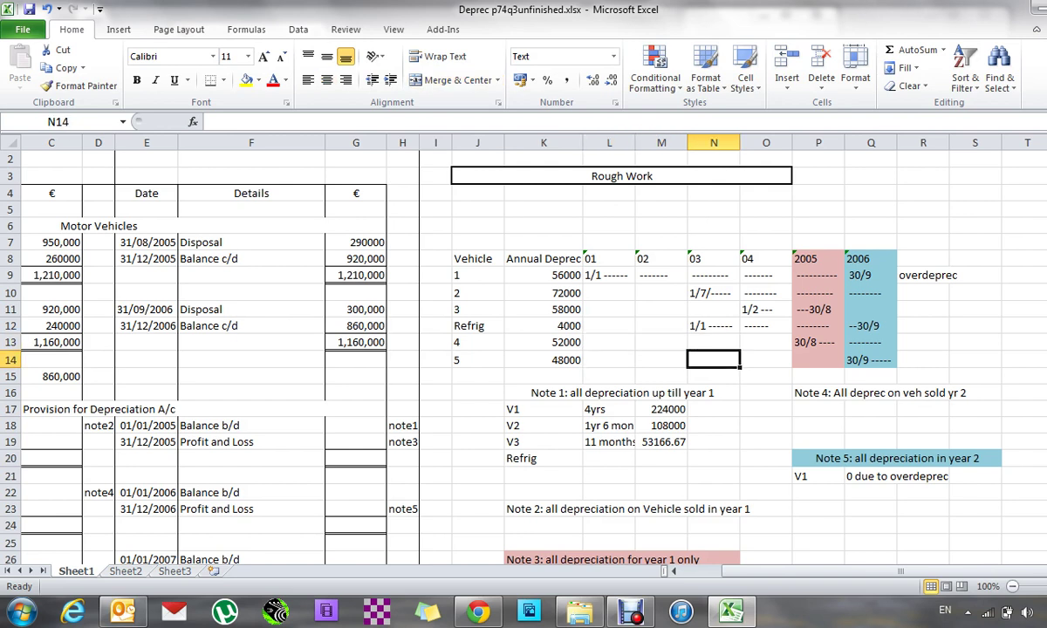
{"action": "key", "text": "Down"}
{"action": "key", "text": "Left"}
{"action": "key", "text": "Left"}
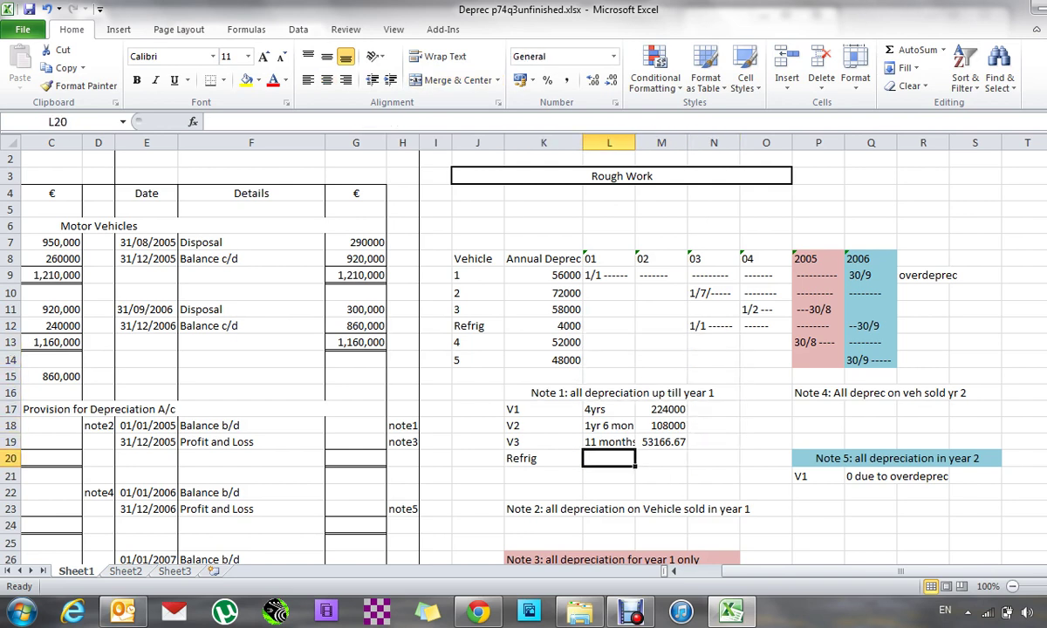
Complete Refrig in Note 1 with the period "2 yrs" in L20 and the depreciation amount 8000 in M20.
{"action": "type", "text": "2 yrs"}
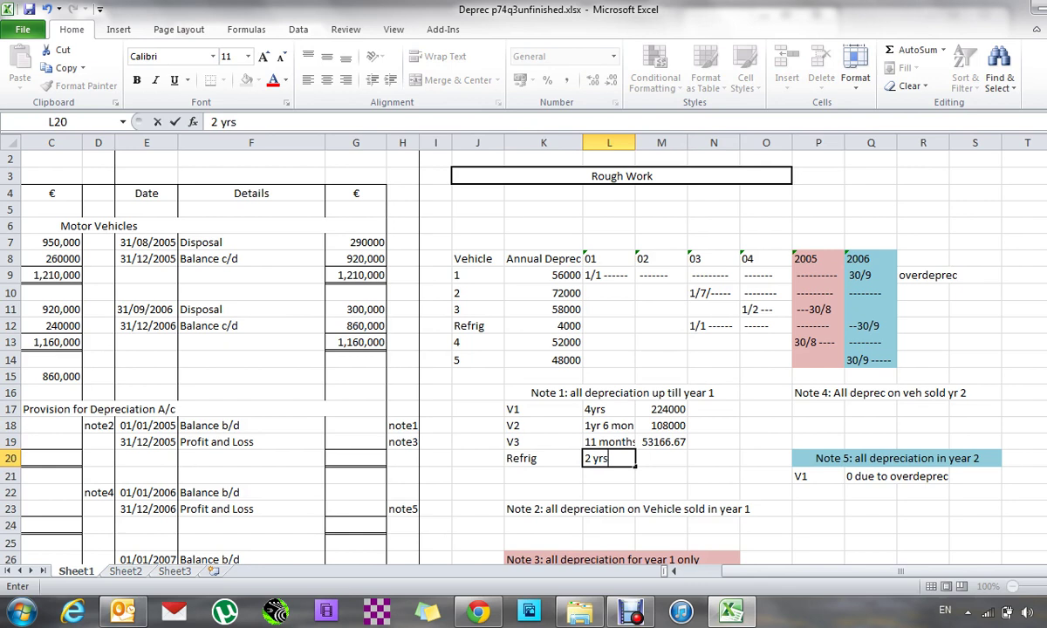
{"action": "key", "text": "Tab"}
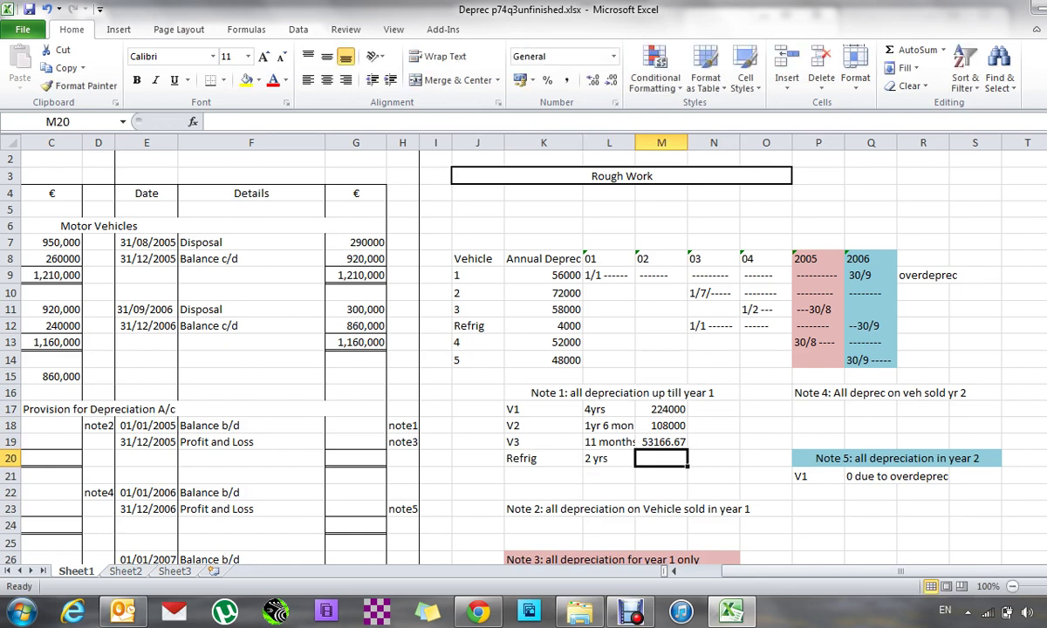
{"action": "type", "text": "80000"}
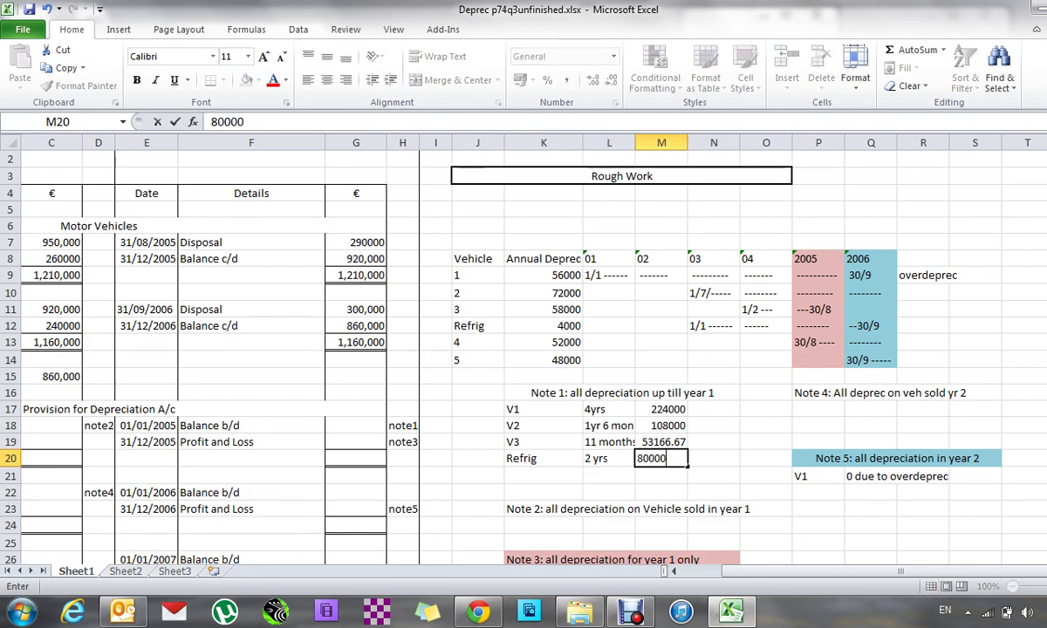
{"action": "key", "text": "BackSpace"}
{"action": "key", "text": "Return"}
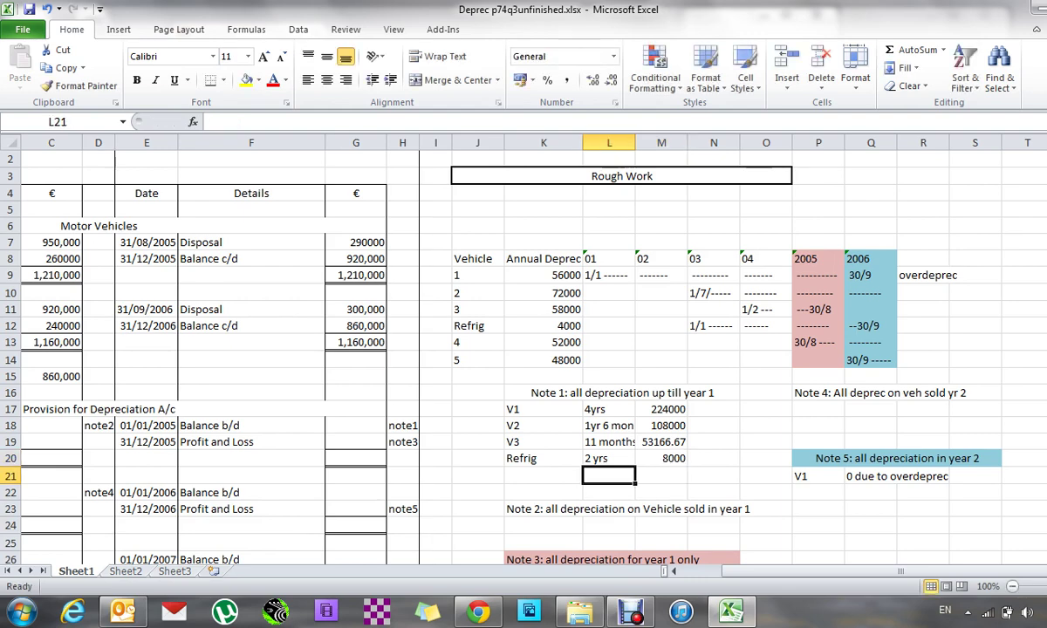
Total Note 1 by entering the label "total" in L21 and summing M17:M20 in M21.
{"action": "type", "text": "total"}
{"action": "key", "text": "Tab"}
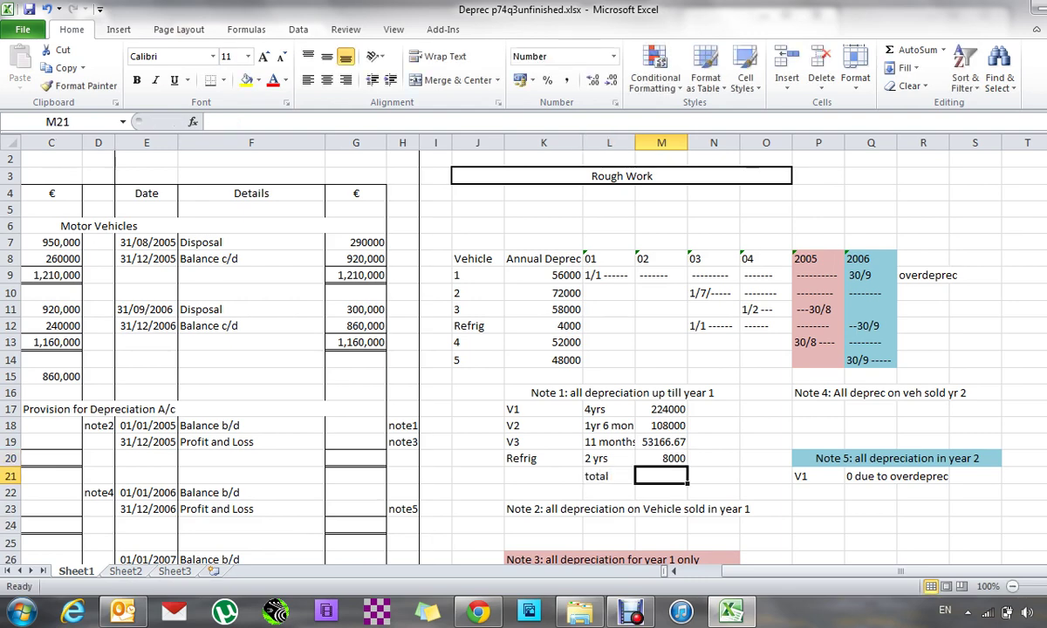
{"action": "type", "text": "=sum("}
{"action": "key", "text": "Up"}
{"action": "key", "text": "Up"}
{"action": "key", "text": "Up"}
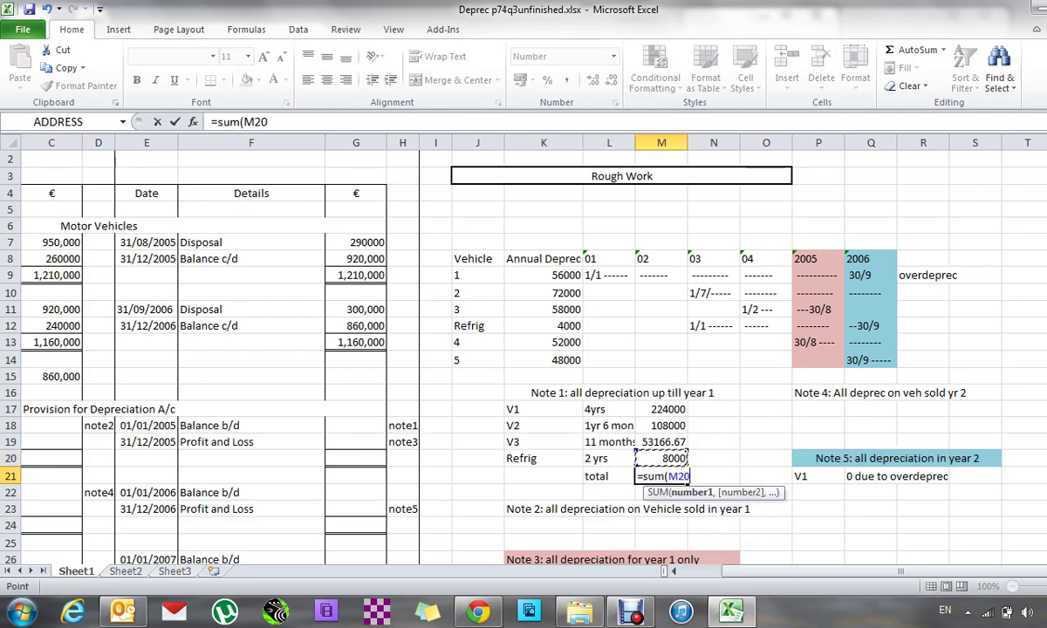
{"action": "key", "text": "Up"}
{"action": "key", "text": "F8"}
{"action": "key", "text": "Down"}
{"action": "key", "text": "Down"}
{"action": "key", "text": "Down"}
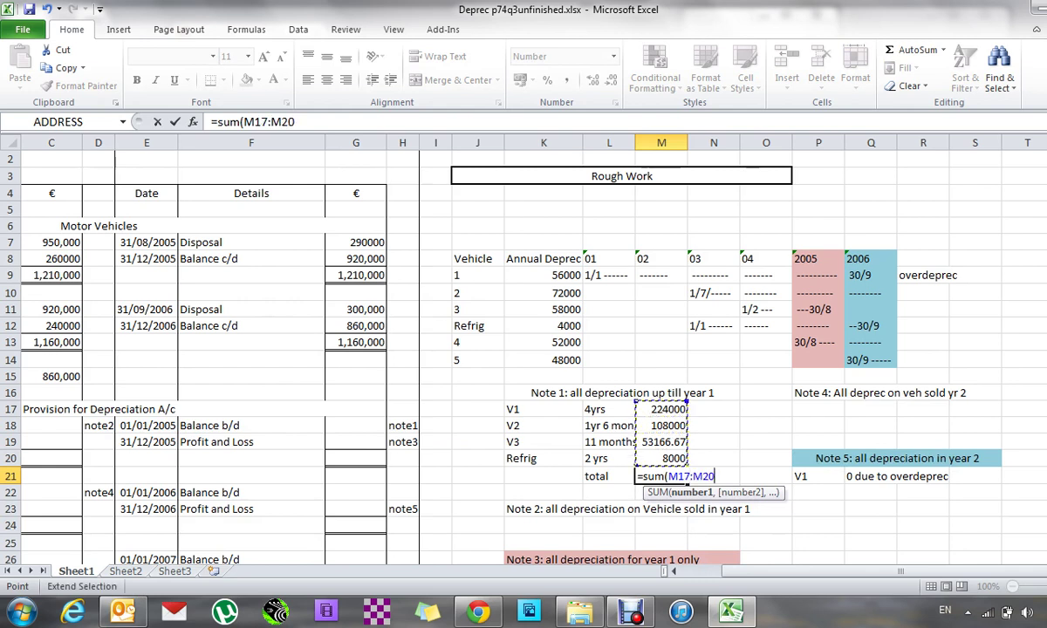
{"action": "key", "text": "Return"}
{"action": "key", "text": "Up"}
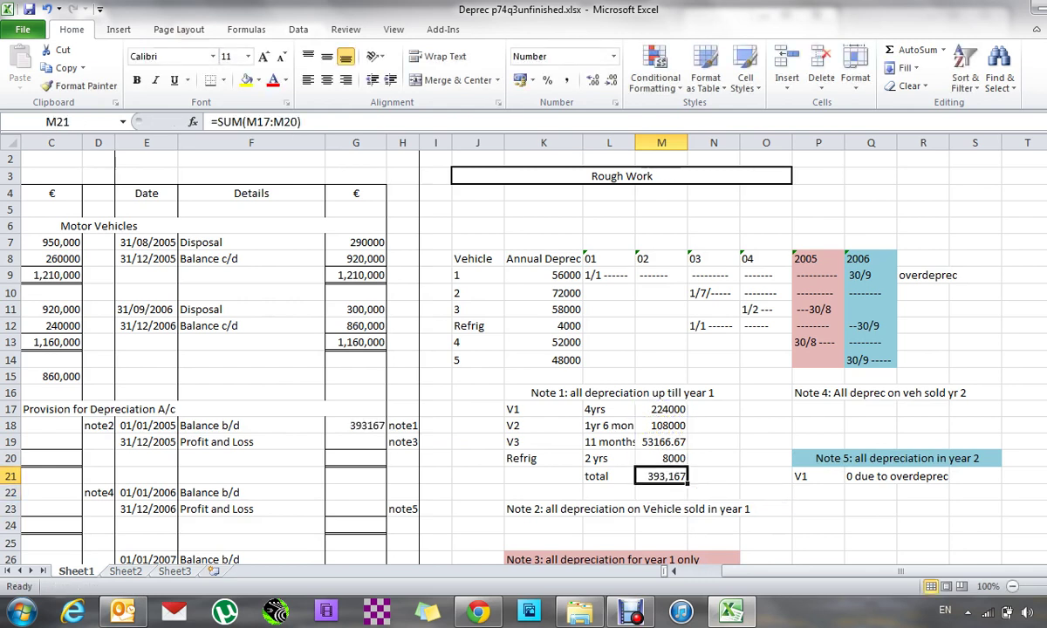
Check the formula behind the 01/01/2005 Balance b/d amount in G18 of the Provision for Depreciation account.
{"action": "key", "text": "Left"}
{"action": "key", "text": "Left"}
{"action": "key", "text": "Left"}
{"action": "key", "text": "Left"}
{"action": "key", "text": "Left"}
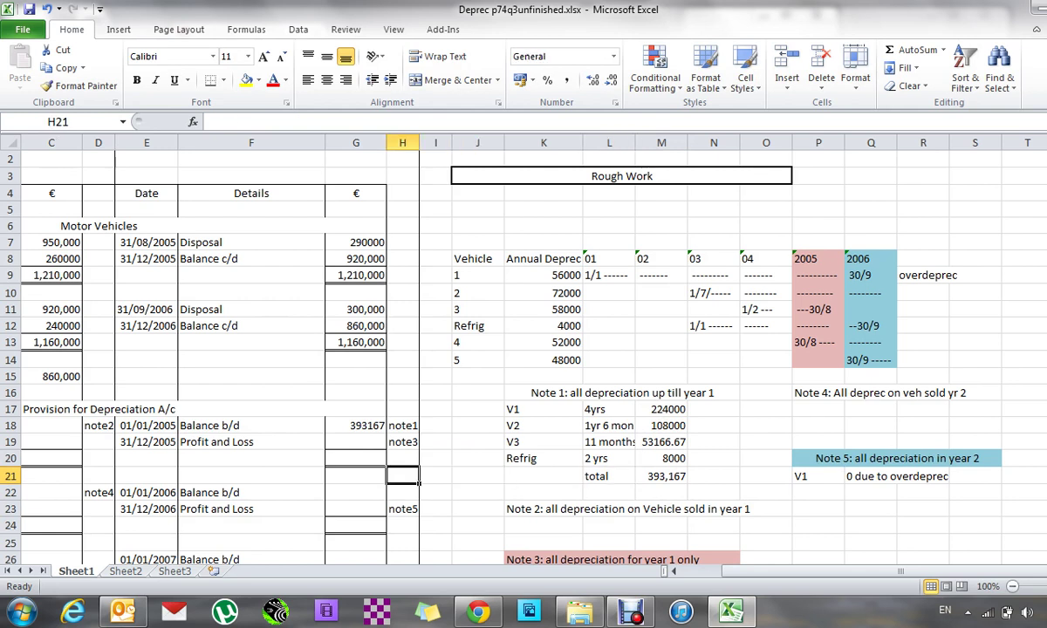
{"action": "left_click", "coordinate": [416, 441]}
{"action": "left_click", "coordinate": [355, 425]}
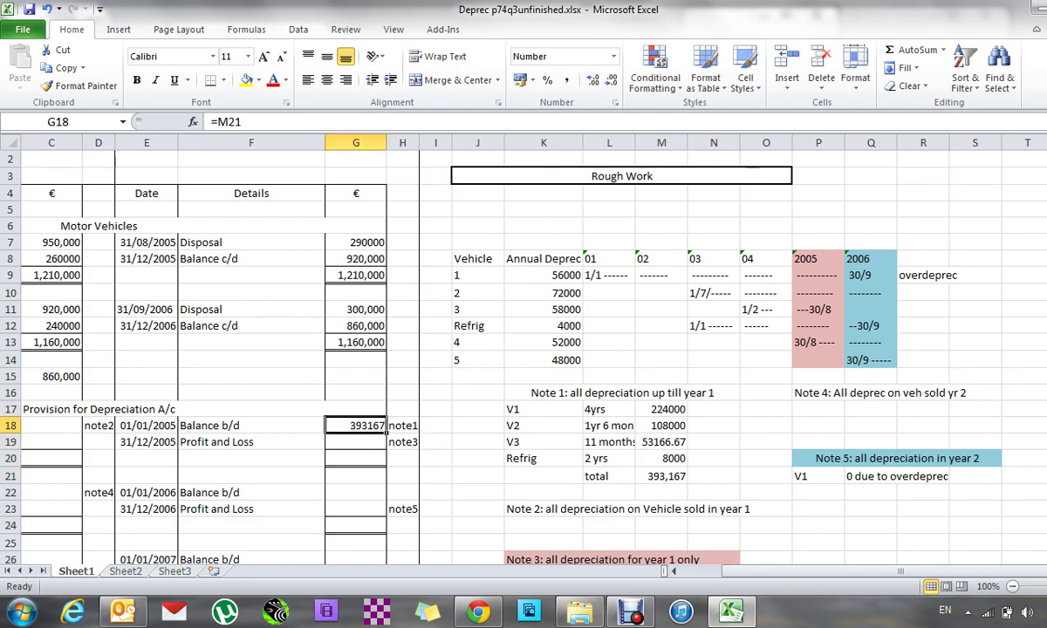
Enter the label "V3 19 months" in K24 under the Note 2 heading.
{"action": "key", "text": "Right"}
{"action": "key", "text": "Down"}
{"action": "key", "text": "Down"}
{"action": "key", "text": "Down"}
{"action": "key", "text": "Down"}
{"action": "key", "text": "Down"}
{"action": "key", "text": "Down"}
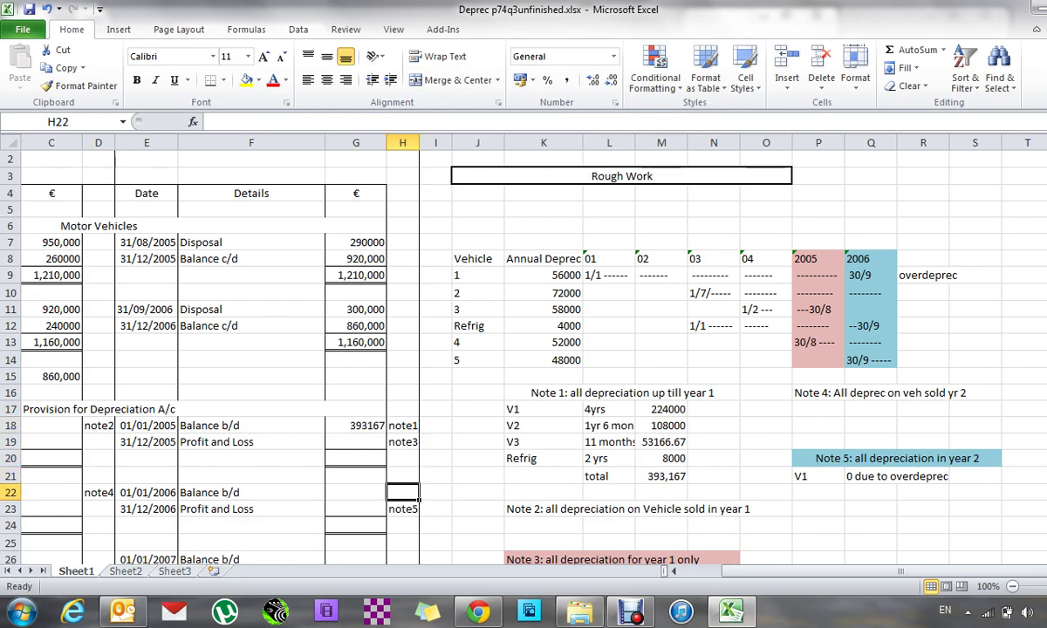
{"action": "key", "text": "Right"}
{"action": "key", "text": "Right"}
{"action": "key", "text": "Right"}
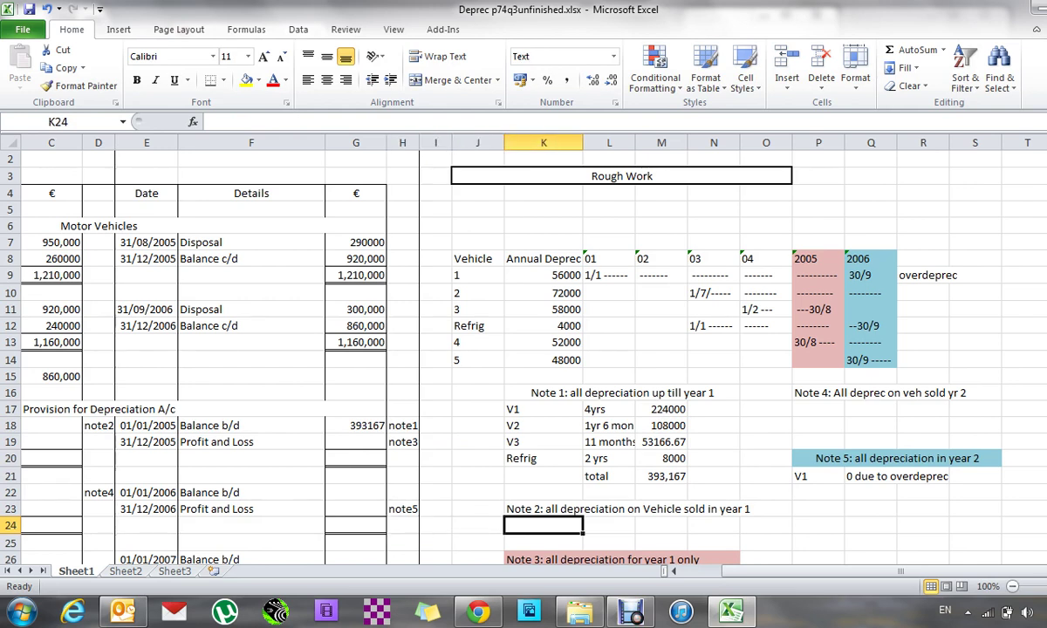
{"action": "type", "text": "V3"}
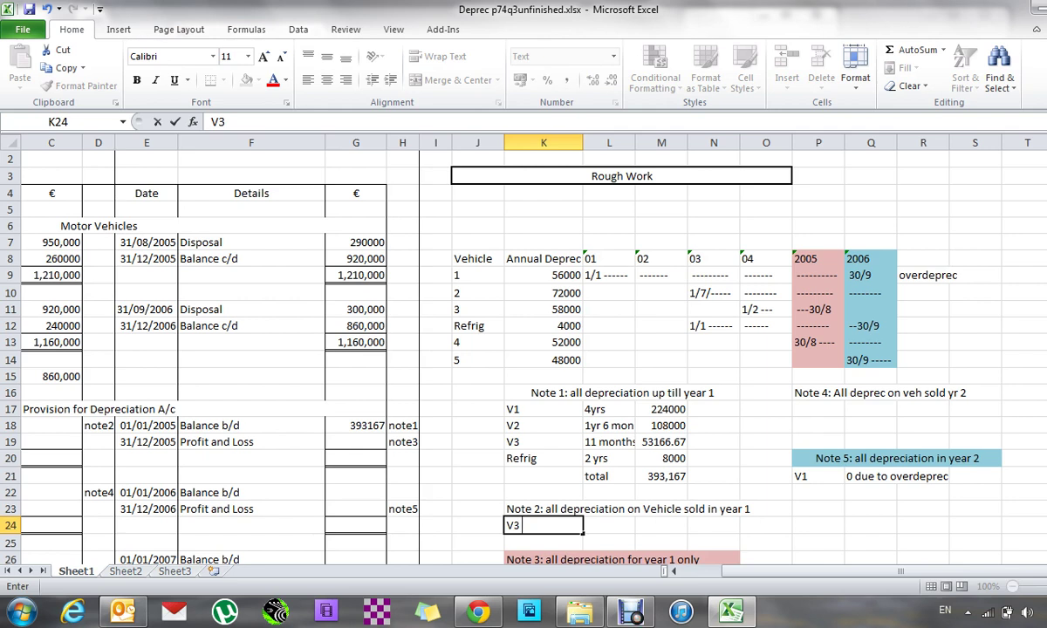
{"action": "type", "text": "19 months"}
{"action": "key", "text": "Tab"}
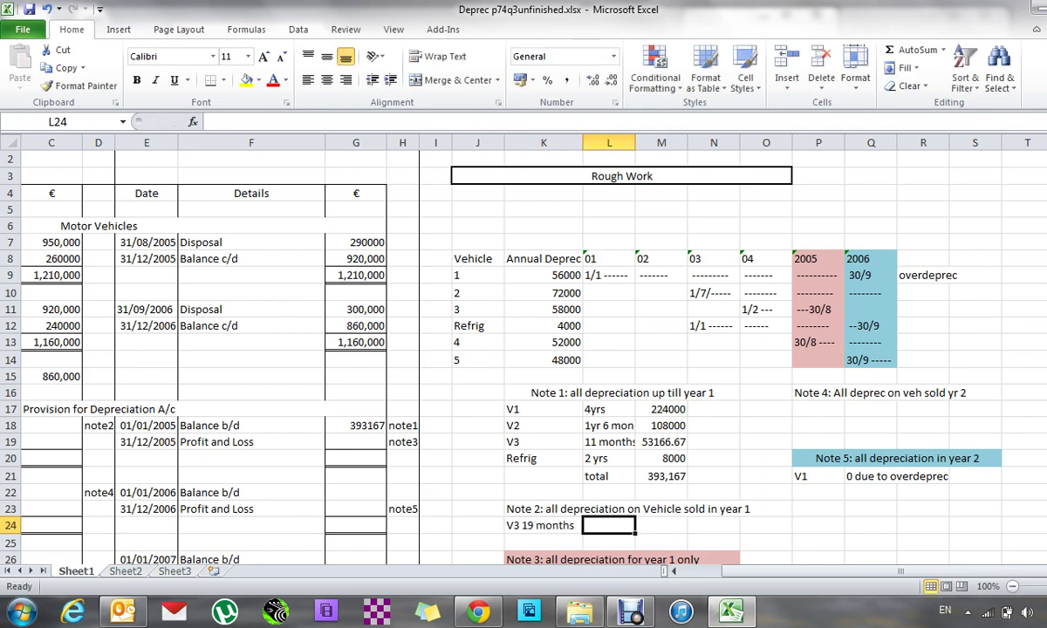
Calculate V3's Note 2 depreciation in M24 with the formula =58000*(19/12).
{"action": "left_click", "coordinate": [661, 525]}
{"action": "type", "text": "="}
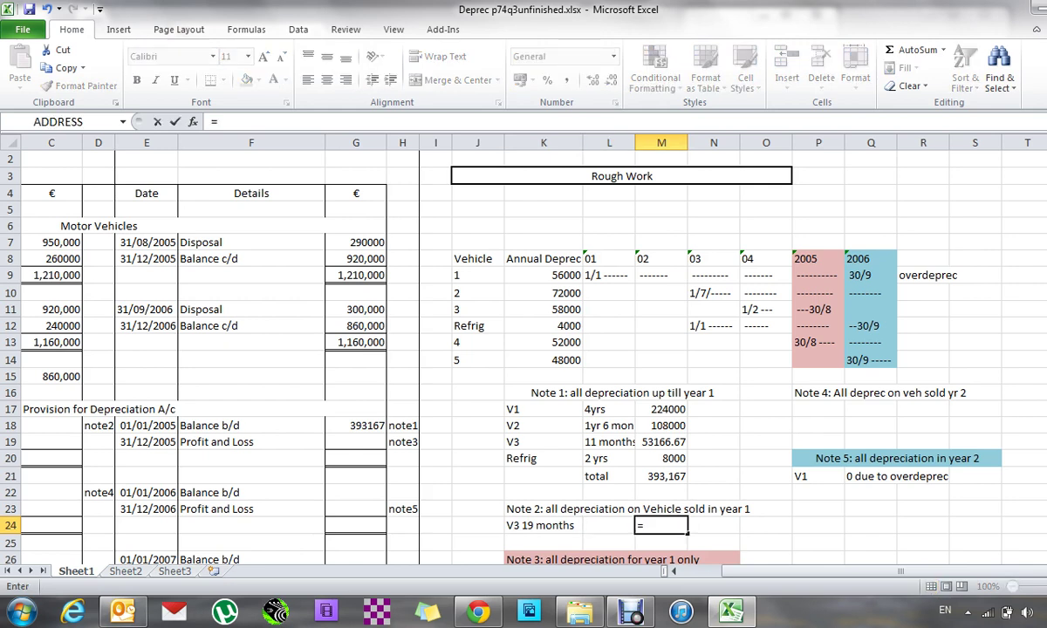
{"action": "type", "text": "58000"}
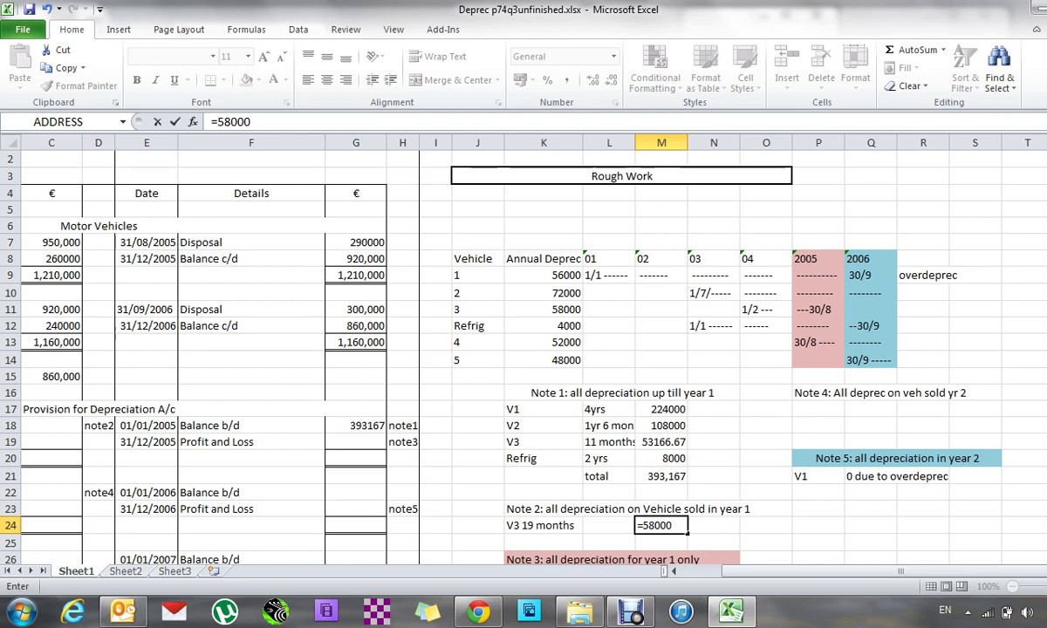
{"action": "type", "text": "*(19/12)"}
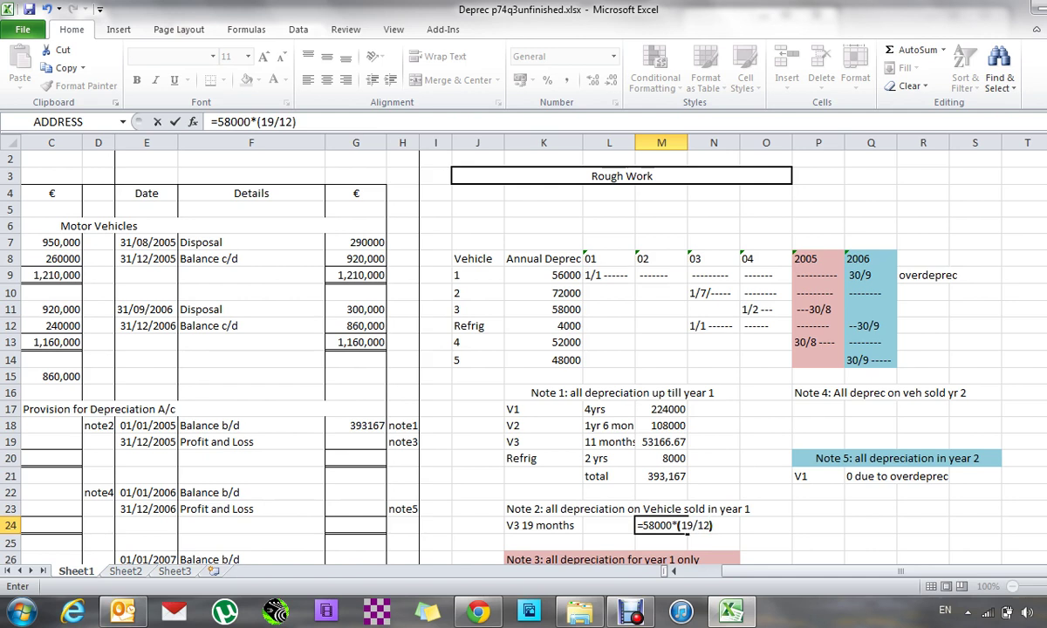
{"action": "key", "text": "Return"}
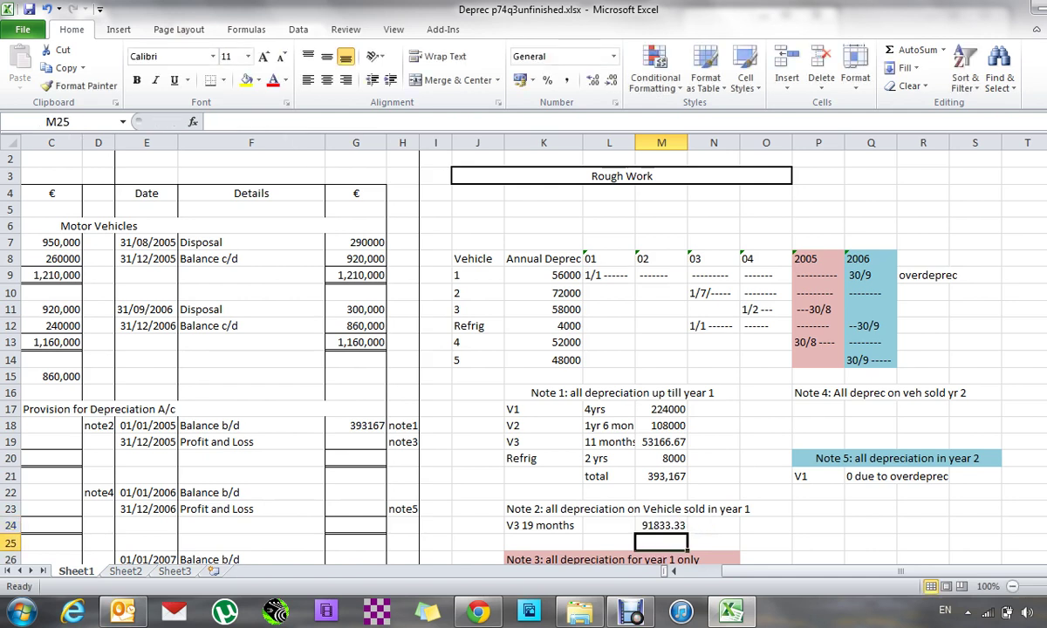
Link C18, beside note2 in the Provision for Depreciation account, to the V3 depreciation with the formula =M24.
{"action": "left_click", "coordinate": [609, 542]}
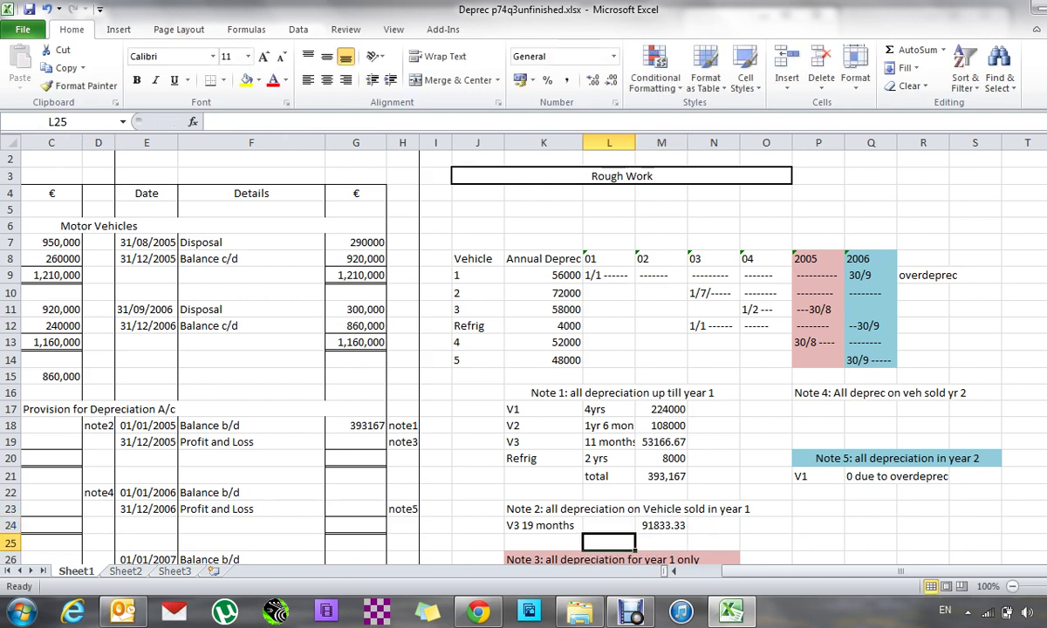
{"action": "key", "text": "Up"}
{"action": "key", "text": "Right"}
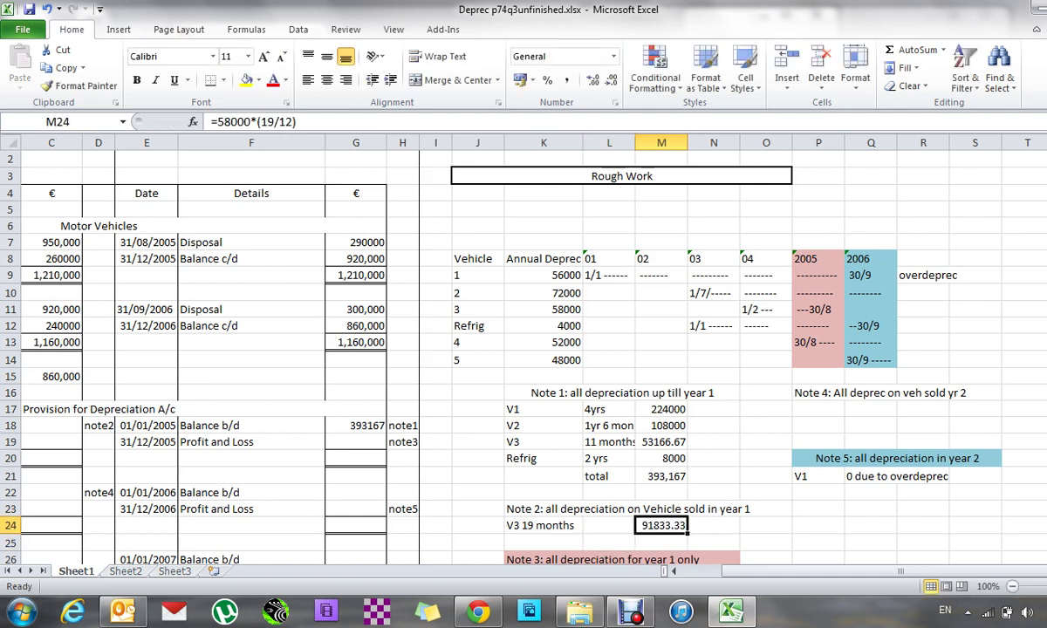
{"action": "key", "text": "Left"}
{"action": "key", "text": "Left"}
{"action": "key", "text": "Left"}
{"action": "key", "text": "Left"}
{"action": "key", "text": "Left"}
{"action": "key", "text": "Left"}
{"action": "key", "text": "Left"}
{"action": "key", "text": "Left"}
{"action": "key", "text": "Left"}
{"action": "key", "text": "Left"}
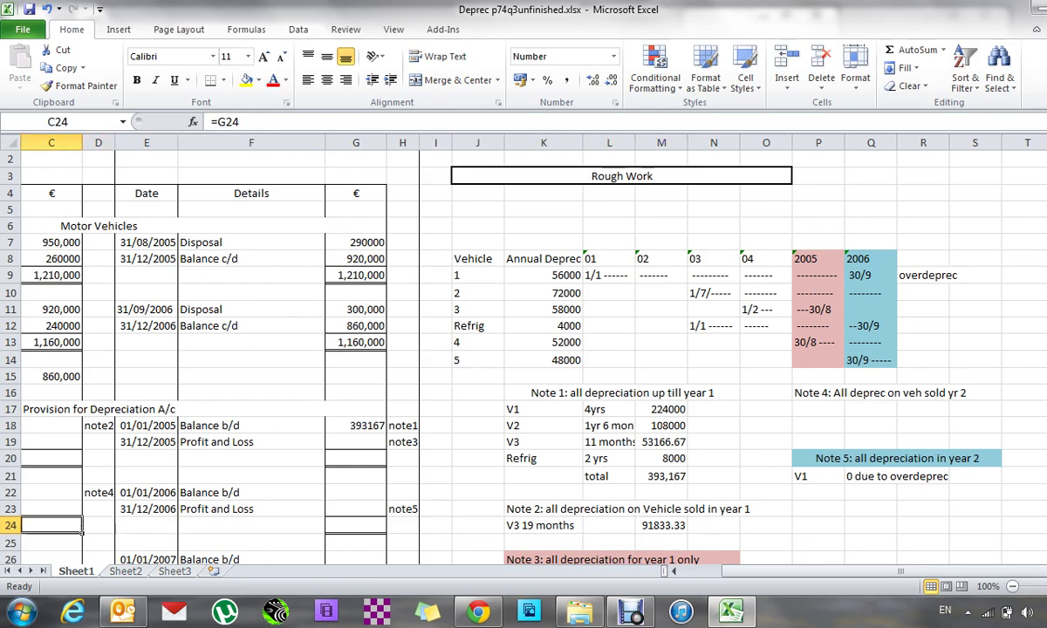
{"action": "key", "text": "Up"}
{"action": "key", "text": "Up"}
{"action": "key", "text": "Up"}
{"action": "key", "text": "Up"}
{"action": "key", "text": "Up"}
{"action": "key", "text": "Up"}
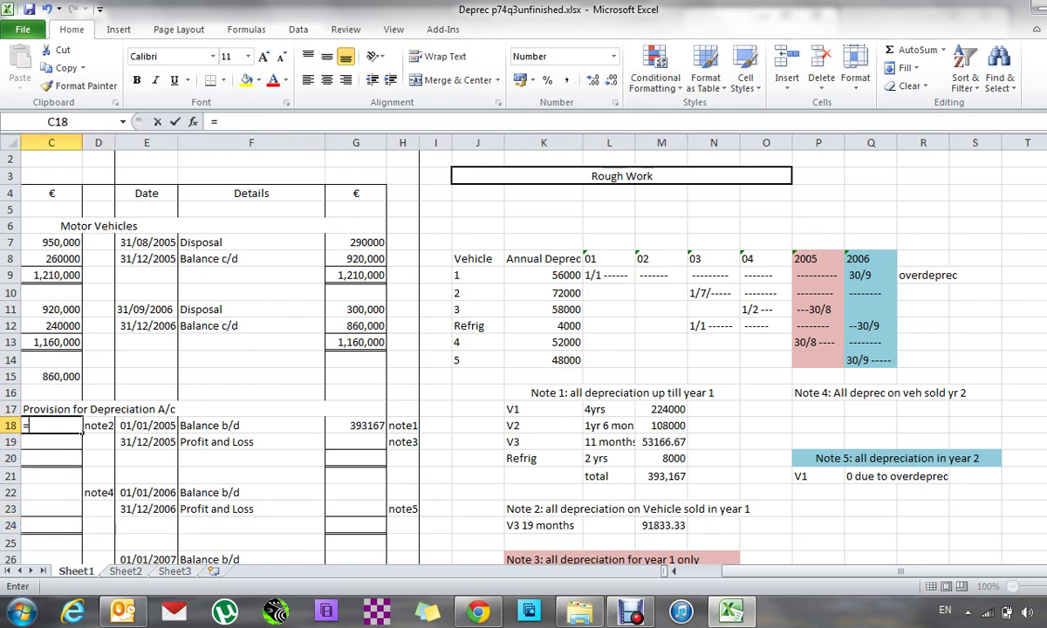
{"action": "type", "text": "=m24"}
{"action": "key", "text": "Return"}
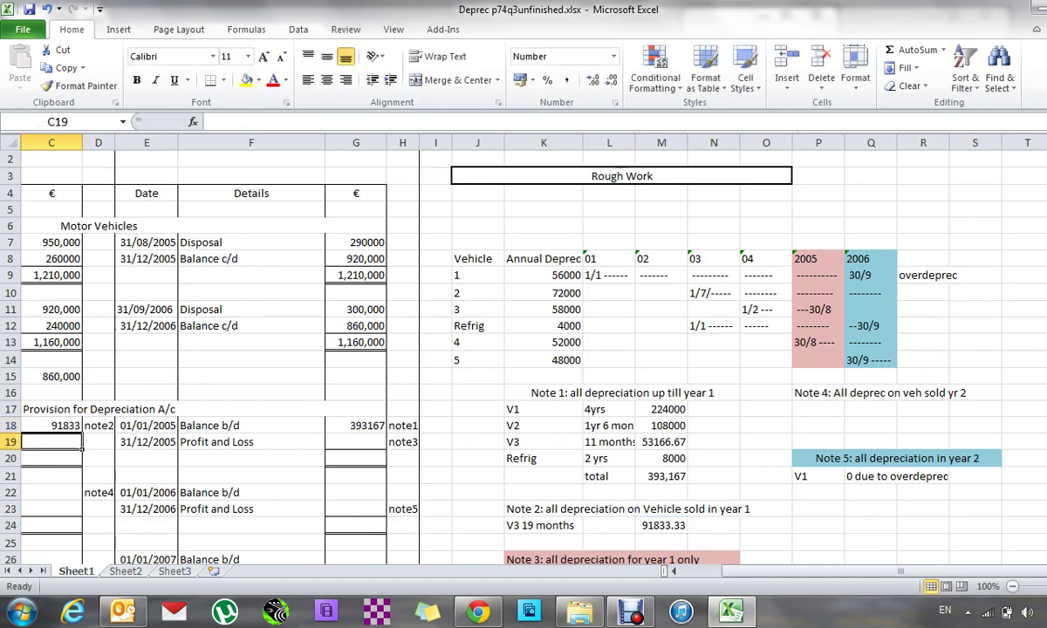
{"action": "left_click", "coordinate": [617, 616]}
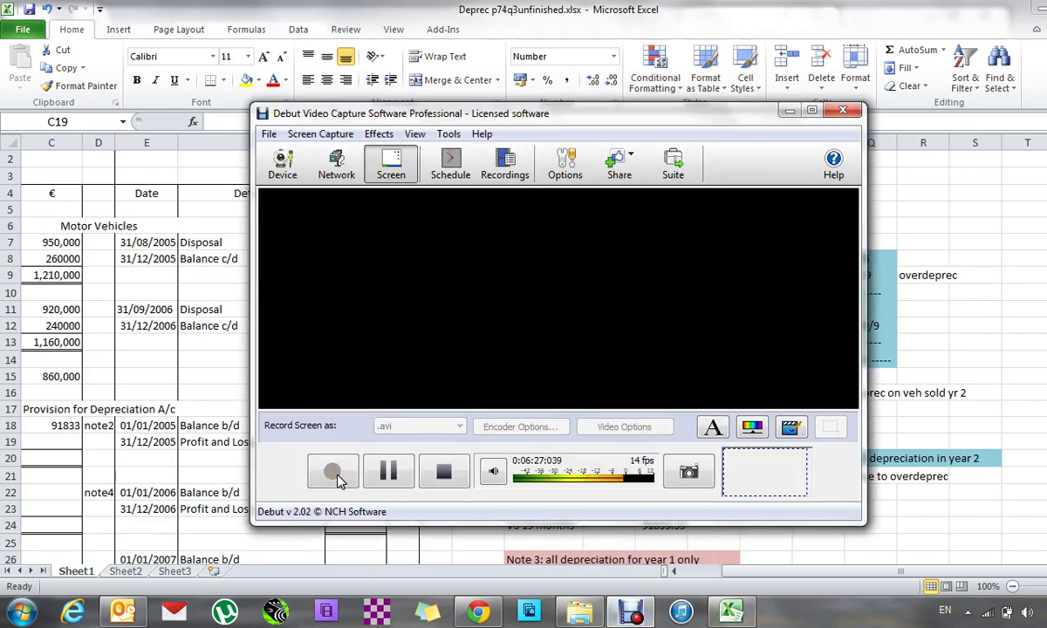
{"action": "left_click", "coordinate": [789, 111]}
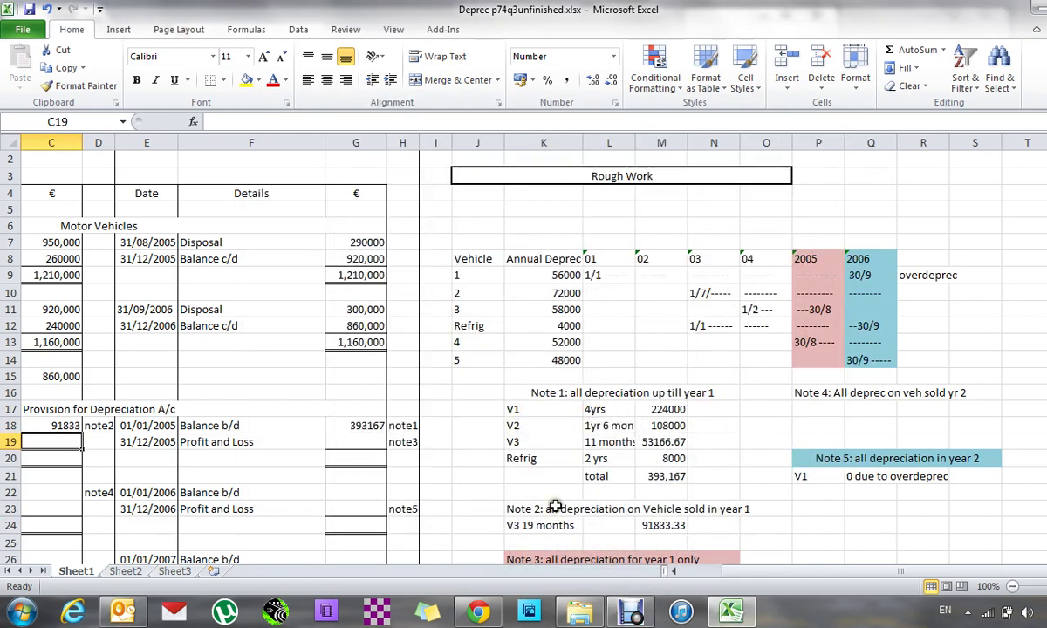
{"action": "left_click", "coordinate": [816, 541]}
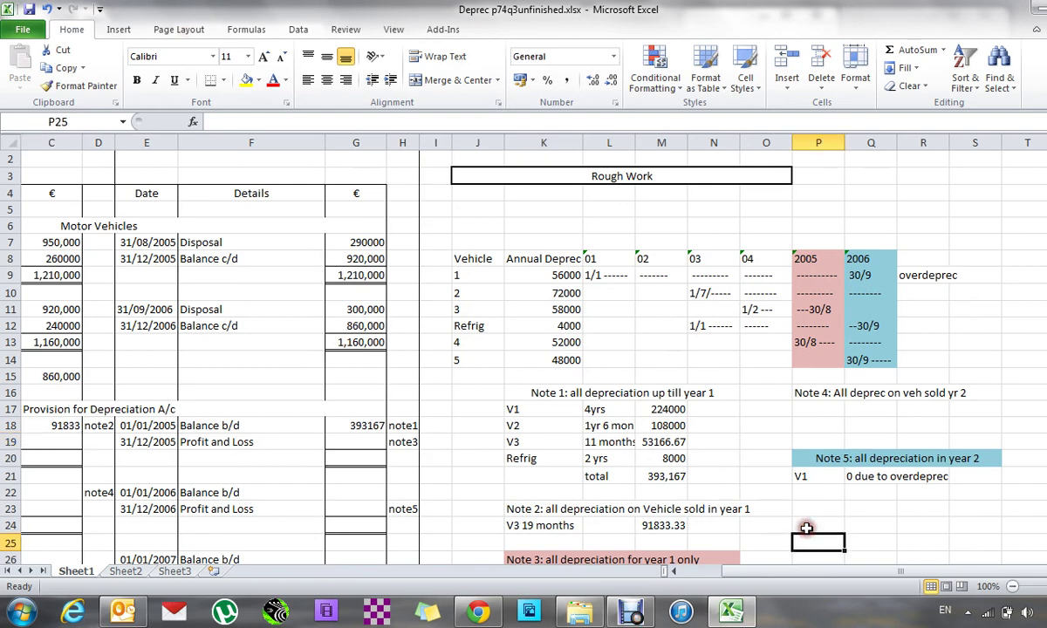
Start the Note 3 list with "V1 1yr" in K27 and the depreciation amount 56000 in M27.
{"action": "scroll", "coordinate": [811, 537], "scroll_direction": "down", "scroll_amount": 2}
{"action": "left_click", "coordinate": [806, 534]}
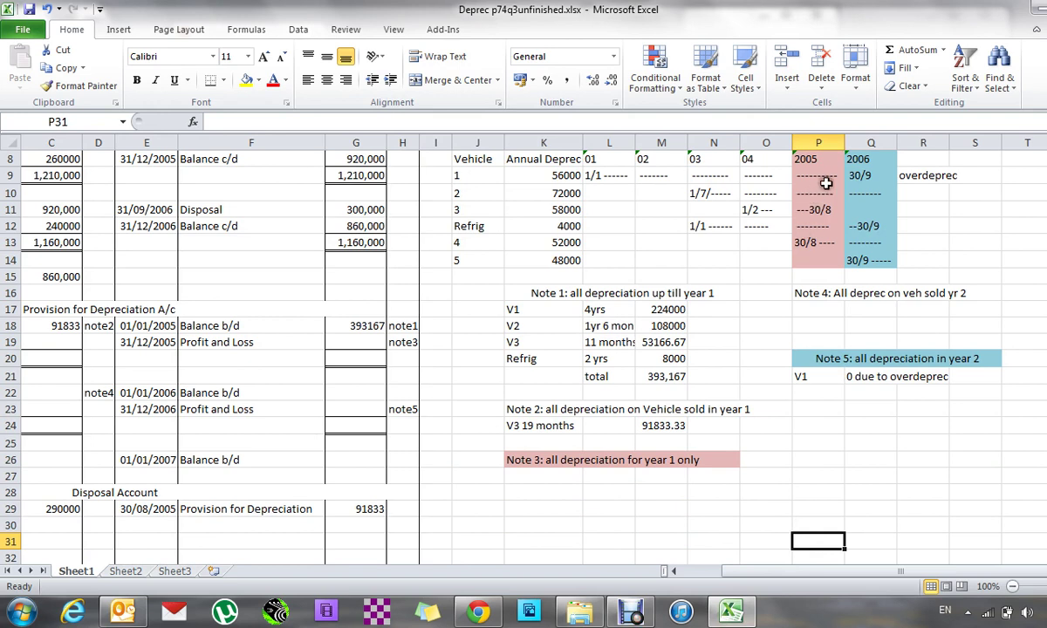
{"action": "left_click", "coordinate": [526, 476]}
{"action": "type", "text": "V1"}
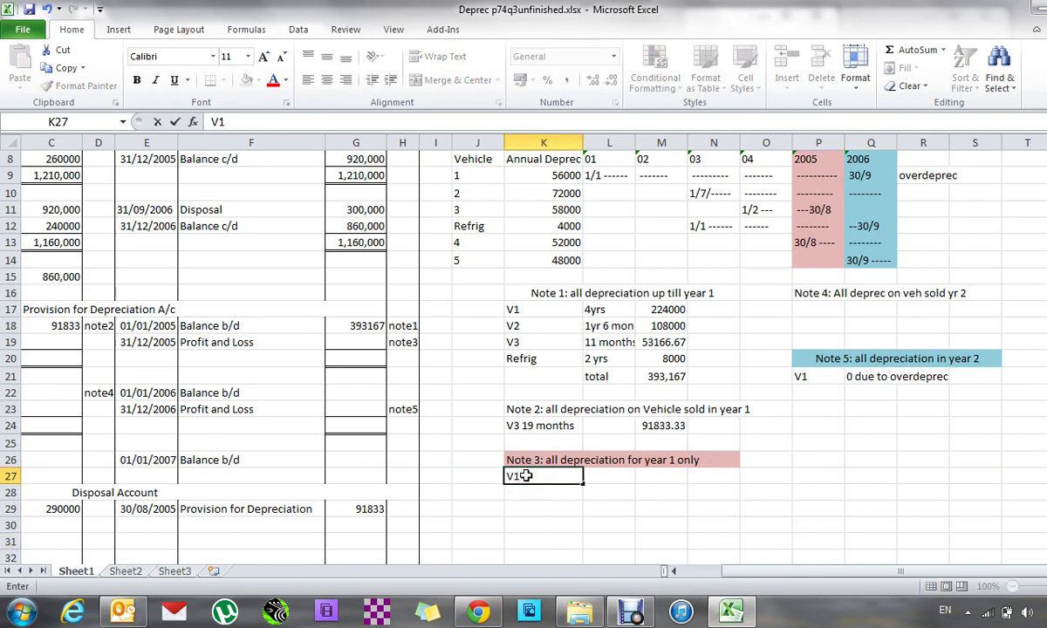
{"action": "type", "text": " 1ye"}
{"action": "key", "text": "BackSpace"}
{"action": "type", "text": "r"}
{"action": "key", "text": "Tab"}
{"action": "key", "text": "Tab"}
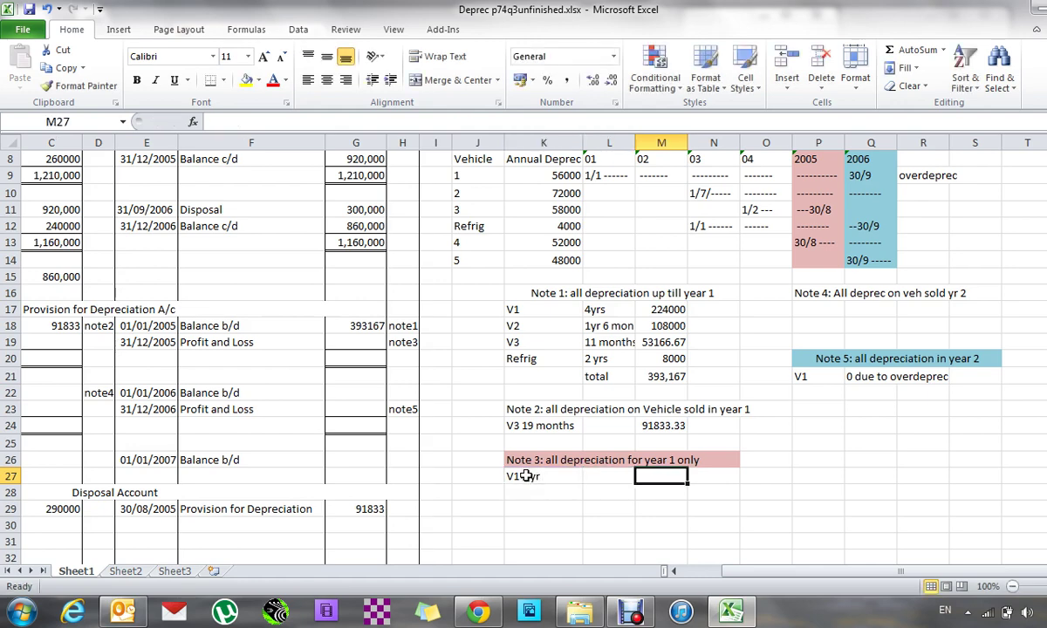
{"action": "type", "text": "000"}
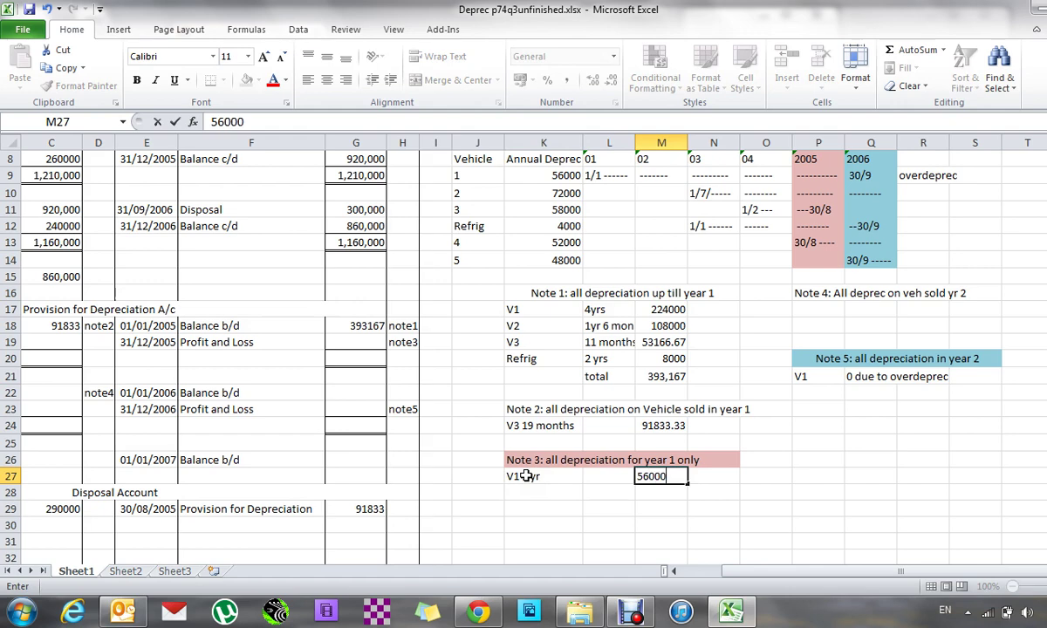
{"action": "key", "text": "Return"}
Add V2 to Note 3 with the label "V2" in K28 and the depreciation amount 72000 in M28.
{"action": "key", "text": "Left"}
{"action": "key", "text": "Left"}
{"action": "type", "text": "V2"}
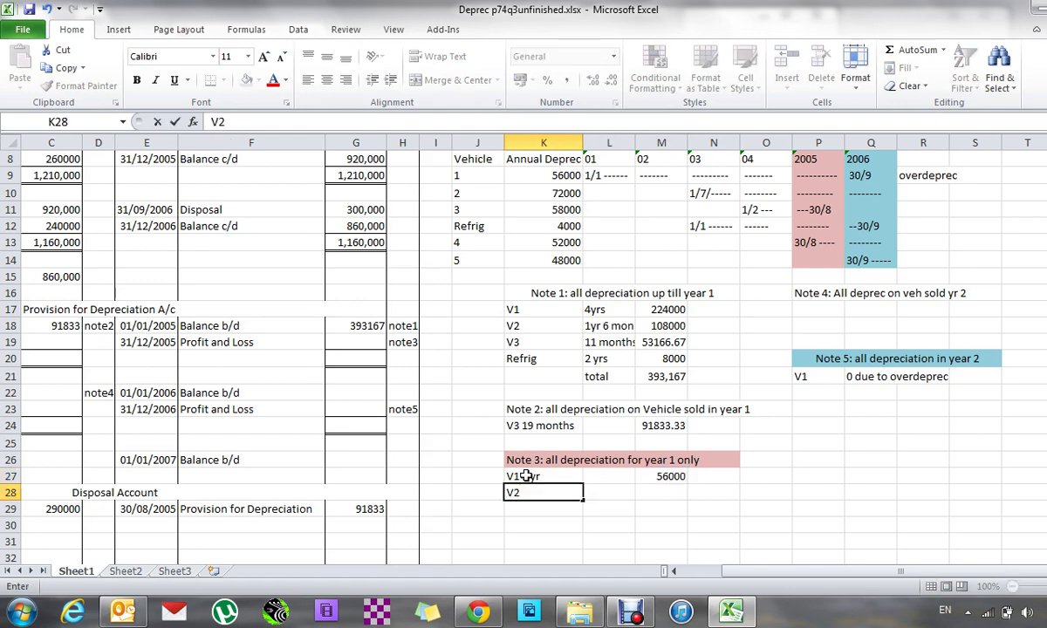
{"action": "key", "text": "Right"}
{"action": "key", "text": "Right"}
{"action": "type", "text": "72000"}
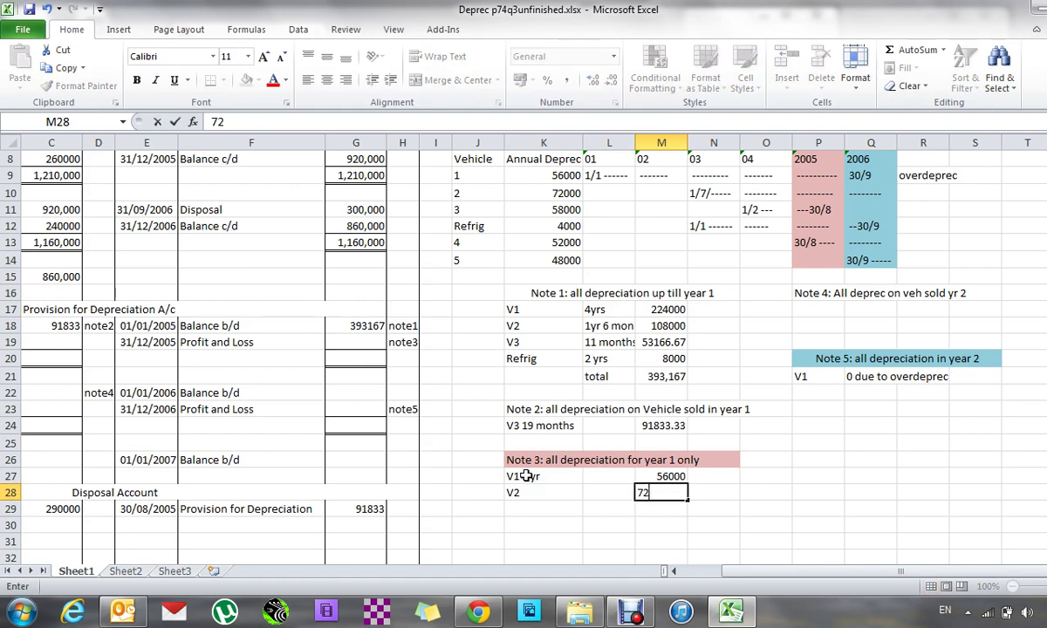
{"action": "key", "text": "Return"}
Add V3 to the Note 3 list with the label "V3" in K29 and the period "8 months" in L29.
{"action": "key", "text": "Left"}
{"action": "key", "text": "Left"}
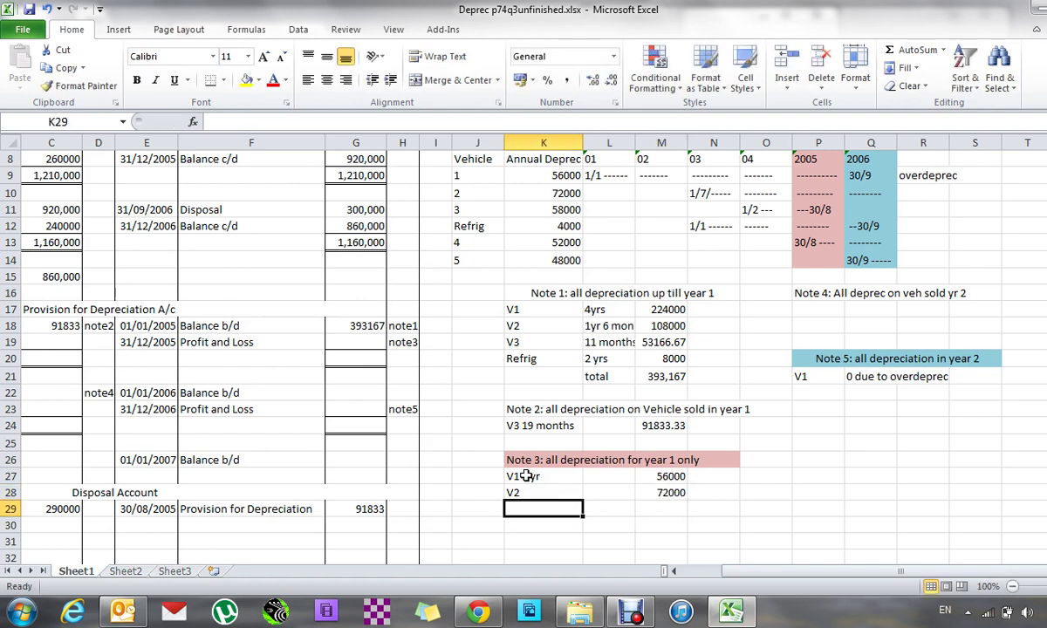
{"action": "type", "text": "V3"}
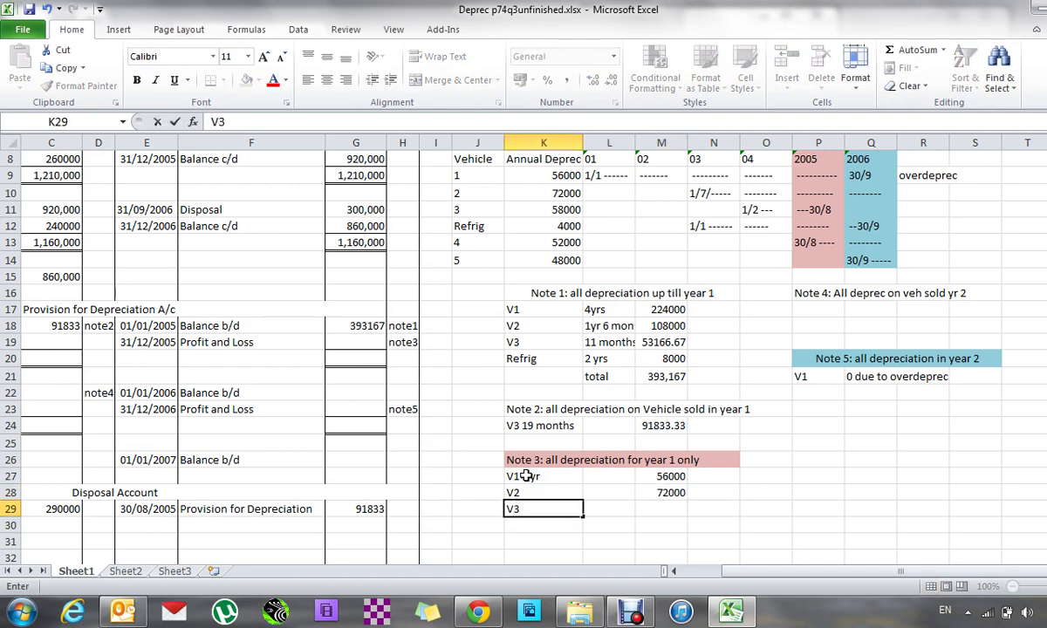
{"action": "key", "text": "Right"}
{"action": "key", "text": "Right"}
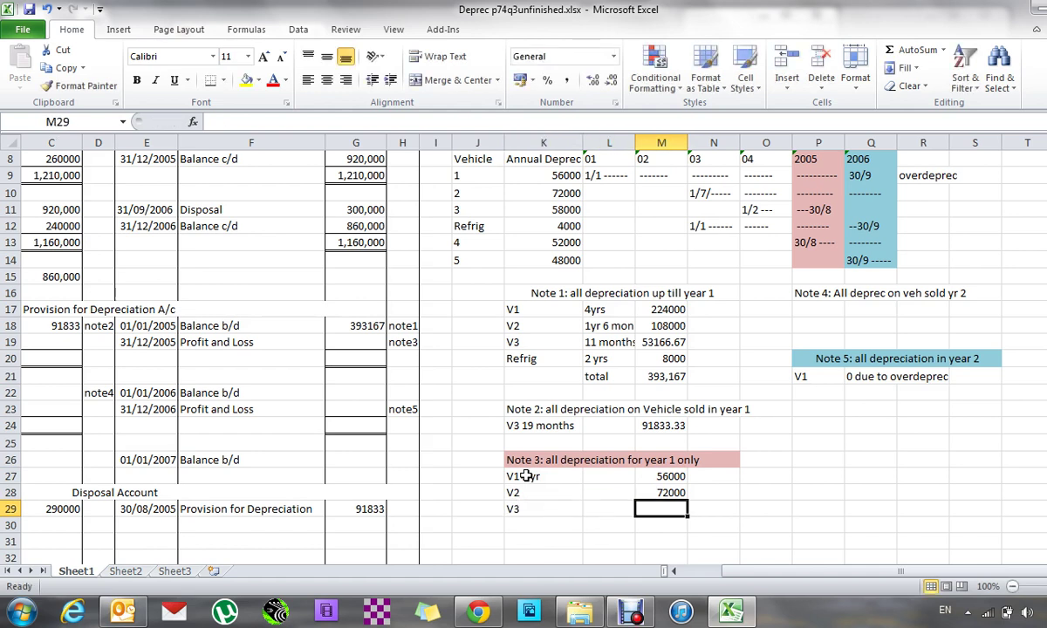
{"action": "key", "text": "Left"}
{"action": "key", "text": "Left"}
{"action": "key", "text": "Right"}
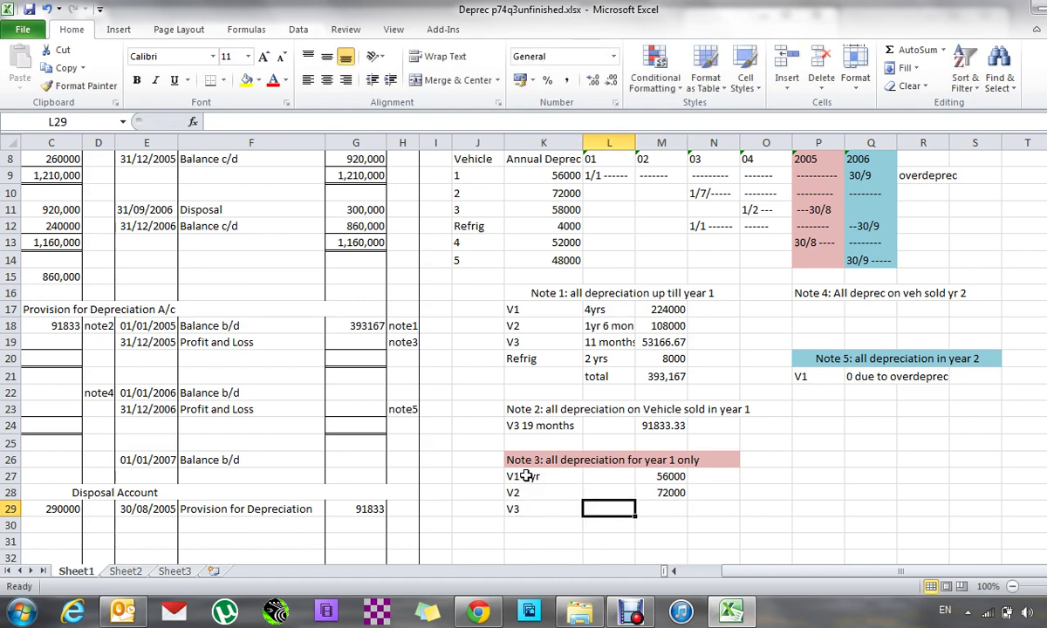
{"action": "type", "text": "8 months"}
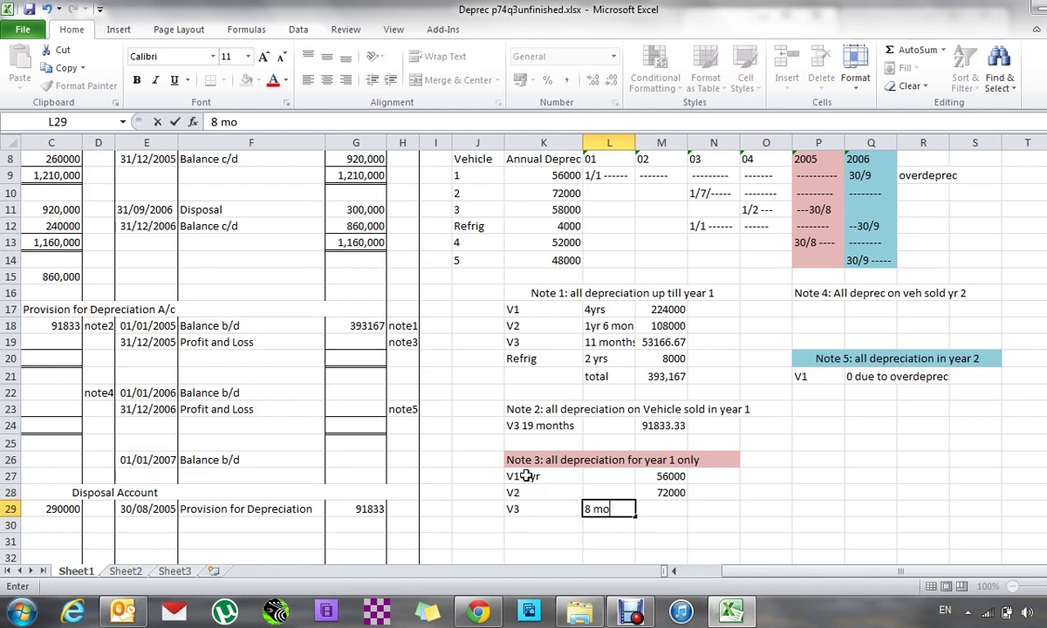
Calculate V3's Note 3 depreciation in M29 with the formula =58*(8/12).
{"action": "key", "text": "Right"}
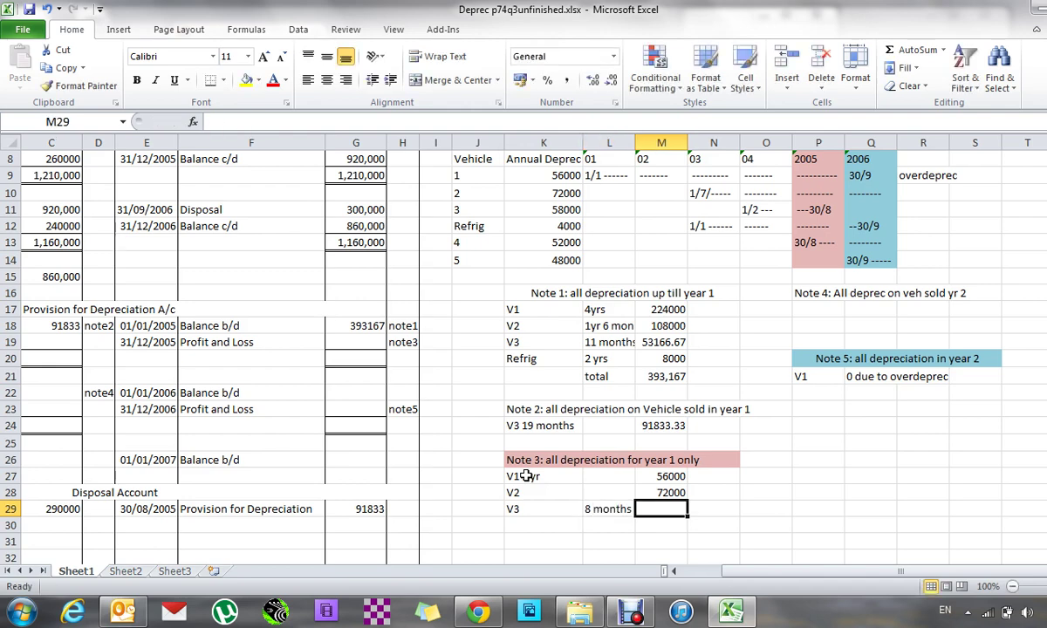
{"action": "type", "text": "=58"}
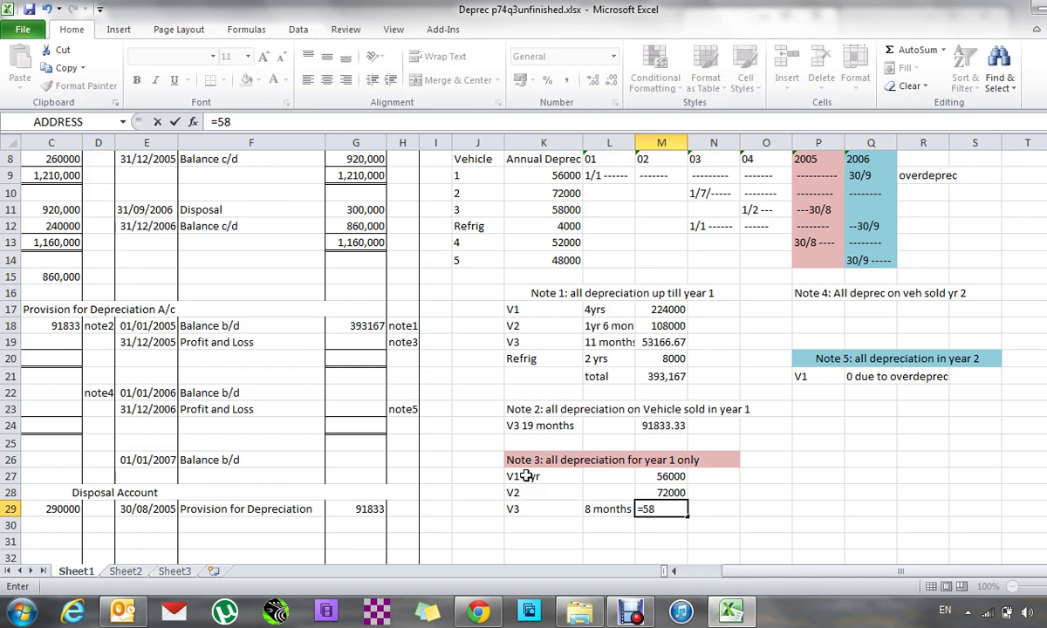
{"action": "type", "text": "*(8/12)"}
{"action": "key", "text": "Return"}
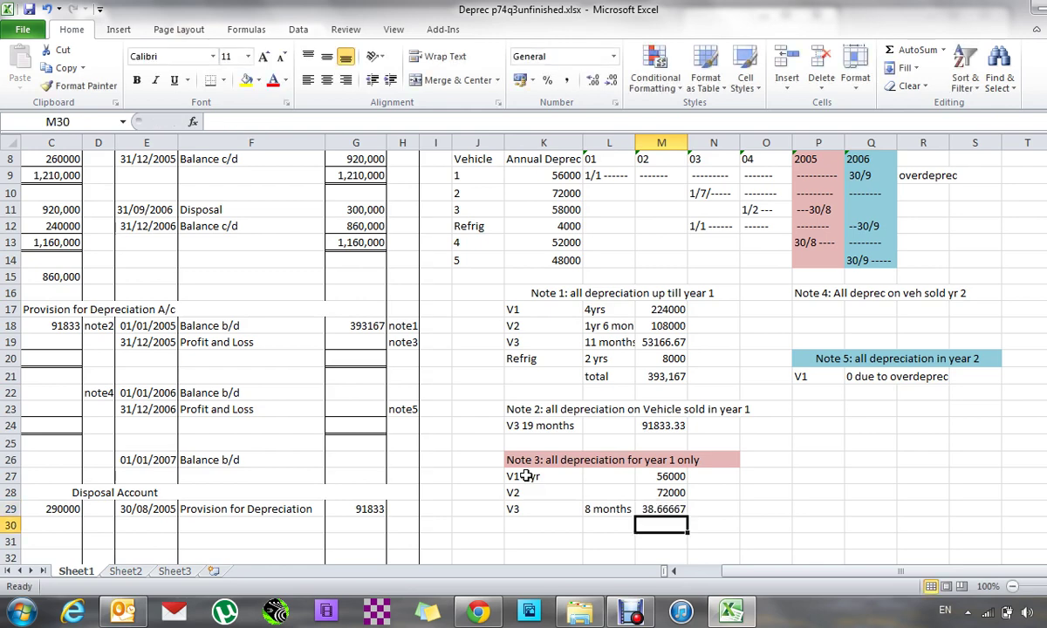
Add the refrigeration unit to Note 3 with "Refrig" in K30, "1 yr" in L30 and the depreciation amount 4000 in M30.
{"action": "key", "text": "Left"}
{"action": "key", "text": "Left"}
{"action": "key", "text": "Left"}
{"action": "key", "text": "Right"}
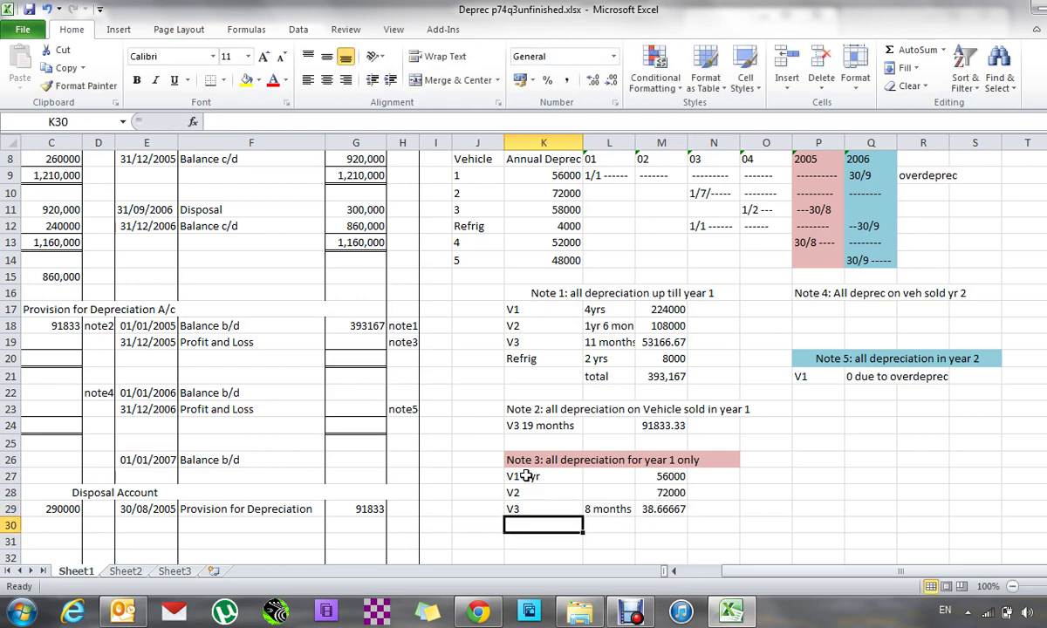
{"action": "type", "text": "Refrig"}
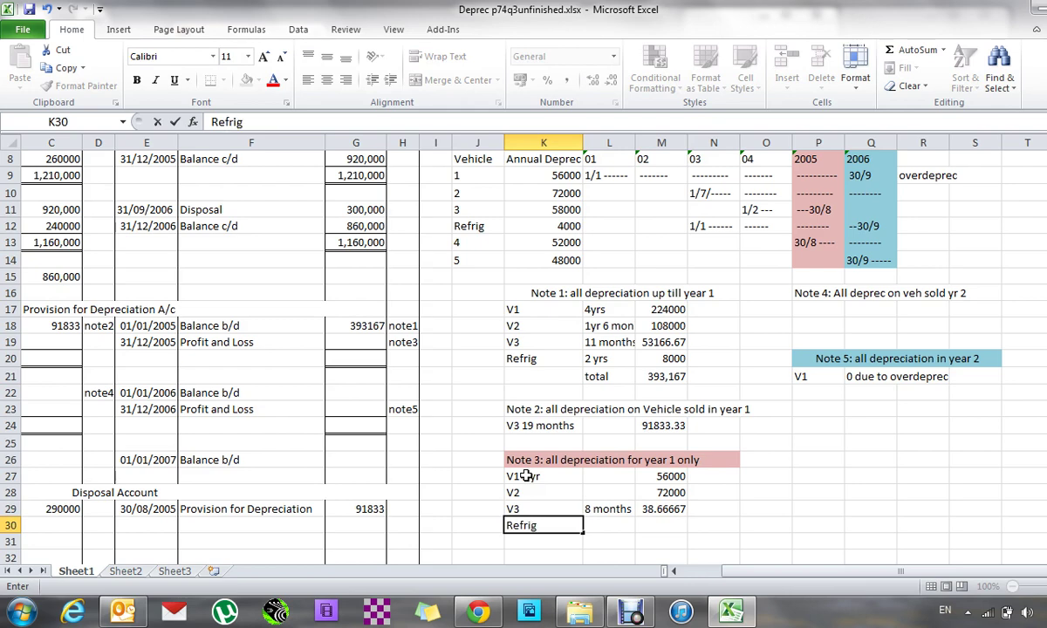
{"action": "key", "text": "Tab"}
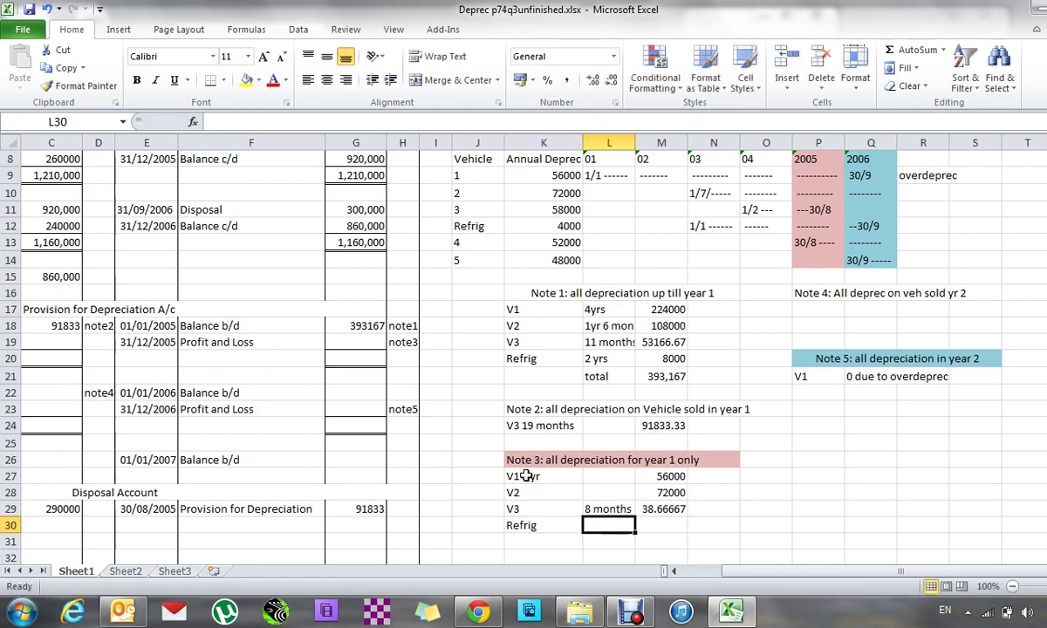
{"action": "type", "text": "1 yr"}
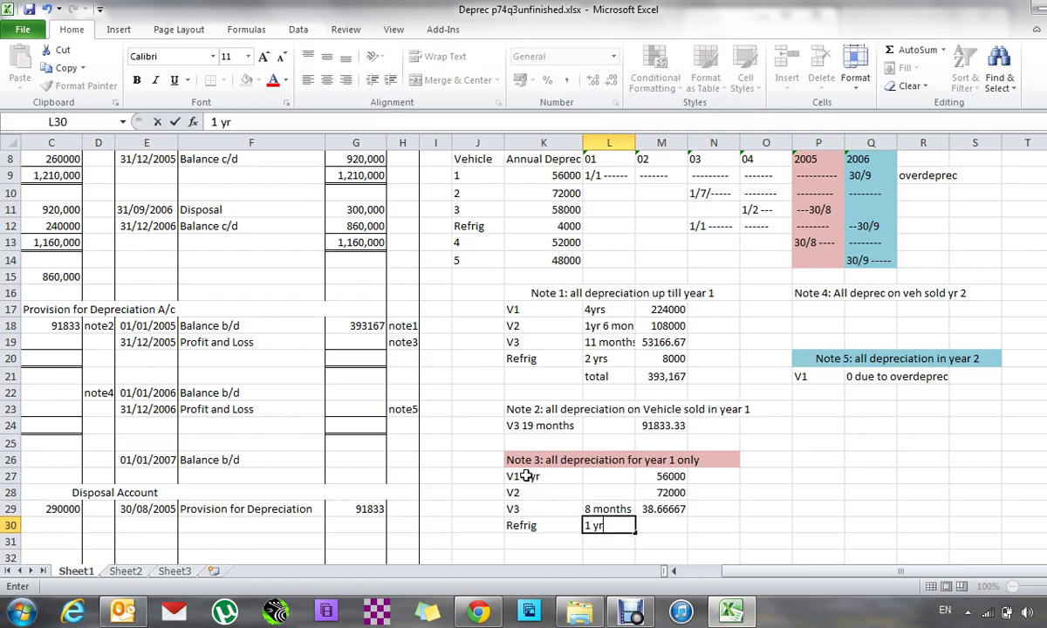
{"action": "key", "text": "Tab"}
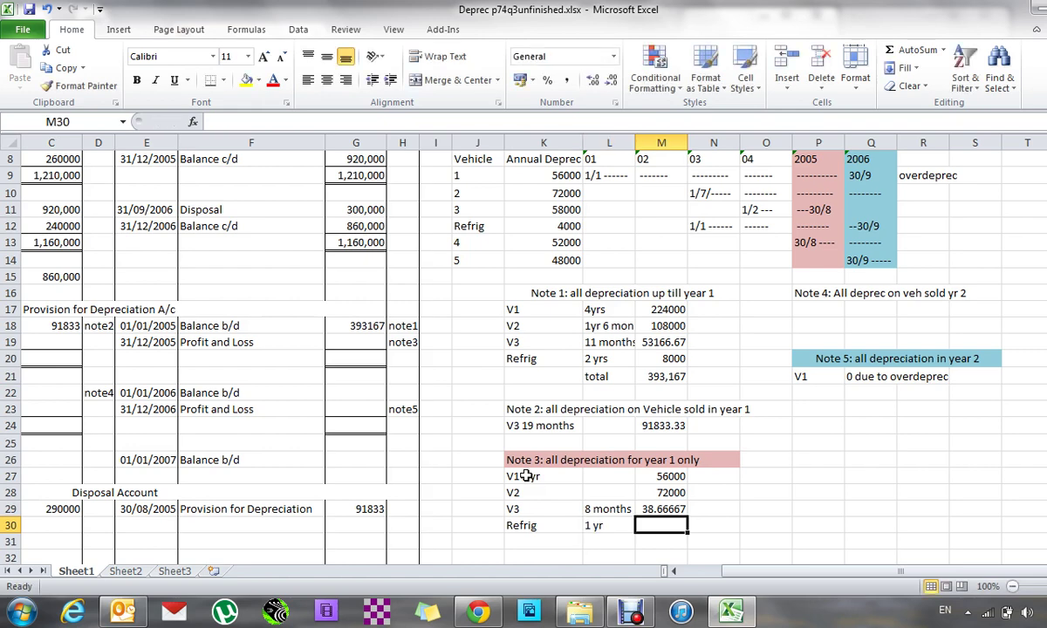
{"action": "type", "text": "4000"}
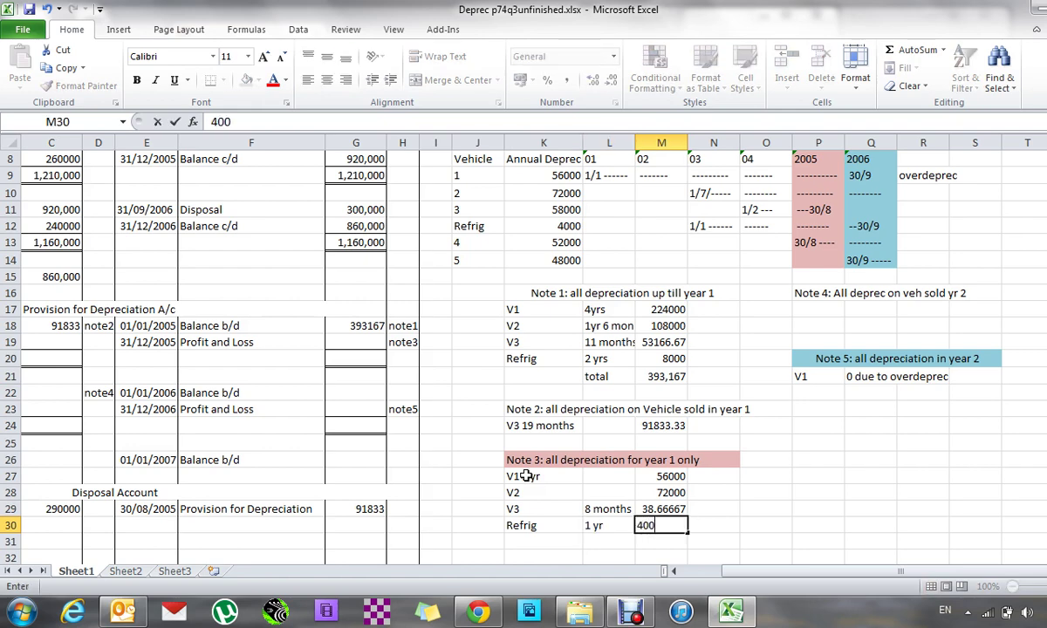
{"action": "key", "text": "Return"}
Add V4 to the Note 3 list with the label "V4" in K31 and the period "4 months" in L31.
{"action": "key", "text": "Left"}
{"action": "key", "text": "Left"}
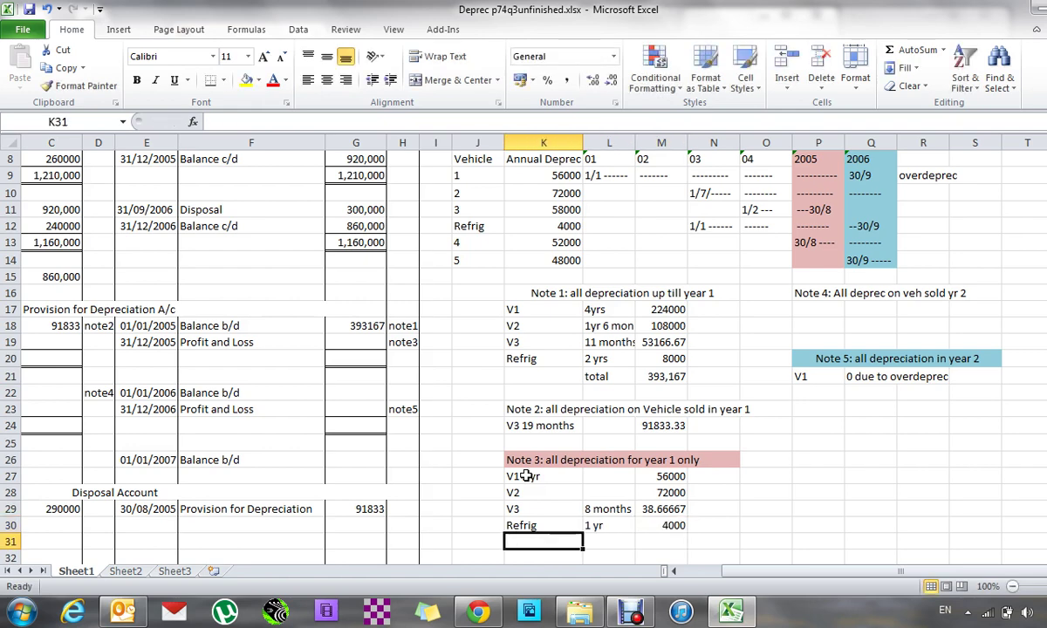
{"action": "type", "text": "V4"}
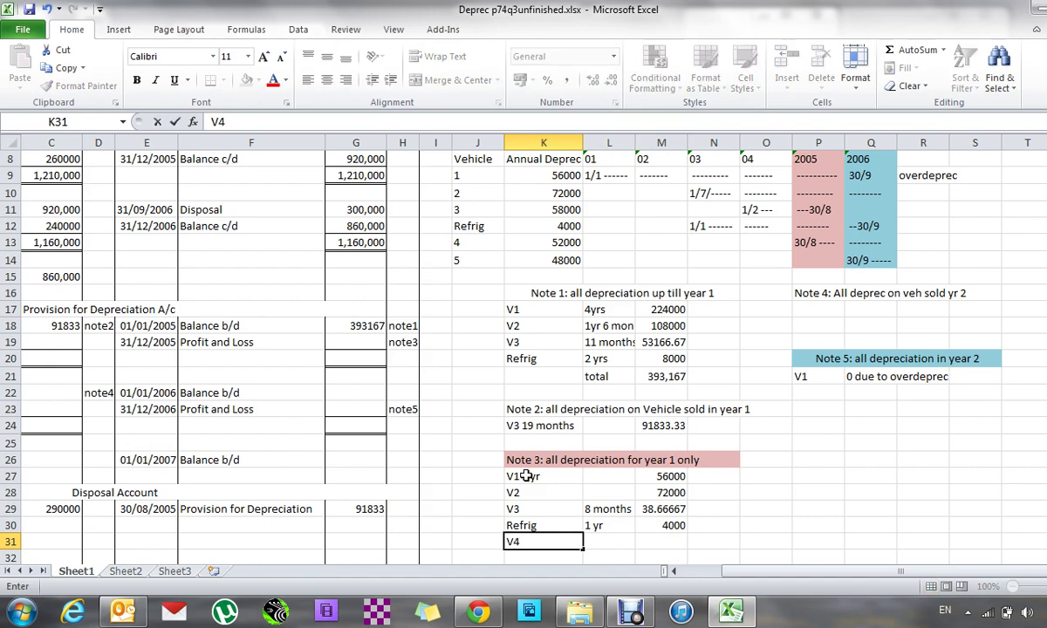
{"action": "key", "text": "Tab"}
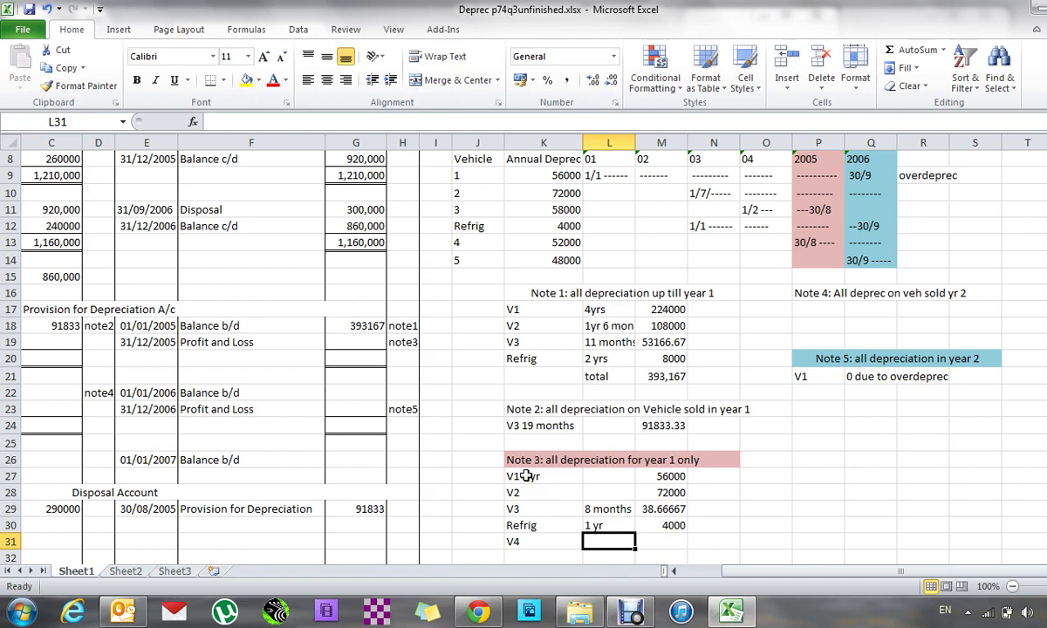
{"action": "type", "text": "4 mon"}
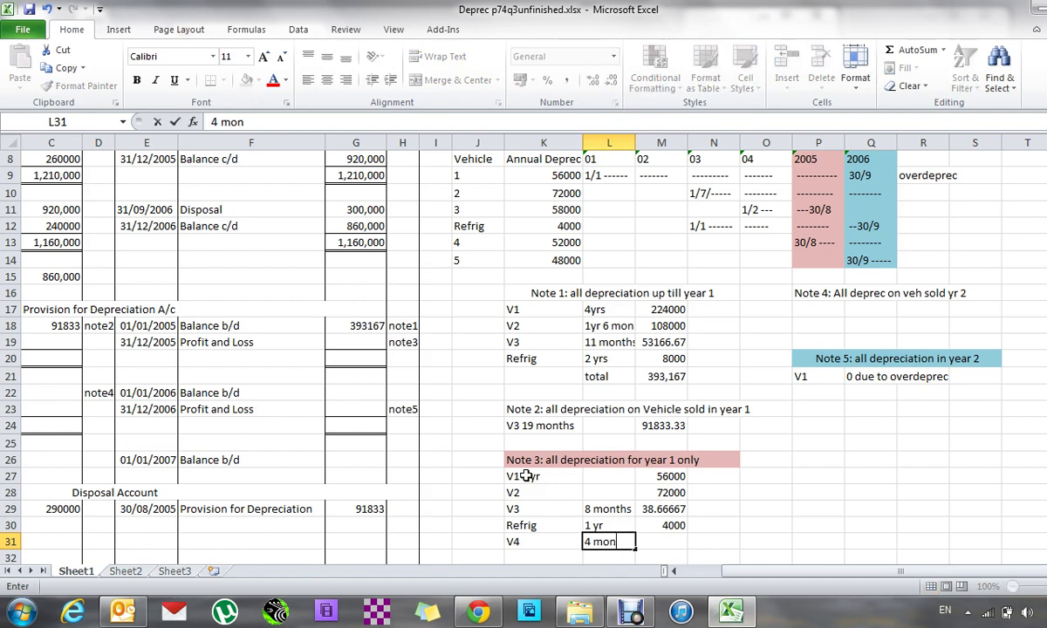
{"action": "type", "text": "ths"}
Calculate V4's Note 3 depreciation in M31 with the formula =52000*(4/12).
{"action": "key", "text": "Tab"}
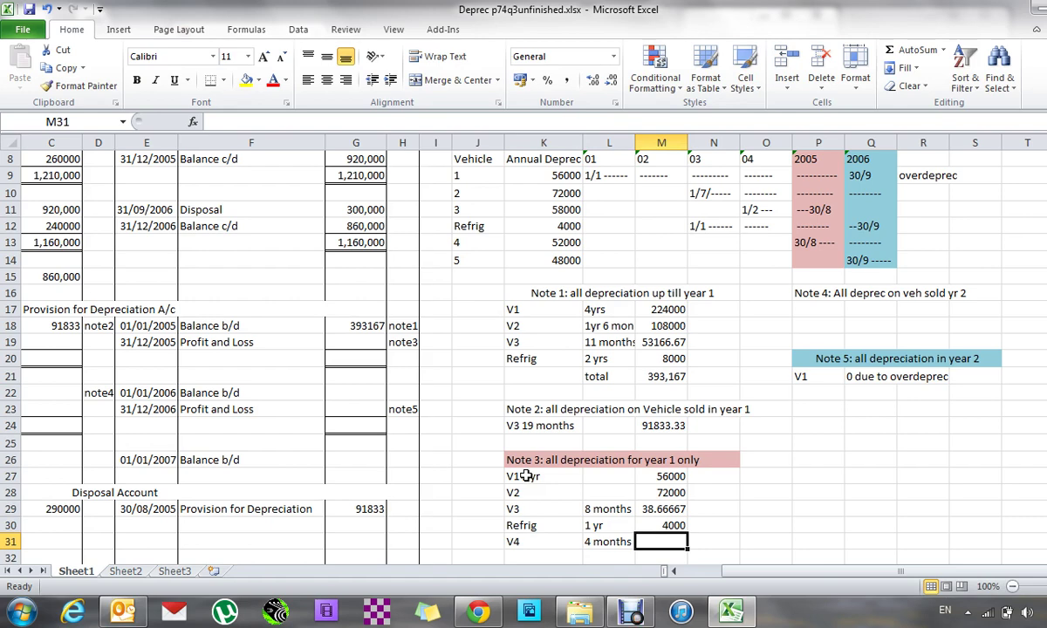
{"action": "type", "text": "="}
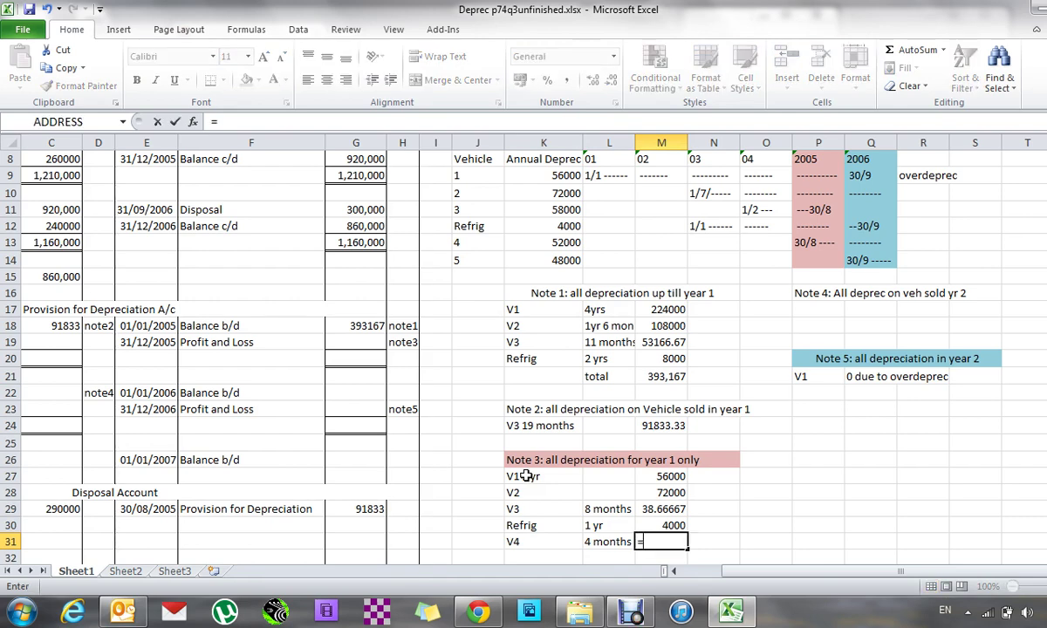
{"action": "type", "text": "52000"}
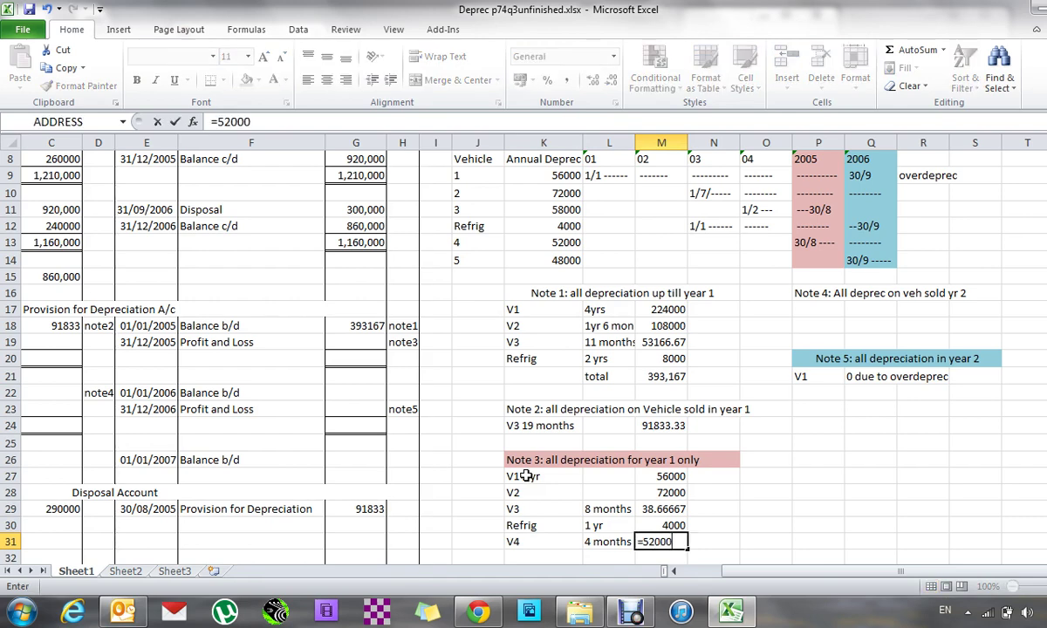
{"action": "type", "text": "*(4/12)"}
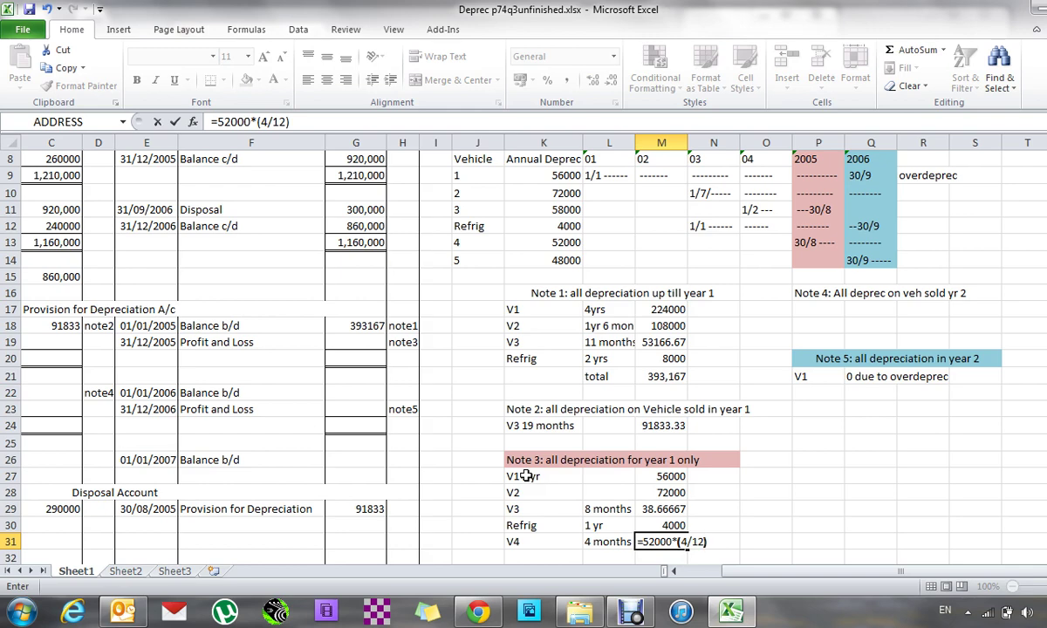
{"action": "key", "text": "Return"}
Total the Note 3 depreciation amounts in M33 with the formula =SUM(M27:M31).
{"action": "key", "text": "Return"}
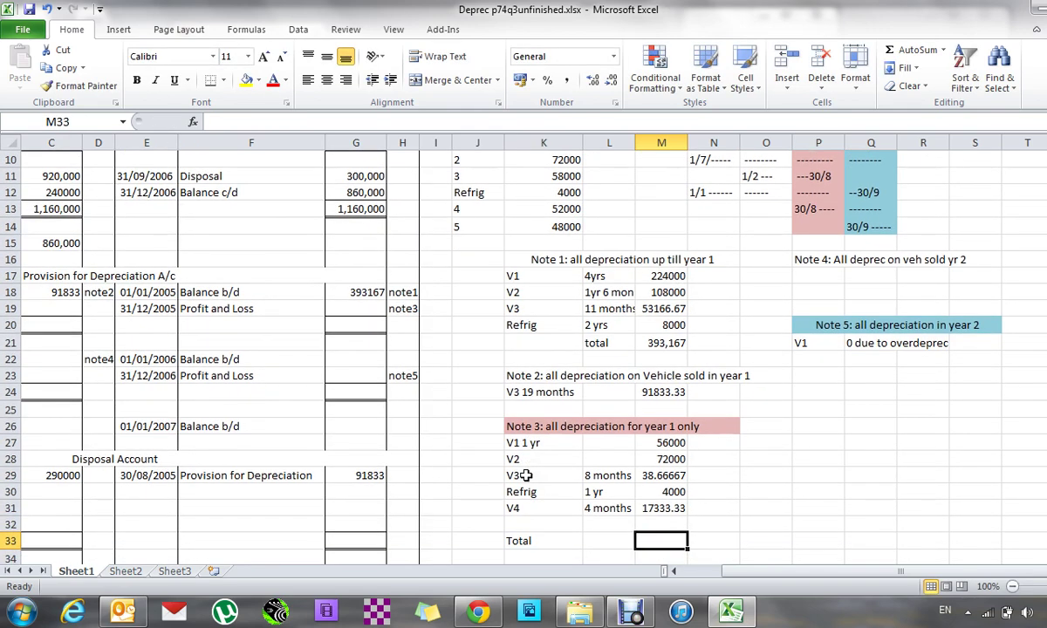
{"action": "type", "text": "=su"}
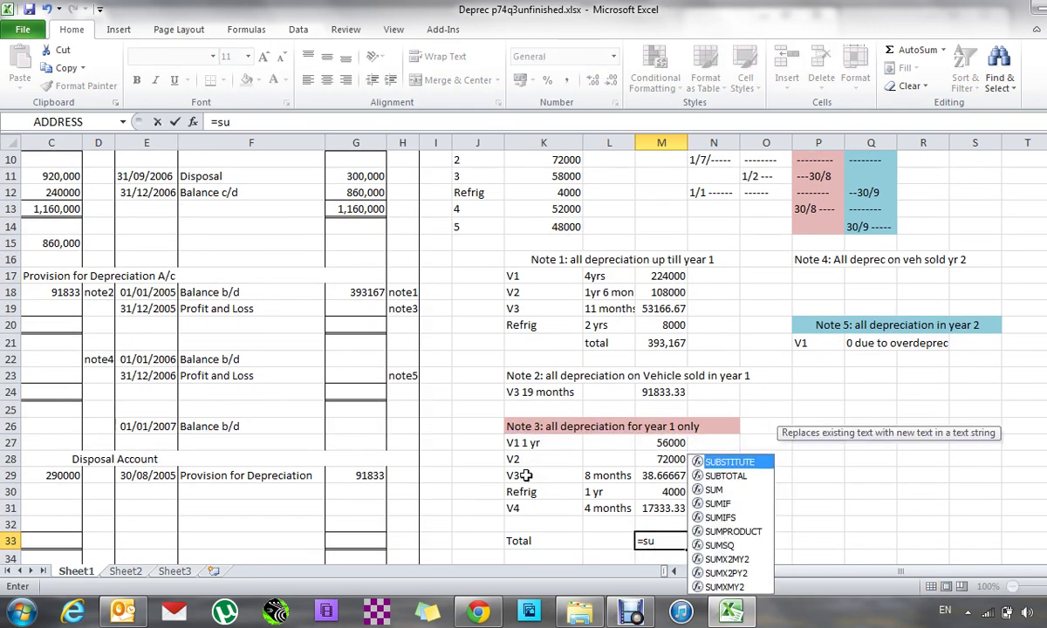
{"action": "type", "text": "m("}
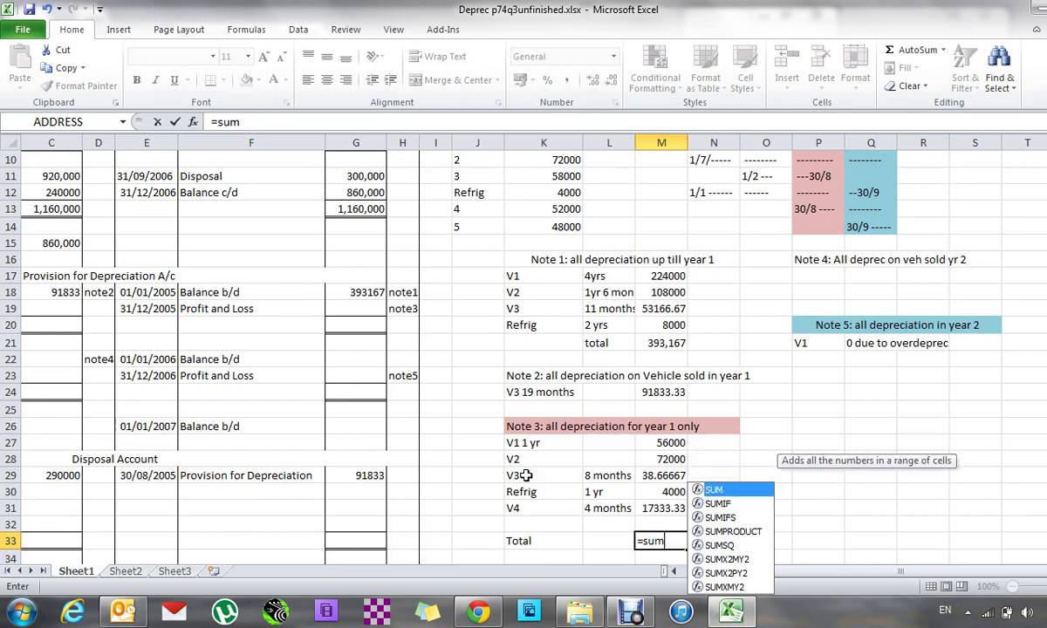
{"action": "key", "text": "Up"}
{"action": "key", "text": "Up"}
{"action": "key", "text": "Up"}
{"action": "key", "text": "Up"}
{"action": "key", "text": "Up"}
{"action": "key", "text": "Up"}
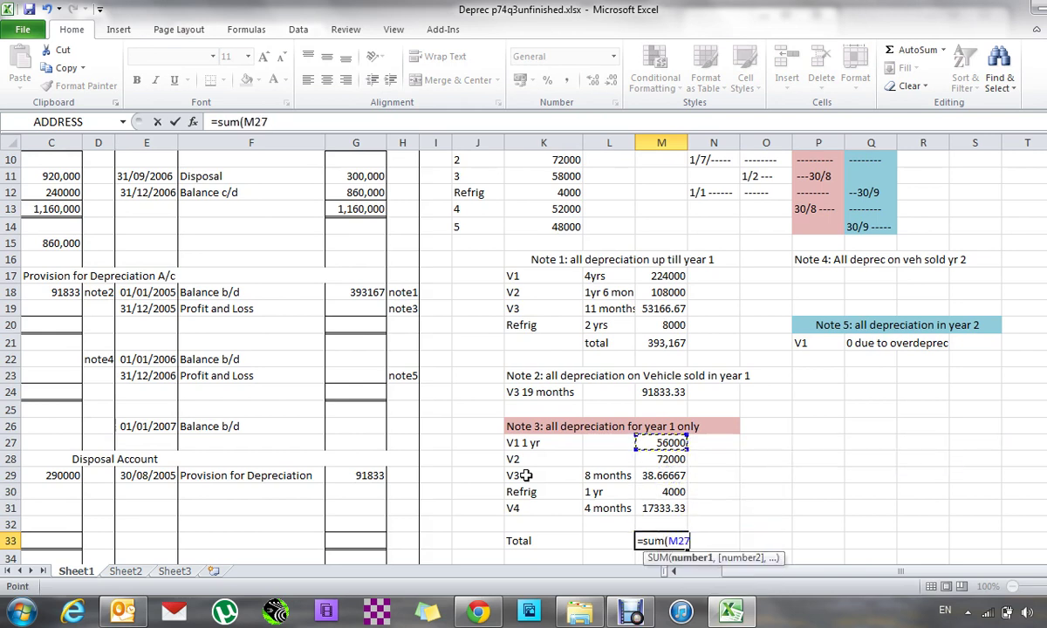
{"action": "key", "text": "F8"}
{"action": "key", "text": "Down"}
{"action": "key", "text": "Down"}
{"action": "key", "text": "Down"}
{"action": "key", "text": "Down"}
{"action": "type", "text": ")"}
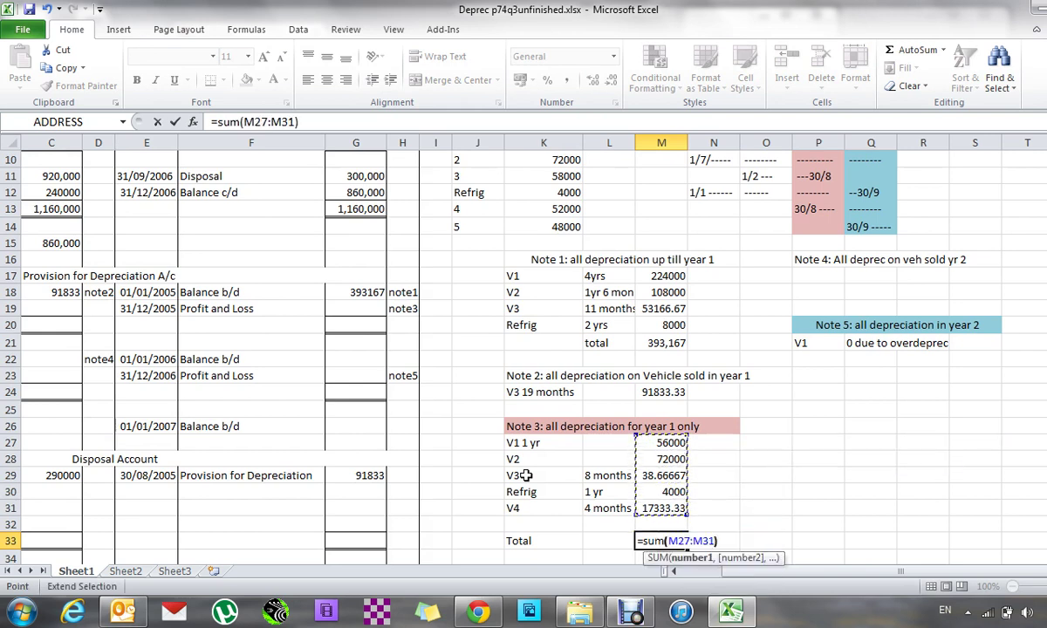
{"action": "key", "text": "Return"}
{"action": "key", "text": "Up"}
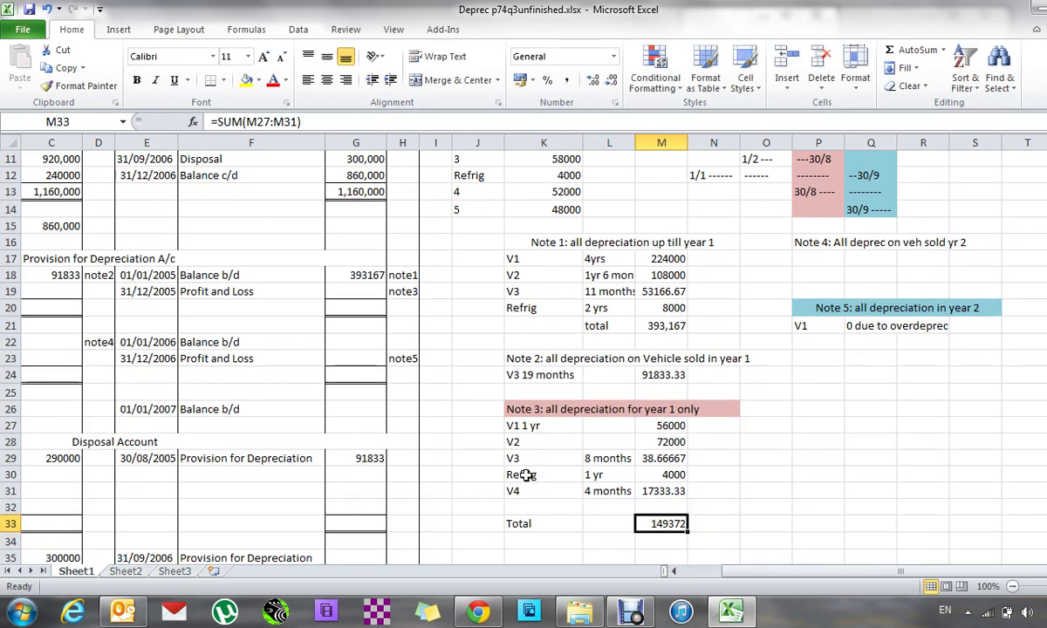
Link G19, the 31/12/2005 Profit and Loss entry in the Provision for Depreciation account, to the Note 3 total with the formula =M33.
{"action": "key", "text": "Left"}
{"action": "key", "text": "Left"}
{"action": "key", "text": "Left"}
{"action": "key", "text": "Left"}
{"action": "key", "text": "Left"}
{"action": "key", "text": "Left"}
{"action": "key", "text": "Left"}
{"action": "key", "text": "Left"}
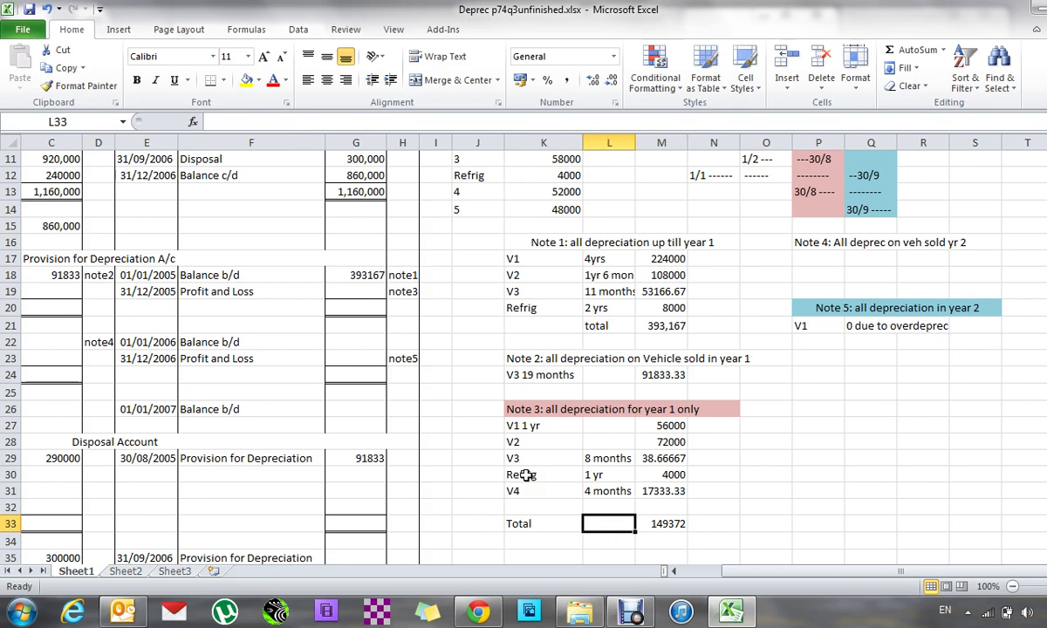
{"action": "key", "text": "Up"}
{"action": "key", "text": "Up"}
{"action": "key", "text": "Up"}
{"action": "key", "text": "Up"}
{"action": "key", "text": "Up"}
{"action": "key", "text": "Up"}
{"action": "key", "text": "Up"}
{"action": "key", "text": "Up"}
{"action": "key", "text": "Up"}
{"action": "key", "text": "Up"}
{"action": "key", "text": "Up"}
{"action": "key", "text": "Up"}
{"action": "key", "text": "Up"}
{"action": "key", "text": "Up"}
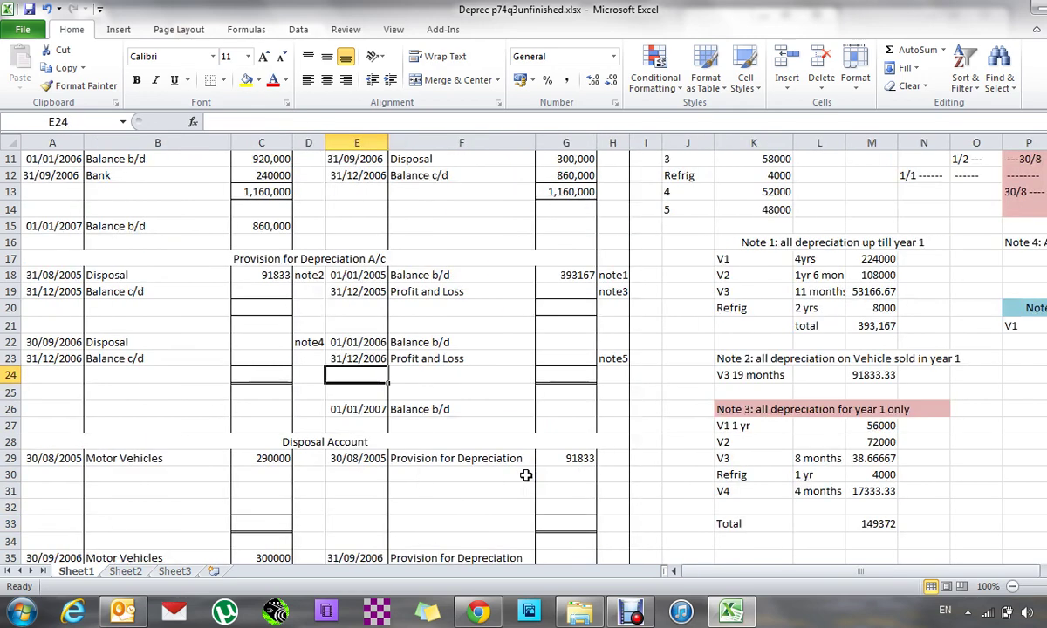
{"action": "key", "text": "Right"}
{"action": "key", "text": "Right"}
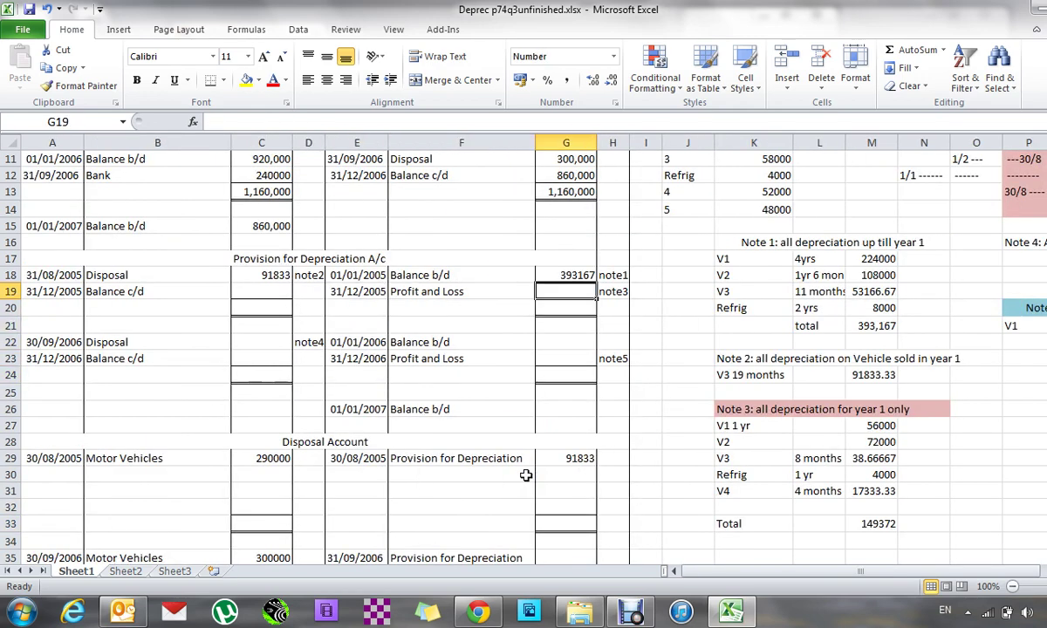
{"action": "type", "text": "=m33"}
{"action": "key", "text": "Return"}
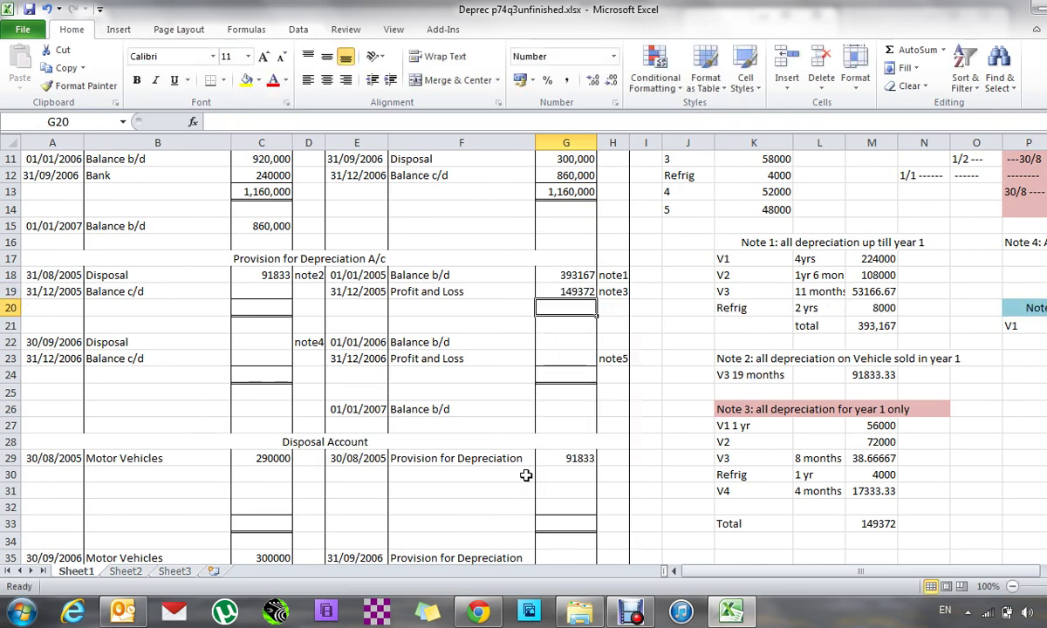
Total the credit side of the 2005 Provision for Depreciation account in G20 with the formula =G18+G19.
{"action": "key", "text": "Down"}
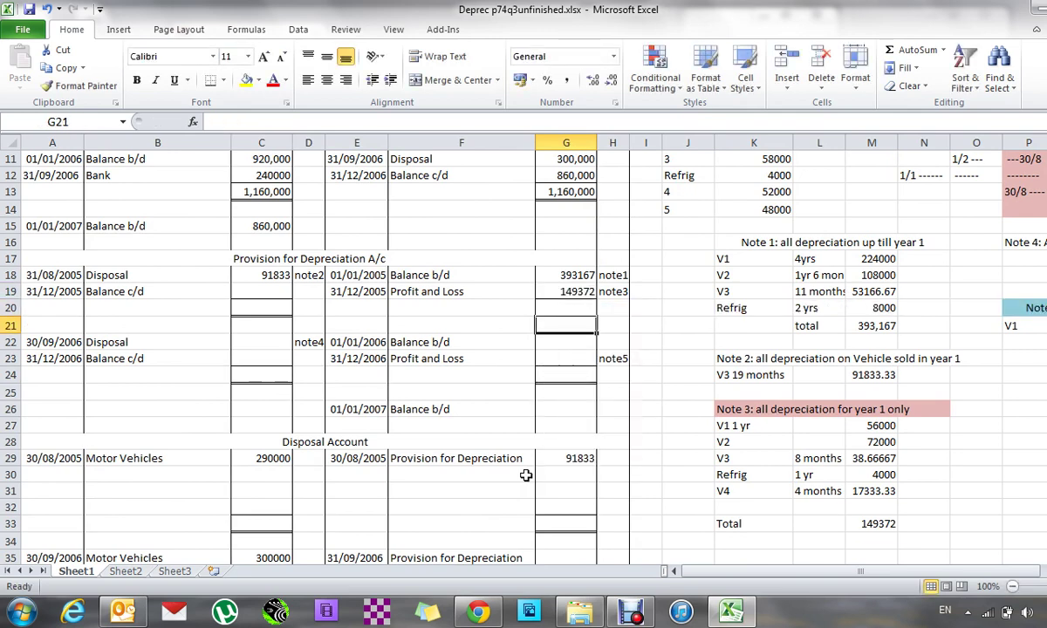
{"action": "key", "text": "Left"}
{"action": "key", "text": "Left"}
{"action": "key", "text": "Left"}
{"action": "key", "text": "Right"}
{"action": "key", "text": "Right"}
{"action": "key", "text": "Right"}
{"action": "key", "text": "Up"}
{"action": "type", "text": "="}
{"action": "key", "text": "Up"}
{"action": "key", "text": "Up"}
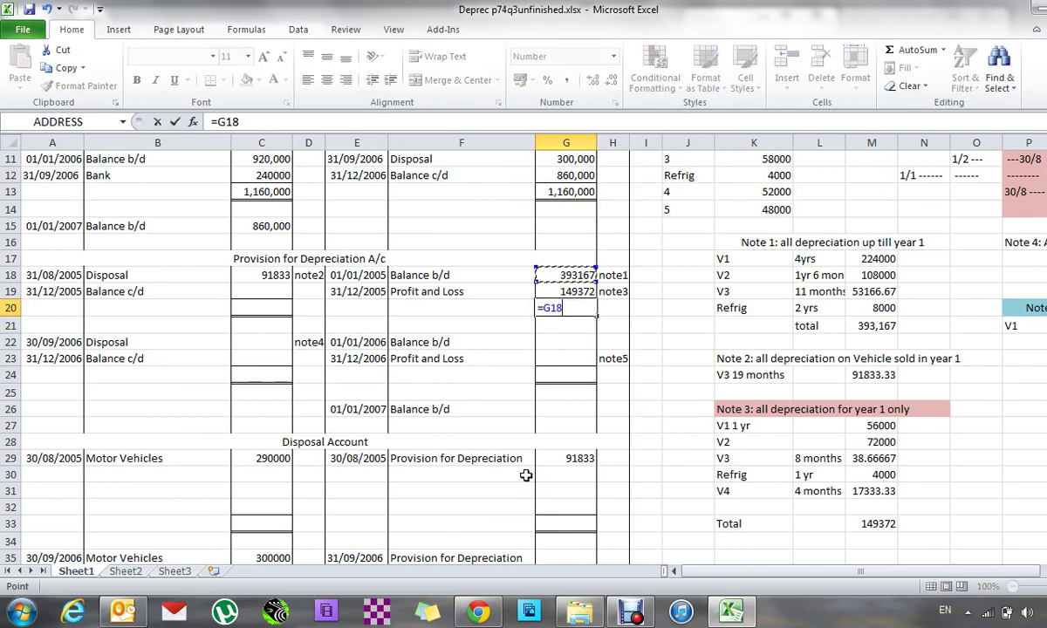
{"action": "type", "text": "+"}
{"action": "key", "text": "Up"}
{"action": "key", "text": "Return"}
{"action": "key", "text": "Up"}
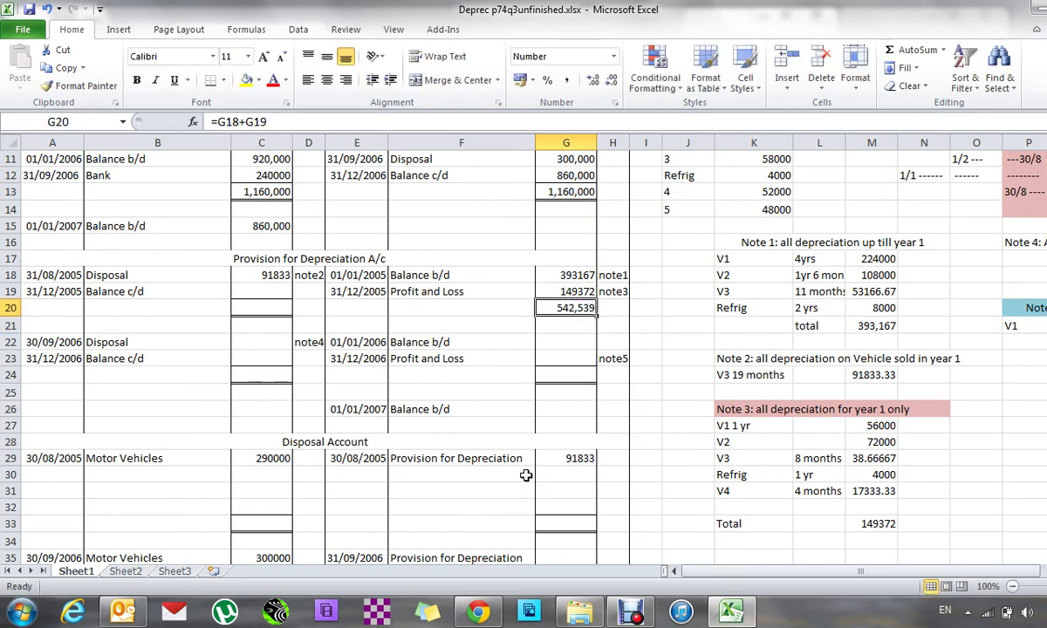
Link C20, the debit-side total of the 2005 Provision for Depreciation account, to the credit total with the formula =G20.
{"action": "key", "text": "Left"}
{"action": "key", "text": "Left"}
{"action": "key", "text": "Left"}
{"action": "key", "text": "Left"}
{"action": "type", "text": "="}
{"action": "key", "text": "Right"}
{"action": "key", "text": "Right"}
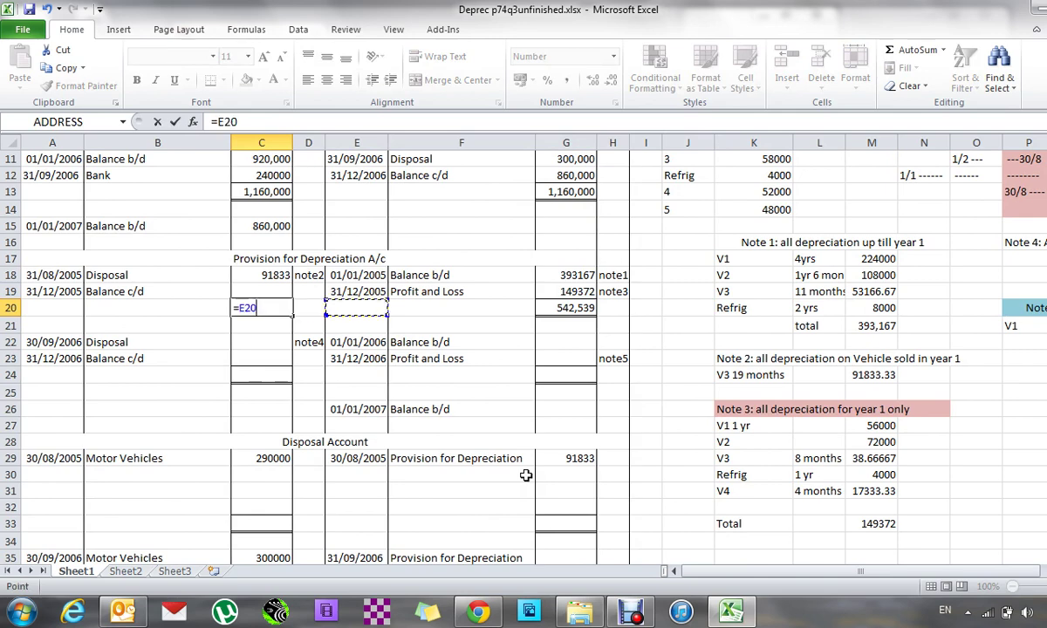
{"action": "key", "text": "Right"}
{"action": "key", "text": "Right"}
{"action": "key", "text": "Return"}
Calculate the 31/12/2005 Balance c/d in C19 with the formula =C20-C18.
{"action": "key", "text": "Up"}
{"action": "key", "text": "Up"}
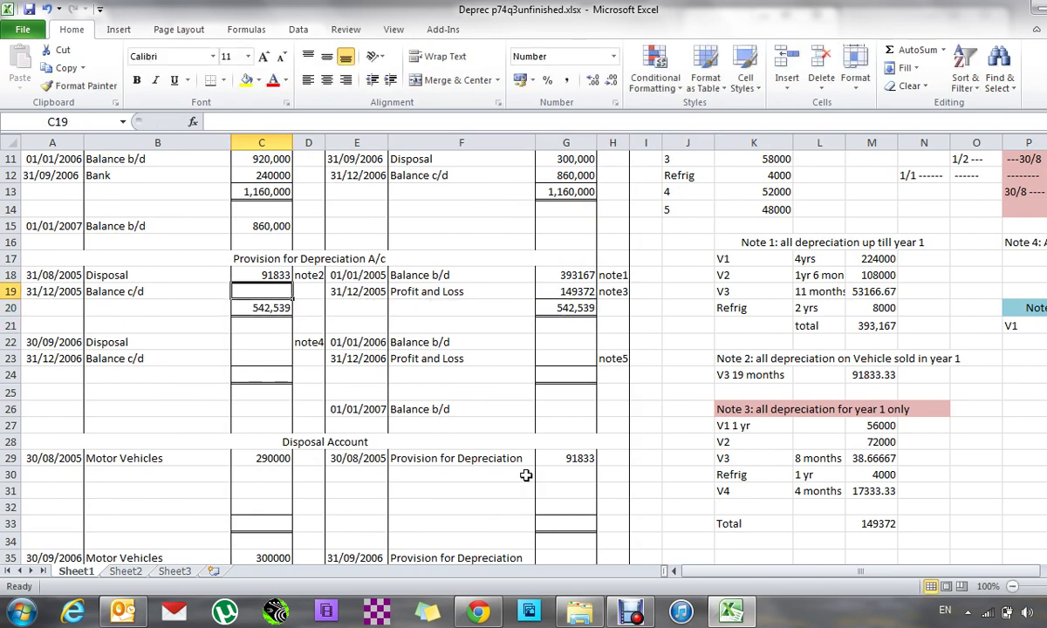
{"action": "type", "text": "="}
{"action": "key", "text": "Down"}
{"action": "type", "text": "-"}
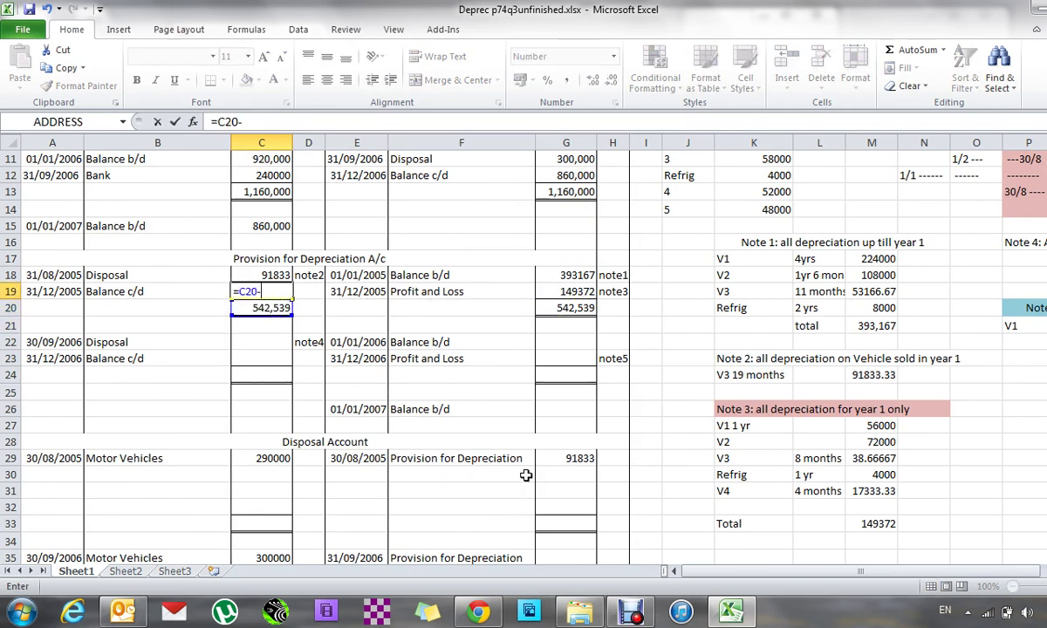
{"action": "key", "text": "Up"}
{"action": "key", "text": "Return"}
Check the 2006 entries of the Provision for Depreciation account, including the 01/01/2006 Balance b/d in G22.
{"action": "key", "text": "Down"}
{"action": "key", "text": "Down"}
{"action": "key", "text": "Right"}
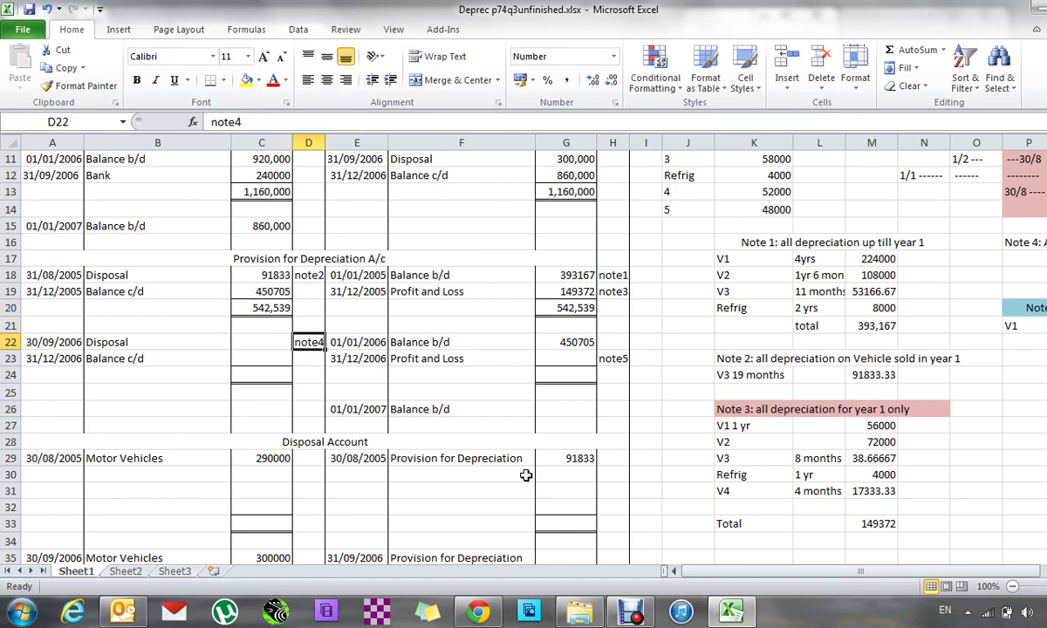
{"action": "key", "text": "Right"}
{"action": "key", "text": "Right"}
{"action": "key", "text": "Right"}
{"action": "key", "text": "Right"}
{"action": "key", "text": "Left"}
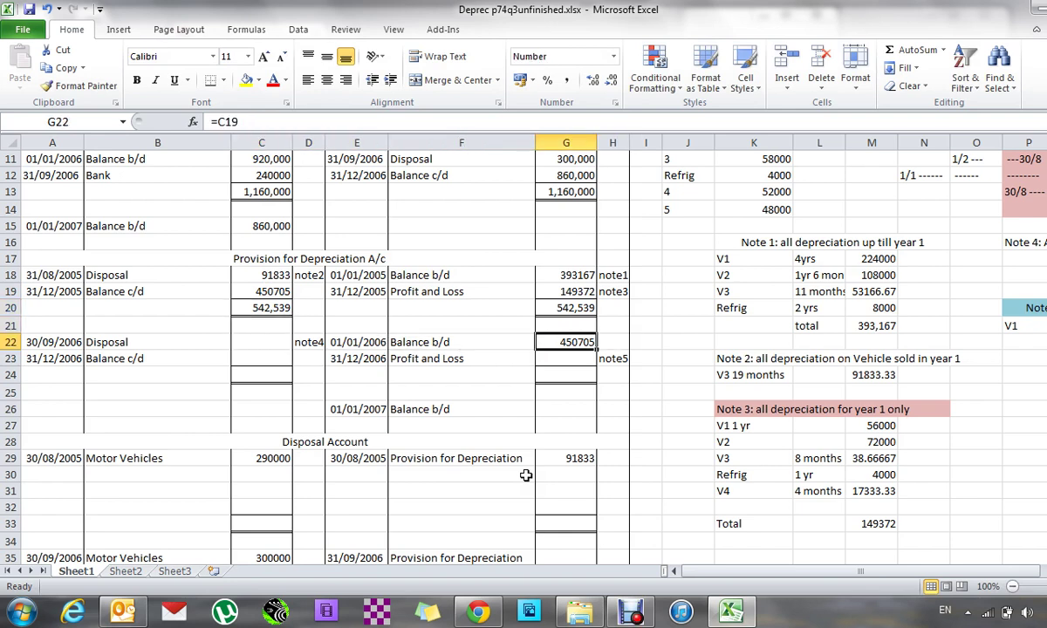
{"action": "key", "text": "Down"}
{"action": "key", "text": "Right"}
{"action": "key", "text": "Right"}
{"action": "key", "text": "Down"}
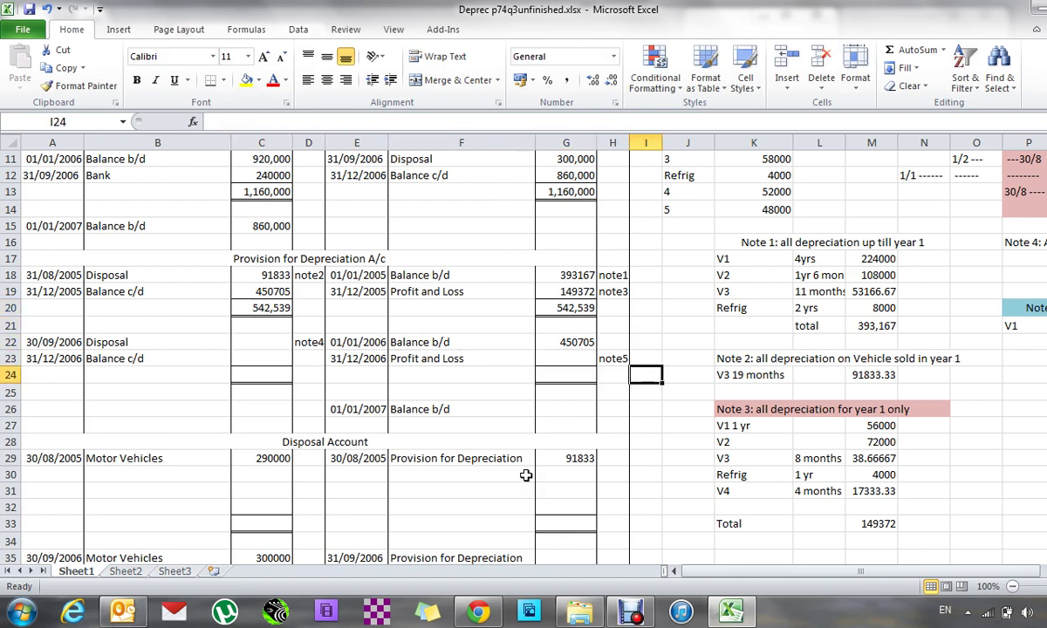
Examine the 2006 column of the vehicle timeline for the assets sold in year 2.
{"action": "key", "text": "Right"}
{"action": "key", "text": "Right"}
{"action": "key", "text": "Right"}
{"action": "key", "text": "Right"}
{"action": "key", "text": "Right"}
{"action": "key", "text": "Right"}
{"action": "key", "text": "Right"}
{"action": "key", "text": "Right"}
{"action": "key", "text": "Right"}
{"action": "key", "text": "Right"}
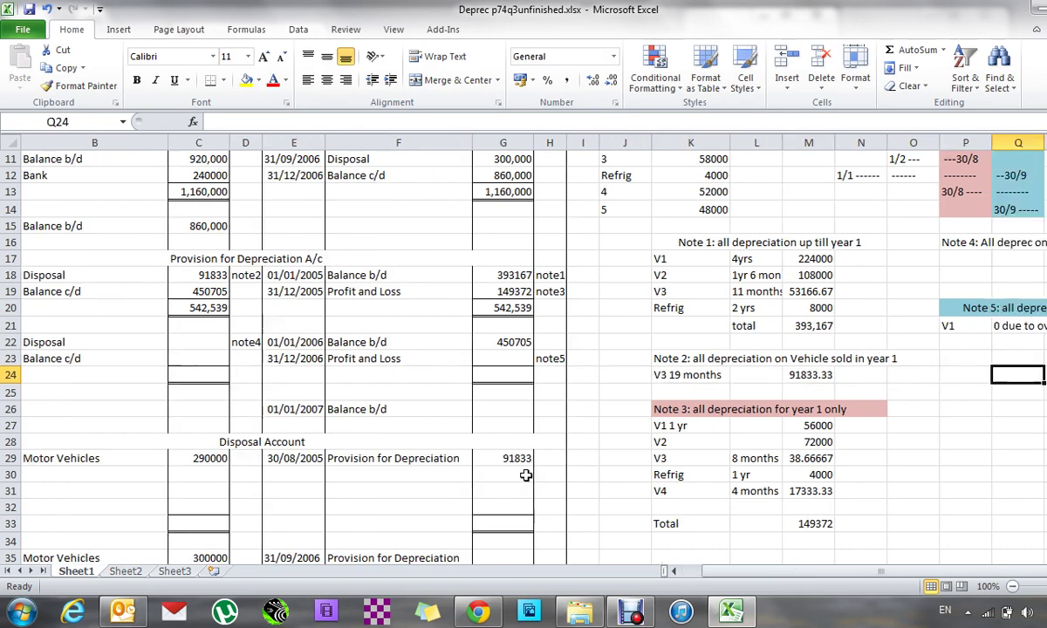
{"action": "key", "text": "Up"}
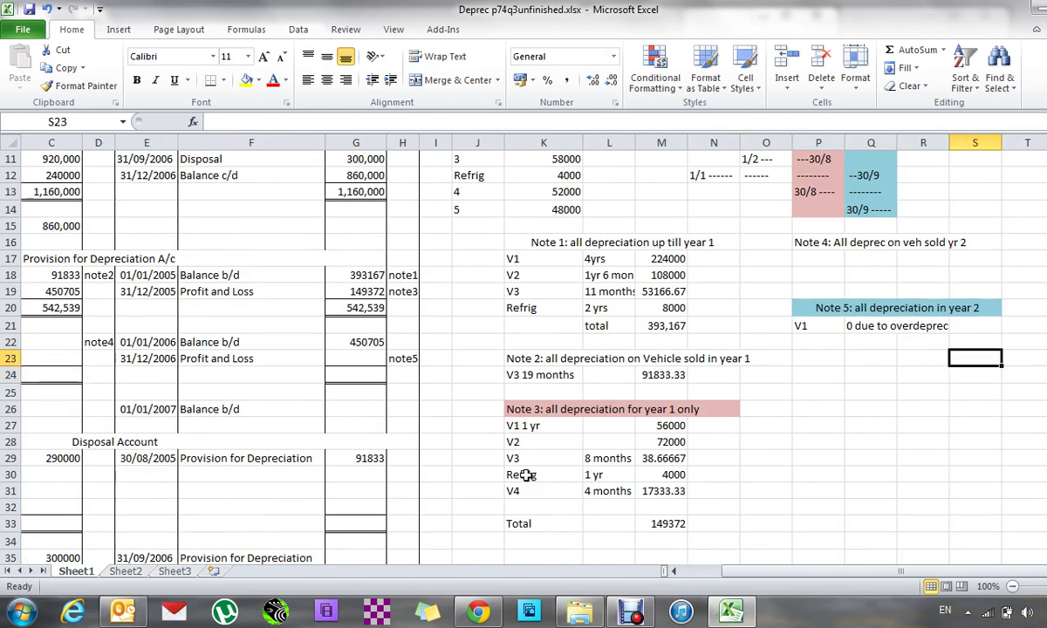
{"action": "key", "text": "Up"}
{"action": "key", "text": "Up"}
{"action": "key", "text": "Up"}
{"action": "key", "text": "Up"}
{"action": "key", "text": "Up"}
{"action": "key", "text": "Up"}
{"action": "key", "text": "Up"}
{"action": "key", "text": "Up"}
{"action": "key", "text": "Up"}
{"action": "key", "text": "Up"}
{"action": "key", "text": "Up"}
{"action": "key", "text": "Up"}
{"action": "key", "text": "Up"}
{"action": "key", "text": "Up"}
{"action": "key", "text": "Up"}
{"action": "key", "text": "Up"}
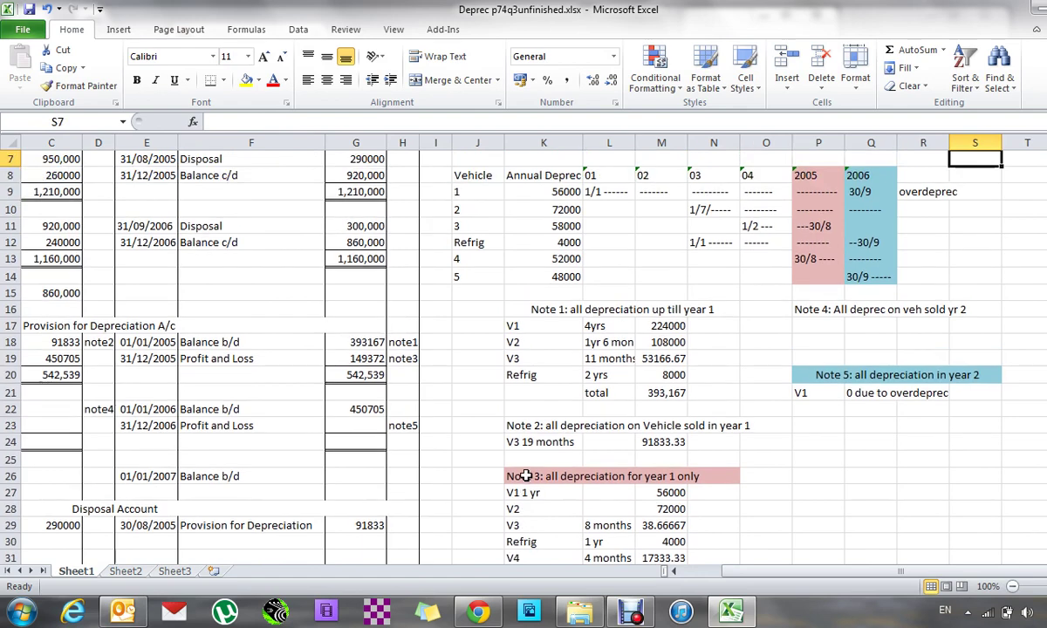
{"action": "key", "text": "Down"}
{"action": "key", "text": "Left"}
{"action": "key", "text": "Left"}
{"action": "key", "text": "Down"}
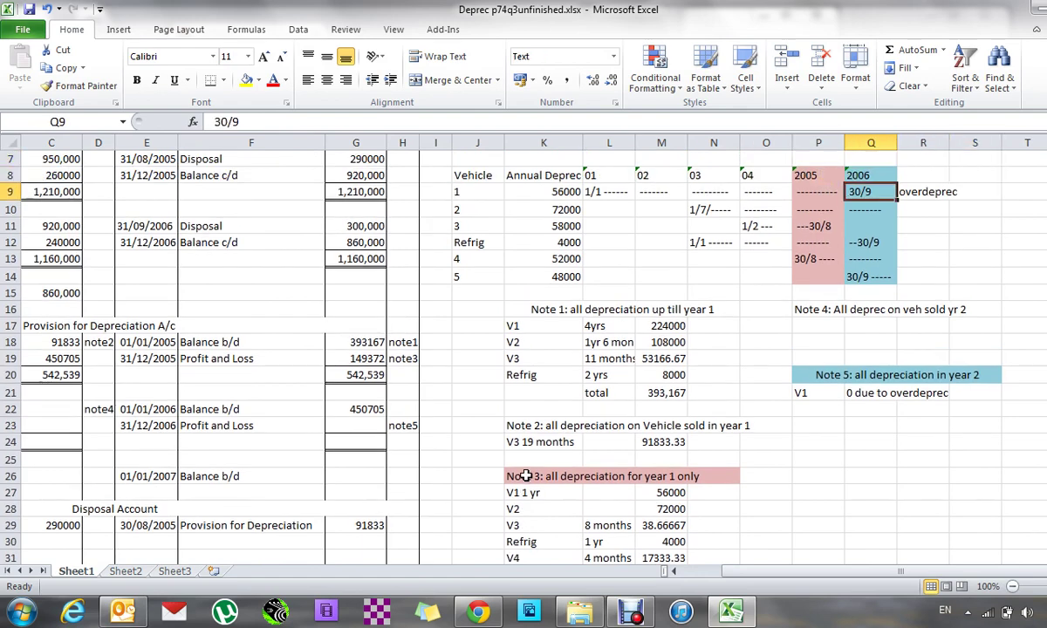
{"action": "key", "text": "Down"}
{"action": "key", "text": "Down"}
{"action": "key", "text": "Down"}
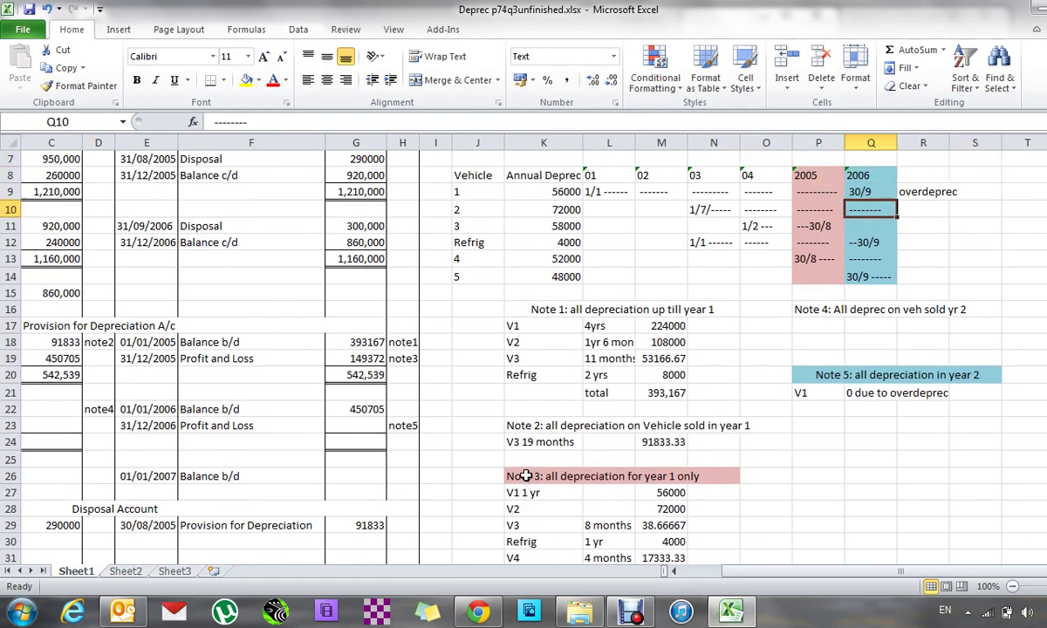
Fill row 17 under Note 4 with V1, a period of 5 yrs and a depreciation amount of 280000.
{"action": "key", "text": "Left"}
{"action": "key", "text": "Down"}
{"action": "key", "text": "Down"}
{"action": "key", "text": "Down"}
{"action": "key", "text": "Down"}
{"action": "key", "text": "Down"}
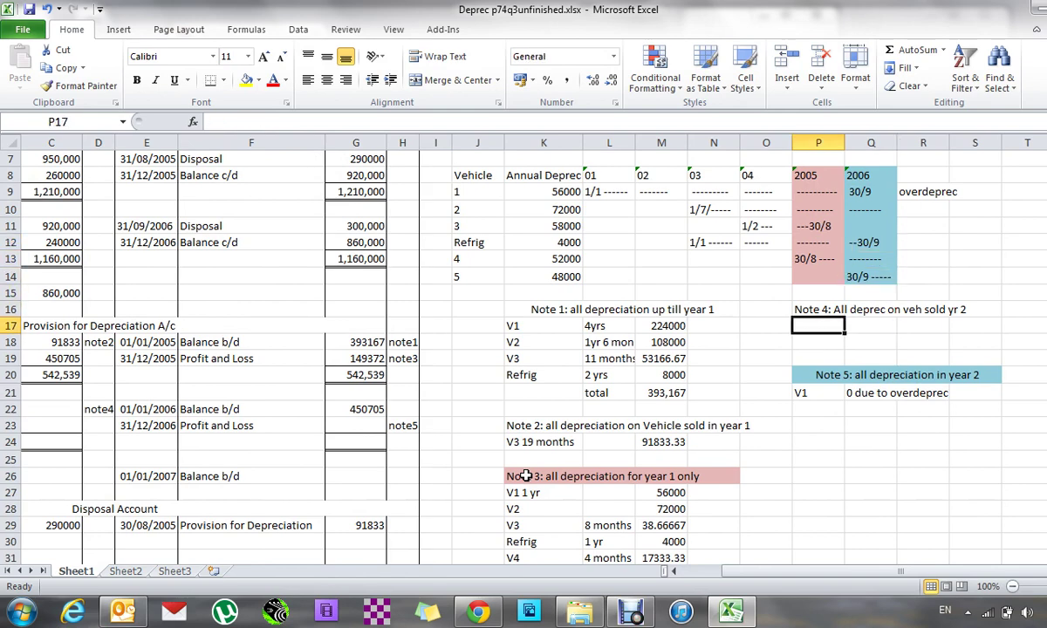
{"action": "type", "text": "V1"}
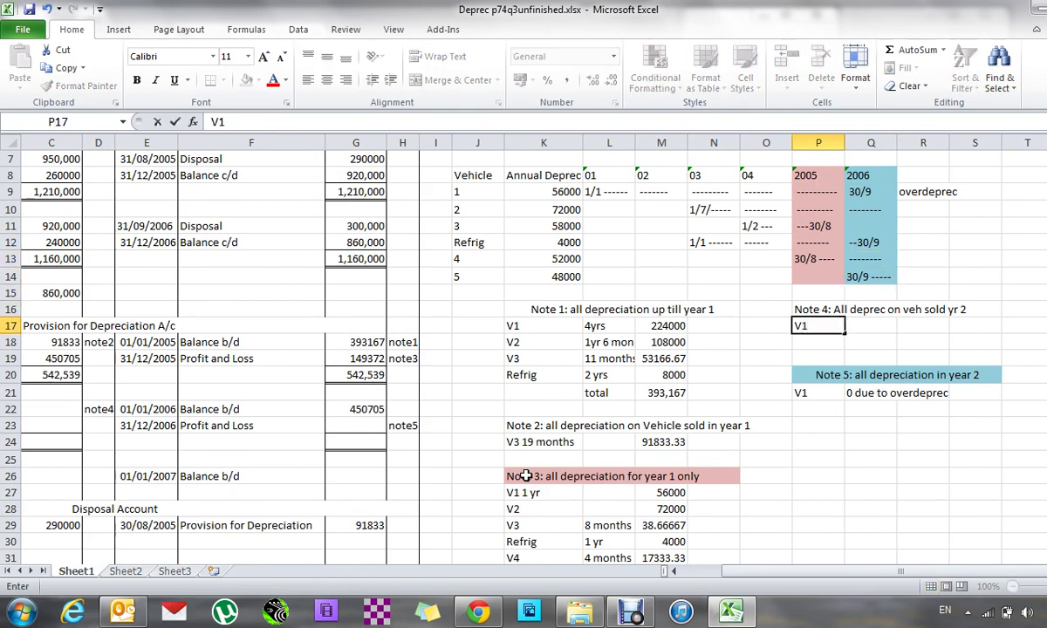
{"action": "key", "text": "Right"}
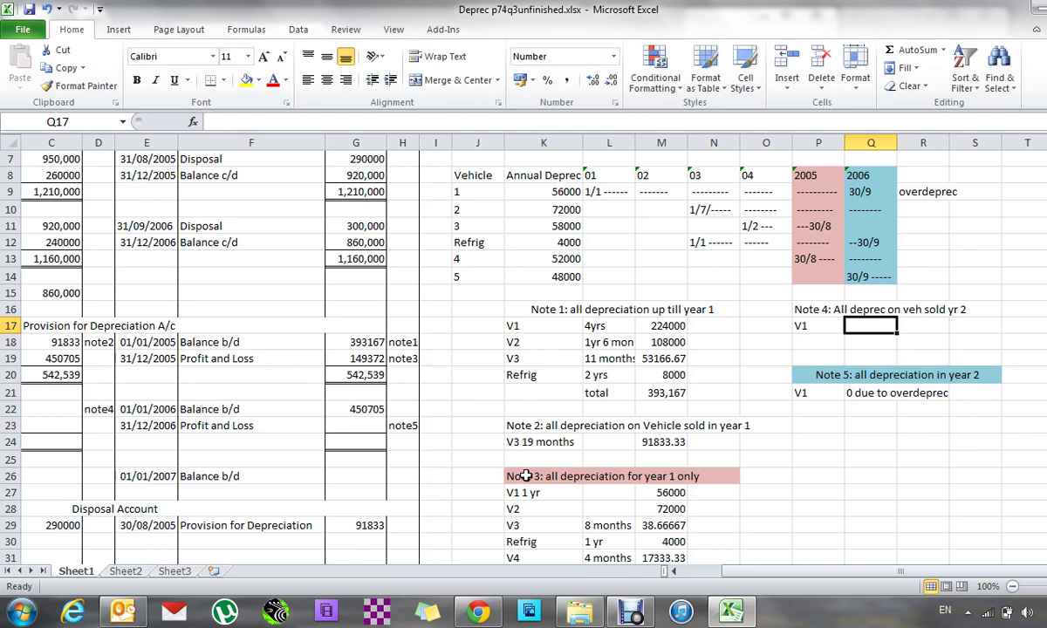
{"action": "type", "text": "5 yrs"}
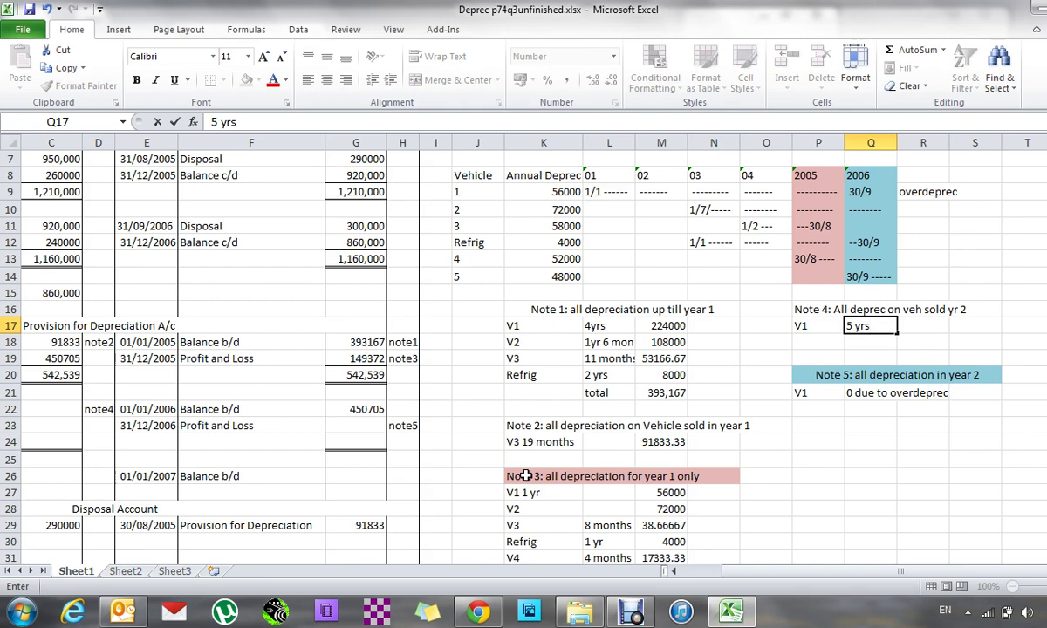
{"action": "key", "text": "Tab"}
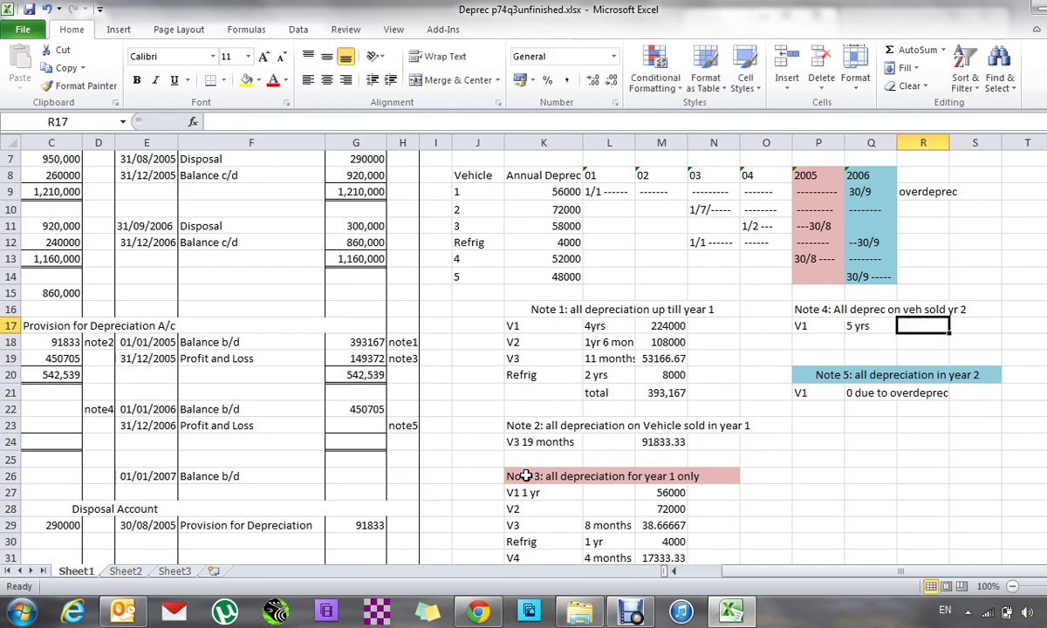
{"action": "type", "text": "2"}
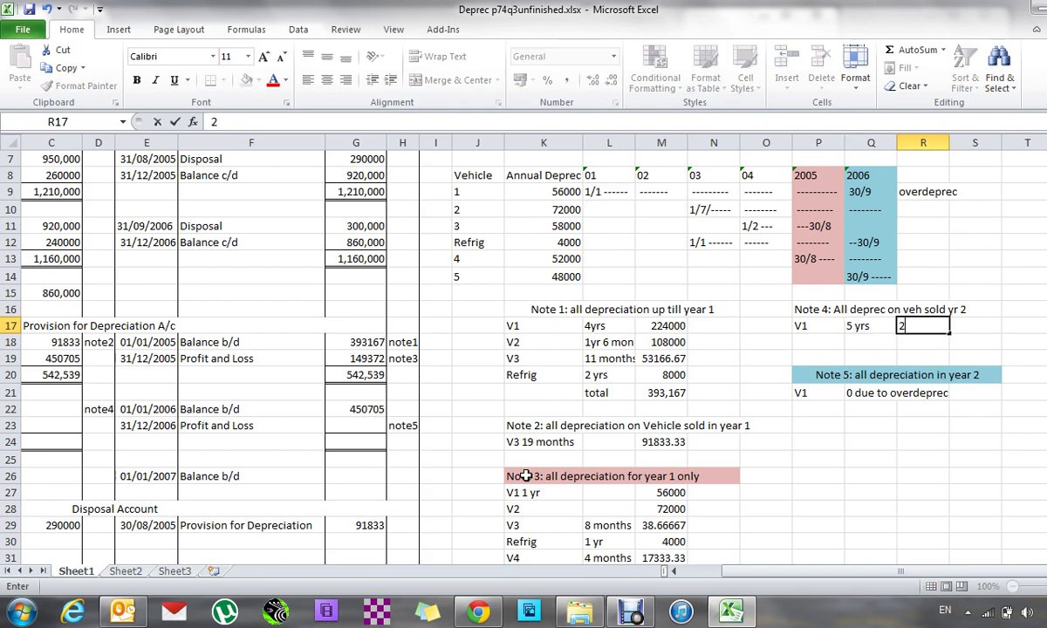
{"action": "type", "text": "80000"}
{"action": "key", "text": "Return"}
Add the label Refrig in P18, below V1 in Note 4.
{"action": "key", "text": "Left"}
{"action": "key", "text": "Left"}
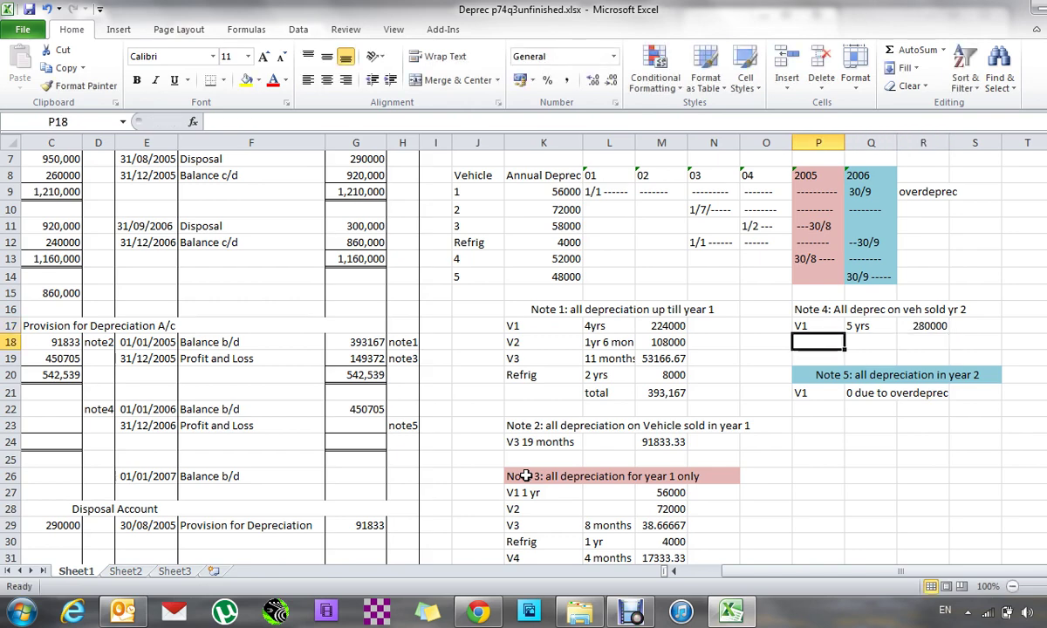
{"action": "type", "text": "Refrig"}
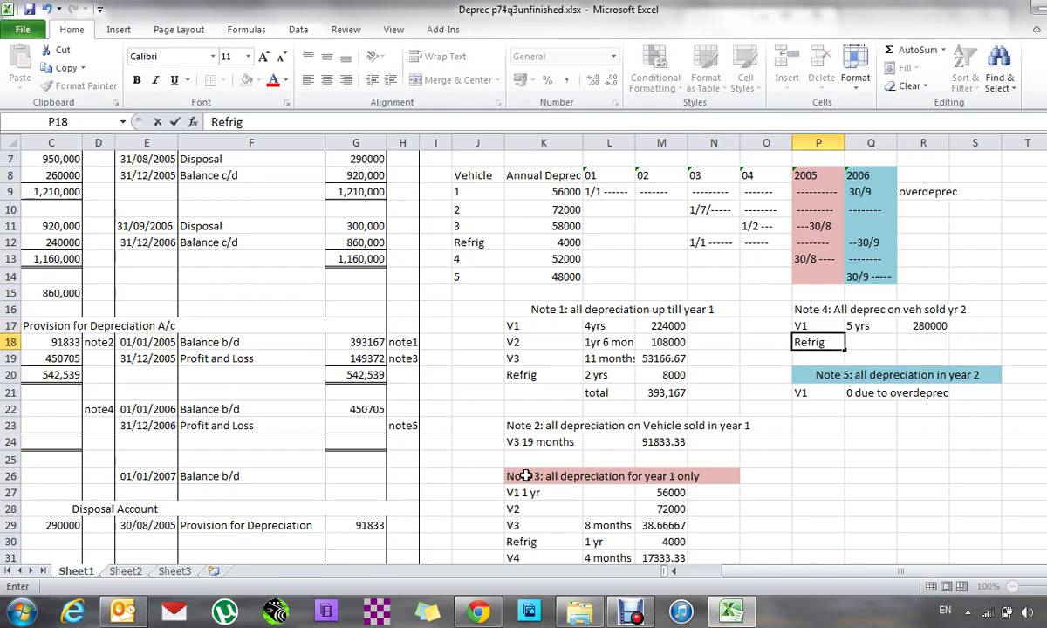
{"action": "key", "text": "Tab"}
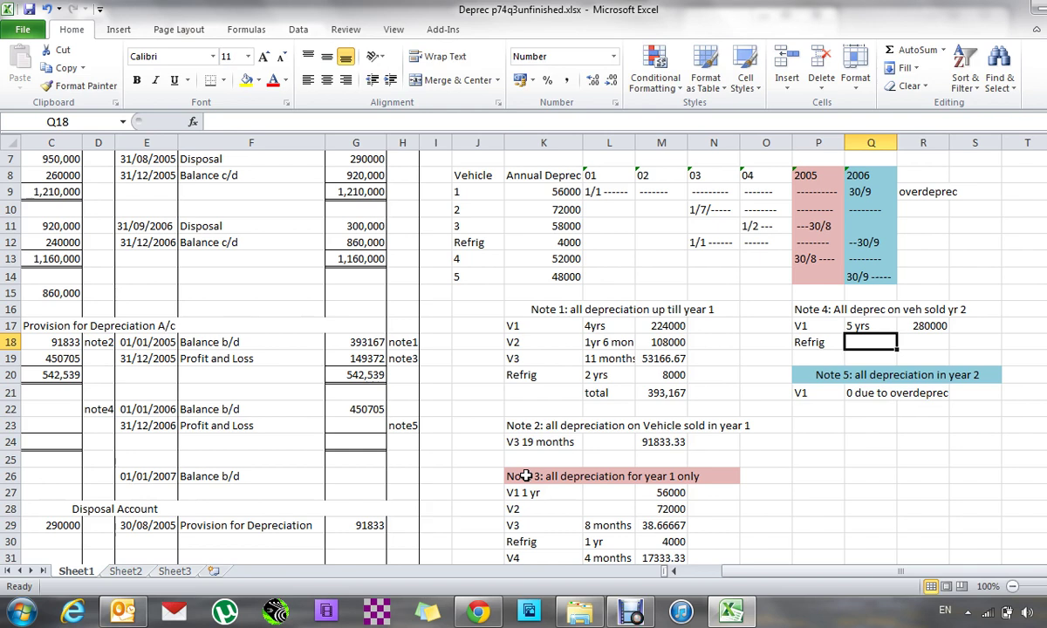
Examine the Refrig row of the timeline up to 2006 to work out its depreciation period.
{"action": "key", "text": "Left"}
{"action": "key", "text": "Up"}
{"action": "key", "text": "Up"}
{"action": "key", "text": "Up"}
{"action": "key", "text": "Up"}
{"action": "key", "text": "Up"}
{"action": "key", "text": "Up"}
{"action": "key", "text": "Left"}
{"action": "key", "text": "Left"}
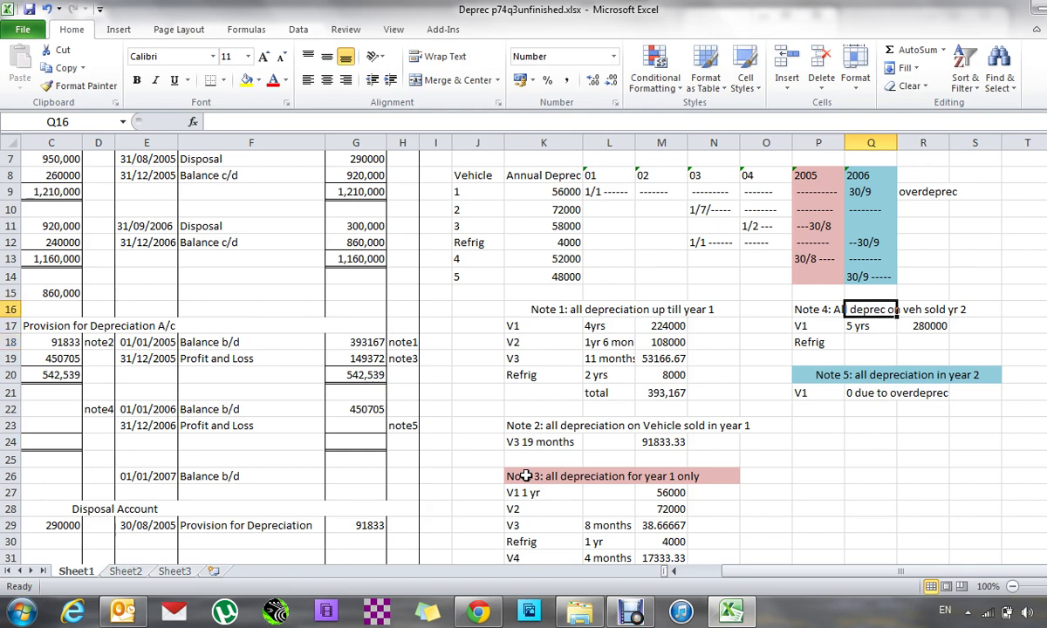
{"action": "key", "text": "Right"}
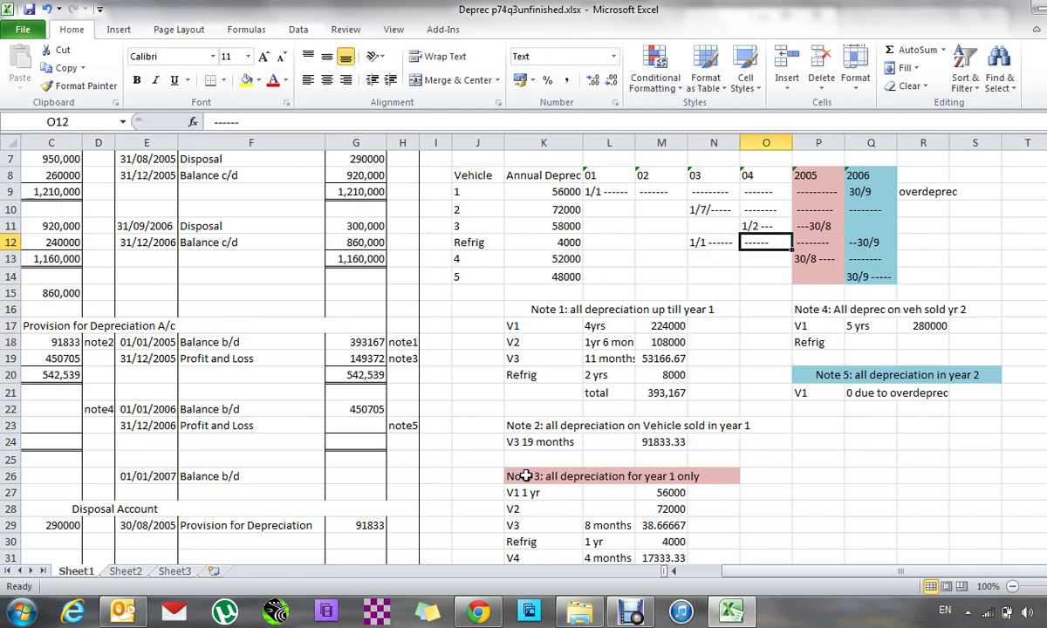
{"action": "key", "text": "Right"}
{"action": "key", "text": "Right"}
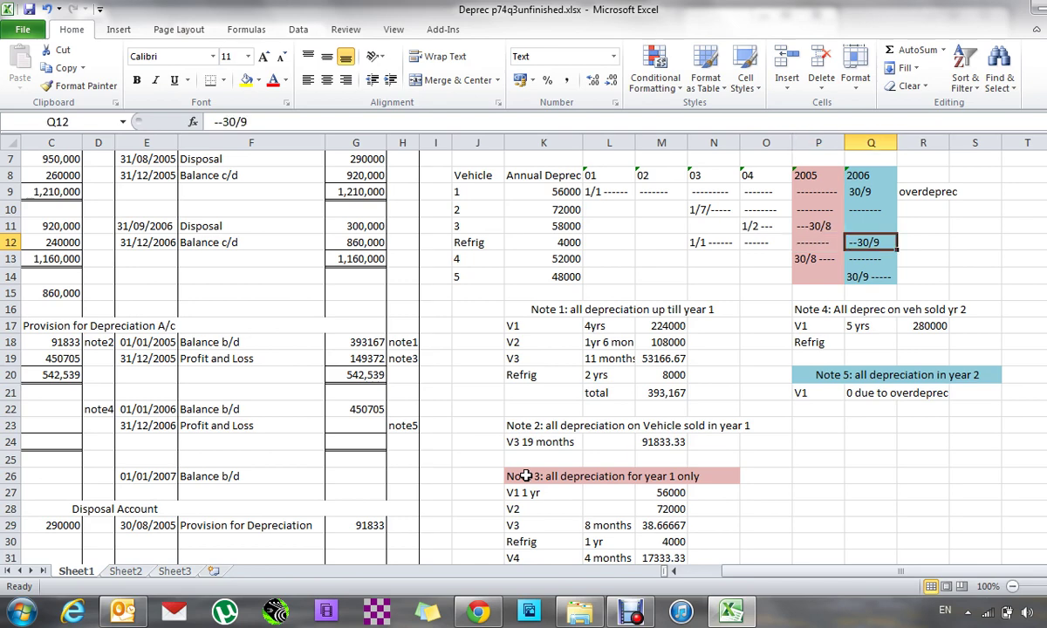
Enter the Refrig depreciation period in Q18 of Note 4 as 3y 9mon.
{"action": "key", "text": "Down"}
{"action": "key", "text": "Down"}
{"action": "key", "text": "Down"}
{"action": "key", "text": "Down"}
{"action": "key", "text": "Down"}
{"action": "key", "text": "Down"}
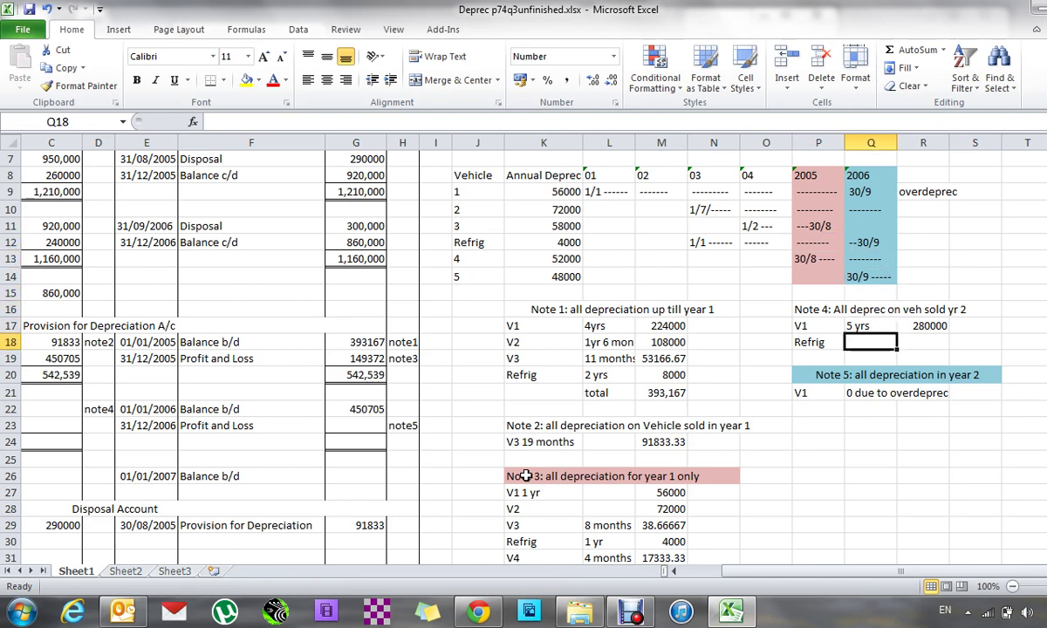
{"action": "type", "text": "3y 9"}
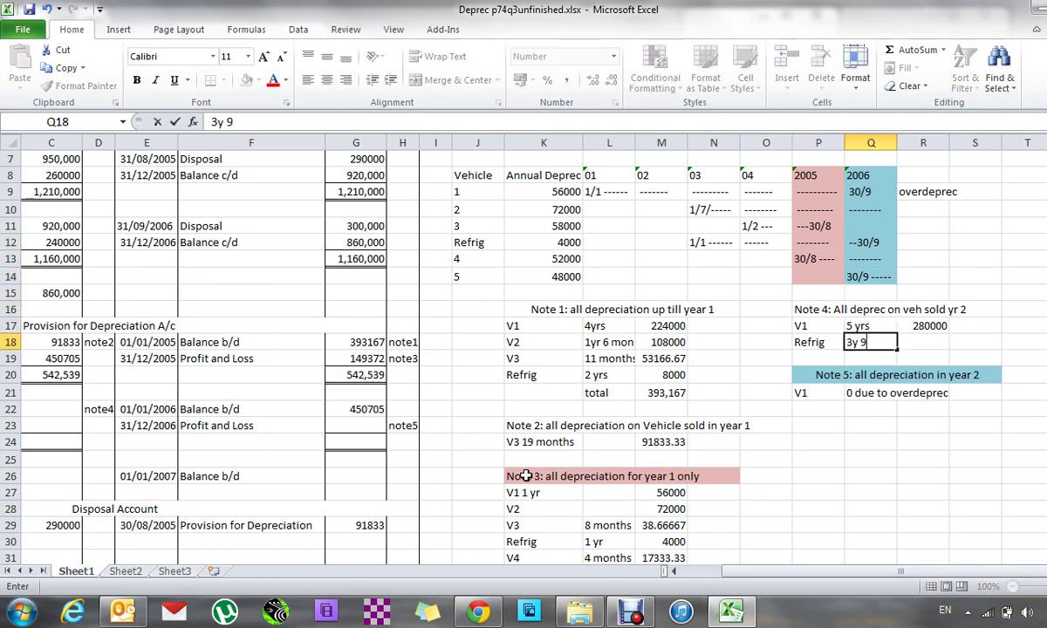
{"action": "type", "text": "mon"}
{"action": "key", "text": "Tab"}
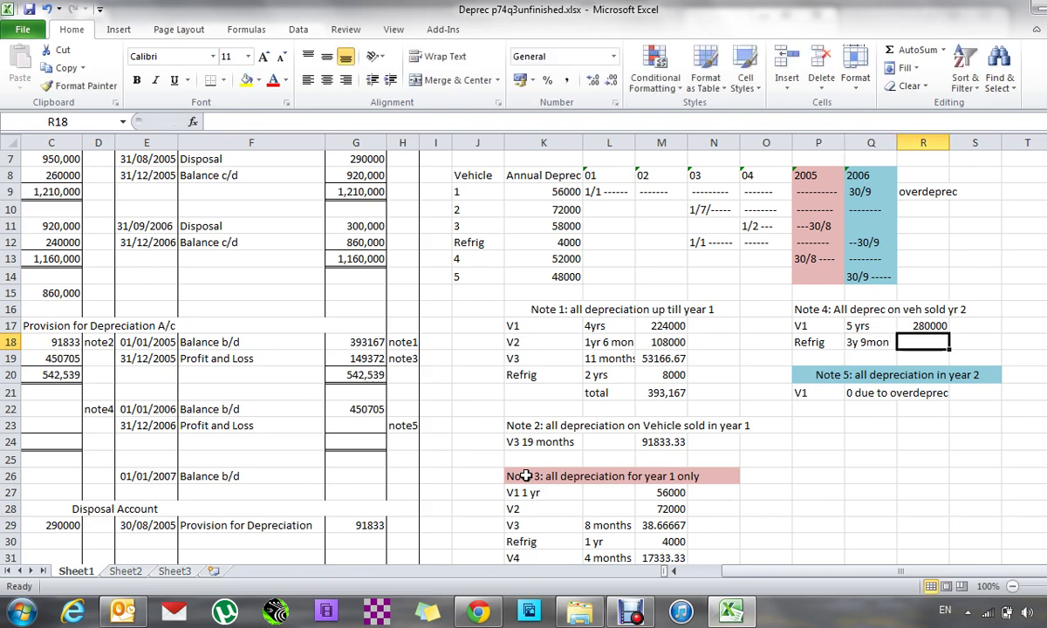
Calculate the Refrig's Note 4 depreciation in R18 with the formula =4000*3.75.
{"action": "type", "text": "=40"}
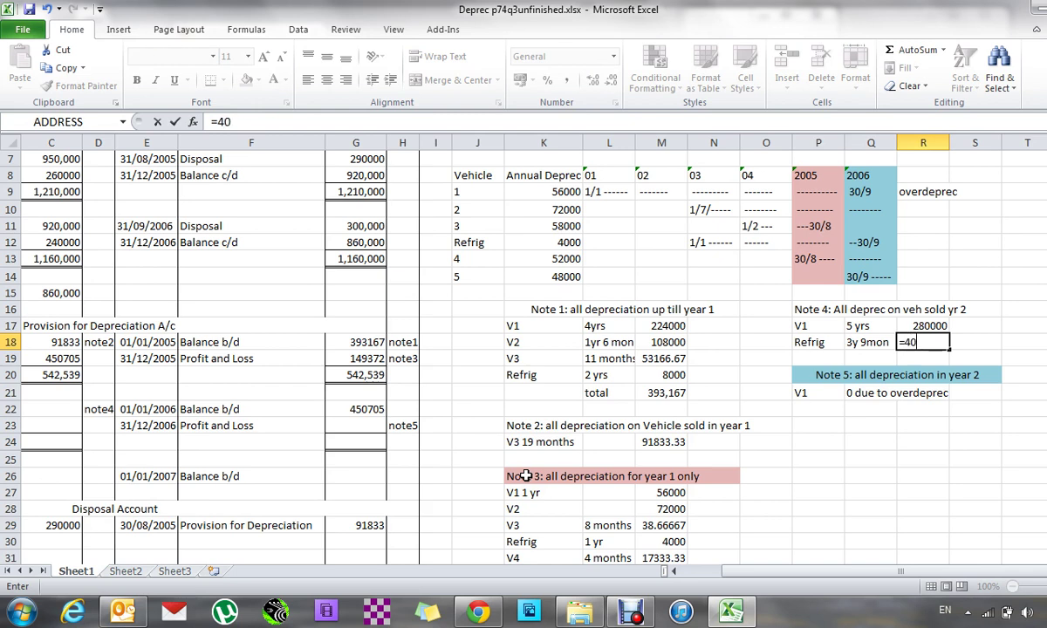
{"action": "type", "text": "00*3.75"}
{"action": "key", "text": "Return"}
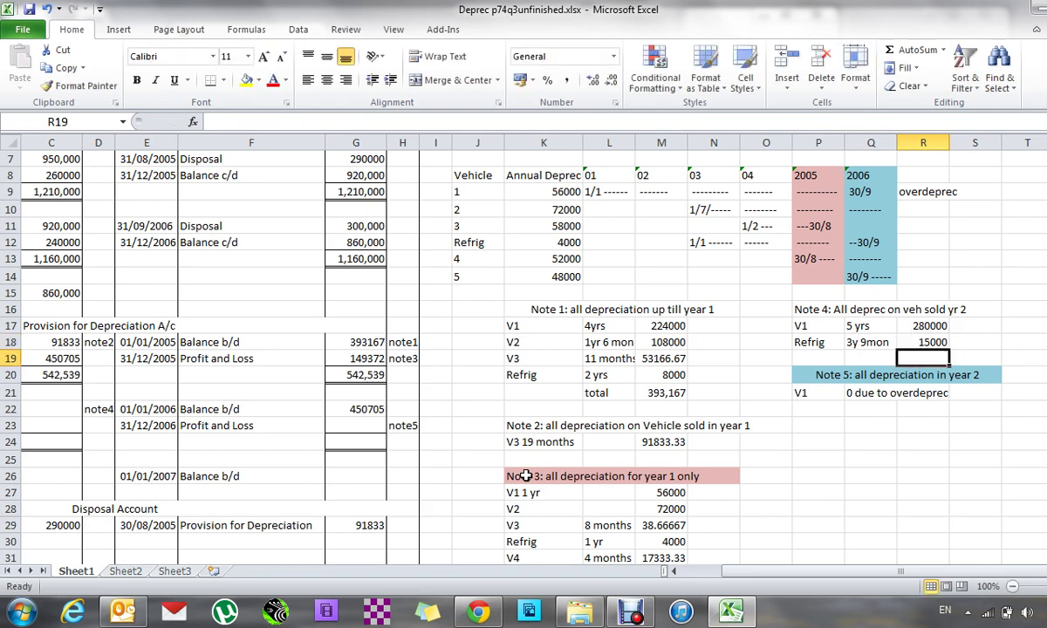
Add a Total label in Q19 under Note 4 and enter 295000 beside it in R19.
{"action": "key", "text": "Down"}
{"action": "key", "text": "Up"}
{"action": "key", "text": "Left"}
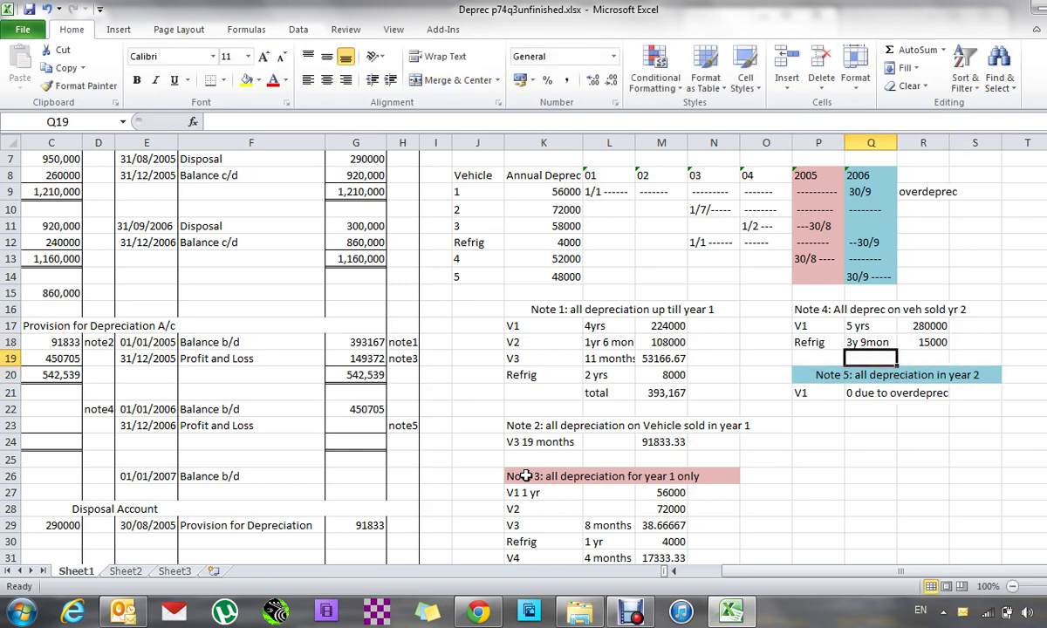
{"action": "type", "text": "Total"}
{"action": "key", "text": "Right"}
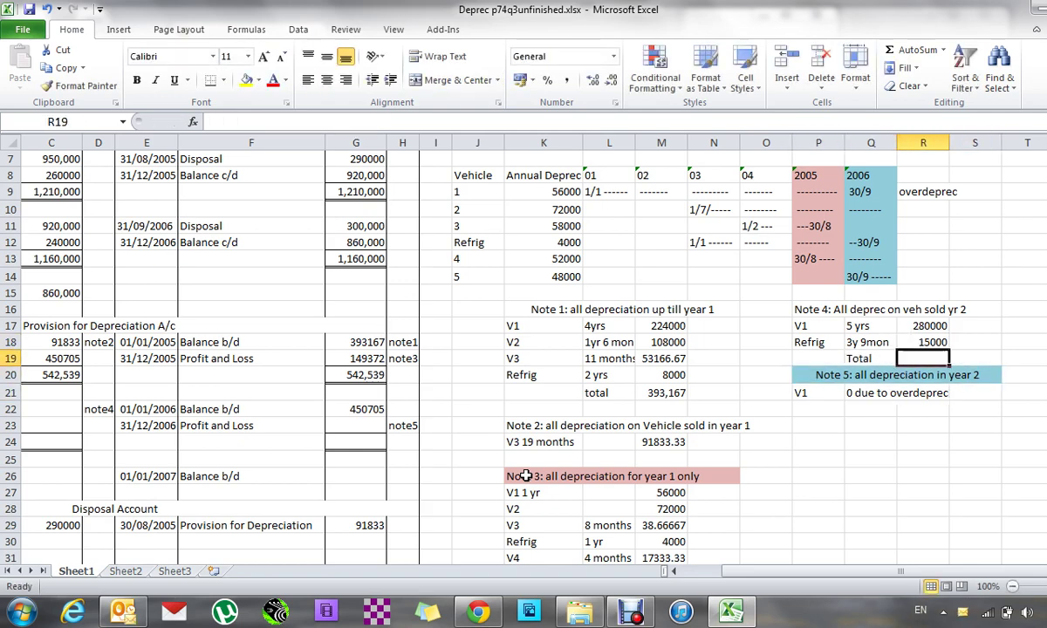
{"action": "type", "text": "2"}
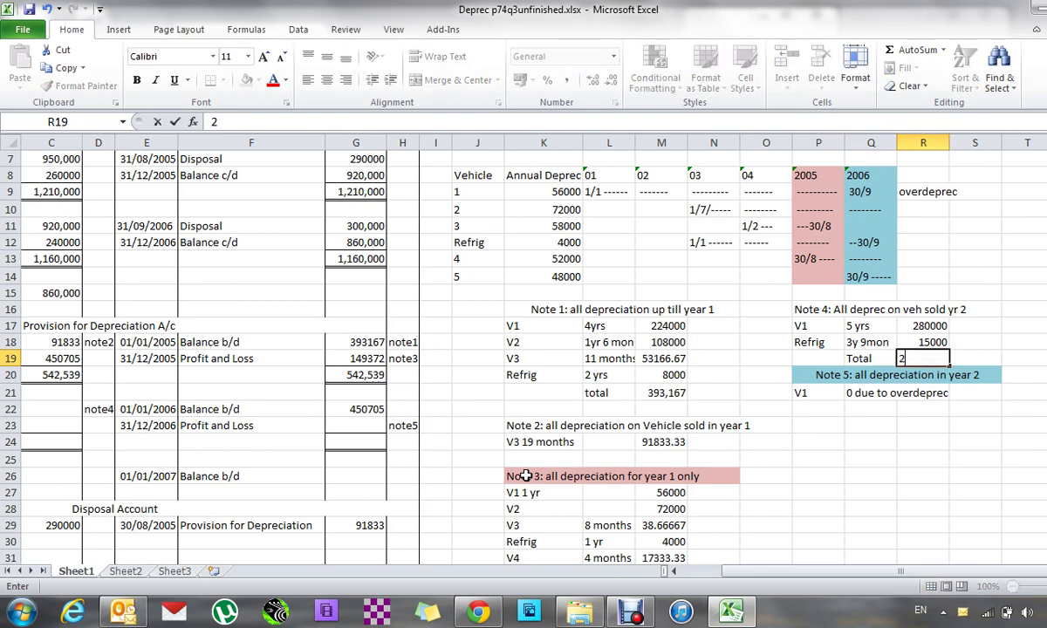
{"action": "type", "text": "95000"}
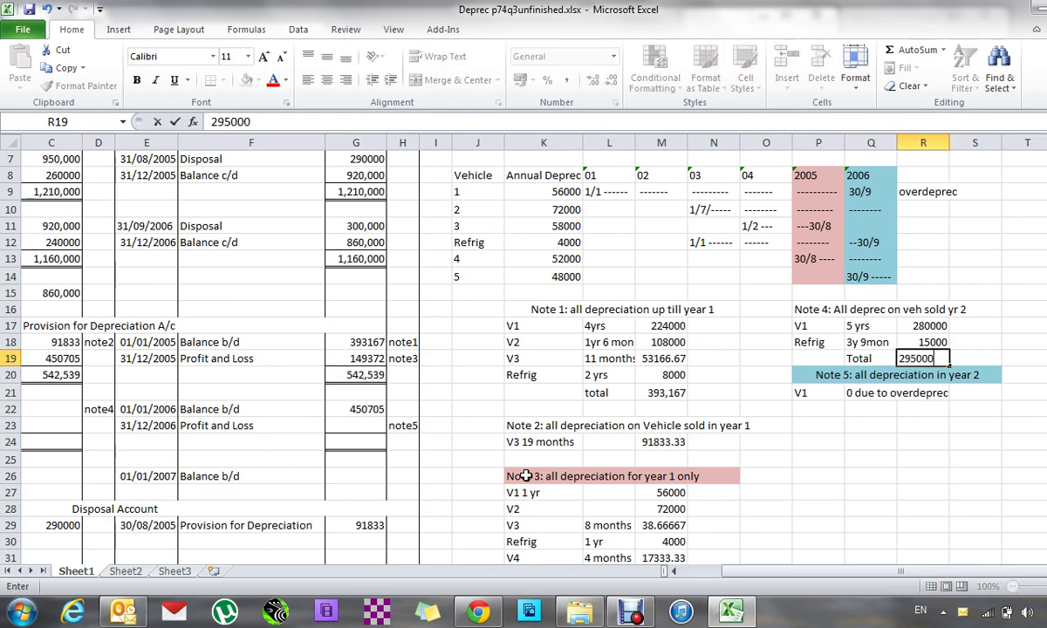
{"action": "key", "text": "Left"}
Enter 295000 in C22 as the note4 debit amount of the Provision for Depreciation account.
{"action": "key", "text": "Left"}
{"action": "key", "text": "Left"}
{"action": "key", "text": "Left"}
{"action": "key", "text": "Left"}
{"action": "key", "text": "Left"}
{"action": "key", "text": "Left"}
{"action": "key", "text": "Left"}
{"action": "key", "text": "Left"}
{"action": "key", "text": "Left"}
{"action": "key", "text": "Left"}
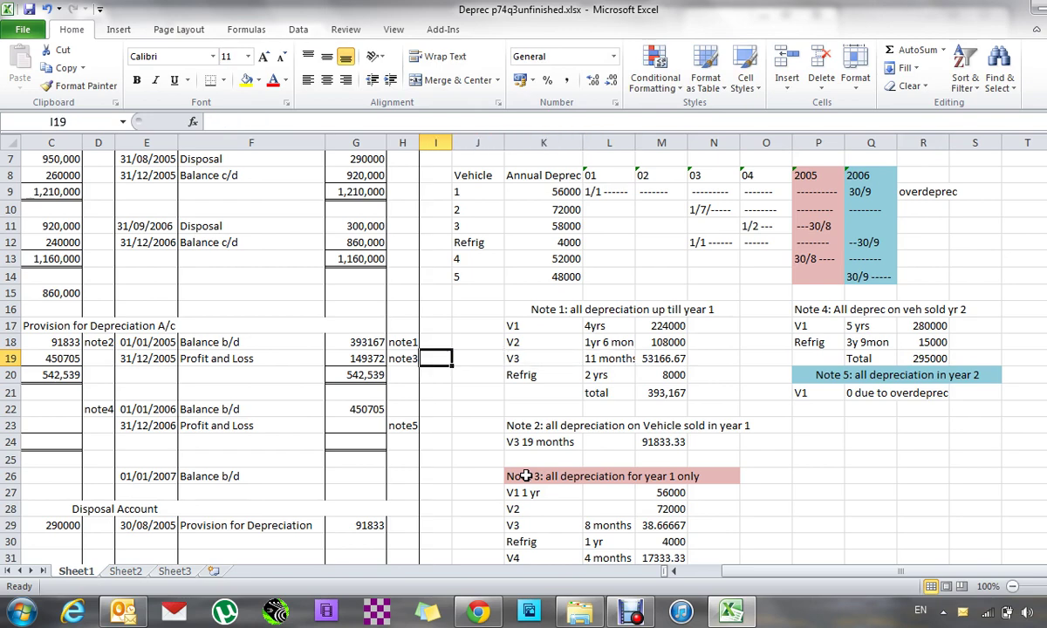
{"action": "key", "text": "Down"}
{"action": "key", "text": "Down"}
{"action": "key", "text": "Down"}
{"action": "key", "text": "Left"}
{"action": "key", "text": "Left"}
{"action": "key", "text": "Left"}
{"action": "key", "text": "Left"}
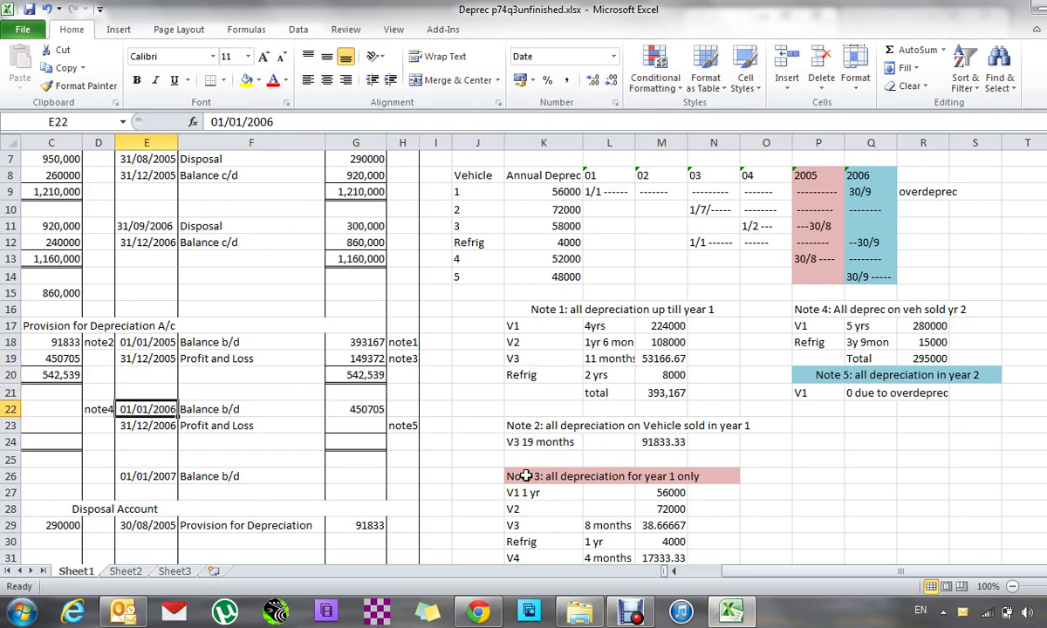
{"action": "type", "text": "295000"}
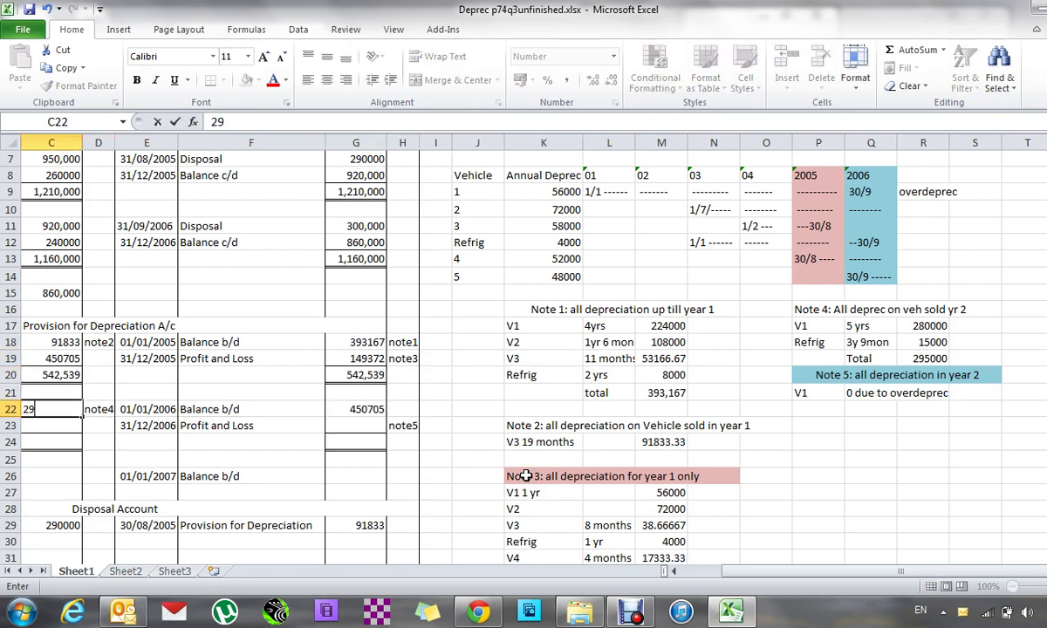
{"action": "key", "text": "Return"}
Add the V2 line to Note 5 in row 22 with a period of 1 yr and depreciation of 72000.
{"action": "key", "text": "Right"}
{"action": "key", "text": "Right"}
{"action": "key", "text": "Right"}
{"action": "key", "text": "Right"}
{"action": "key", "text": "Right"}
{"action": "key", "text": "Right"}
{"action": "key", "text": "Right"}
{"action": "key", "text": "Right"}
{"action": "key", "text": "Right"}
{"action": "key", "text": "Right"}
{"action": "key", "text": "Right"}
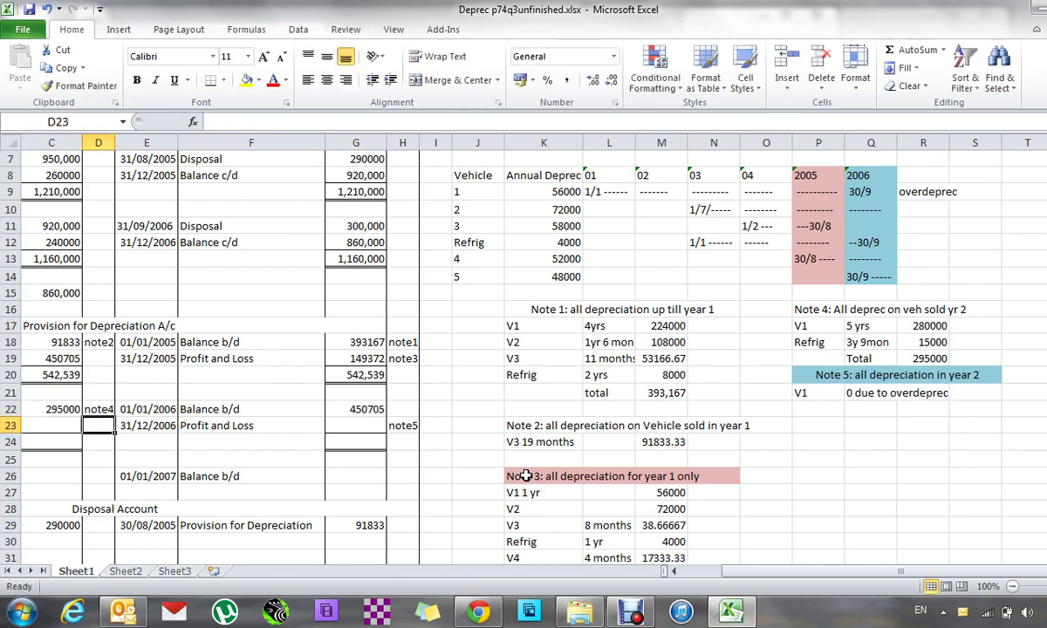
{"action": "key", "text": "Right"}
{"action": "key", "text": "Right"}
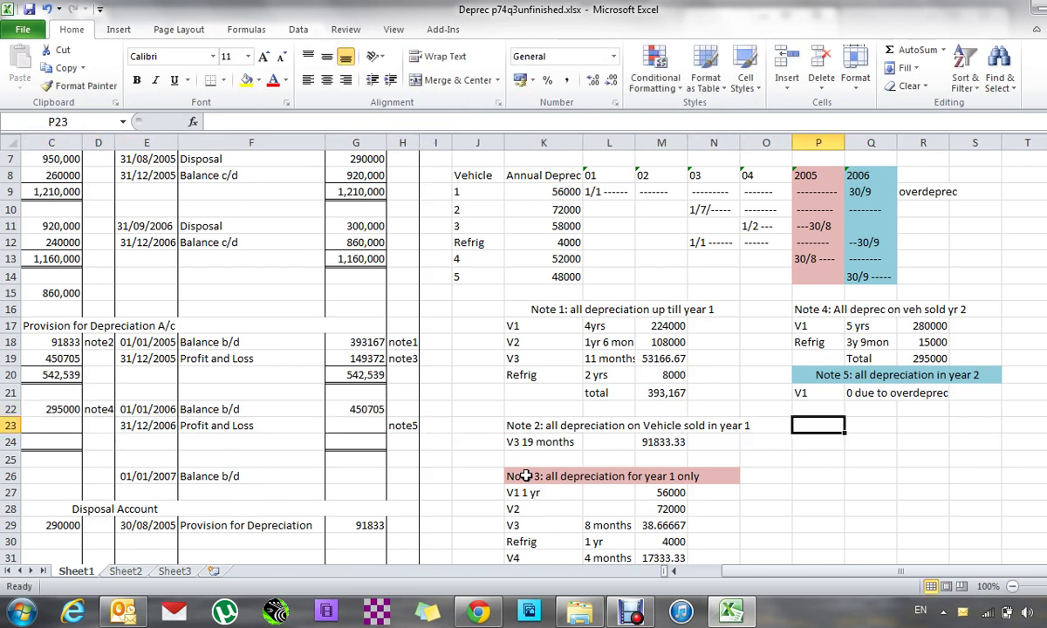
{"action": "key", "text": "Up"}
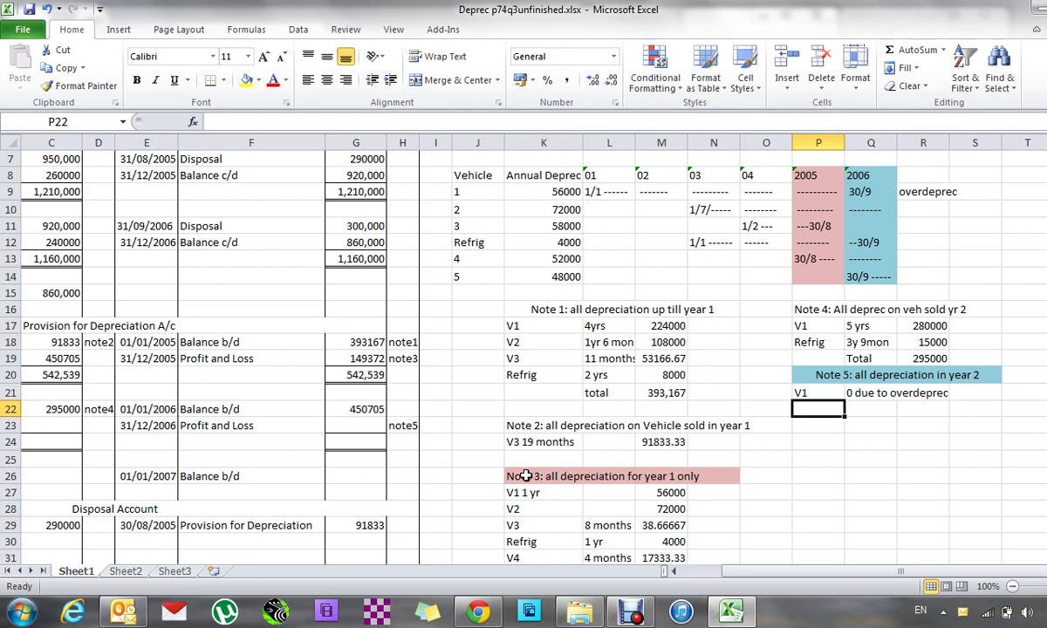
{"action": "type", "text": "V2"}
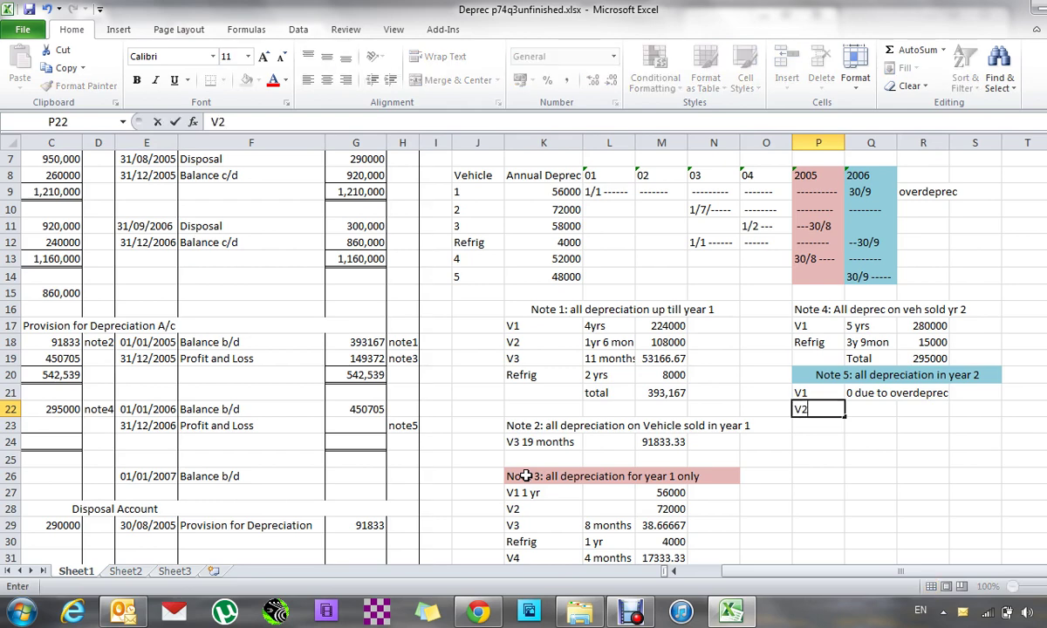
{"action": "key", "text": "Tab"}
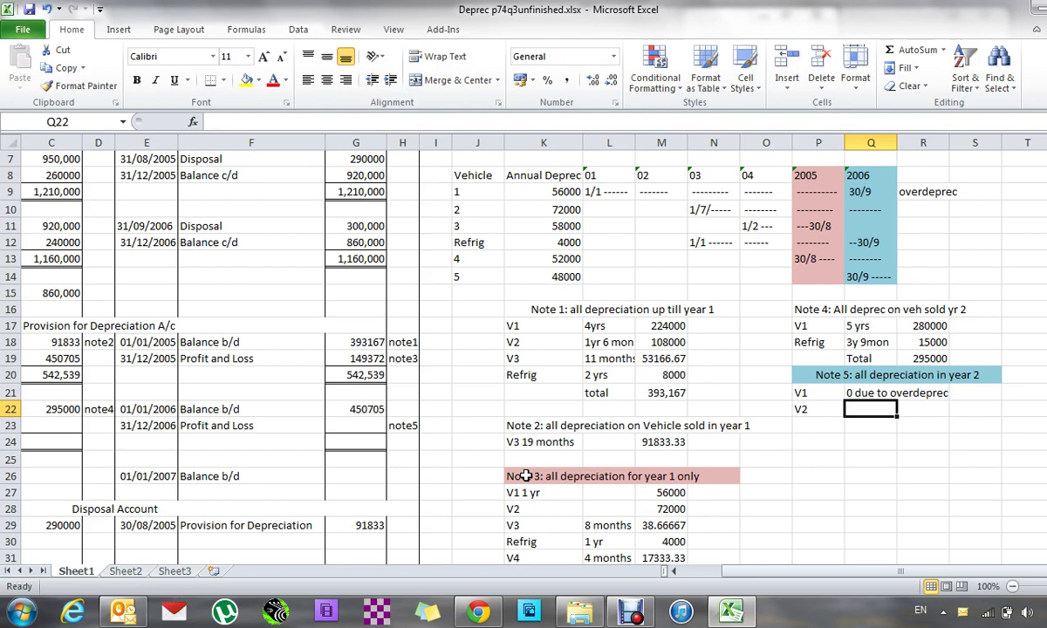
{"action": "type", "text": "1 yr"}
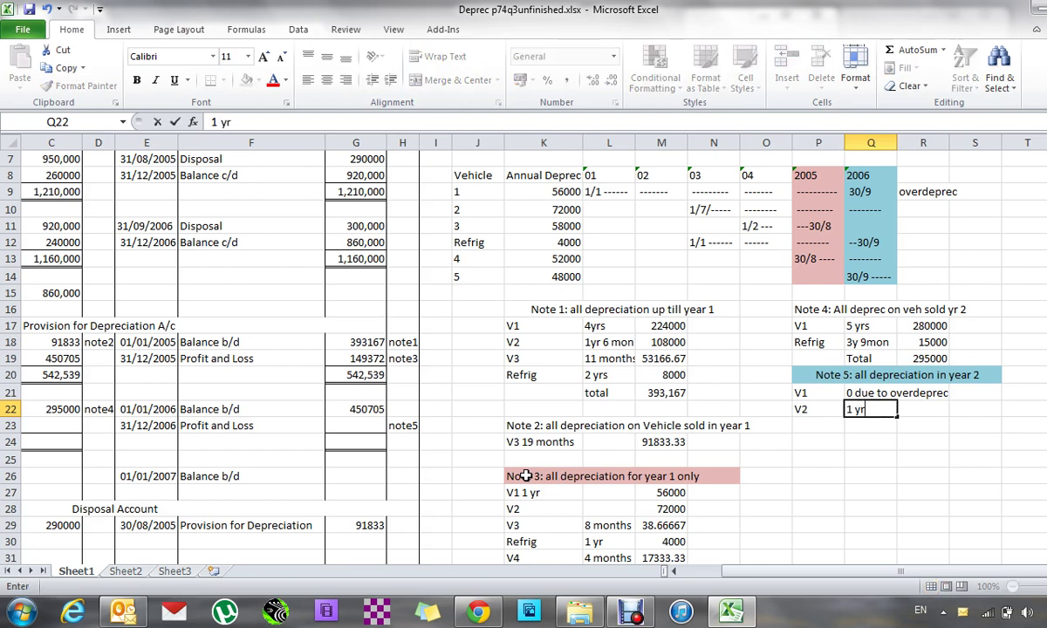
{"action": "key", "text": "Tab"}
{"action": "type", "text": "72000"}
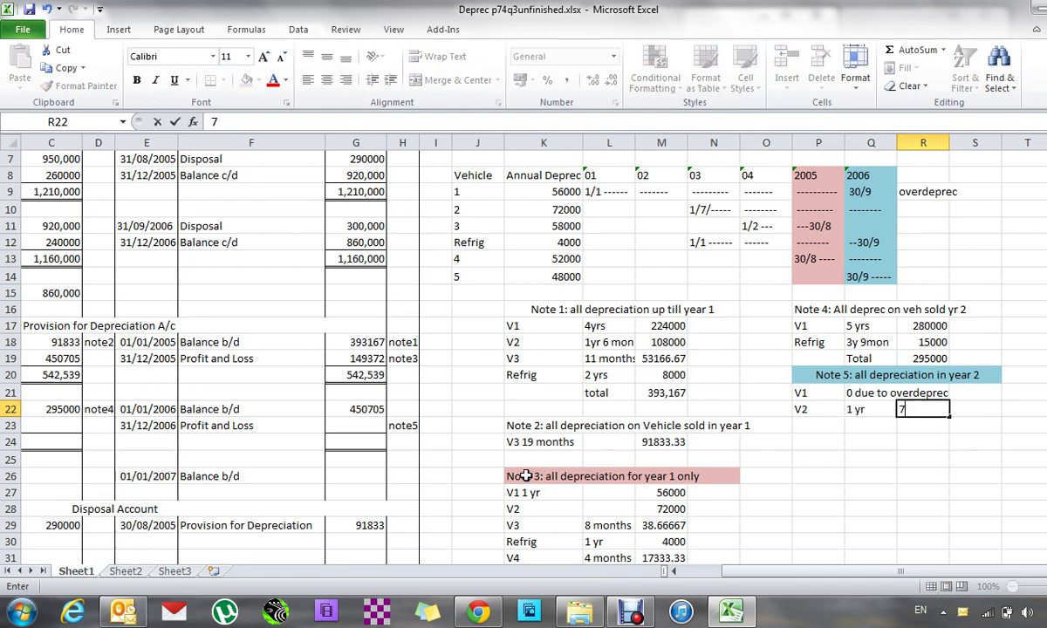
{"action": "key", "text": "Return"}
Add the Refrig line to Note 5 in row 23 with a period of 9months and depreciation of 3000.
{"action": "key", "text": "Left"}
{"action": "key", "text": "Left"}
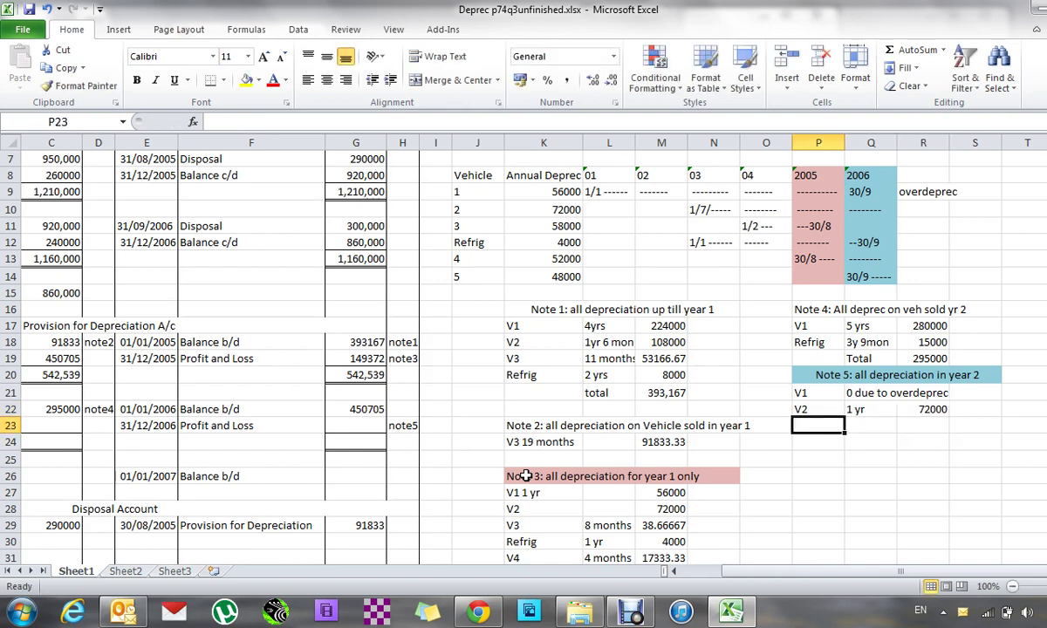
{"action": "type", "text": "Refrig"}
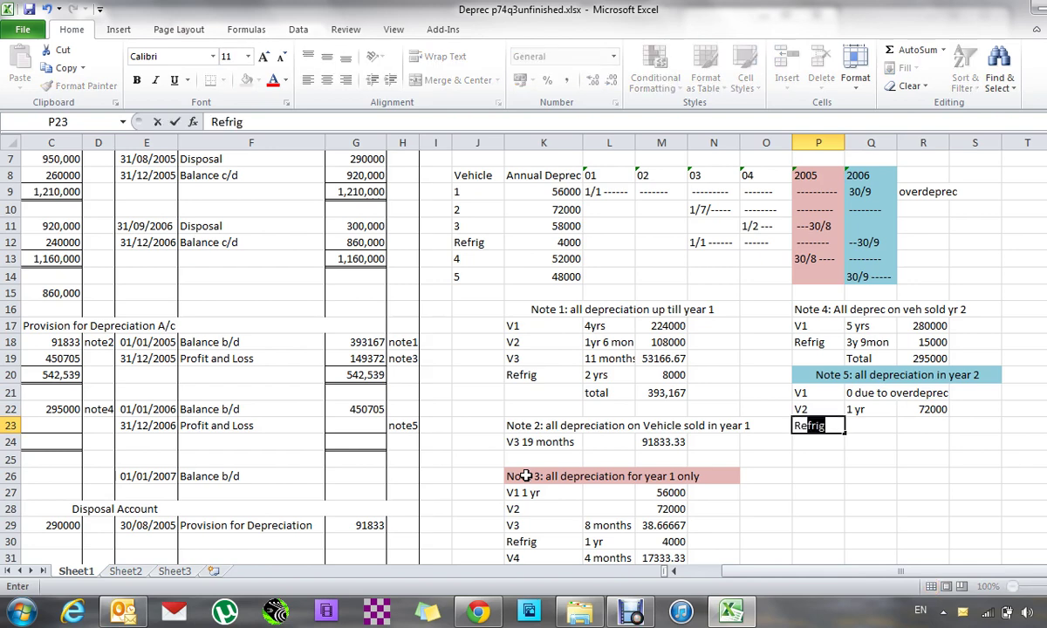
{"action": "key", "text": "Tab"}
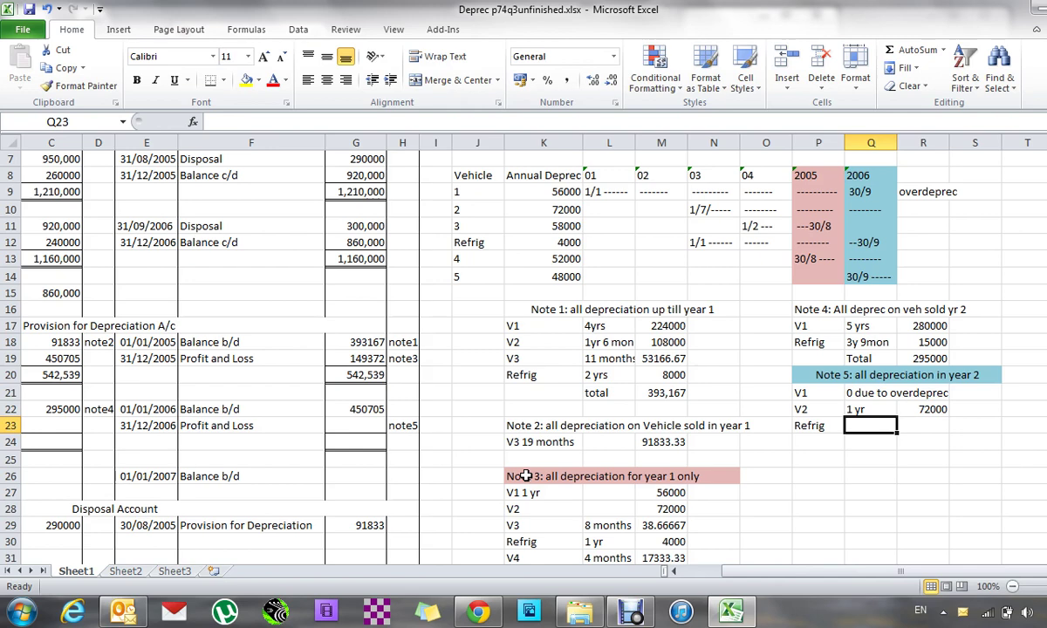
{"action": "type", "text": "9m"}
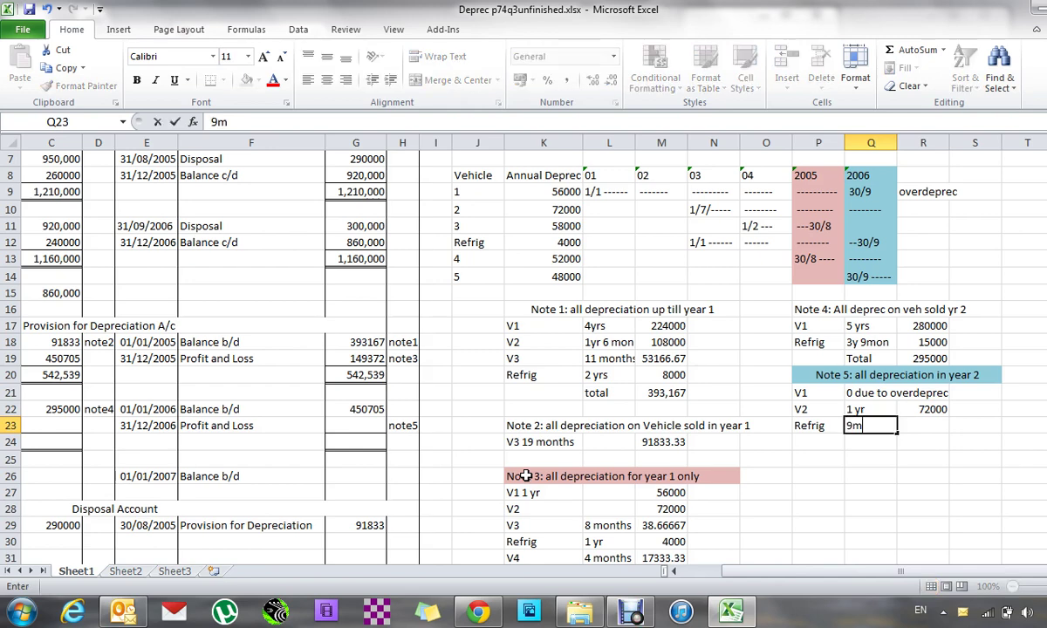
{"action": "type", "text": "onths"}
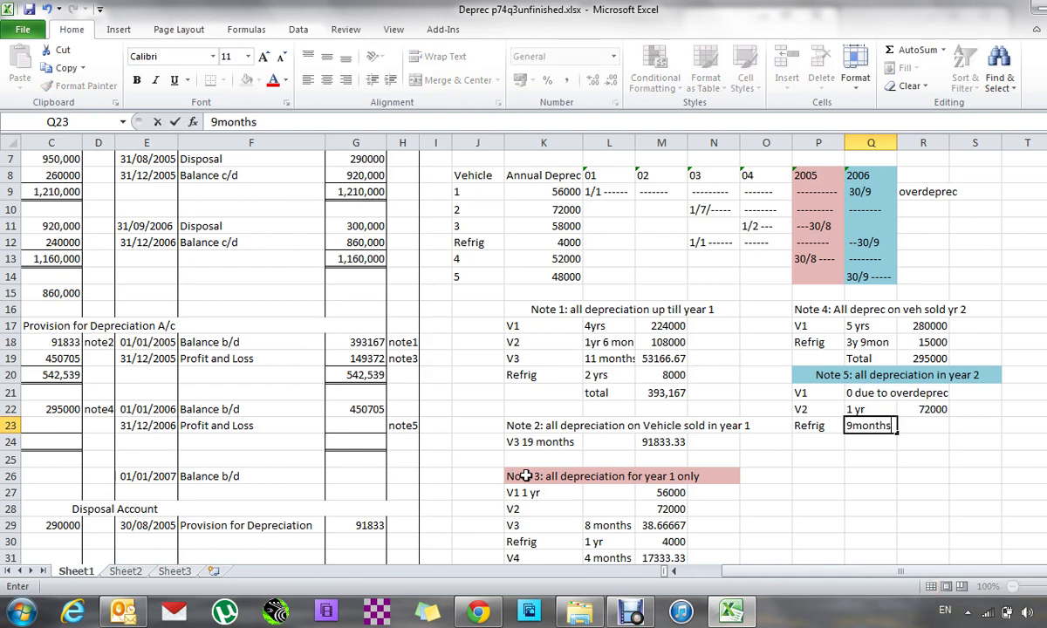
{"action": "key", "text": "Tab"}
{"action": "type", "text": "3"}
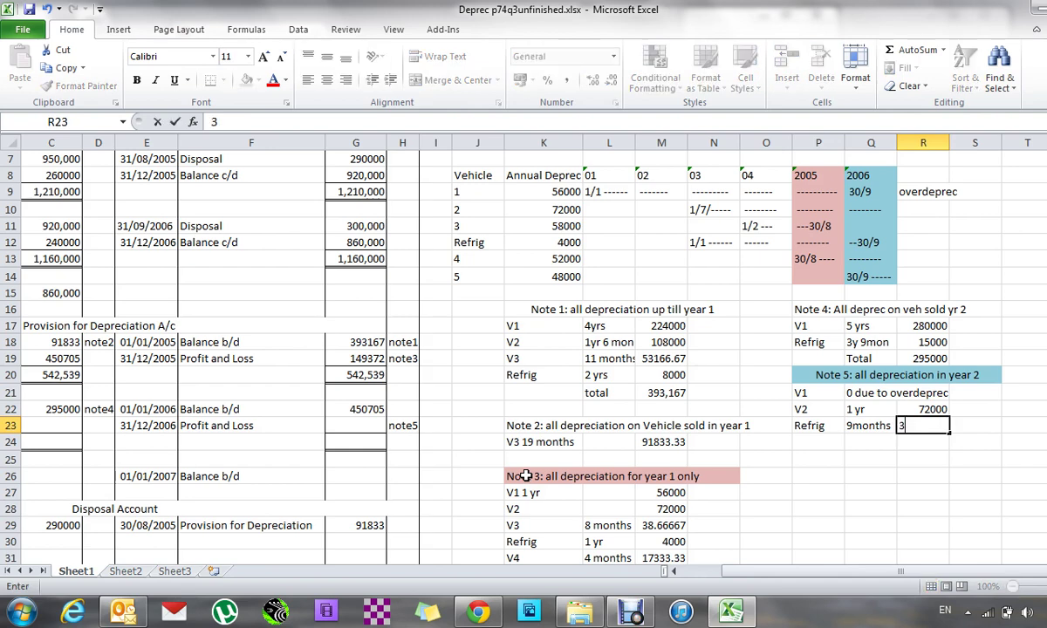
{"action": "type", "text": "000"}
{"action": "key", "text": "Return"}
Add the labels V4 in P24 and V5 in P25 under Note 5.
{"action": "key", "text": "Left"}
{"action": "key", "text": "Left"}
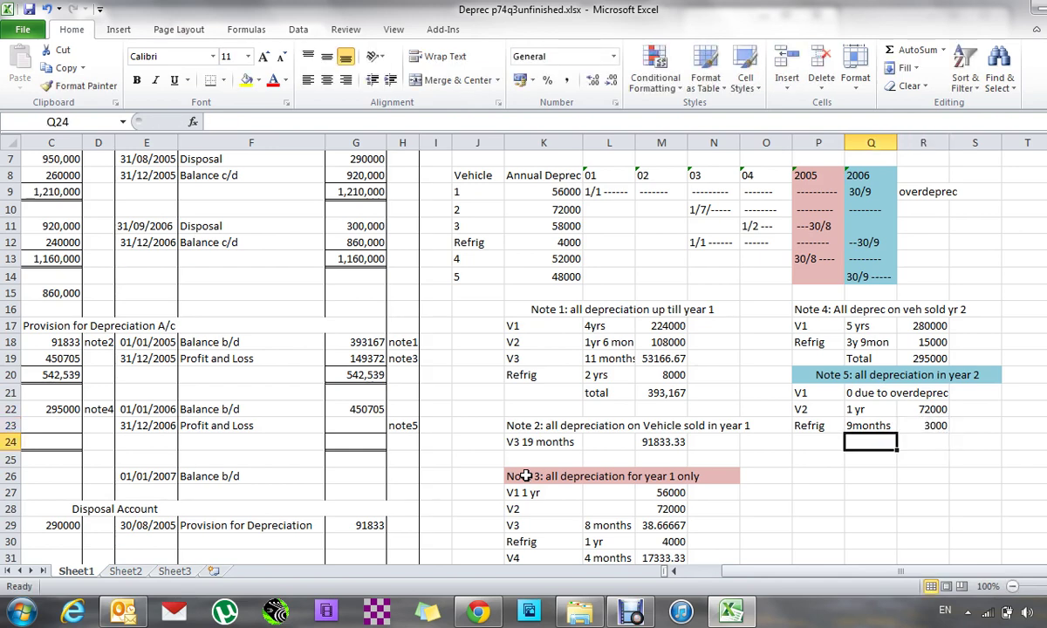
{"action": "type", "text": "V4"}
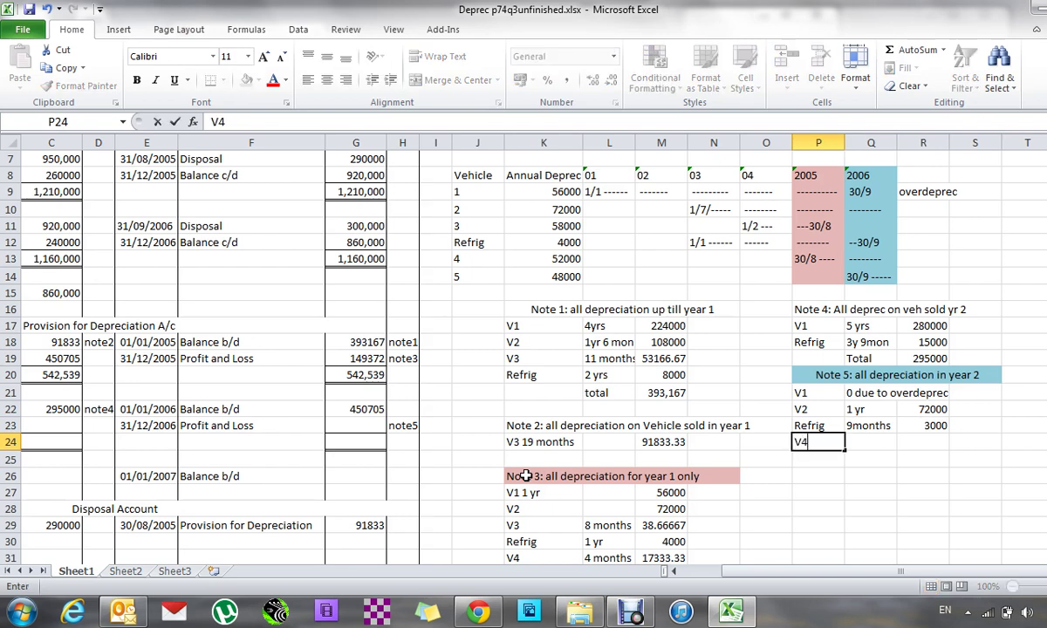
{"action": "key", "text": "Return"}
{"action": "key", "text": "Up"}
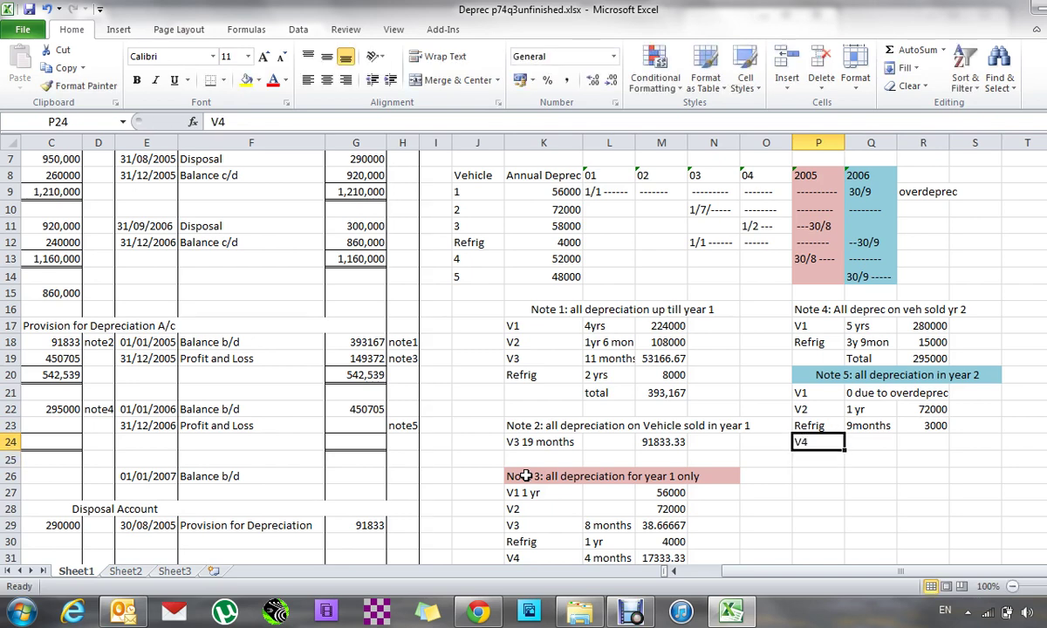
{"action": "key", "text": "Down"}
{"action": "type", "text": "V5"}
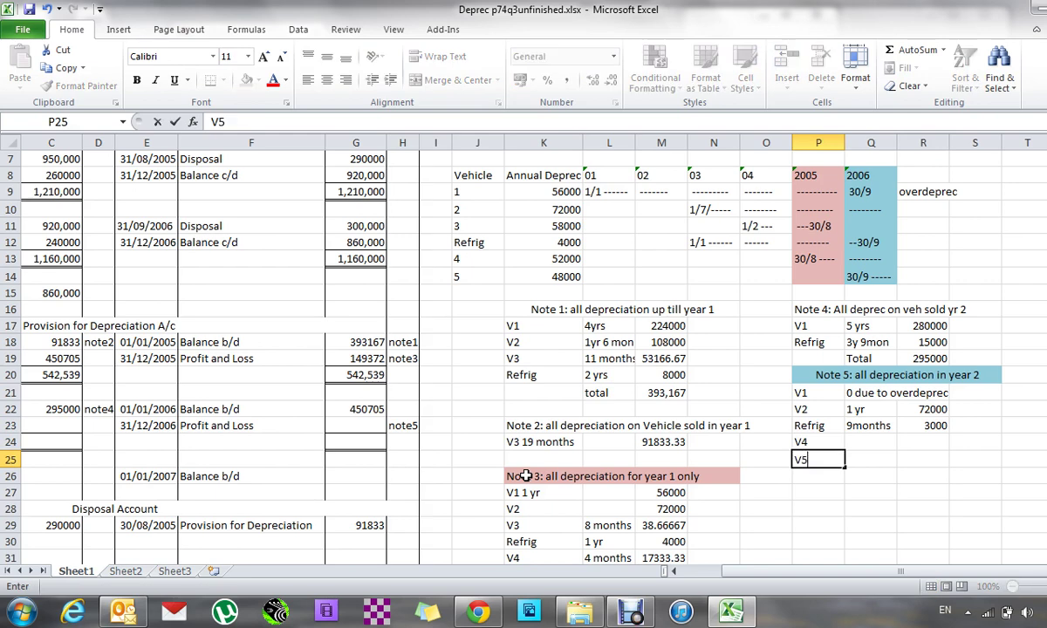
Fill in the V4 line of Note 5 with a period of 1 yr and depreciation of 52000.
{"action": "key", "text": "Up"}
{"action": "key", "text": "Right"}
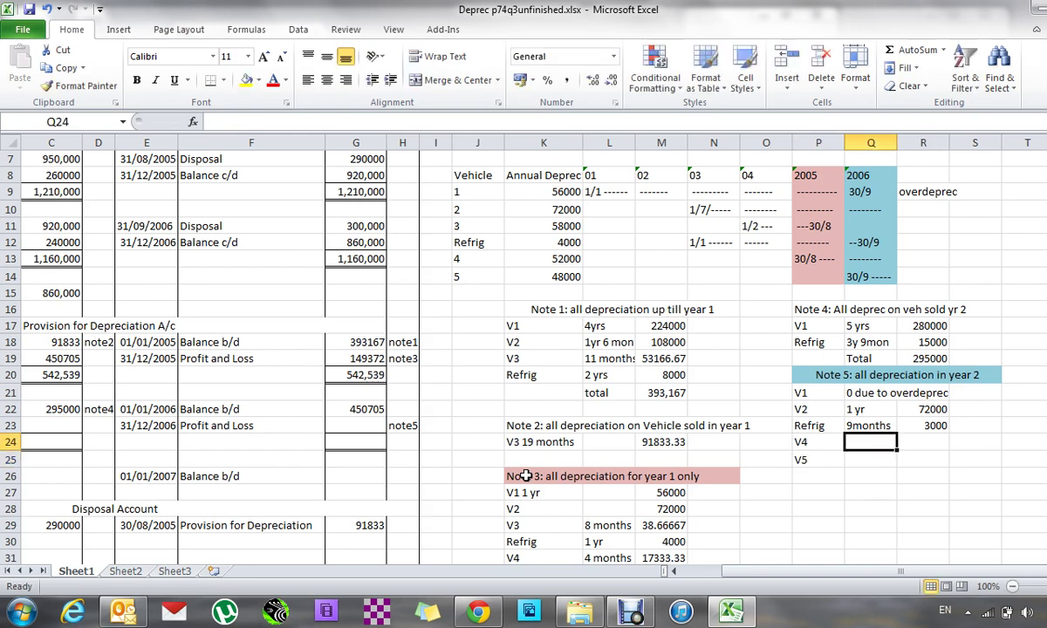
{"action": "type", "text": "1 yr"}
{"action": "key", "text": "Right"}
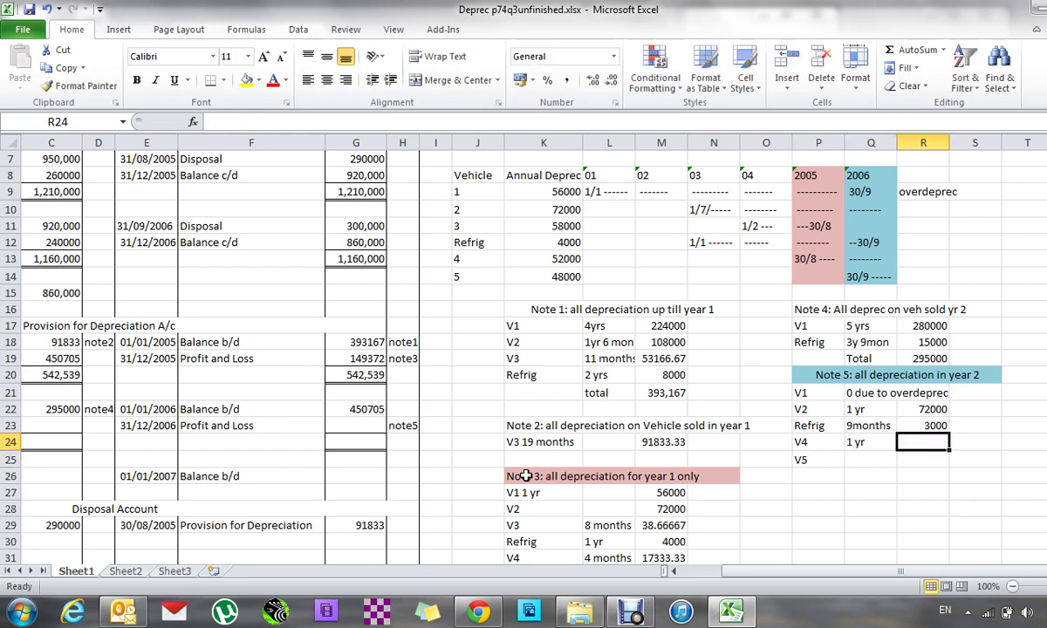
{"action": "type", "text": "52000"}
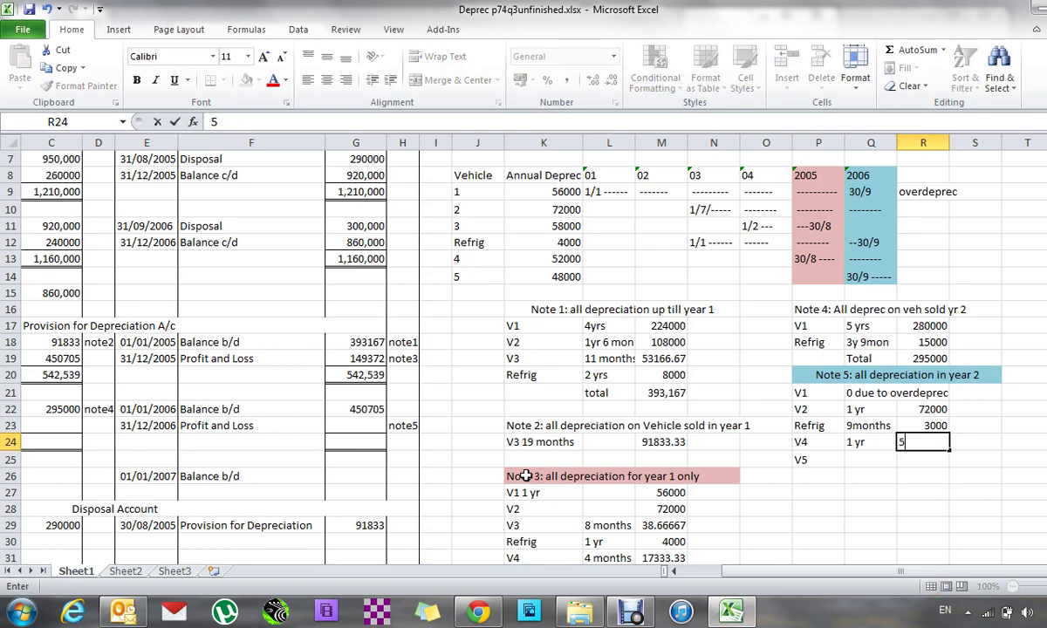
{"action": "key", "text": "Return"}
Fill in the V5 line of Note 5 with a period of 3months and depreciation of 12000.
{"action": "key", "text": "Left"}
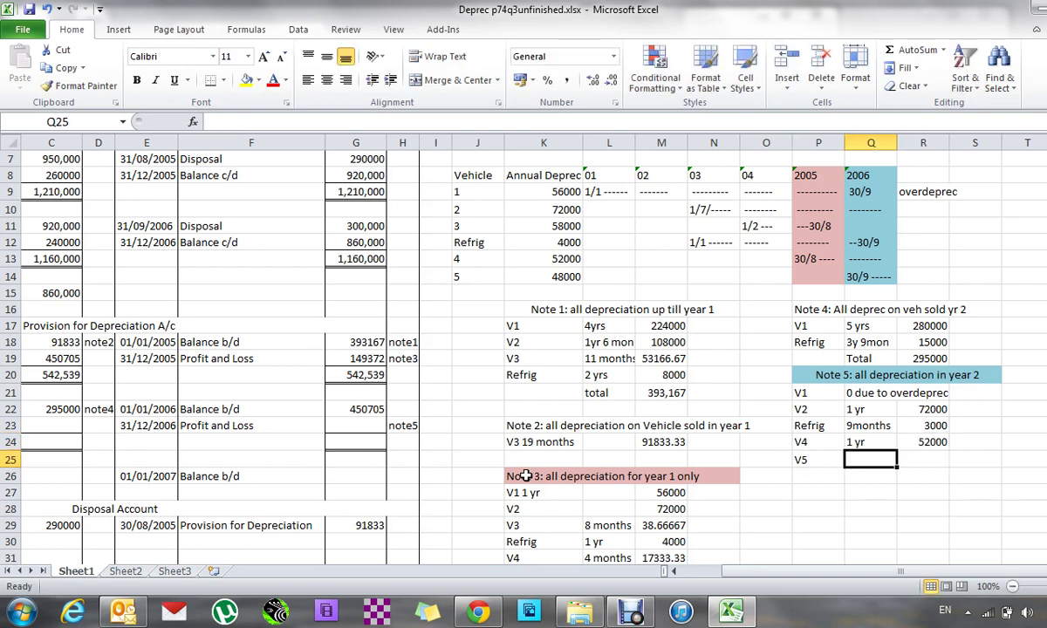
{"action": "type", "text": "3 mo"}
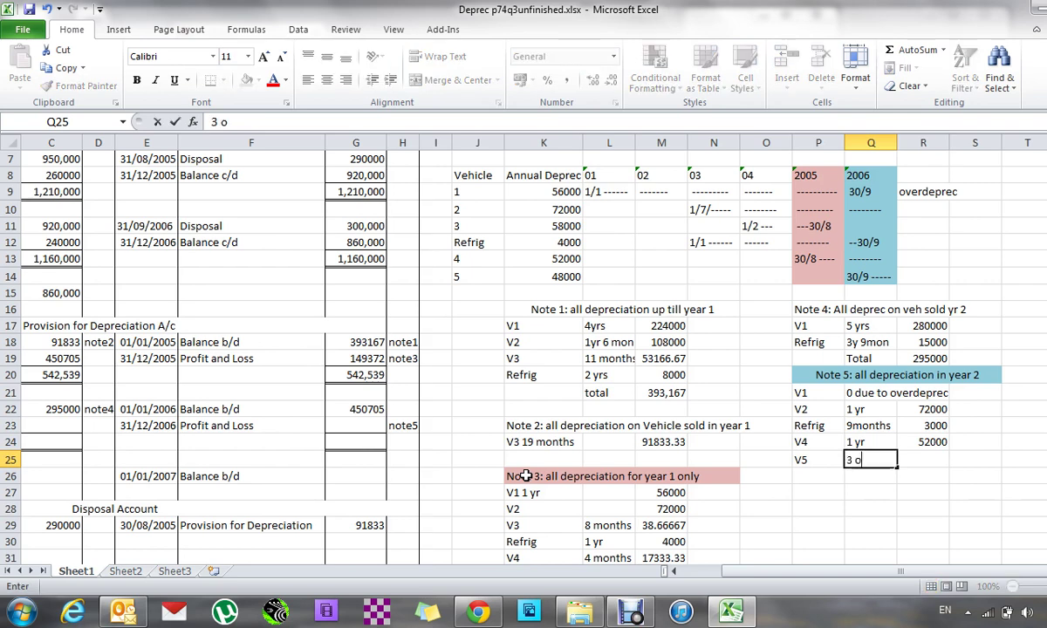
{"action": "key", "text": "BackSpace"}
{"action": "key", "text": "BackSpace"}
{"action": "key", "text": "BackSpace"}
{"action": "type", "text": "months"}
{"action": "key", "text": "Right"}
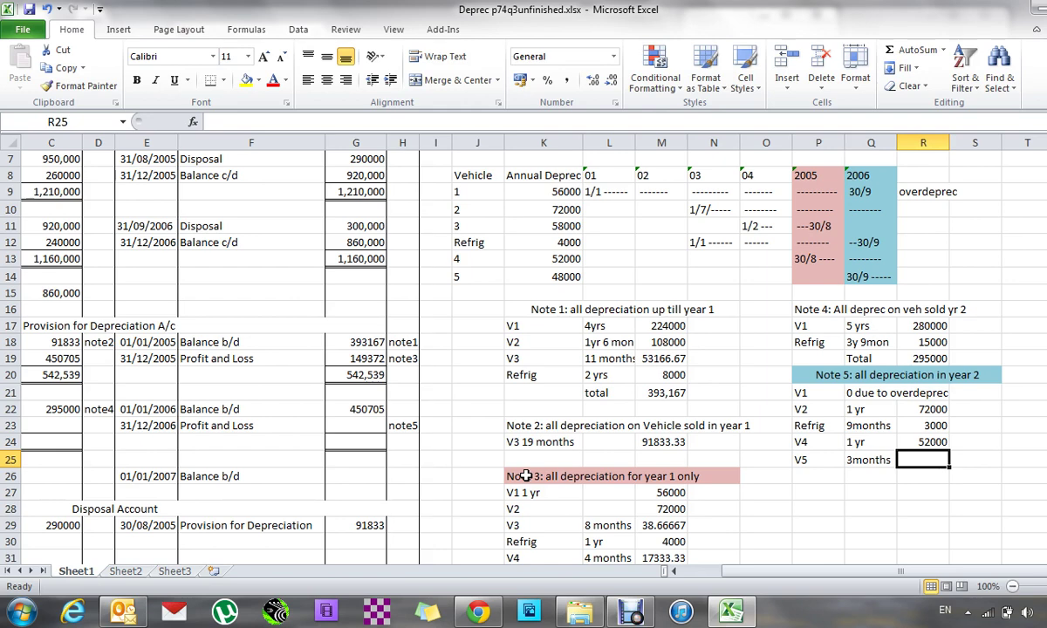
{"action": "type", "text": "12000"}
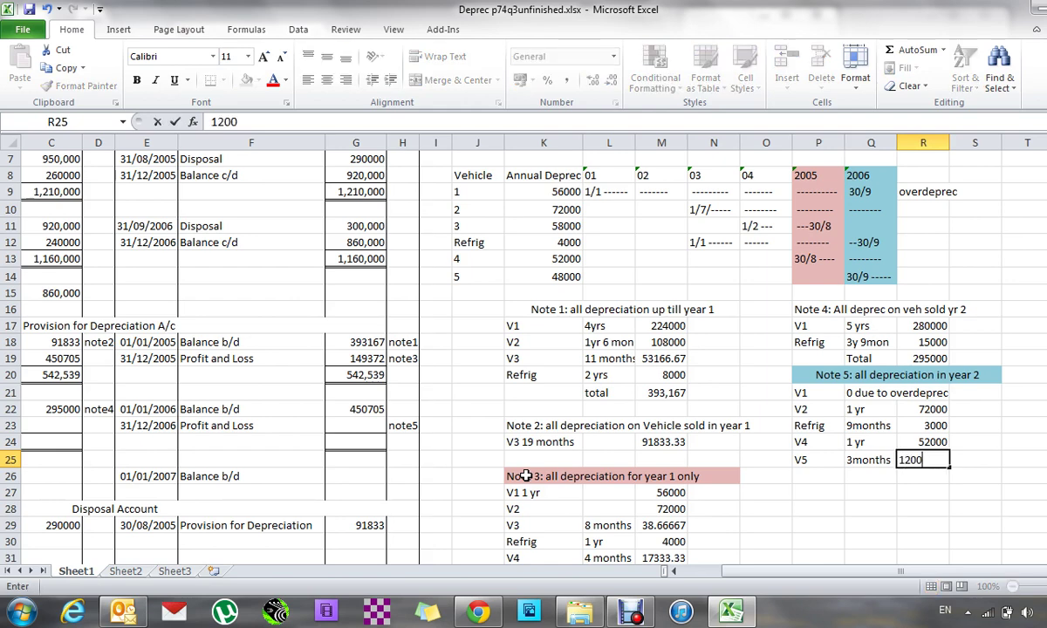
{"action": "key", "text": "Return"}
Add a Total label in Q26 under Note 5 and sum R22:R25 beside it in R26.
{"action": "key", "text": "Left"}
{"action": "type", "text": "Total"}
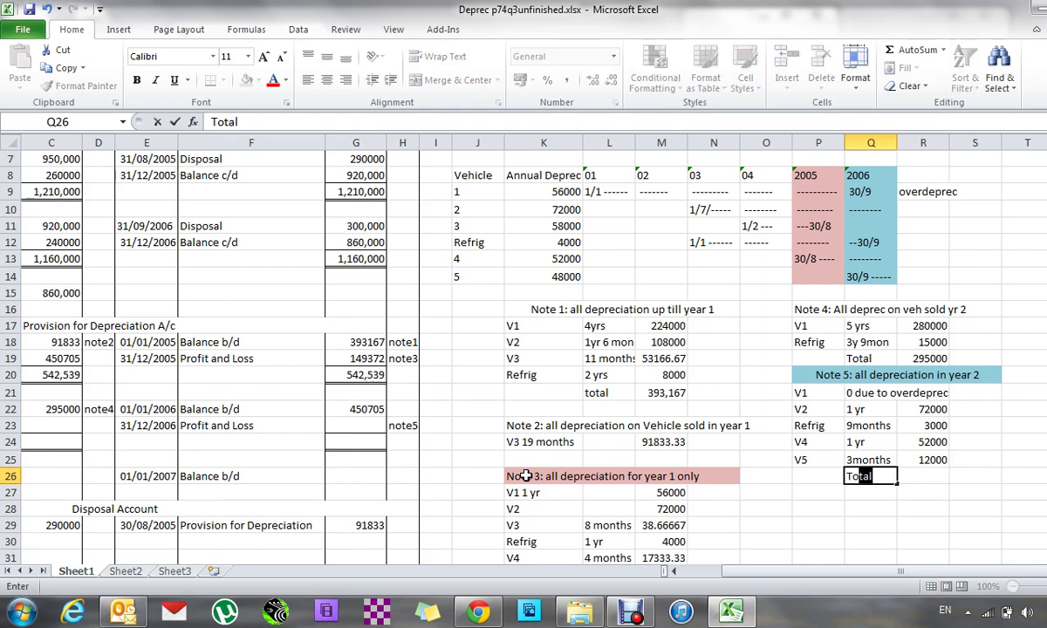
{"action": "key", "text": "Right"}
{"action": "type", "text": "=s"}
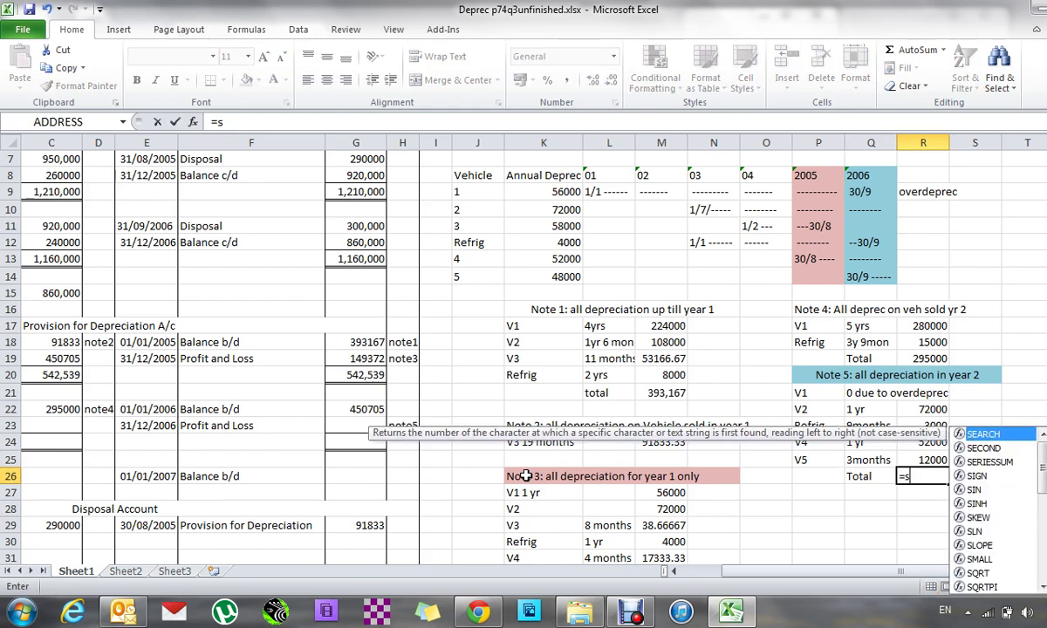
{"action": "type", "text": "um"}
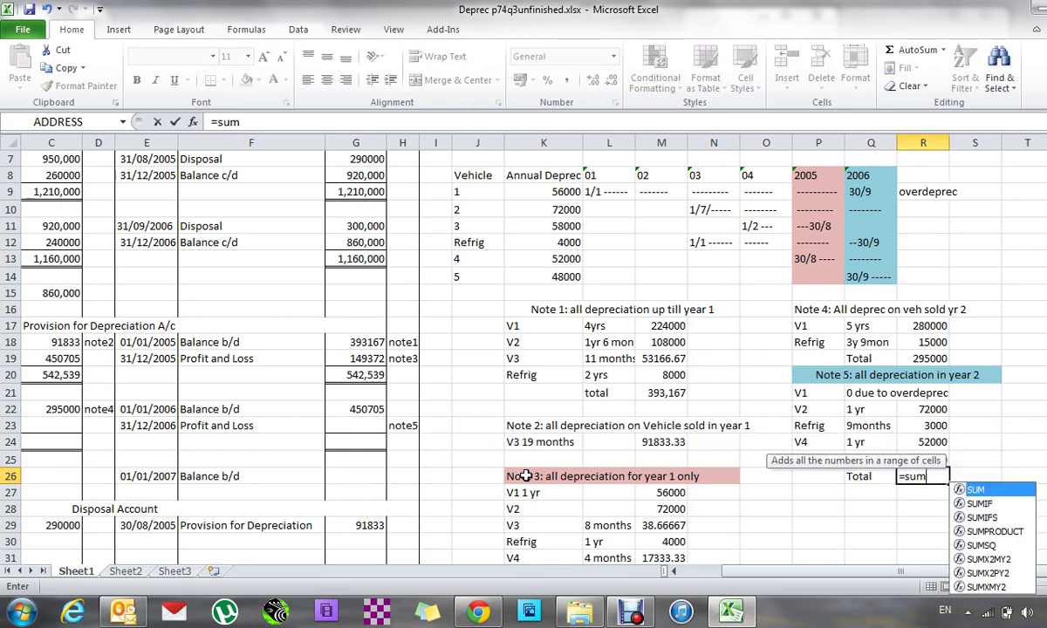
{"action": "type", "text": "("}
{"action": "key", "text": "Up"}
{"action": "key", "text": "Up"}
{"action": "key", "text": "Up"}
{"action": "key", "text": "Up"}
{"action": "key", "text": "Up"}
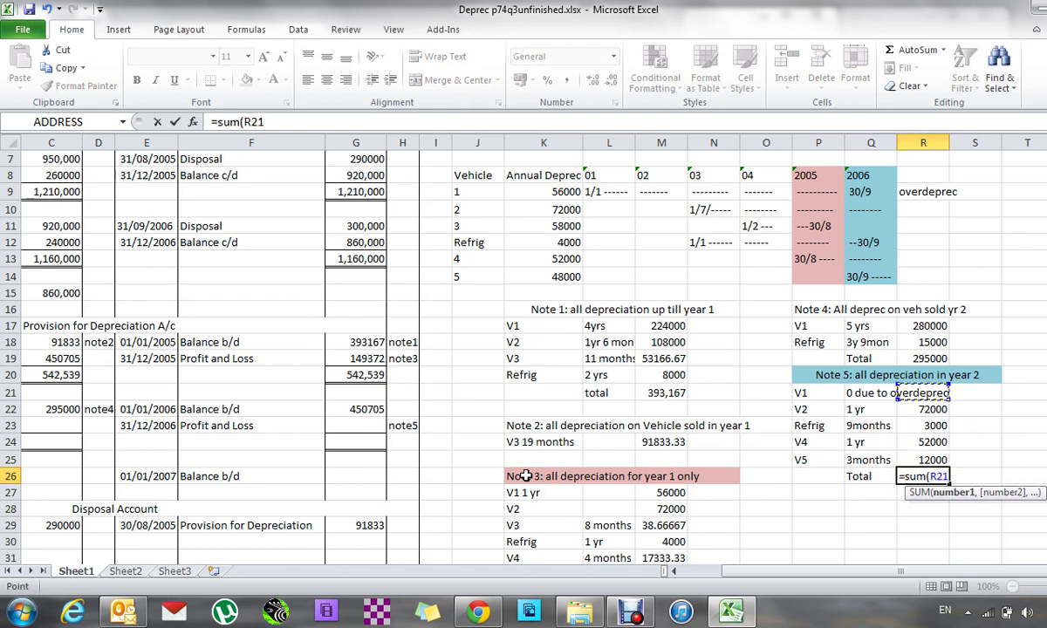
{"action": "key", "text": "Down"}
{"action": "key", "text": "F8"}
{"action": "key", "text": "Down"}
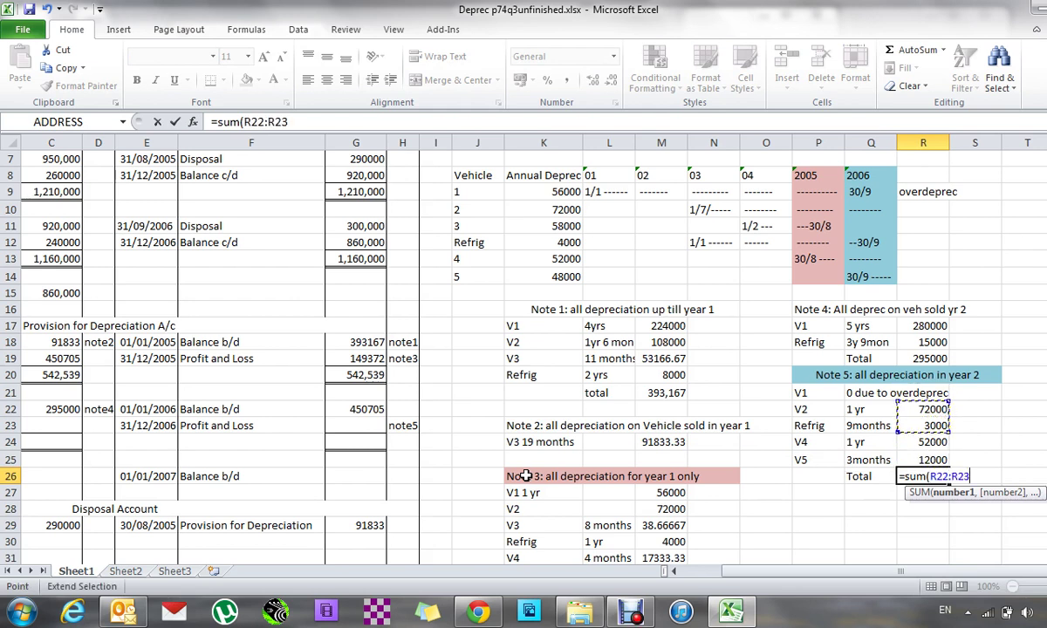
{"action": "key", "text": "Down"}
{"action": "key", "text": "Down"}
{"action": "key", "text": "Return"}
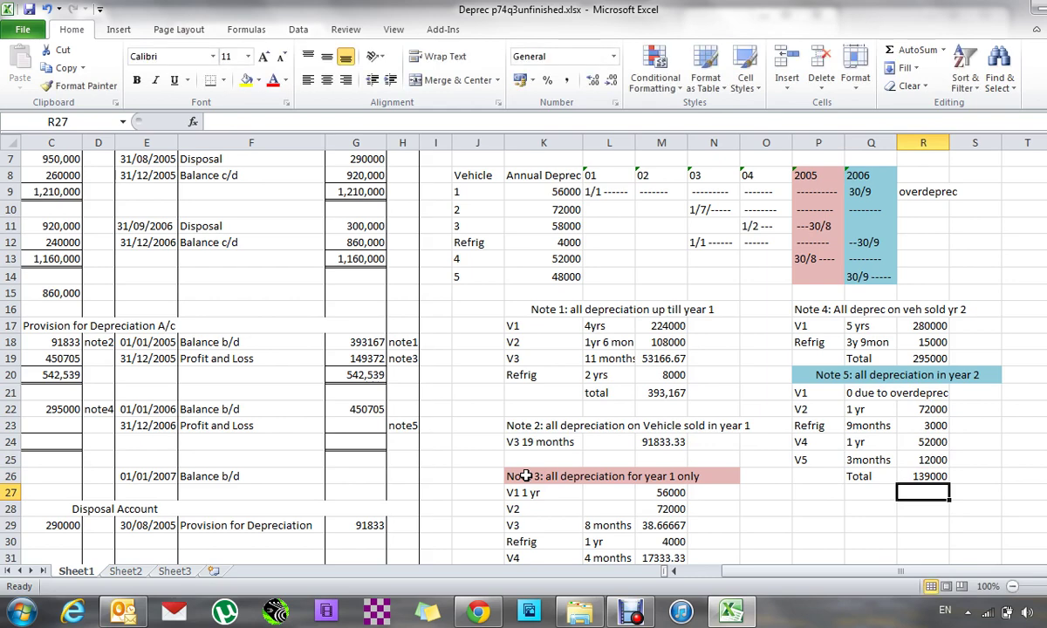
Enter 139000 in G23 as the 31/12/2006 Profit and Loss amount of the Provision for Depreciation account.
{"action": "key", "text": "Left"}
{"action": "key", "text": "Left"}
{"action": "key", "text": "Right"}
{"action": "key", "text": "Left"}
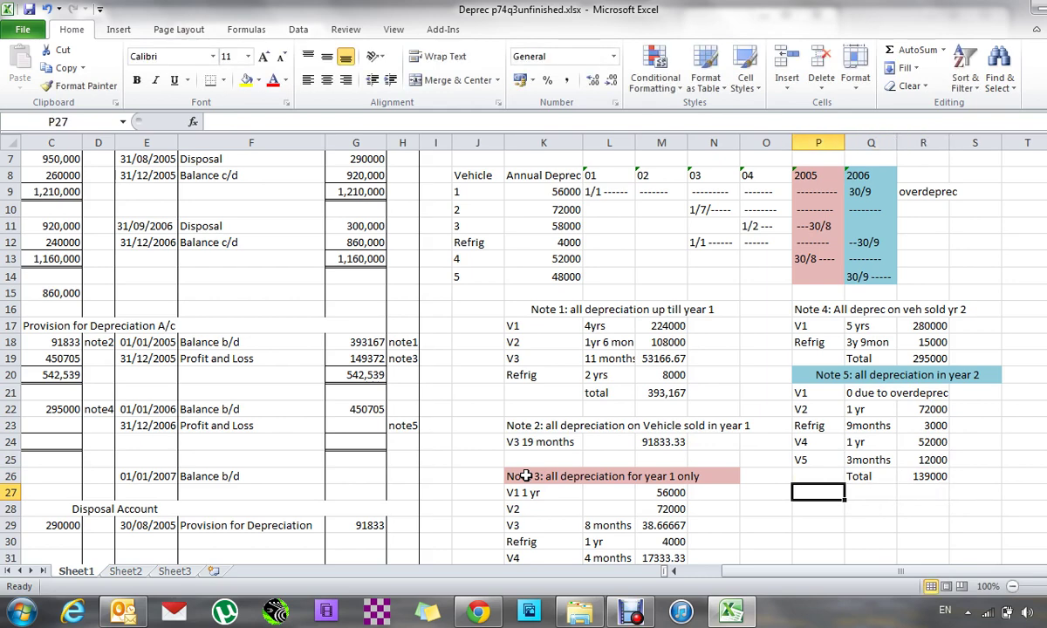
{"action": "key", "text": "Left"}
{"action": "key", "text": "Left"}
{"action": "key", "text": "Left"}
{"action": "key", "text": "Left"}
{"action": "key", "text": "Left"}
{"action": "key", "text": "Left"}
{"action": "key", "text": "Left"}
{"action": "key", "text": "Left"}
{"action": "key", "text": "Left"}
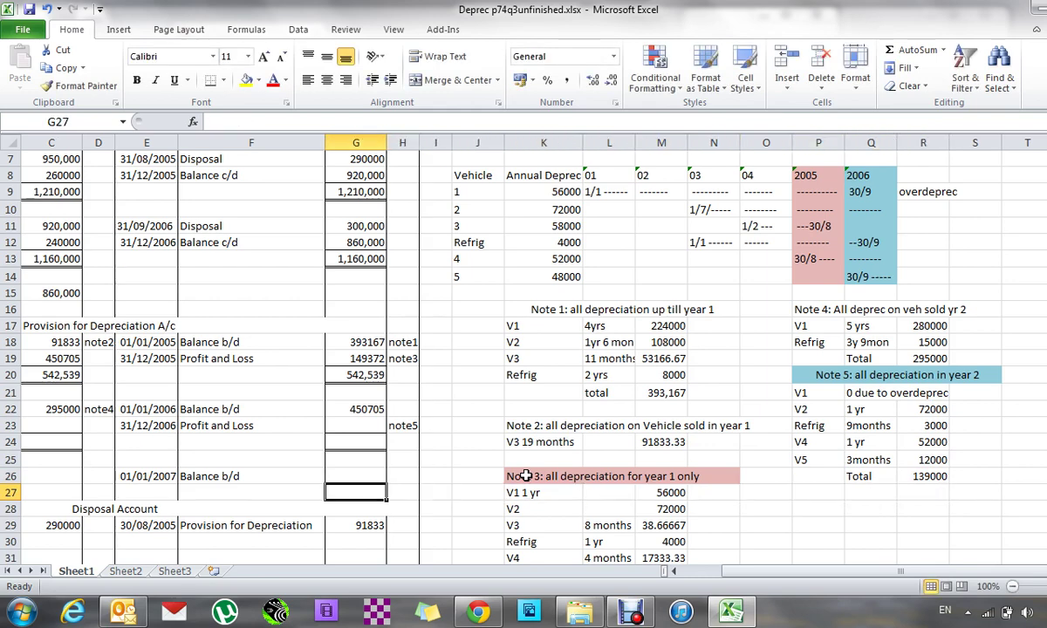
{"action": "key", "text": "Up"}
{"action": "key", "text": "Up"}
{"action": "key", "text": "Up"}
{"action": "key", "text": "Up"}
{"action": "type", "text": "139000"}
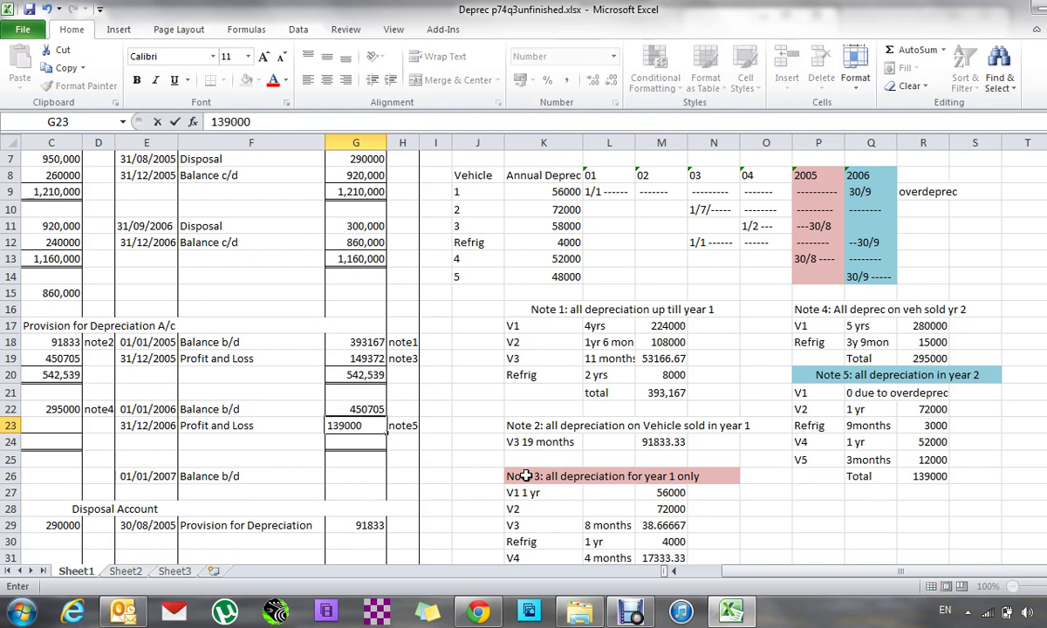
{"action": "key", "text": "Return"}
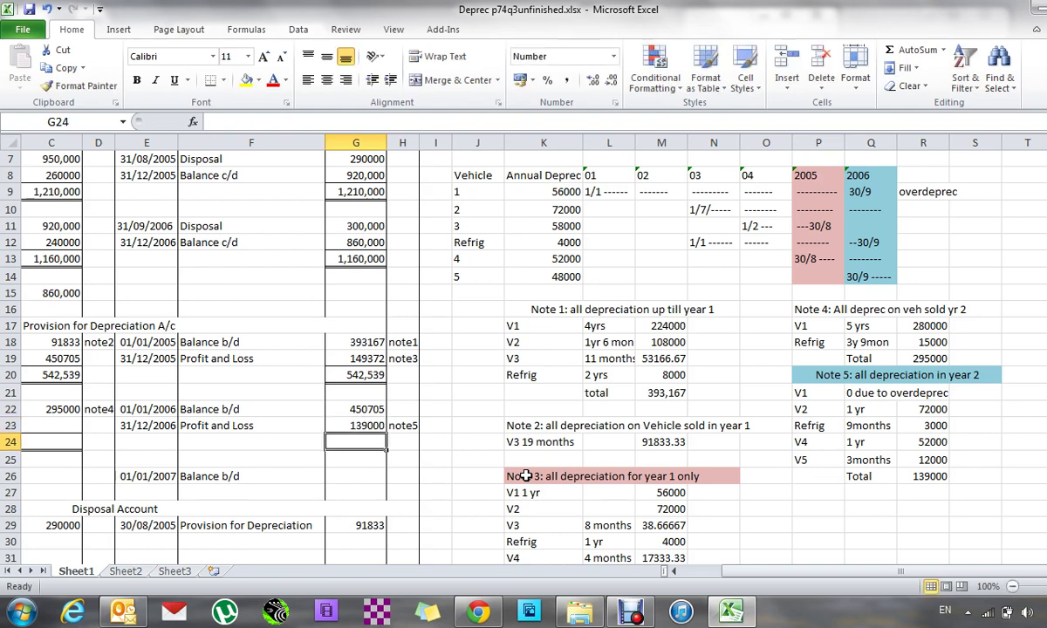
Total the 2006 credit side of the Provision for Depreciation account in G24 with =G22+G23.
{"action": "key", "text": "Left"}
{"action": "key", "text": "Left"}
{"action": "key", "text": "Left"}
{"action": "key", "text": "Left"}
{"action": "key", "text": "Left"}
{"action": "key", "text": "Left"}
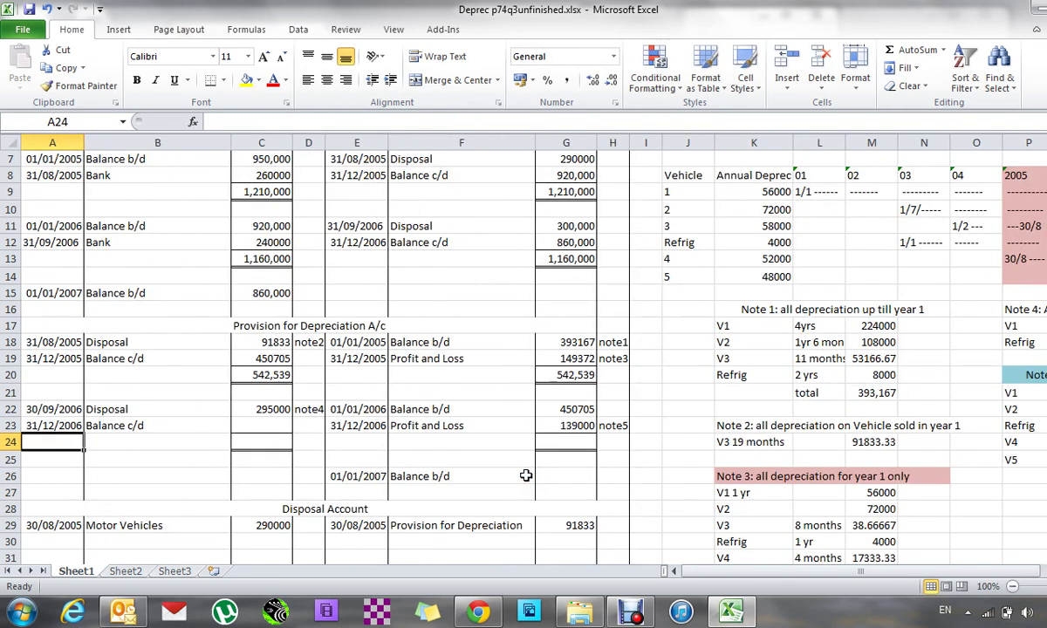
{"action": "key", "text": "Right"}
{"action": "key", "text": "Right"}
{"action": "key", "text": "Right"}
{"action": "key", "text": "Right"}
{"action": "key", "text": "Right"}
{"action": "key", "text": "Right"}
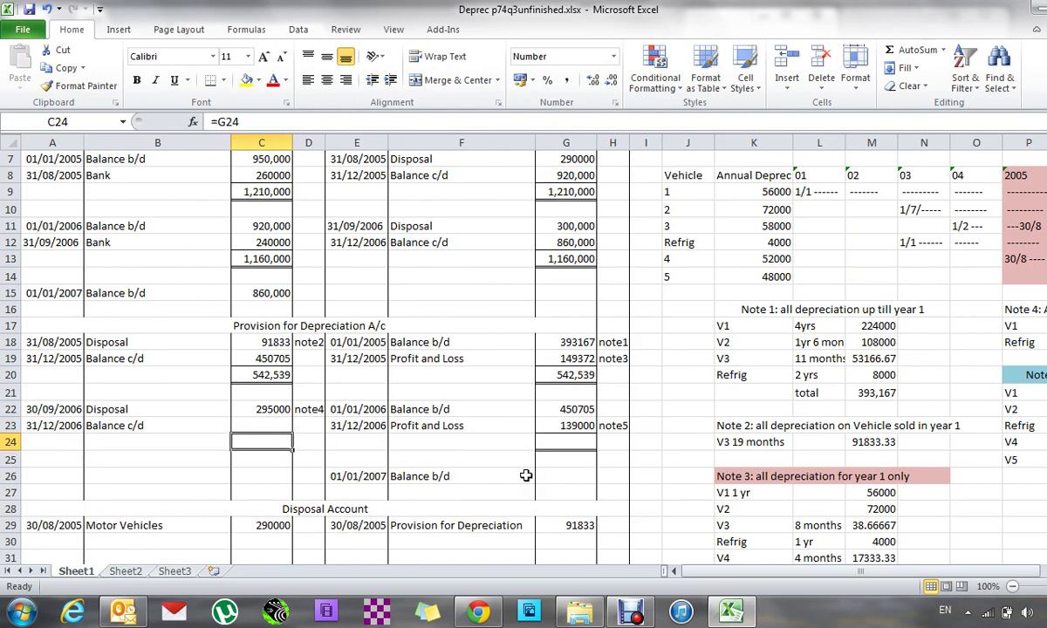
{"action": "type", "text": "="}
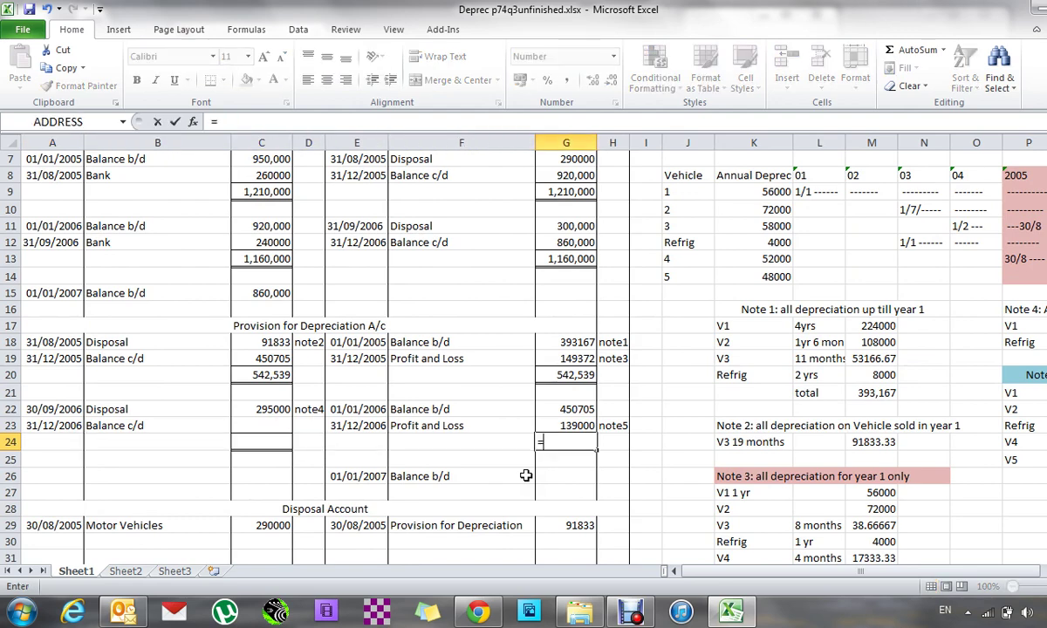
{"action": "type", "text": "G22+G23"}
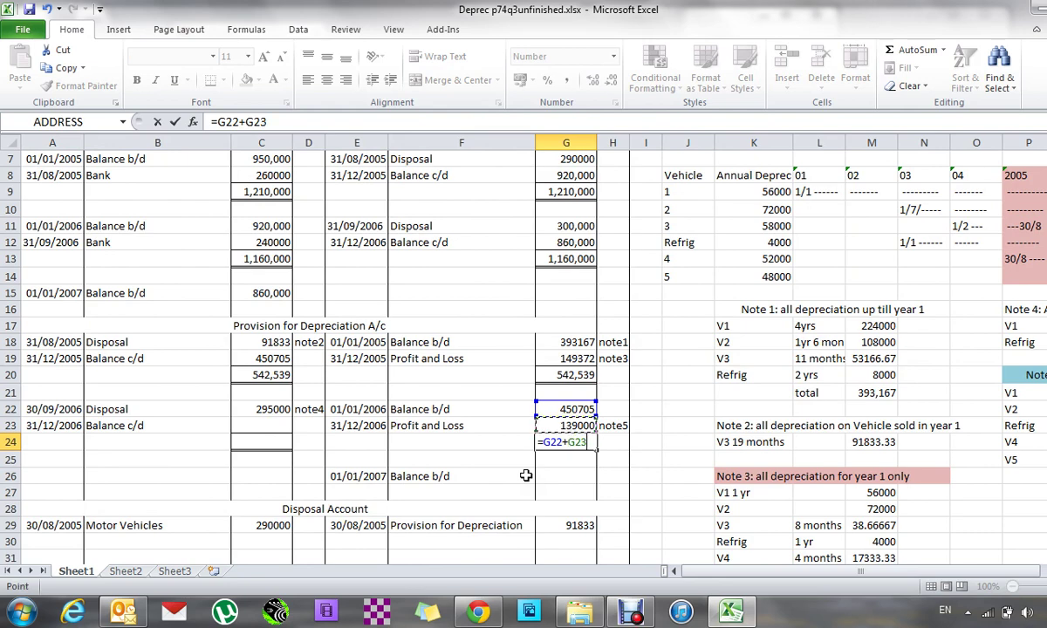
{"action": "key", "text": "Return"}
Calculate the 31/12/2006 Balance c/d in C23 by subtracting the Disposal amount in C22 from the total in C24.
{"action": "key", "text": "Left"}
{"action": "key", "text": "Left"}
{"action": "key", "text": "Left"}
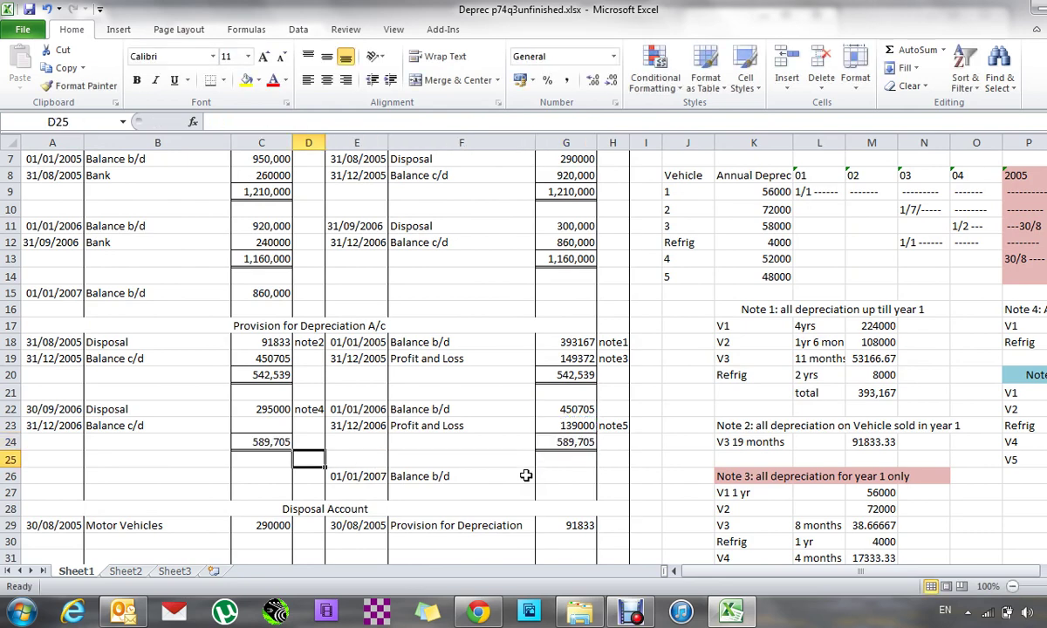
{"action": "key", "text": "Left"}
{"action": "key", "text": "Left"}
{"action": "key", "text": "Up"}
{"action": "key", "text": "Right"}
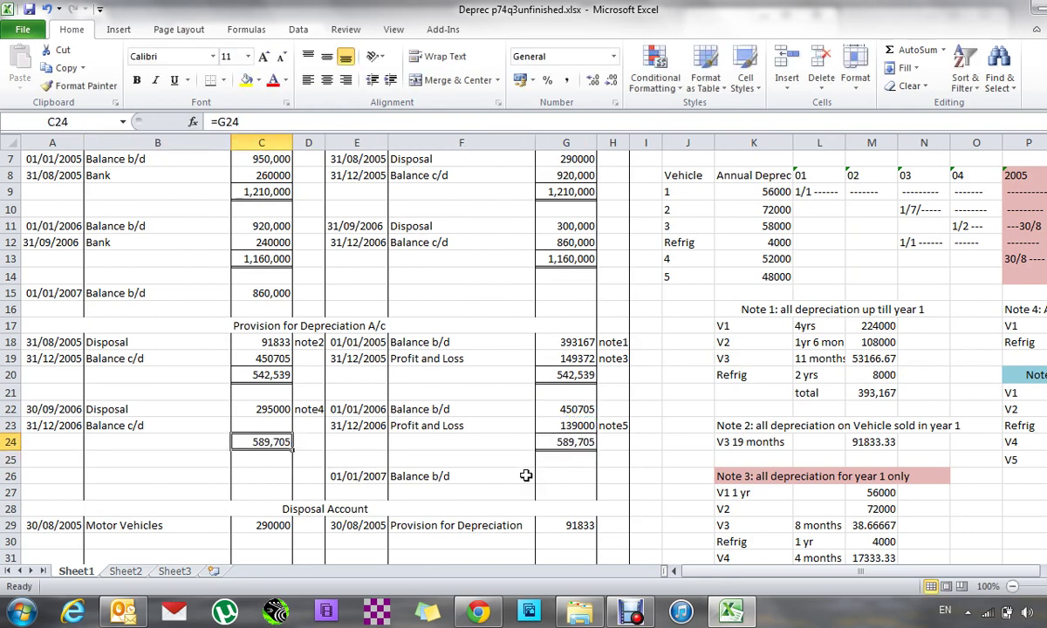
{"action": "key", "text": "Up"}
{"action": "type", "text": "="}
{"action": "key", "text": "Down"}
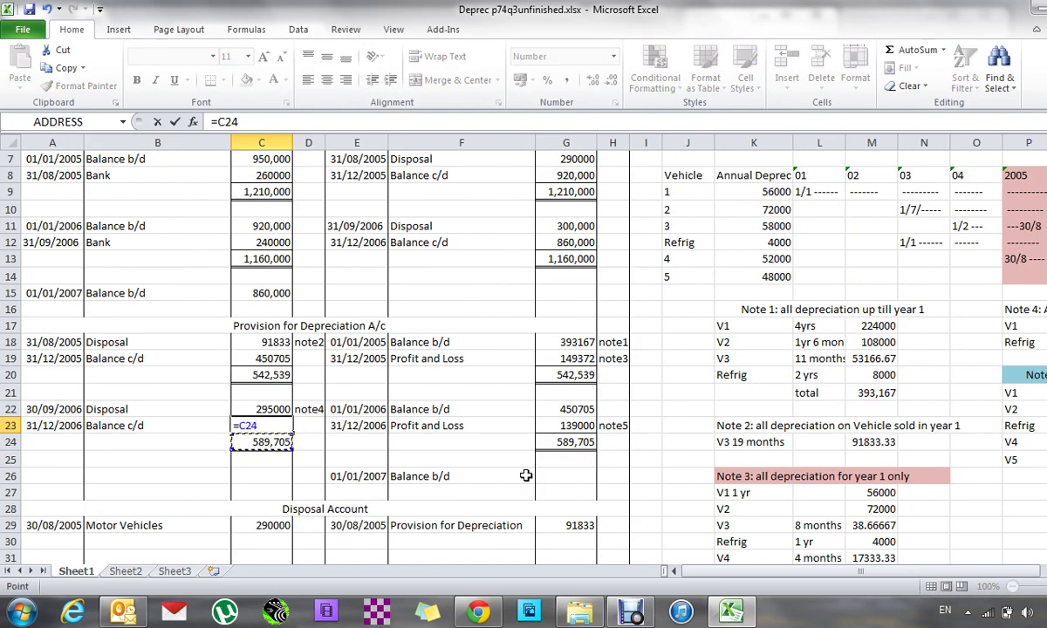
{"action": "type", "text": "-"}
{"action": "key", "text": "Up"}
{"action": "key", "text": "Return"}
Examine the Motor Vehicles and Provision for Depreciation entries in the Disposal Account and the cells they reference.
{"action": "key", "text": "Down"}
{"action": "key", "text": "Down"}
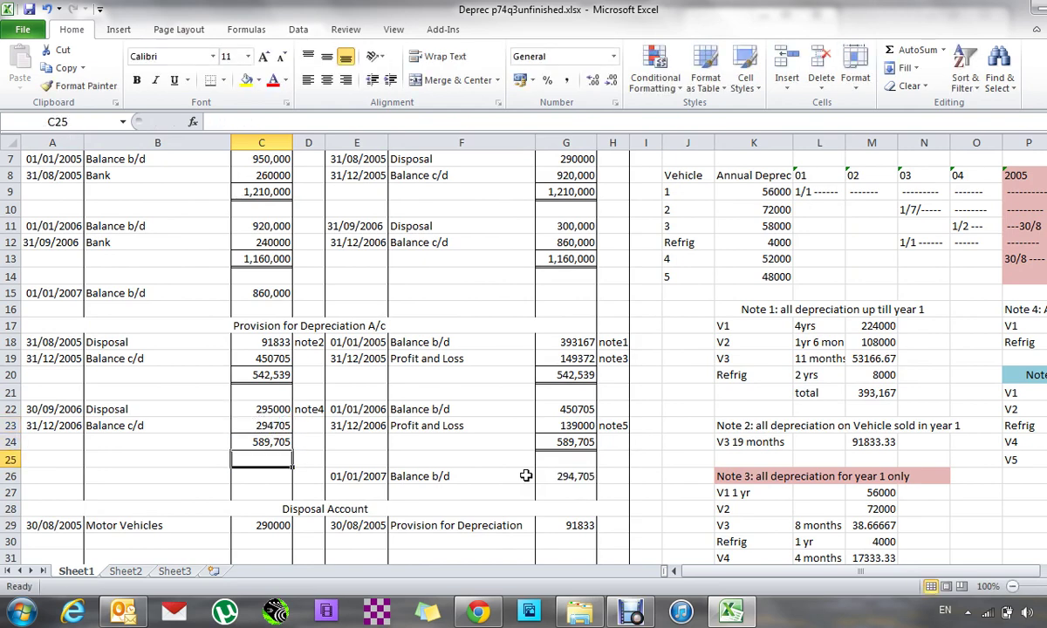
{"action": "key", "text": "Down"}
{"action": "key", "text": "Down"}
{"action": "key", "text": "Down"}
{"action": "key", "text": "Down"}
{"action": "key", "text": "Down"}
{"action": "key", "text": "Down"}
{"action": "key", "text": "Down"}
{"action": "key", "text": "Down"}
{"action": "key", "text": "Down"}
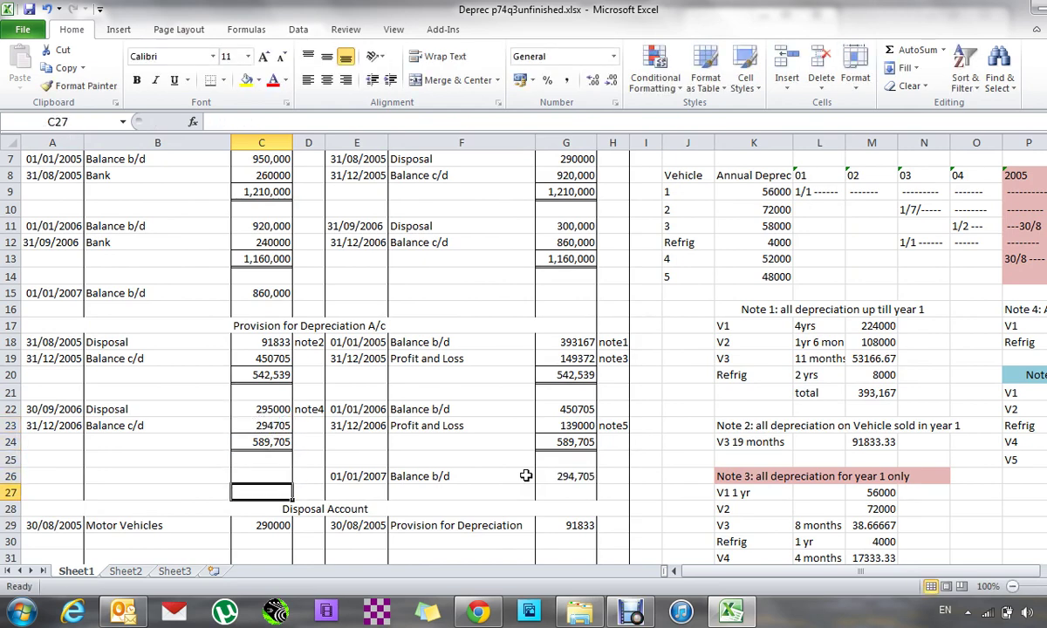
{"action": "key", "text": "Down"}
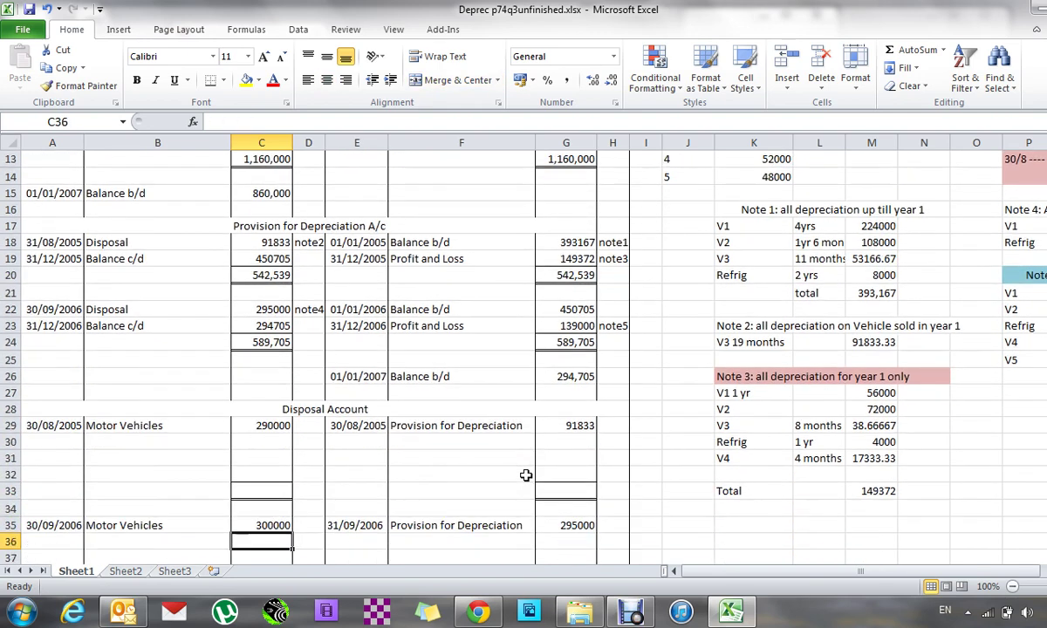
{"action": "key", "text": "Up"}
{"action": "key", "text": "Up"}
{"action": "key", "text": "Up"}
{"action": "key", "text": "Up"}
{"action": "key", "text": "Up"}
{"action": "key", "text": "Up"}
{"action": "key", "text": "Up"}
{"action": "key", "text": "Up"}
{"action": "key", "text": "Down"}
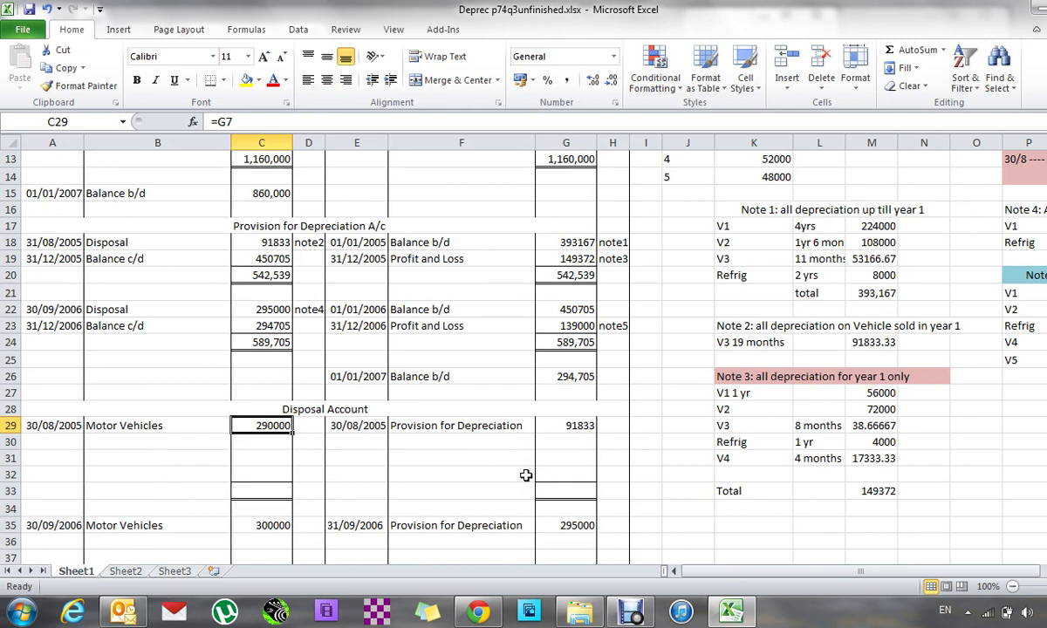
{"action": "key", "text": "Right"}
{"action": "key", "text": "Right"}
{"action": "key", "text": "Right"}
{"action": "key", "text": "Right"}
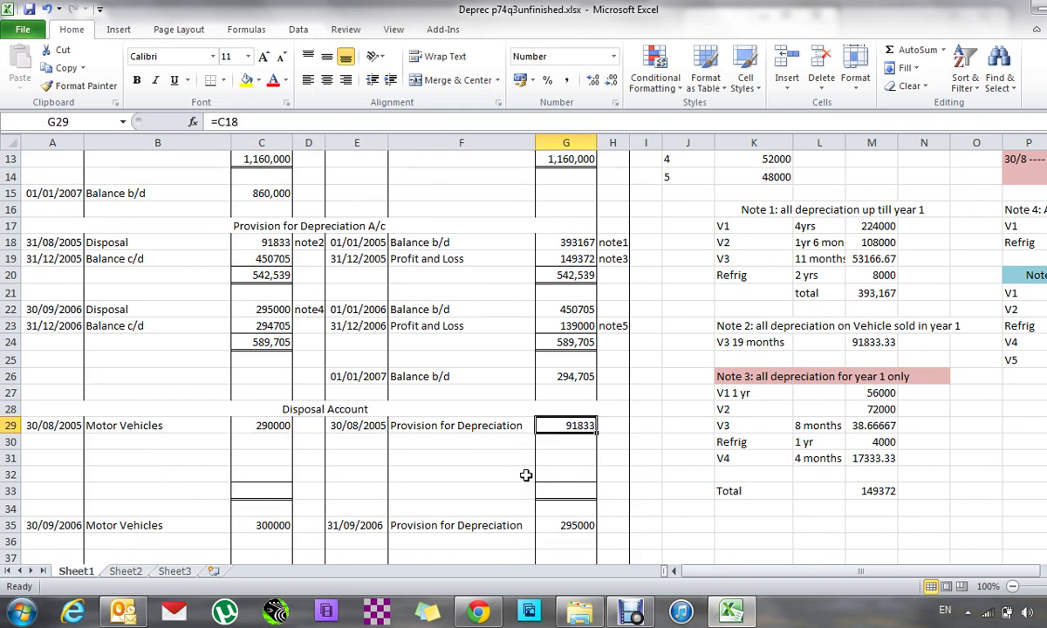
{"action": "key", "text": "Left"}
{"action": "key", "text": "Left"}
{"action": "key", "text": "Left"}
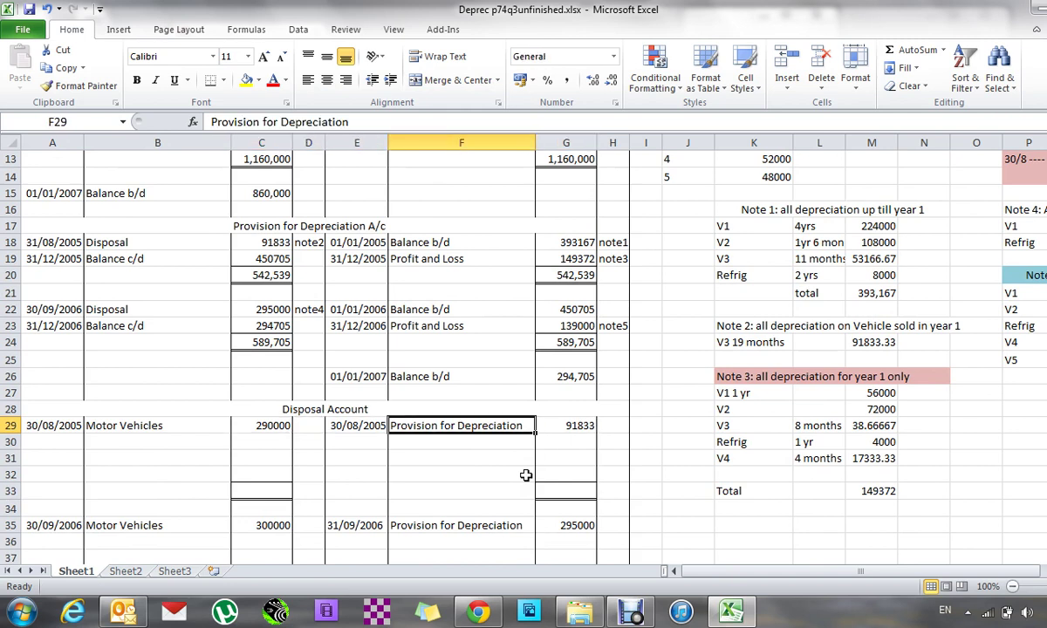
Check the 2005 and 2006 Disposal amounts in the Provision for Depreciation account against the Disposal Account entries.
{"action": "key", "text": "Up"}
{"action": "key", "text": "Up"}
{"action": "key", "text": "Up"}
{"action": "key", "text": "Up"}
{"action": "key", "text": "Up"}
{"action": "key", "text": "Up"}
{"action": "key", "text": "Up"}
{"action": "key", "text": "Up"}
{"action": "key", "text": "Up"}
{"action": "key", "text": "Up"}
{"action": "key", "text": "Up"}
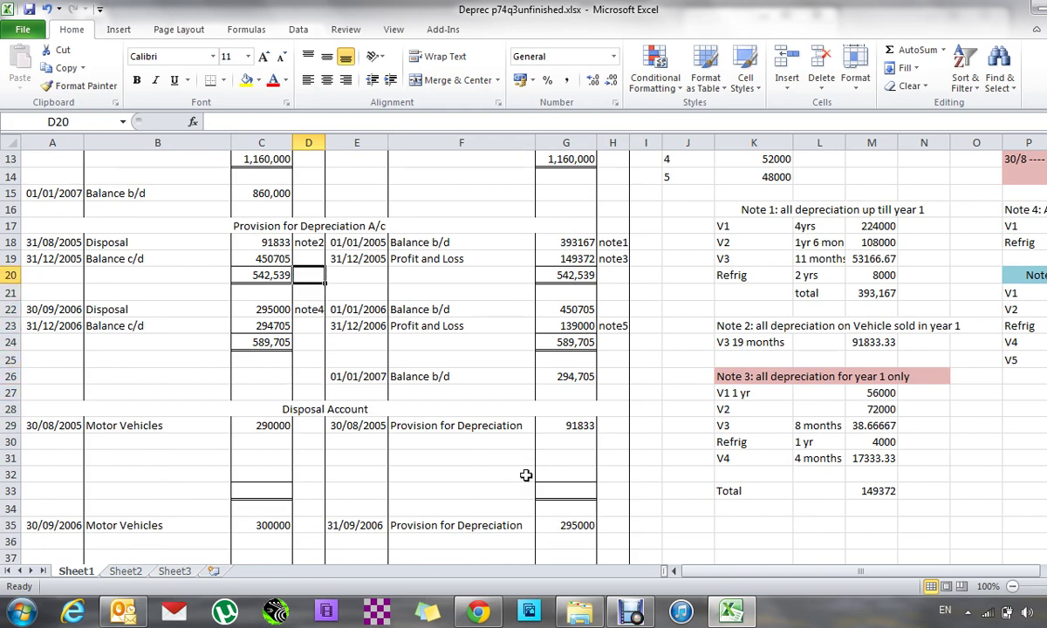
{"action": "key", "text": "Left"}
{"action": "key", "text": "Down"}
{"action": "key", "text": "Down"}
{"action": "key", "text": "Down"}
{"action": "key", "text": "Down"}
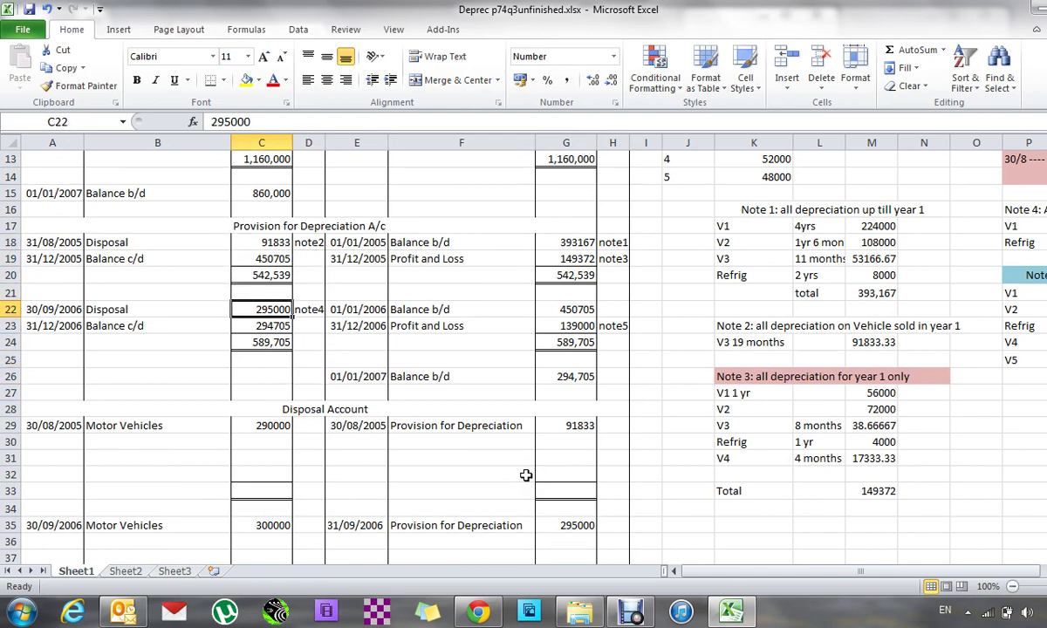
{"action": "key", "text": "Down"}
{"action": "key", "text": "Down"}
{"action": "key", "text": "Down"}
{"action": "key", "text": "Down"}
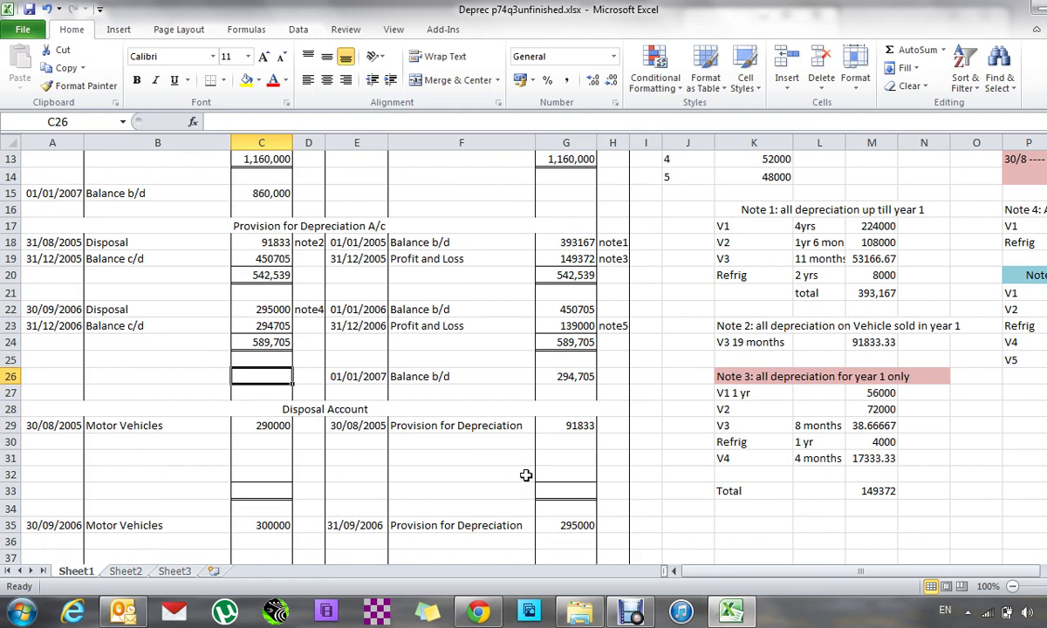
Add a credit entry in row 30 of the Disposal Account dated 30/08/2005, labelled Trade In, for 60000.
{"action": "key", "text": "Down"}
{"action": "key", "text": "Down"}
{"action": "key", "text": "Down"}
{"action": "key", "text": "Down"}
{"action": "key", "text": "Right"}
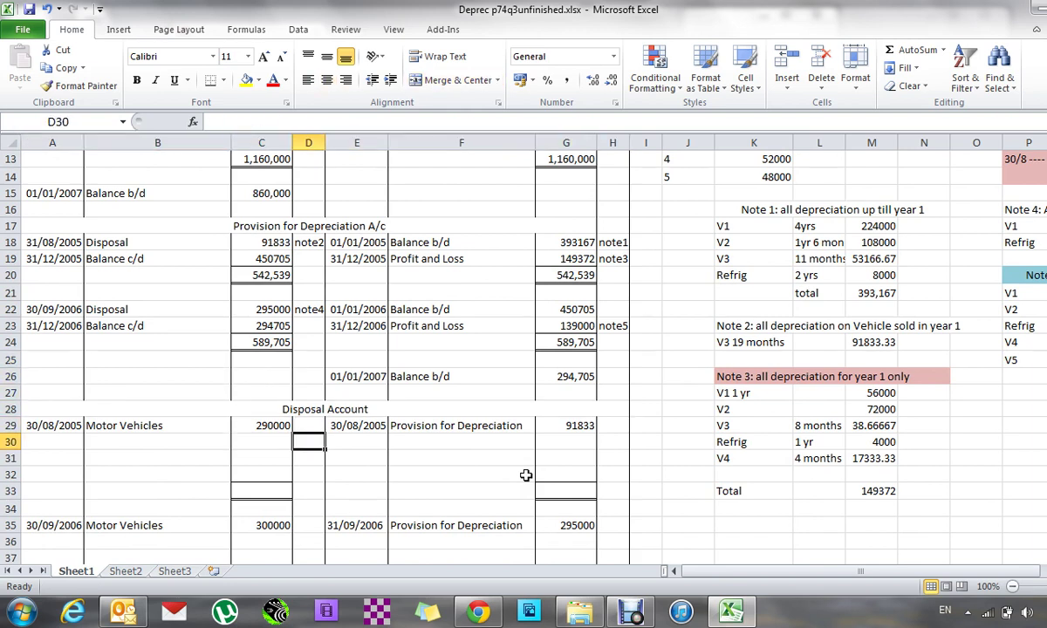
{"action": "key", "text": "Right"}
{"action": "type", "text": "30/08/200"}
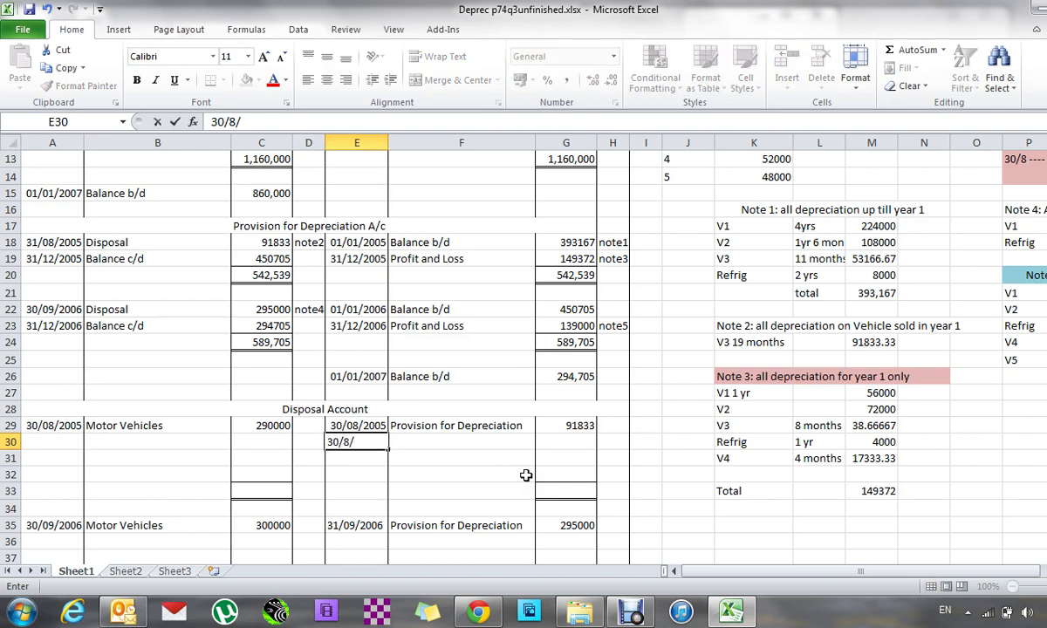
{"action": "type", "text": "5"}
{"action": "key", "text": "Tab"}
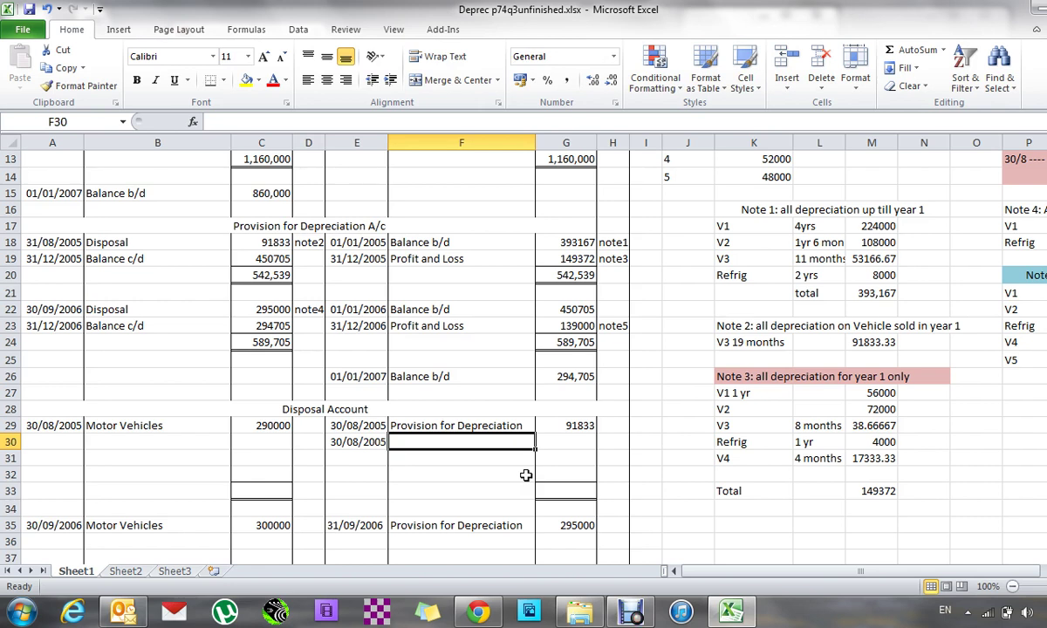
{"action": "type", "text": "Trade In"}
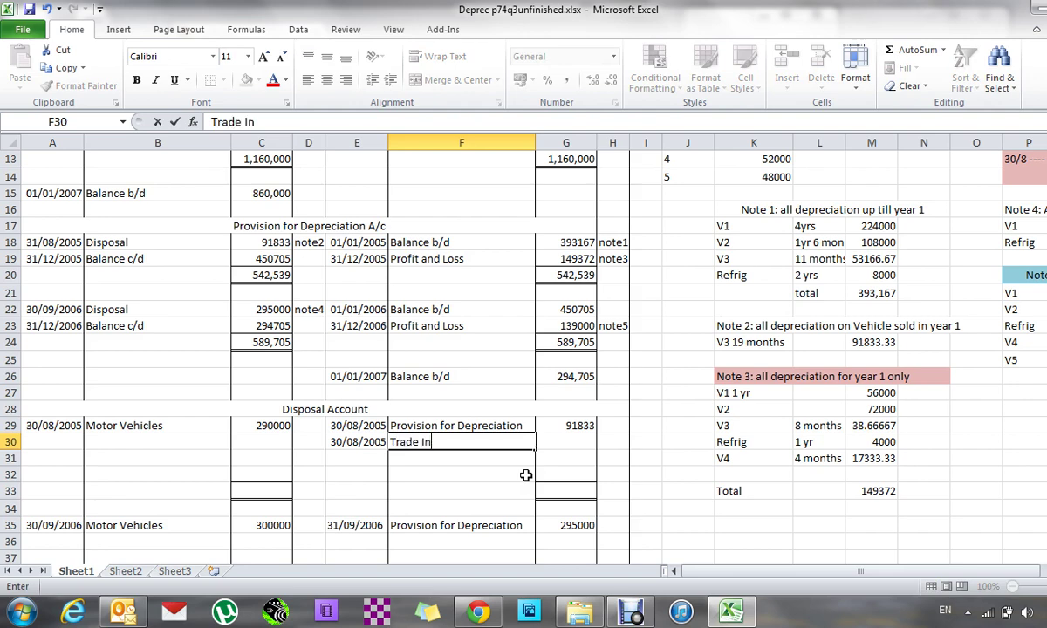
{"action": "key", "text": "Tab"}
{"action": "type", "text": "60000"}
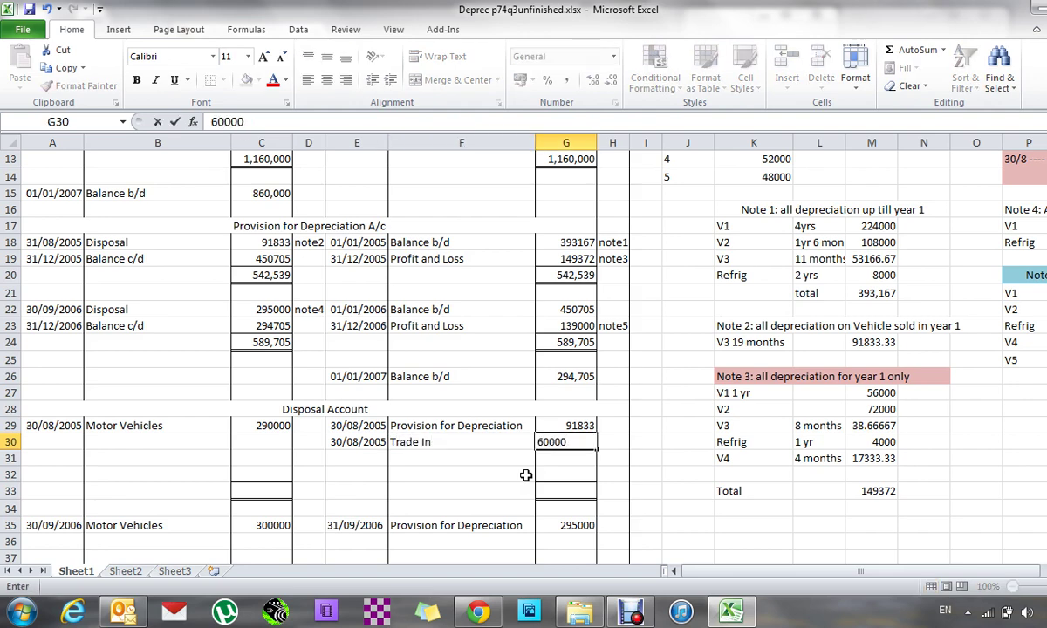
{"action": "key", "text": "Return"}
Add a credit entry in row 31 of the Disposal Account dated 30/08/2005, labelled Bank (Compensation), for 115000.
{"action": "type", "text": "30/08"}
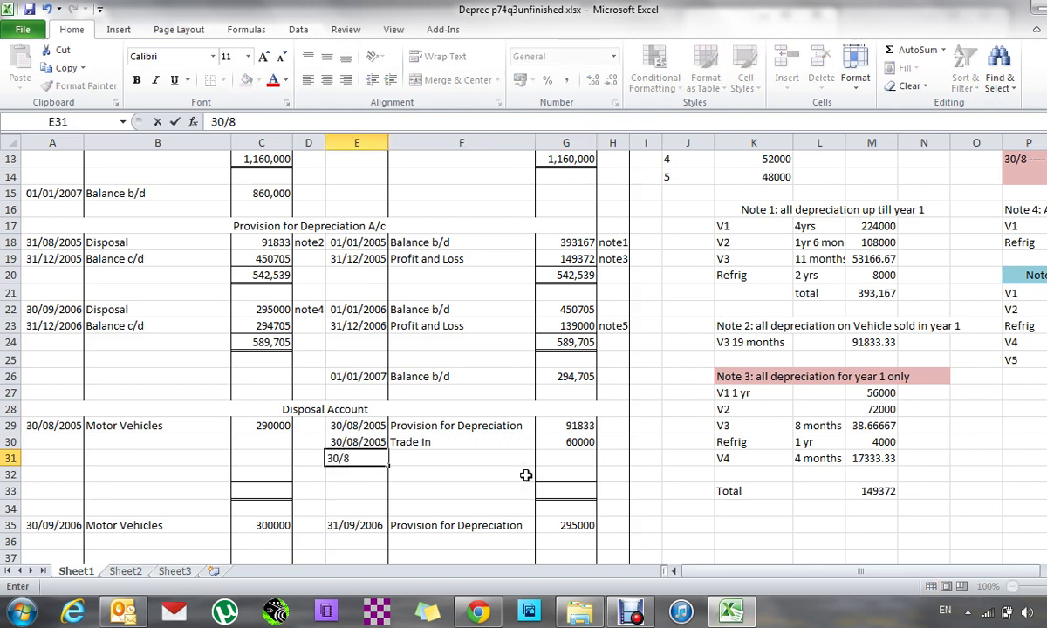
{"action": "type", "text": "/2005"}
{"action": "key", "text": "Tab"}
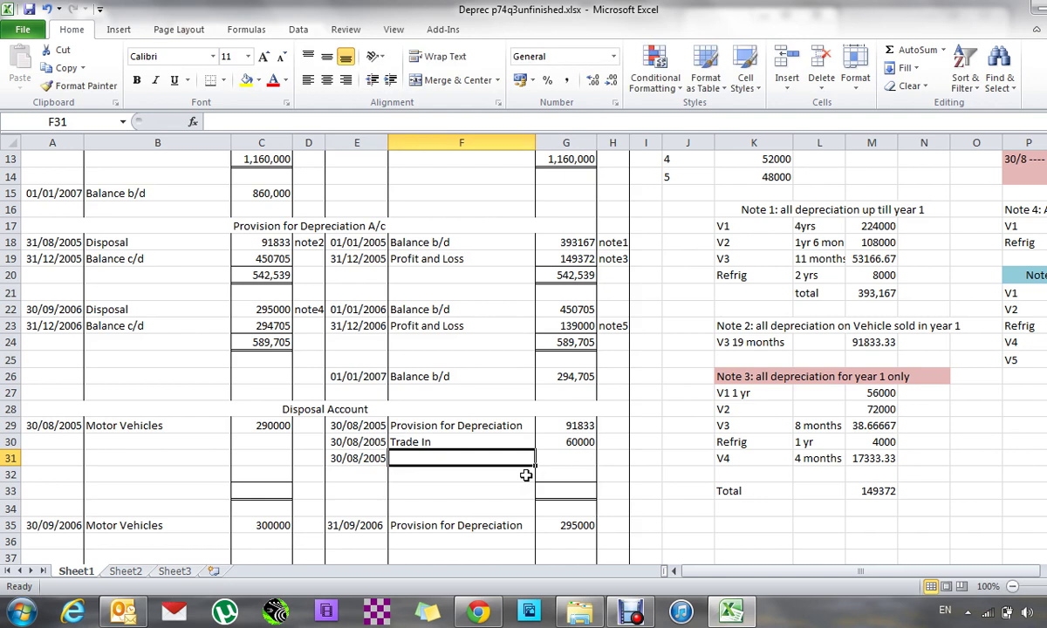
{"action": "type", "text": "Bank"}
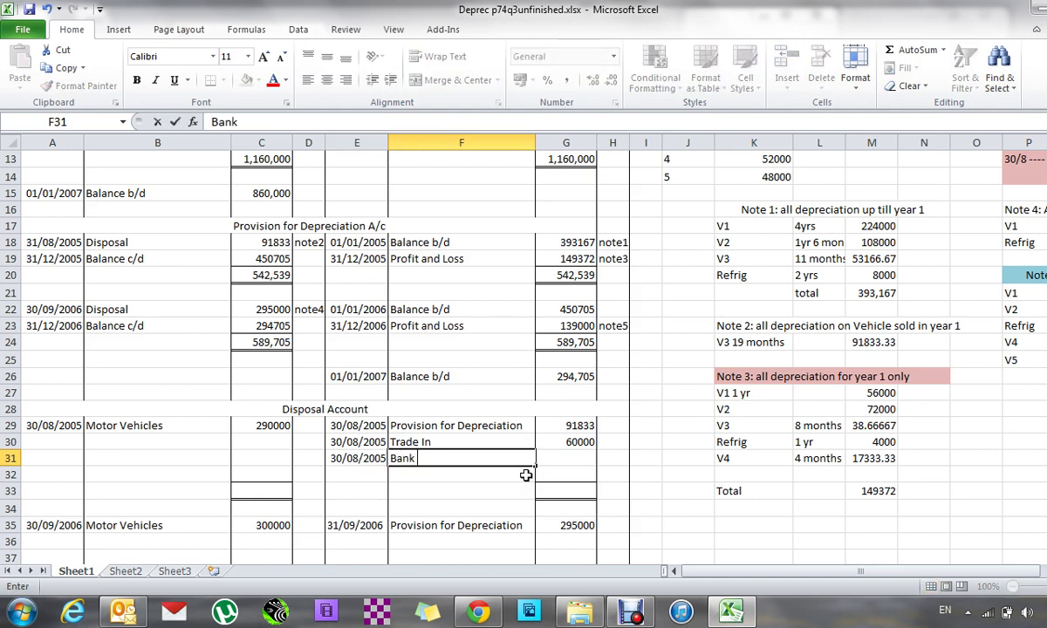
{"action": "type", "text": " (Compensation"}
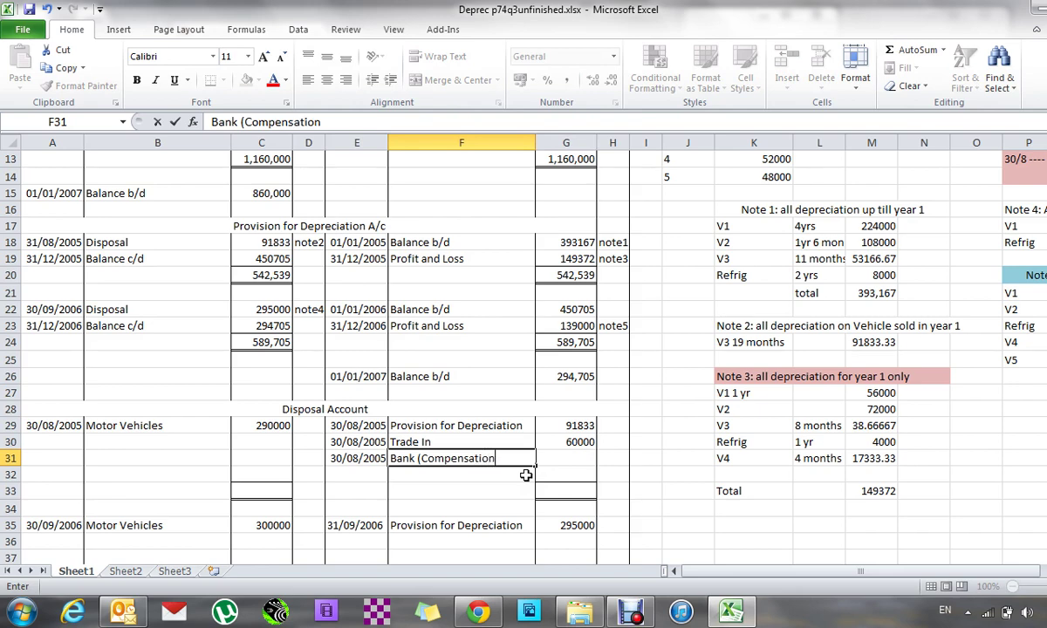
{"action": "type", "text": ")"}
{"action": "key", "text": "Tab"}
{"action": "type", "text": "115000"}
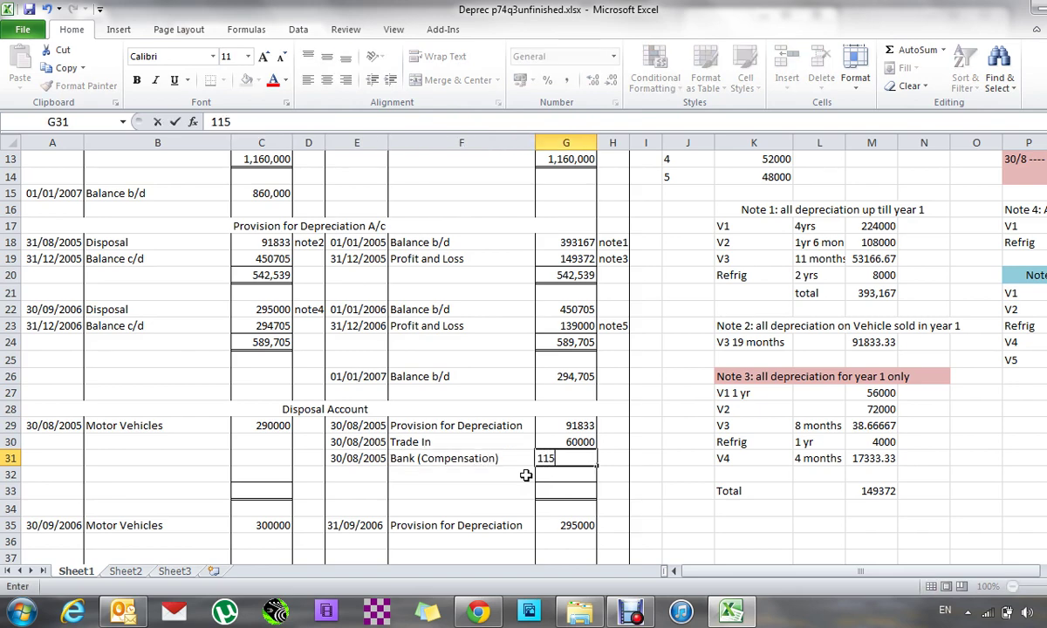
{"action": "key", "text": "Return"}
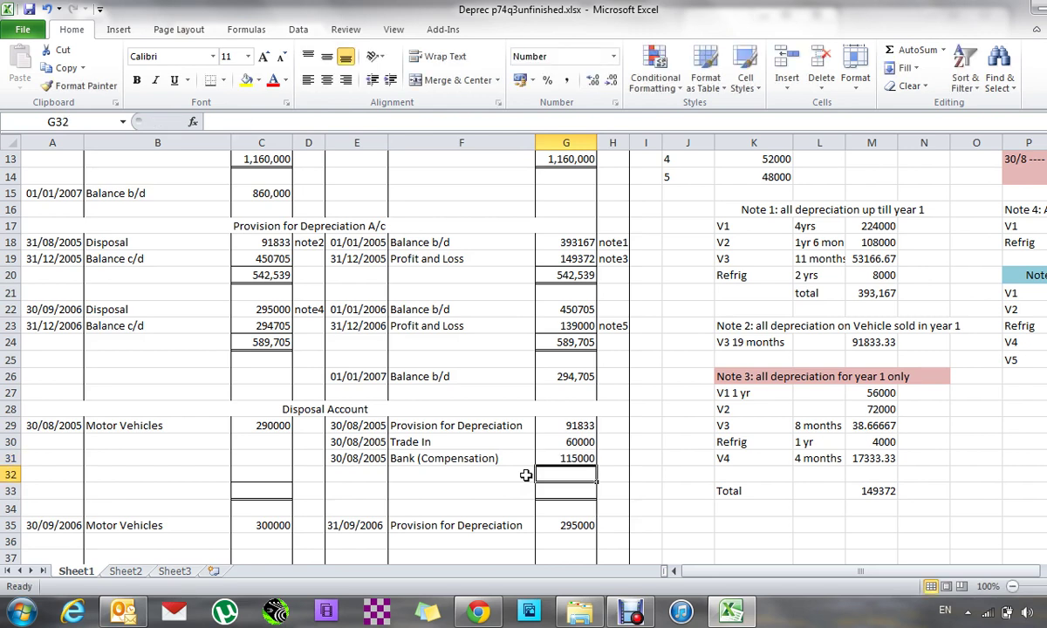
Set the 2005 debit total of the Disposal Account in C33 to =C29.
{"action": "key", "text": "Left"}
{"action": "key", "text": "Left"}
{"action": "key", "text": "Left"}
{"action": "key", "text": "Left"}
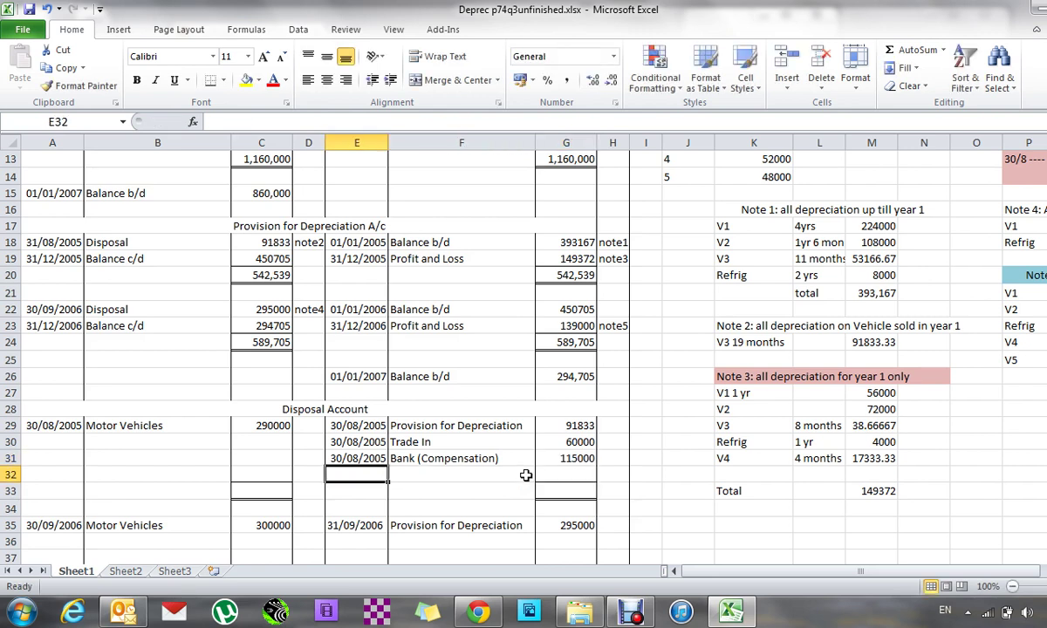
{"action": "key", "text": "Down"}
{"action": "type", "text": "="}
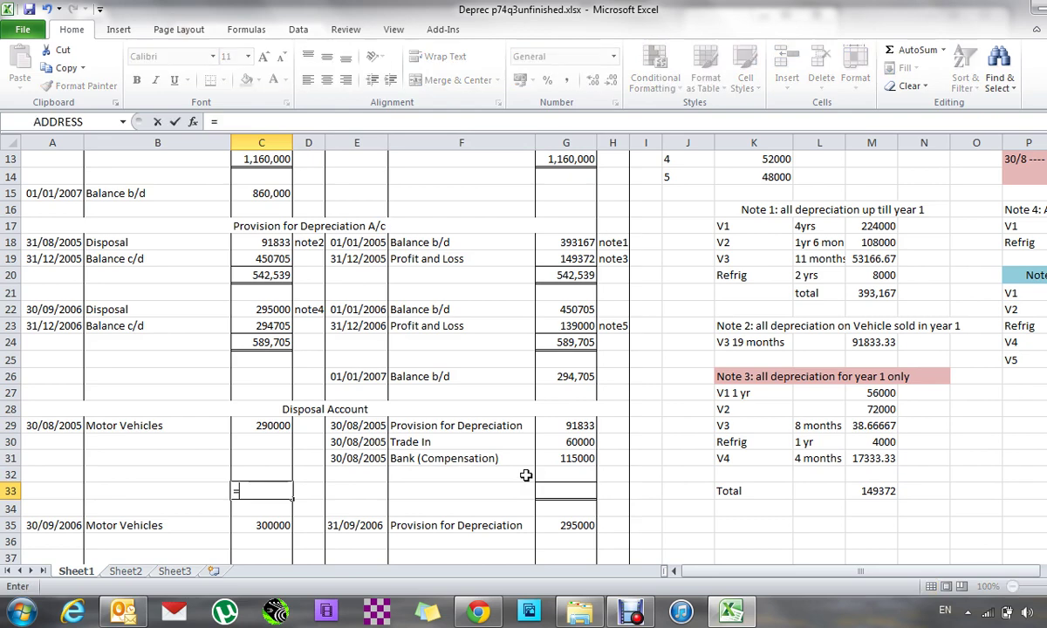
{"action": "key", "text": "Up"}
{"action": "key", "text": "Up"}
{"action": "key", "text": "Up"}
{"action": "key", "text": "Up"}
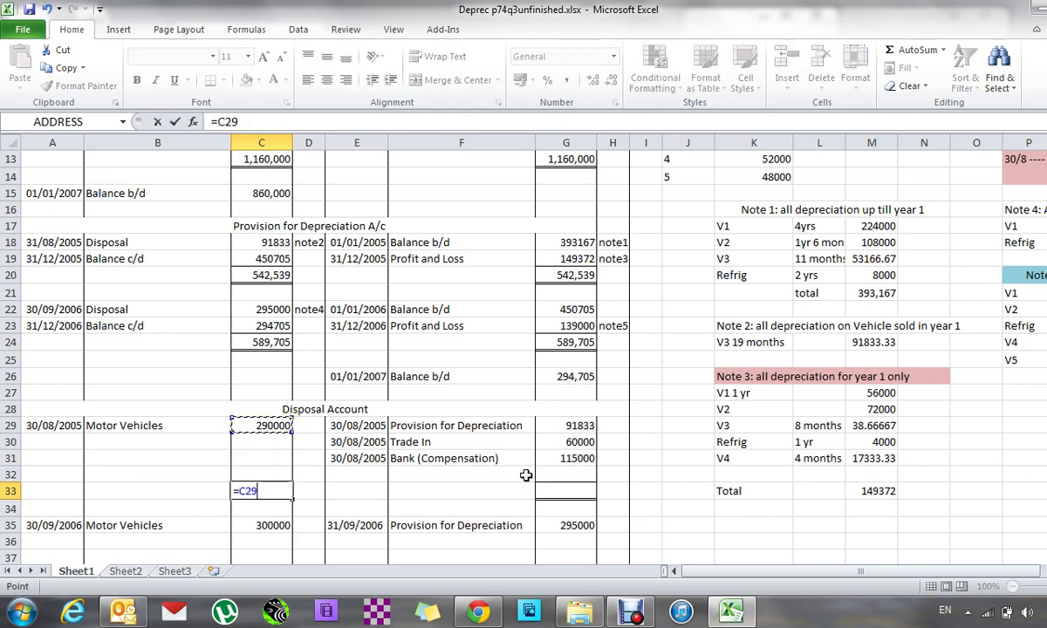
{"action": "key", "text": "Return"}
Set the 2005 credit total of the Disposal Account in G33 to =C33.
{"action": "key", "text": "Right"}
{"action": "key", "text": "Right"}
{"action": "key", "text": "Right"}
{"action": "key", "text": "Right"}
{"action": "key", "text": "Right"}
{"action": "key", "text": "Up"}
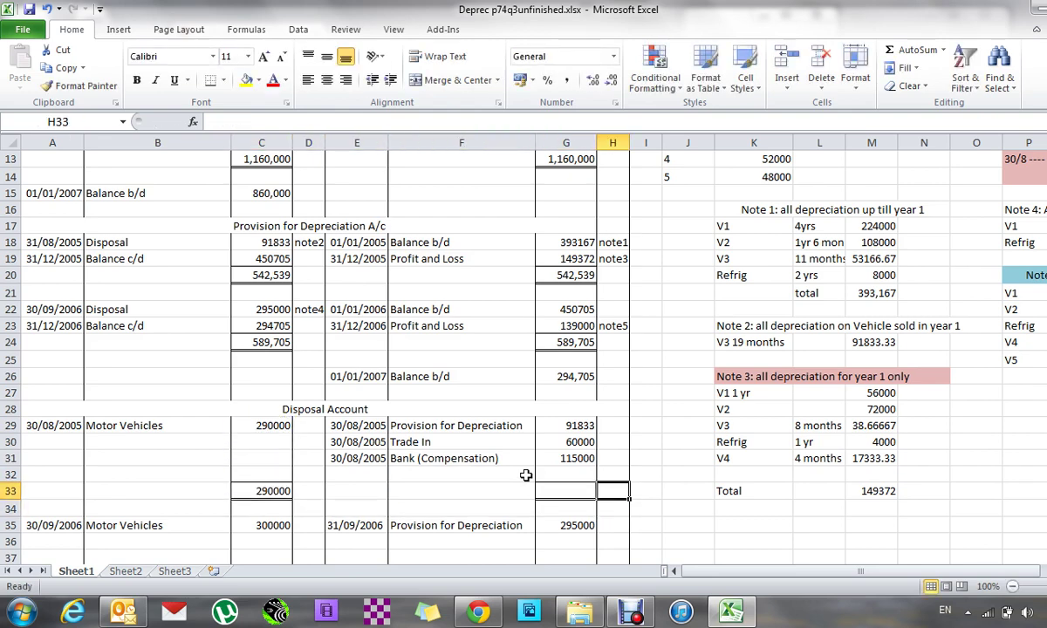
{"action": "key", "text": "Left"}
{"action": "type", "text": "="}
{"action": "key", "text": "Left"}
{"action": "key", "text": "Left"}
{"action": "key", "text": "Left"}
{"action": "key", "text": "Left"}
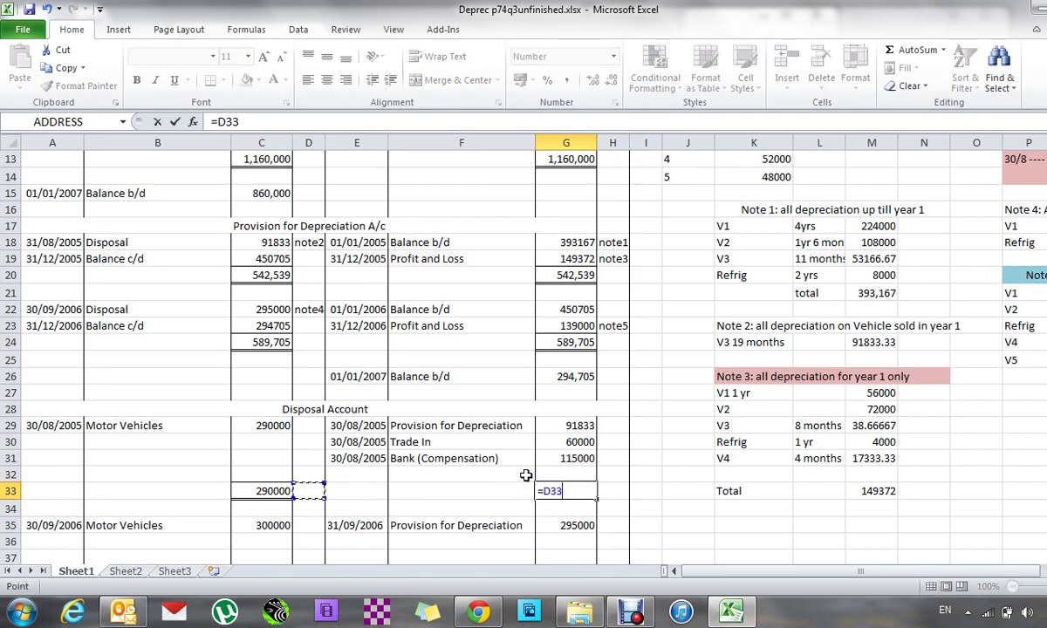
{"action": "key", "text": "Return"}
Label row 32 on the credit side of the Disposal Account Loss on Disposal, dated 30/08/2005.
{"action": "key", "text": "Up"}
{"action": "key", "text": "Up"}
{"action": "key", "text": "Left"}
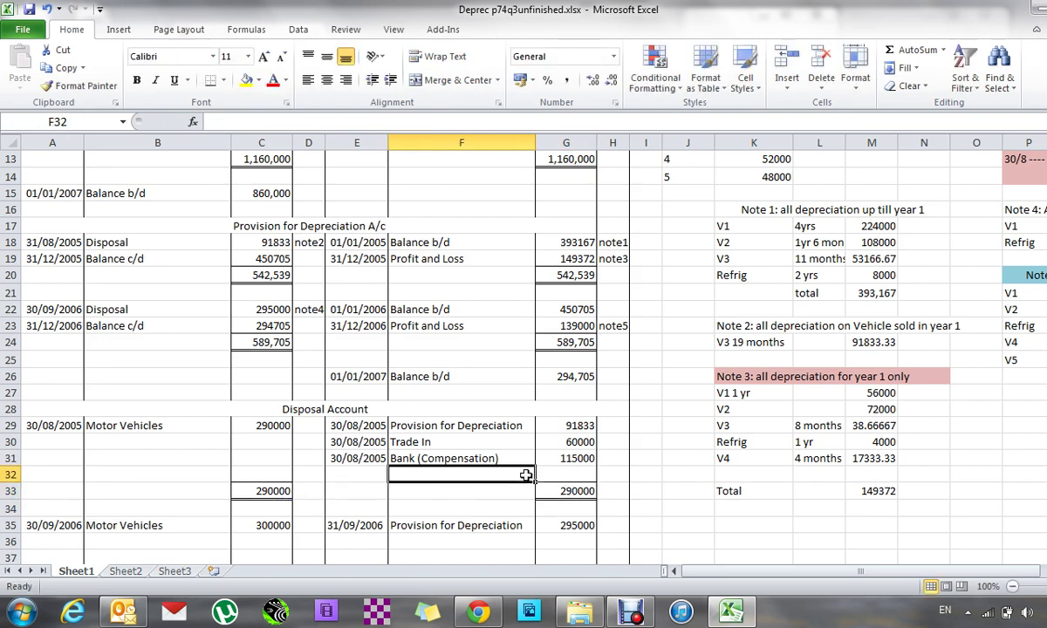
{"action": "type", "text": "Loss o"}
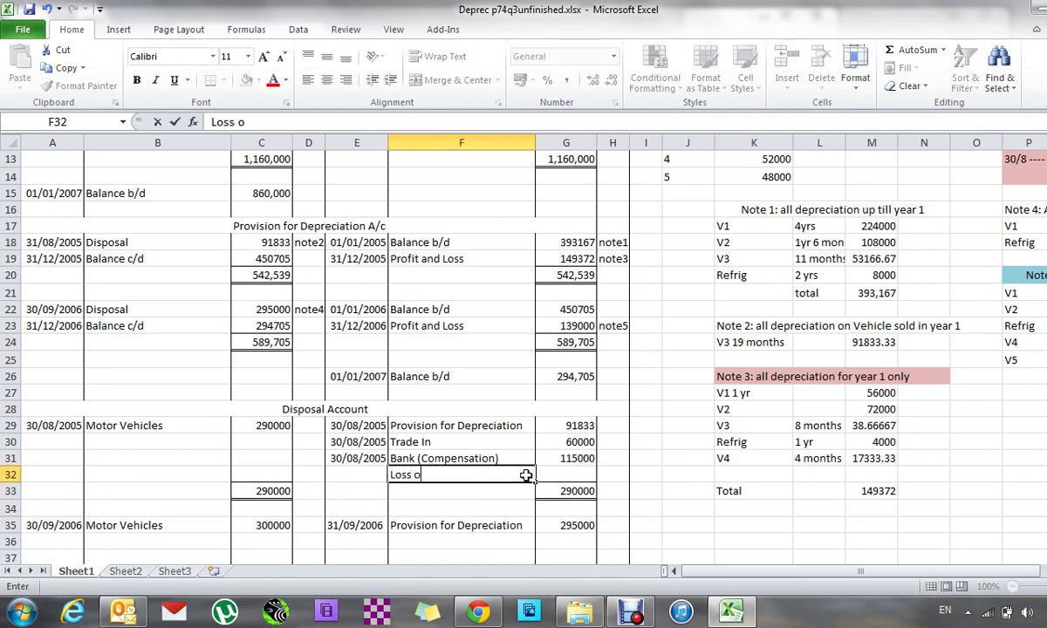
{"action": "type", "text": "n Disposal"}
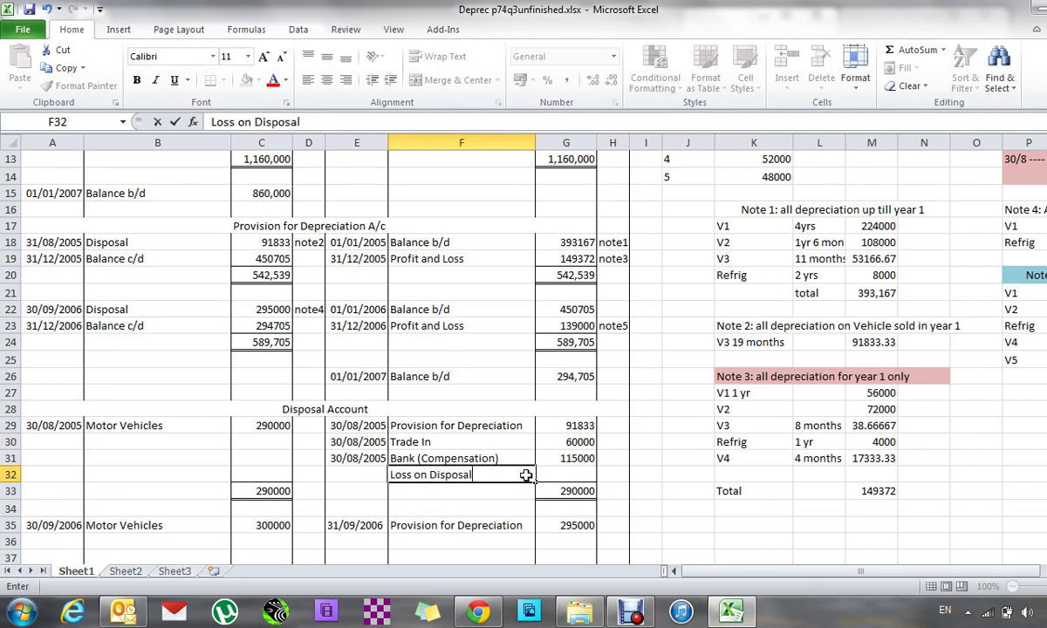
{"action": "key", "text": "Left"}
{"action": "key", "text": "Left"}
{"action": "key", "text": "Right"}
{"action": "type", "text": "3"}
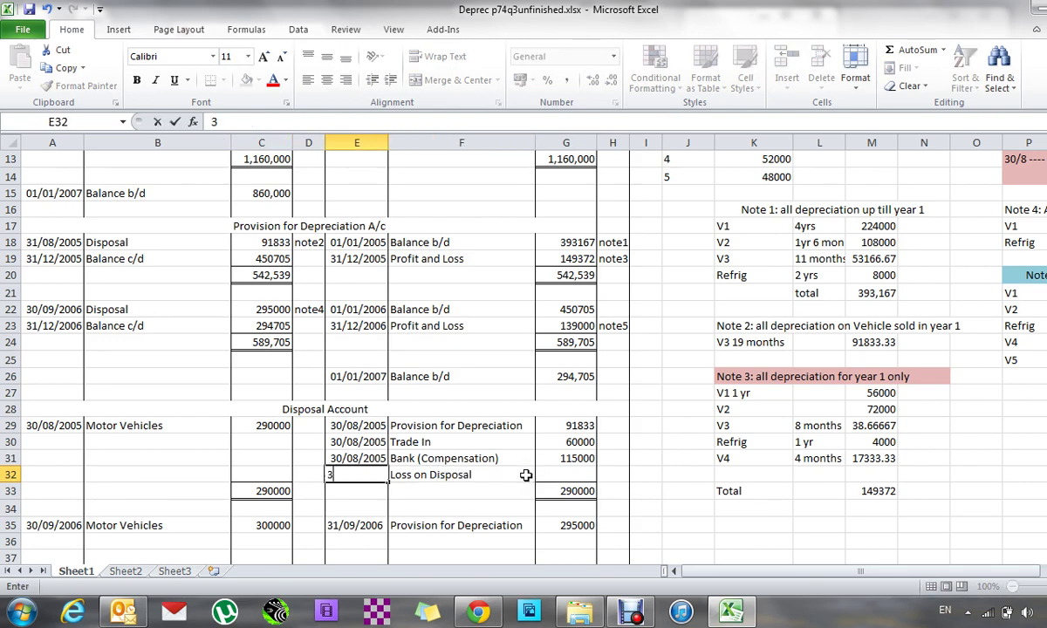
{"action": "type", "text": "0/08/2005"}
{"action": "key", "text": "Right"}
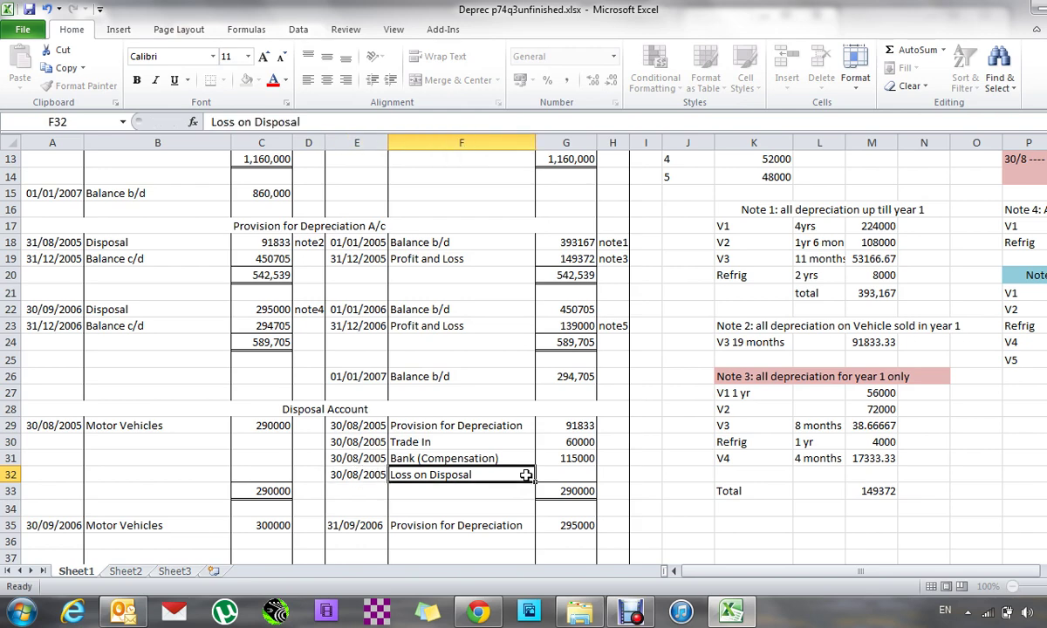
Calculate the loss on disposal in G32 with the formula =G33-G31-G30-G29.
{"action": "key", "text": "Right"}
{"action": "key", "text": "Down"}
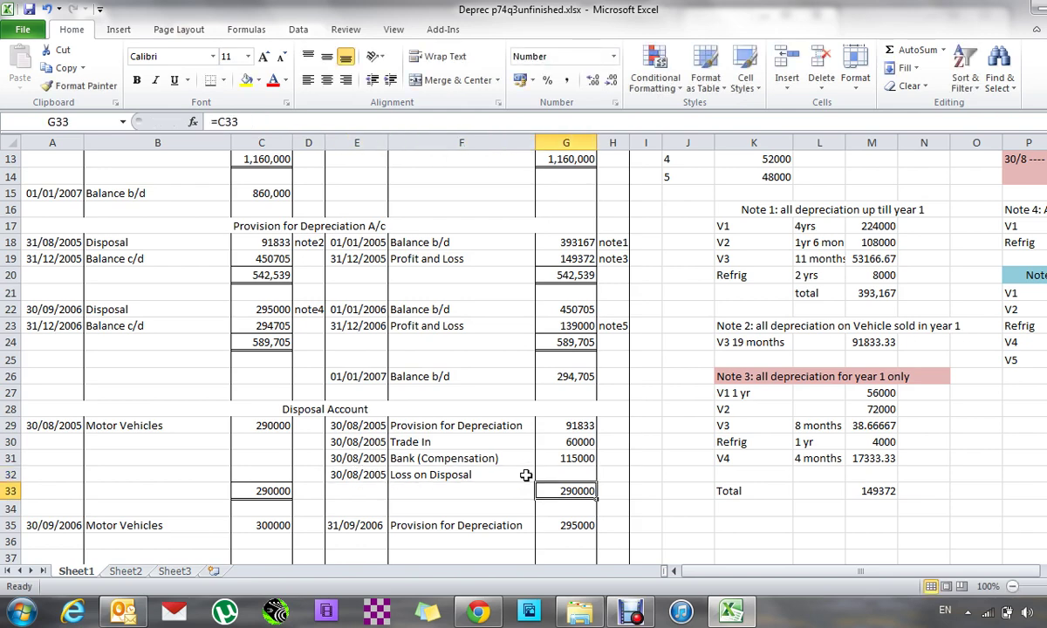
{"action": "key", "text": "Up"}
{"action": "type", "text": "="}
{"action": "key", "text": "Down"}
{"action": "type", "text": "-"}
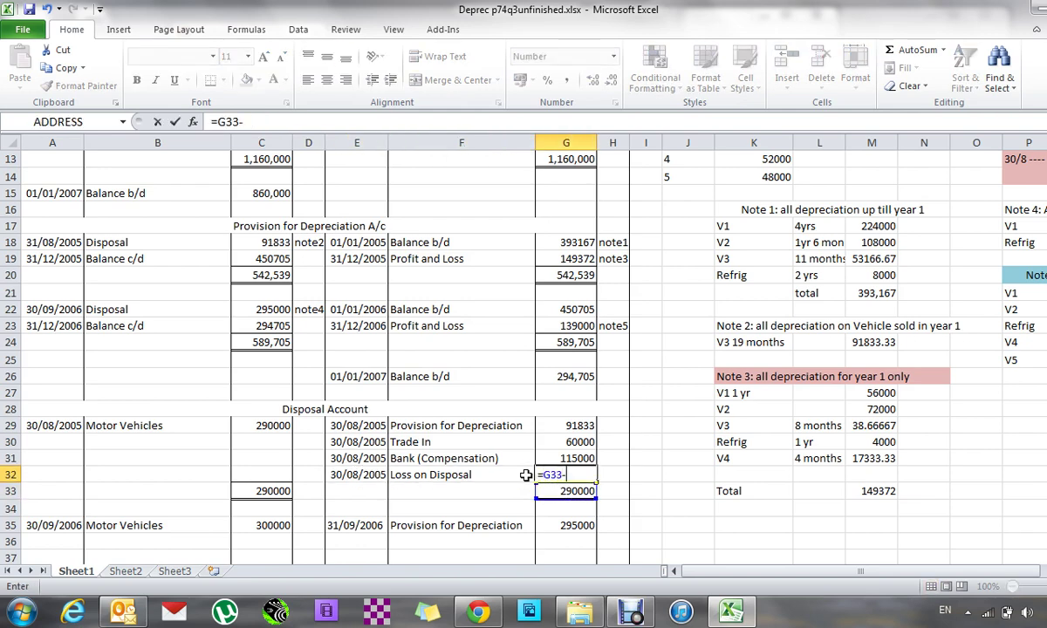
{"action": "key", "text": "Up"}
{"action": "type", "text": "-"}
{"action": "key", "text": "Up"}
{"action": "key", "text": "Up"}
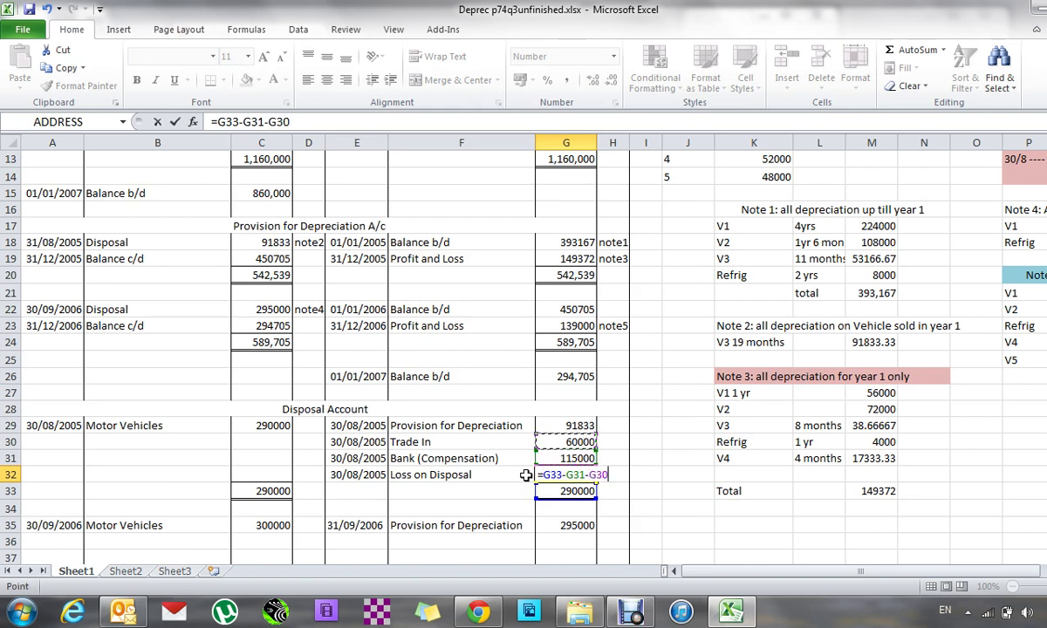
{"action": "type", "text": "-"}
{"action": "key", "text": "Up"}
{"action": "key", "text": "Up"}
{"action": "key", "text": "Up"}
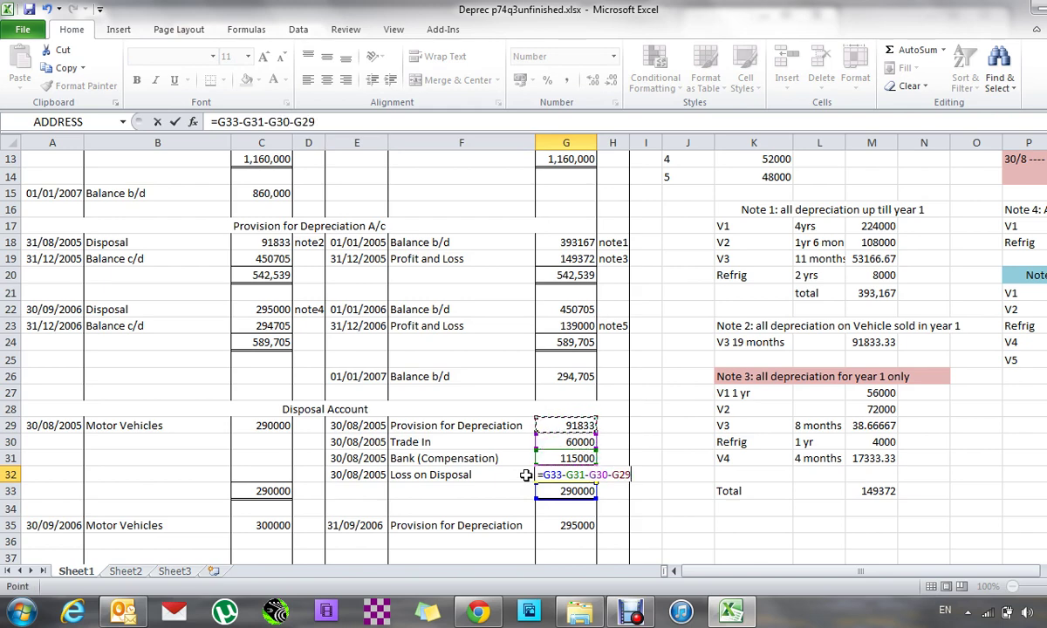
{"action": "key", "text": "Return"}
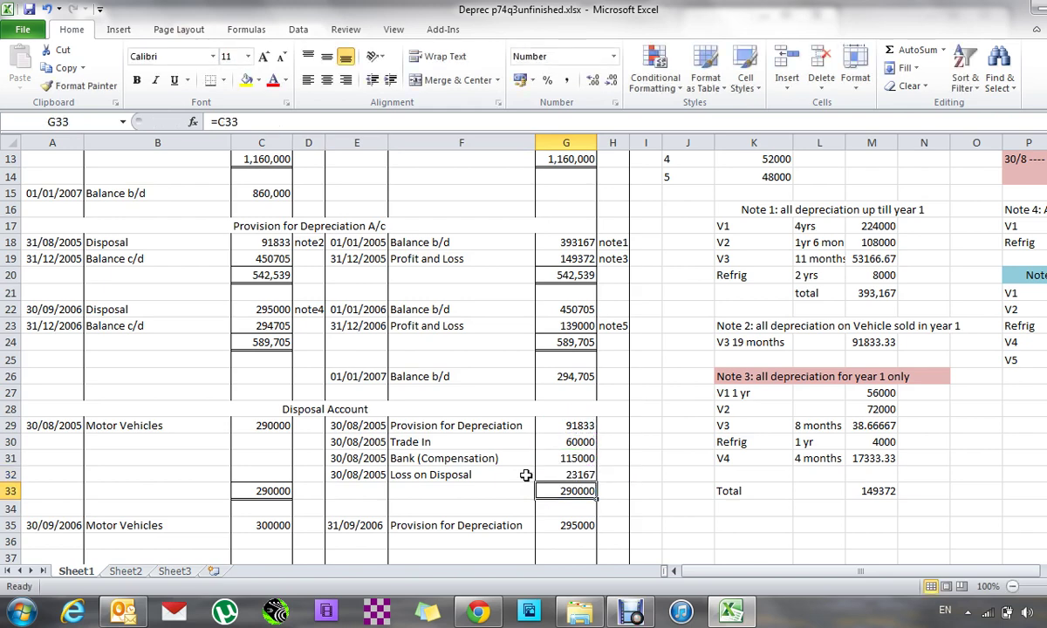
Enter the date 30/09/2006 in E36 for a second 2006 credit entry in the Disposal Account.
{"action": "key", "text": "Down"}
{"action": "key", "text": "Down"}
{"action": "key", "text": "Down"}
{"action": "key", "text": "Down"}
{"action": "key", "text": "Down"}
{"action": "key", "text": "Down"}
{"action": "key", "text": "Left"}
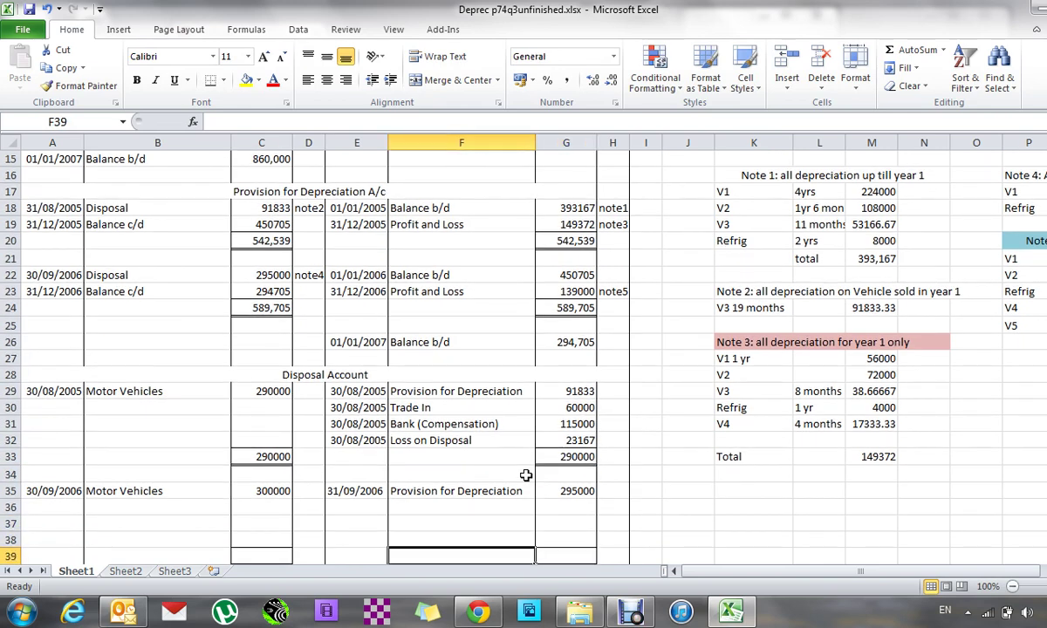
{"action": "key", "text": "Left"}
{"action": "key", "text": "Up"}
{"action": "key", "text": "Up"}
{"action": "key", "text": "Up"}
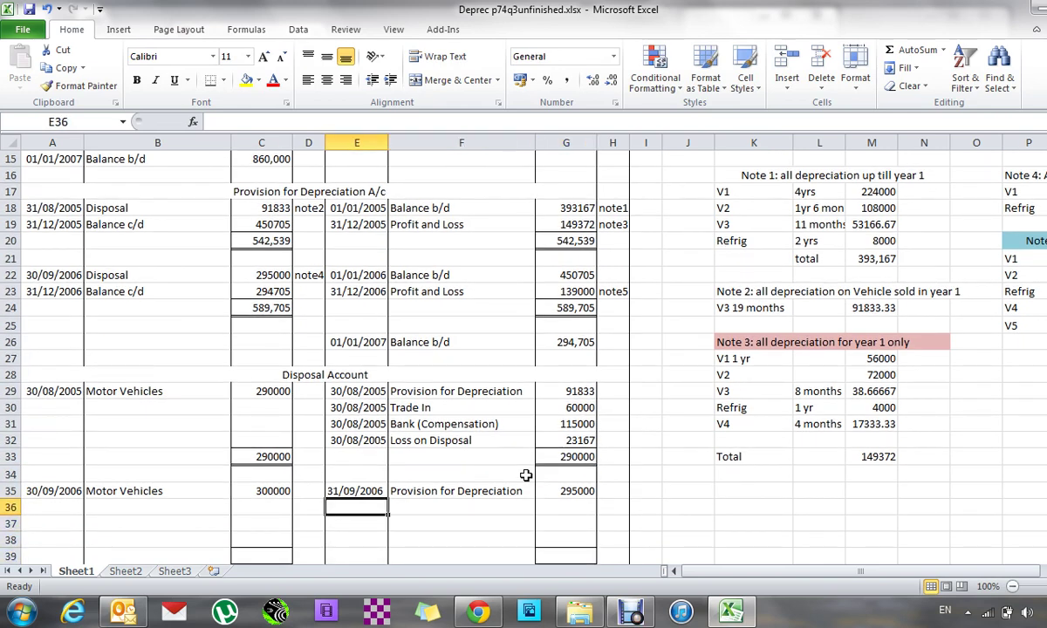
{"action": "type", "text": "309"}
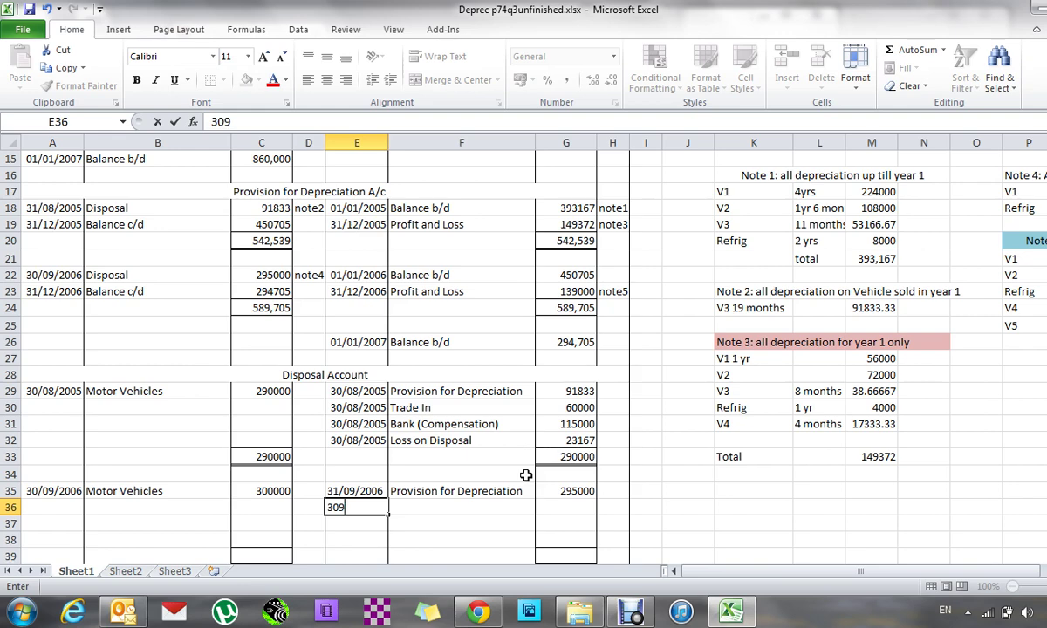
{"action": "type", "text": "/"}
{"action": "key", "text": "Return"}
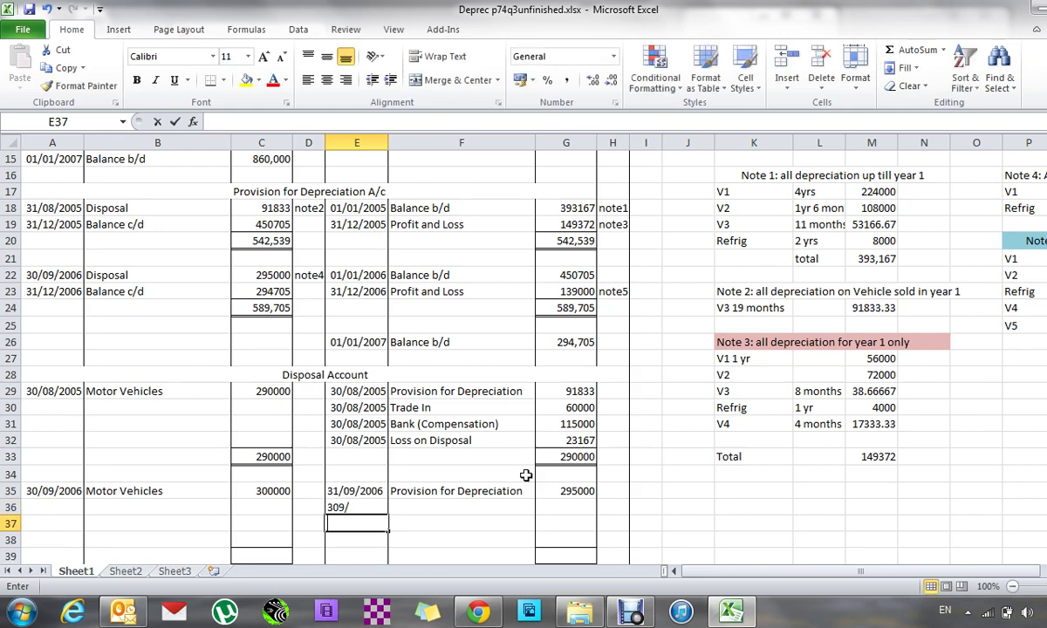
{"action": "key", "text": "Up"}
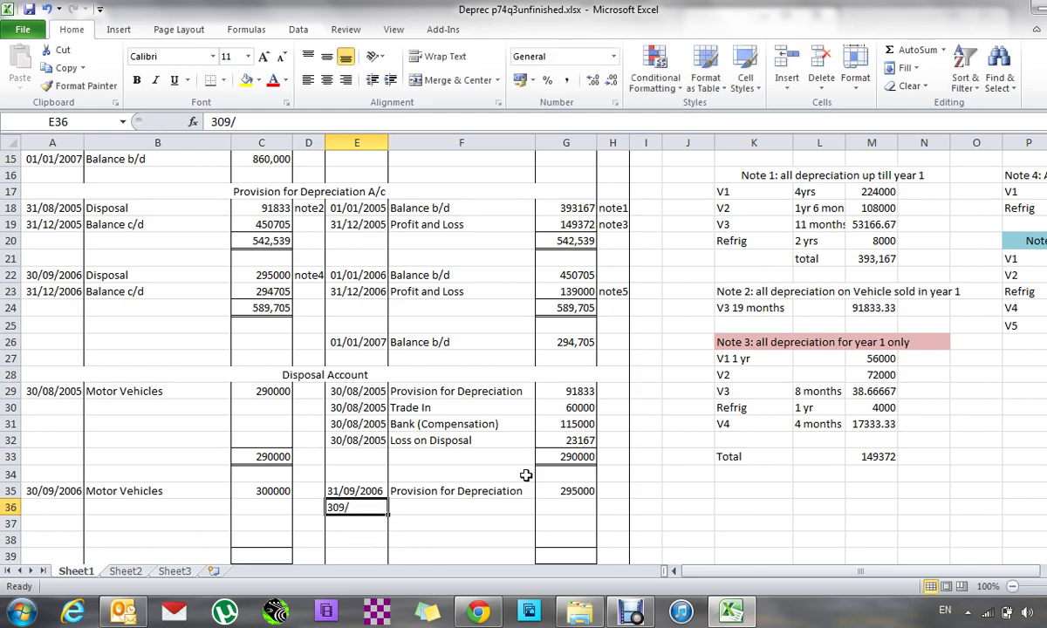
{"action": "type", "text": "30/09/2"}
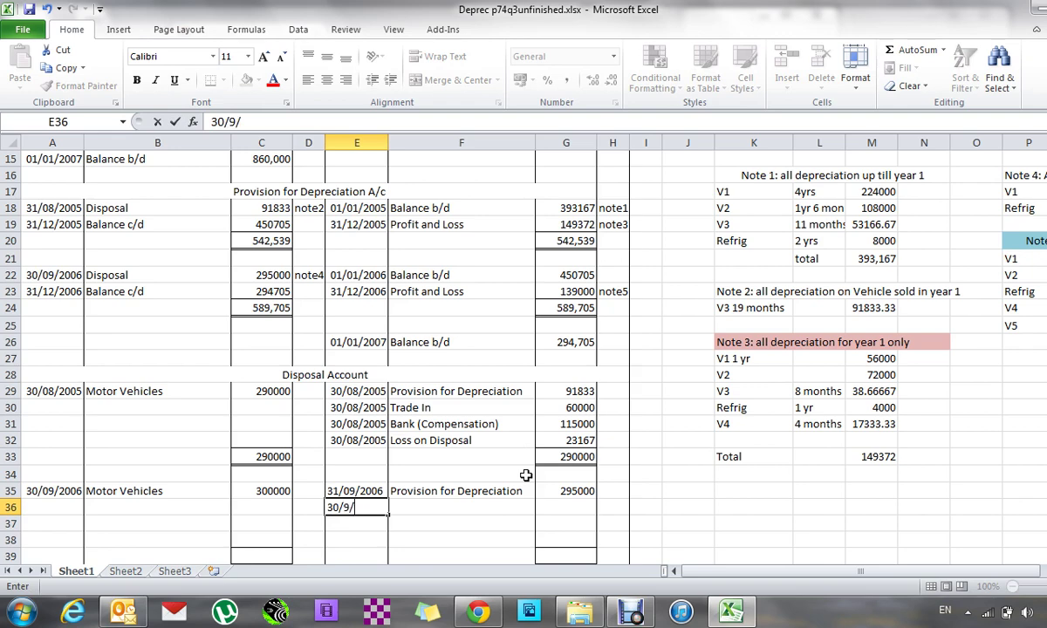
{"action": "type", "text": "006"}
{"action": "key", "text": "Tab"}
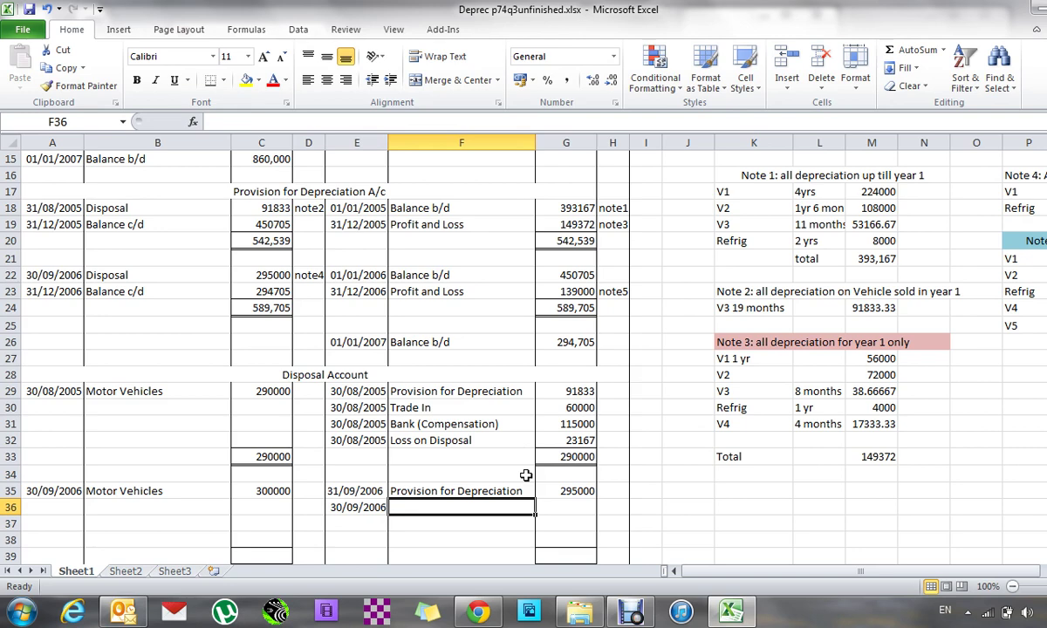
Label the credit entry in row 36 Trade In and set its amount to 10000.
{"action": "type", "text": "Trade In"}
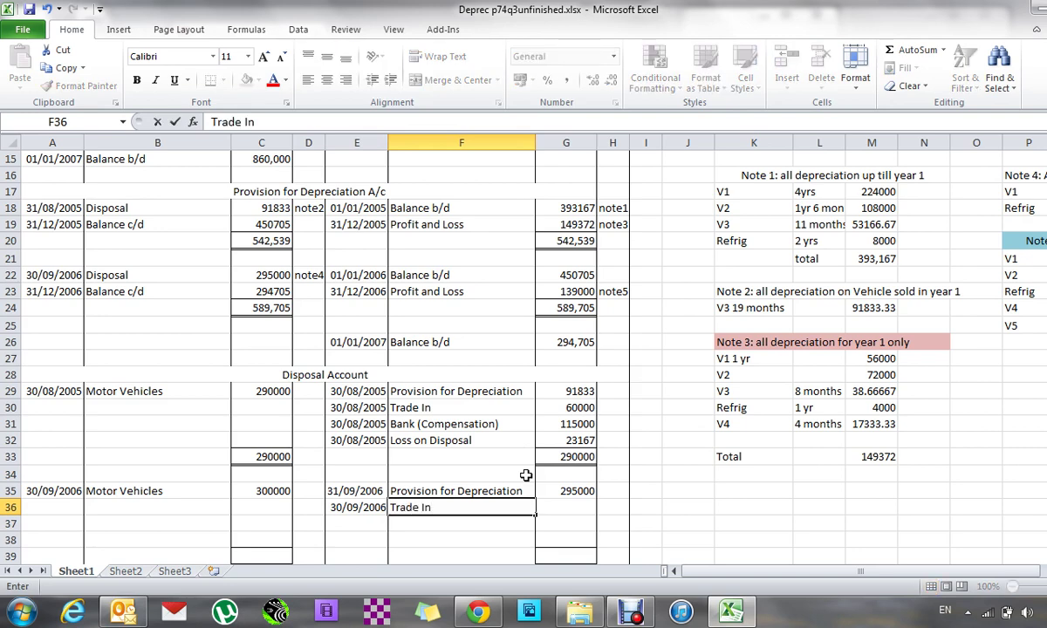
{"action": "key", "text": "Tab"}
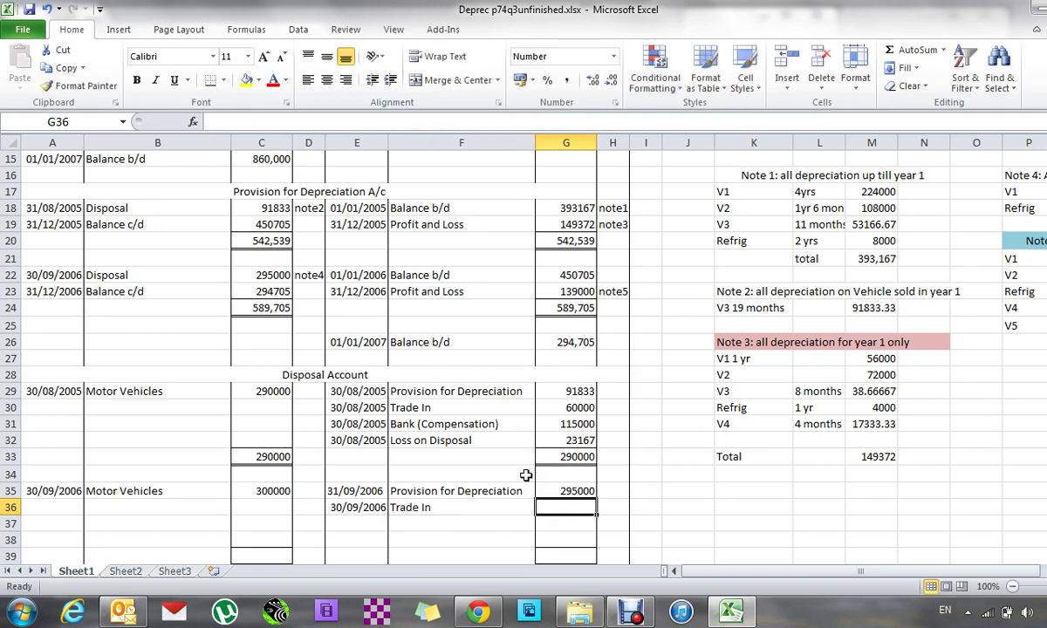
{"action": "type", "text": "10000"}
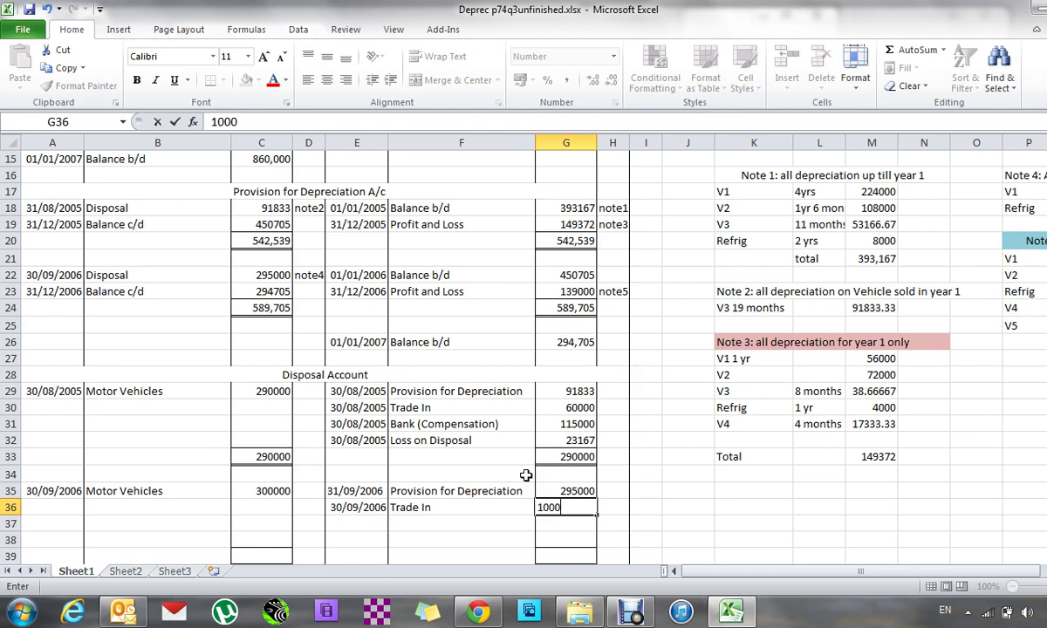
{"action": "key", "text": "Return"}
{"action": "key", "text": "Return"}
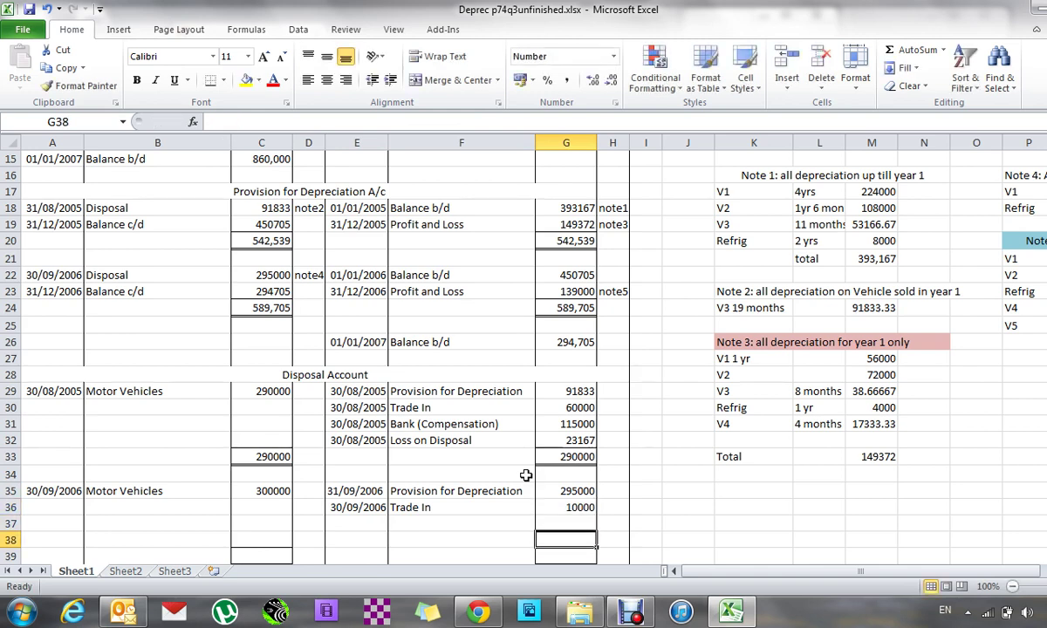
Add a debit entry in row 36 of the Disposal Account dated 30/09/2006, labelled Profit, for 5000.
{"action": "key", "text": "Up"}
{"action": "key", "text": "Up"}
{"action": "key", "text": "Up"}
{"action": "key", "text": "Left"}
{"action": "key", "text": "Left"}
{"action": "key", "text": "Left"}
{"action": "key", "text": "Left"}
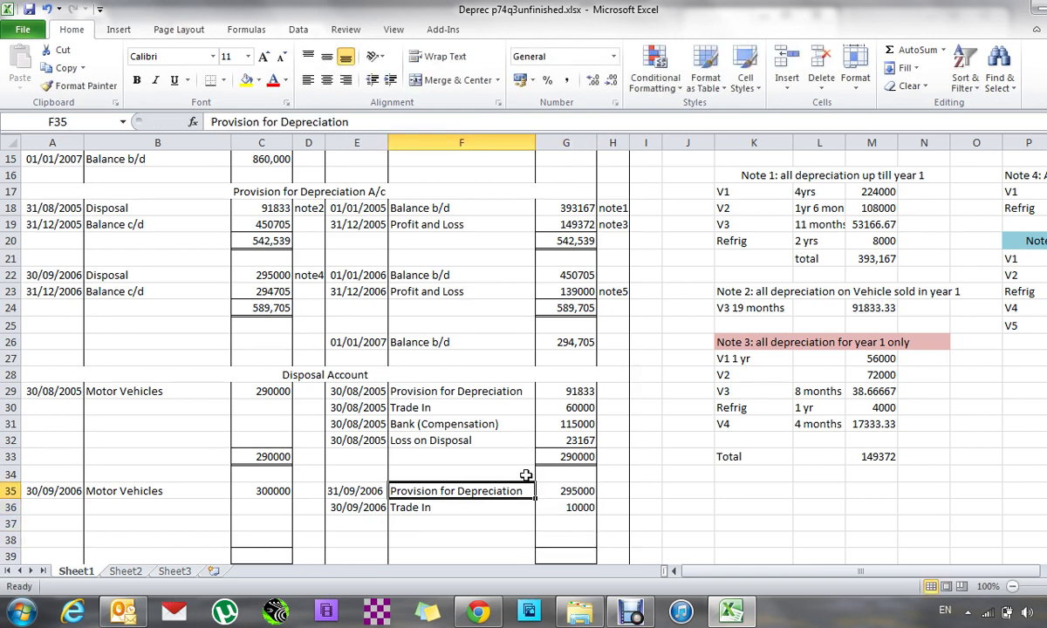
{"action": "key", "text": "Left"}
{"action": "key", "text": "Down"}
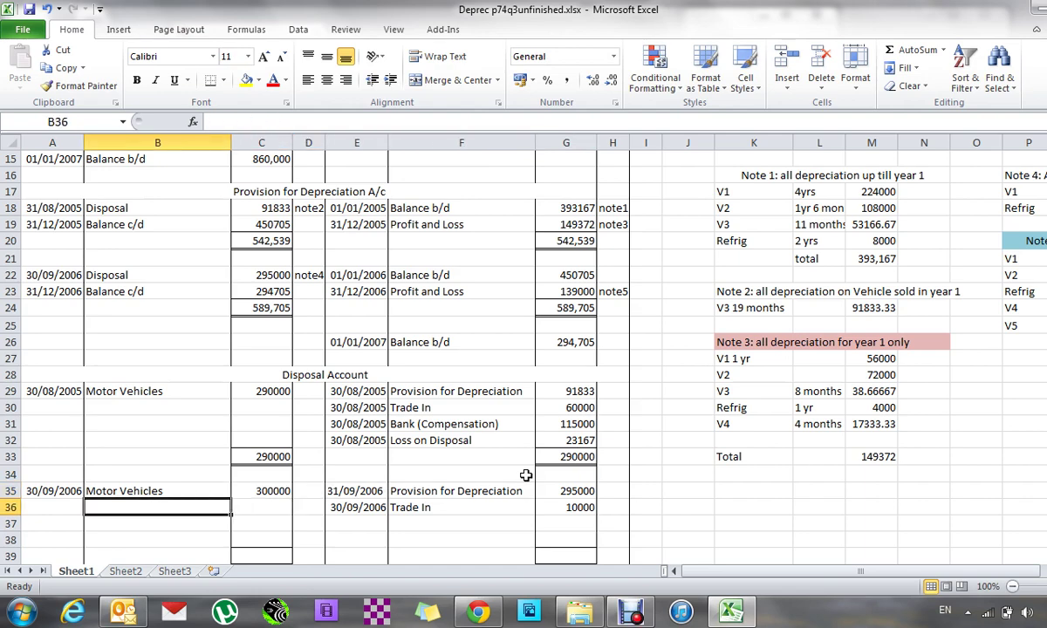
{"action": "key", "text": "Right"}
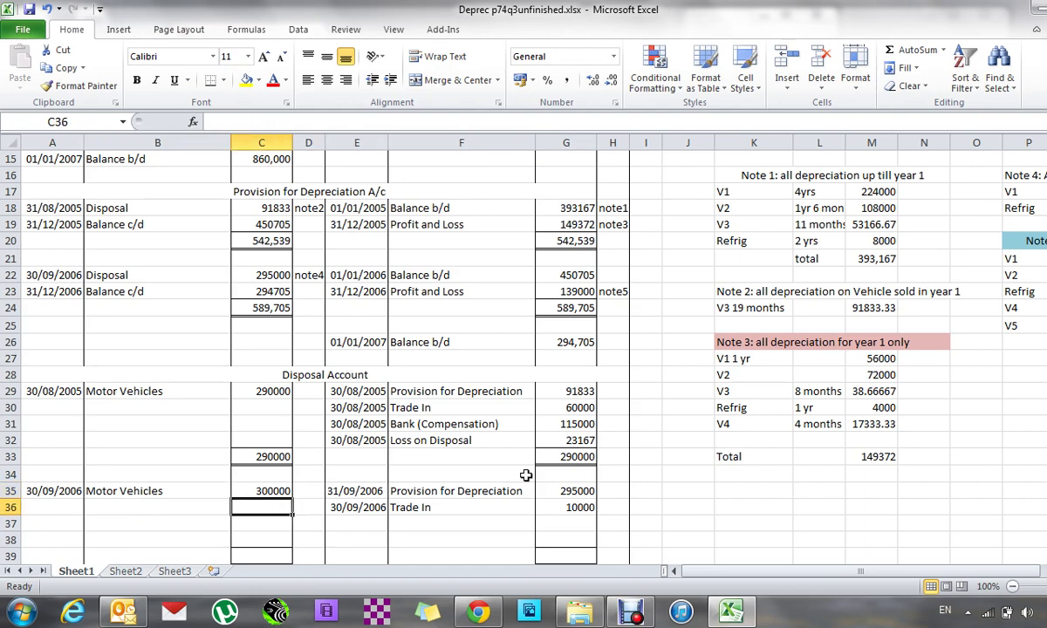
{"action": "type", "text": "5000"}
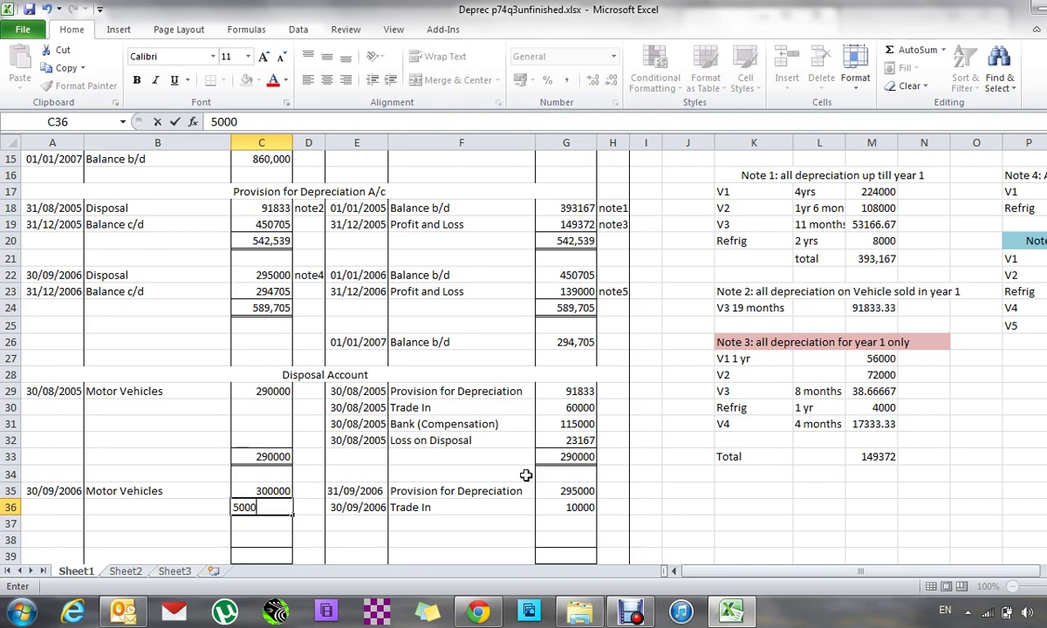
{"action": "key", "text": "Left"}
{"action": "type", "text": "Profit"}
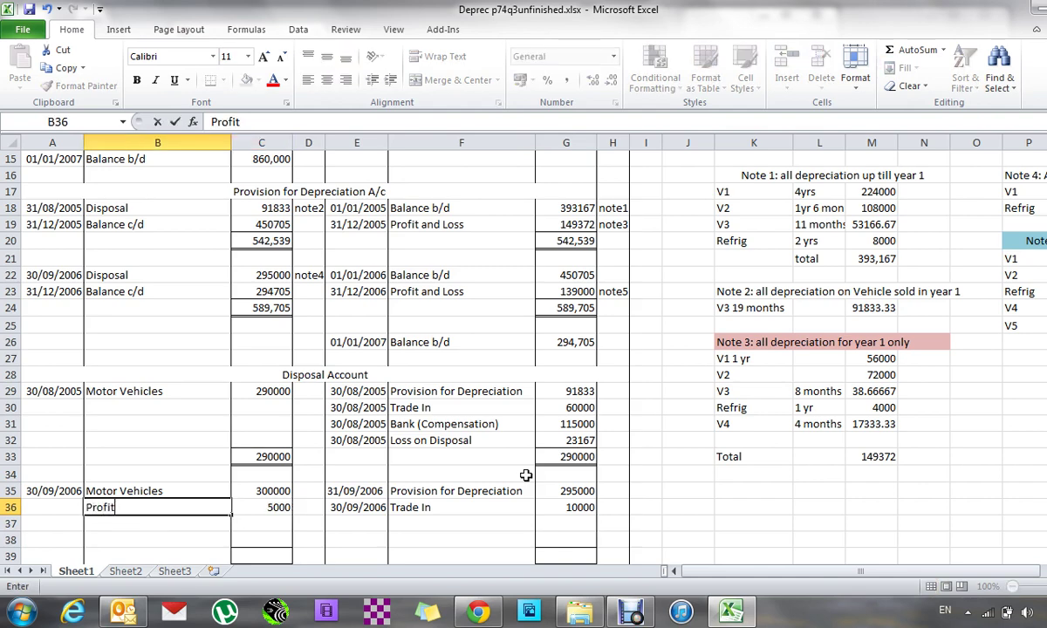
{"action": "key", "text": "Left"}
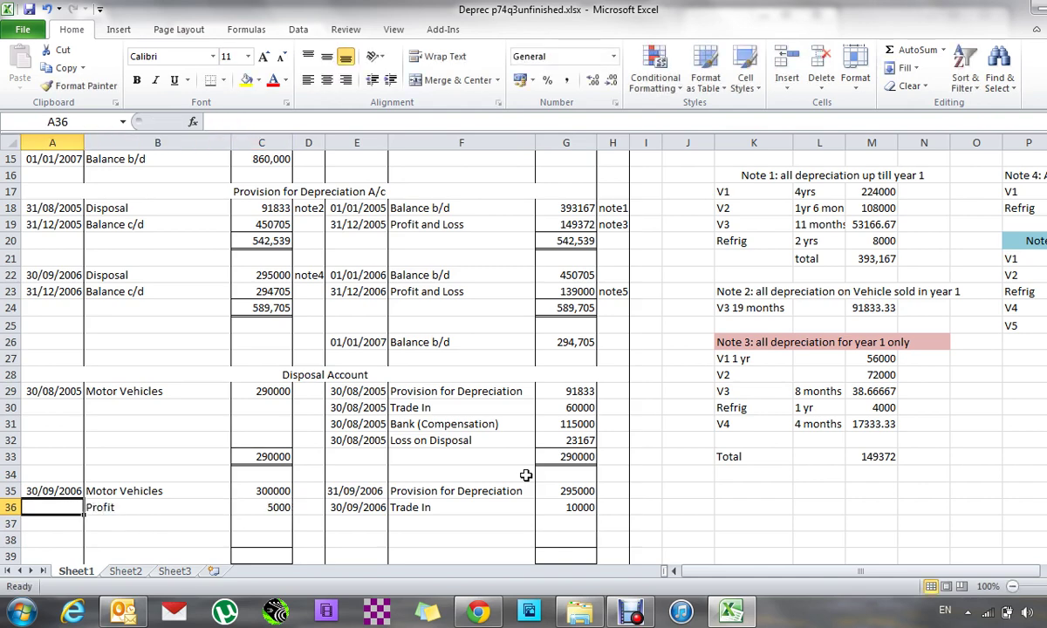
{"action": "type", "text": "30/9"}
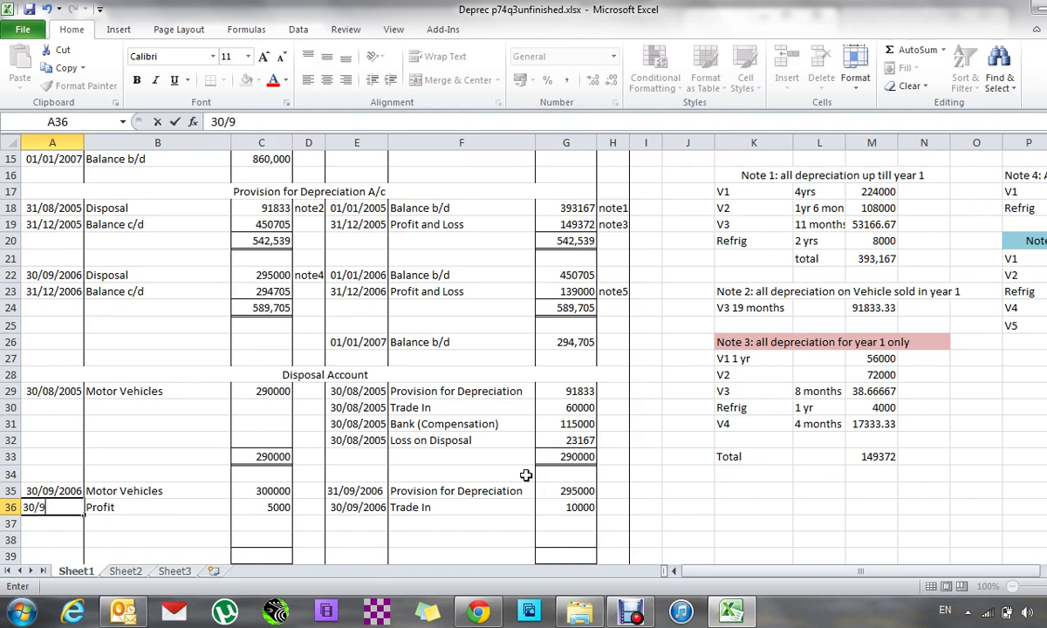
{"action": "type", "text": "/6"}
{"action": "key", "text": "Return"}
Enter 305000 as the 2006 debit and credit totals of the Disposal Account in C39 and G39.
{"action": "key", "text": "Right"}
{"action": "key", "text": "Right"}
{"action": "key", "text": "Right"}
{"action": "key", "text": "Right"}
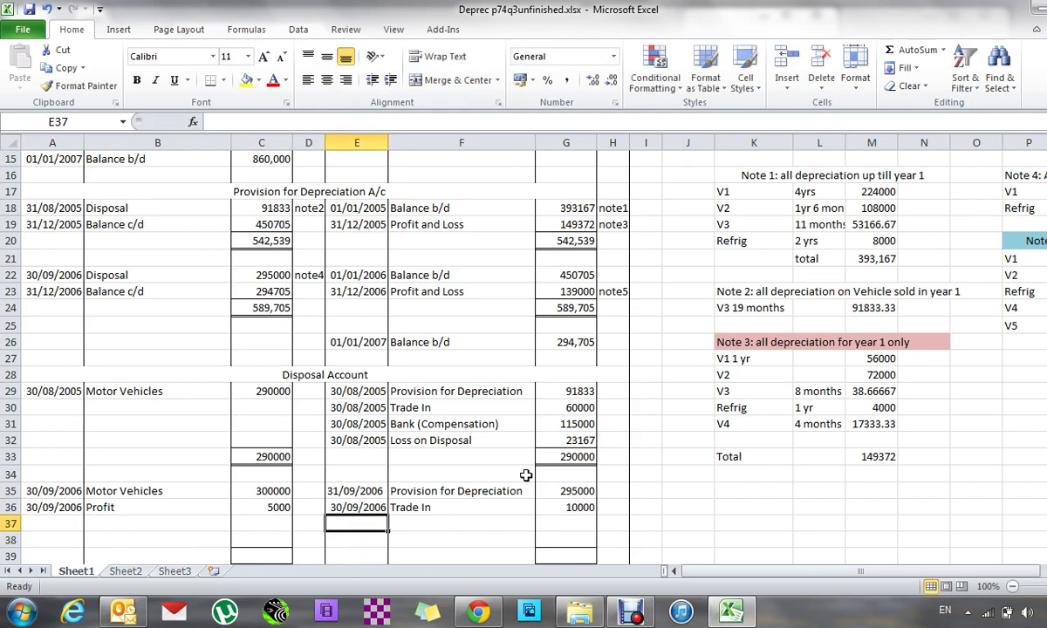
{"action": "key", "text": "Right"}
{"action": "key", "text": "Right"}
{"action": "key", "text": "Down"}
{"action": "key", "text": "Down"}
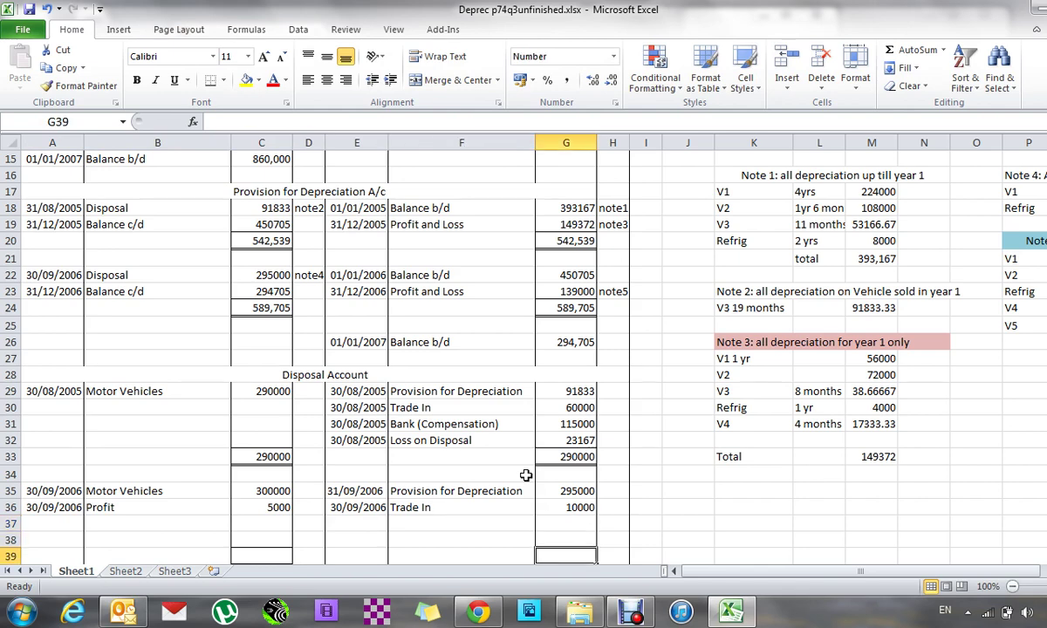
{"action": "type", "text": "305000"}
{"action": "key", "text": "Left"}
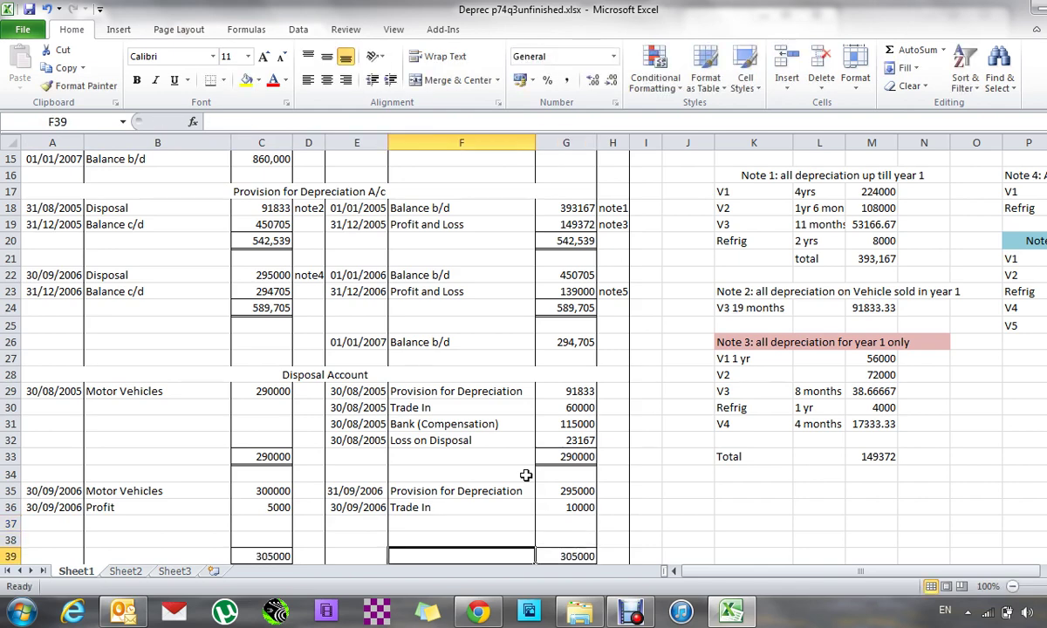
{"action": "key", "text": "Left"}
{"action": "key", "text": "Up"}
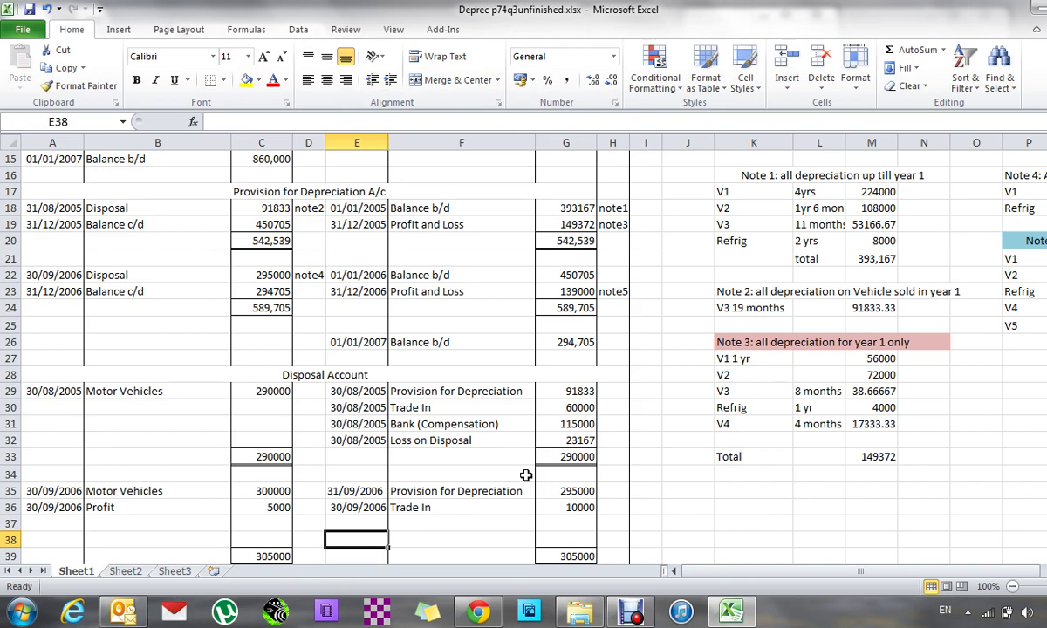
{"action": "left_click", "coordinate": [632, 612]}
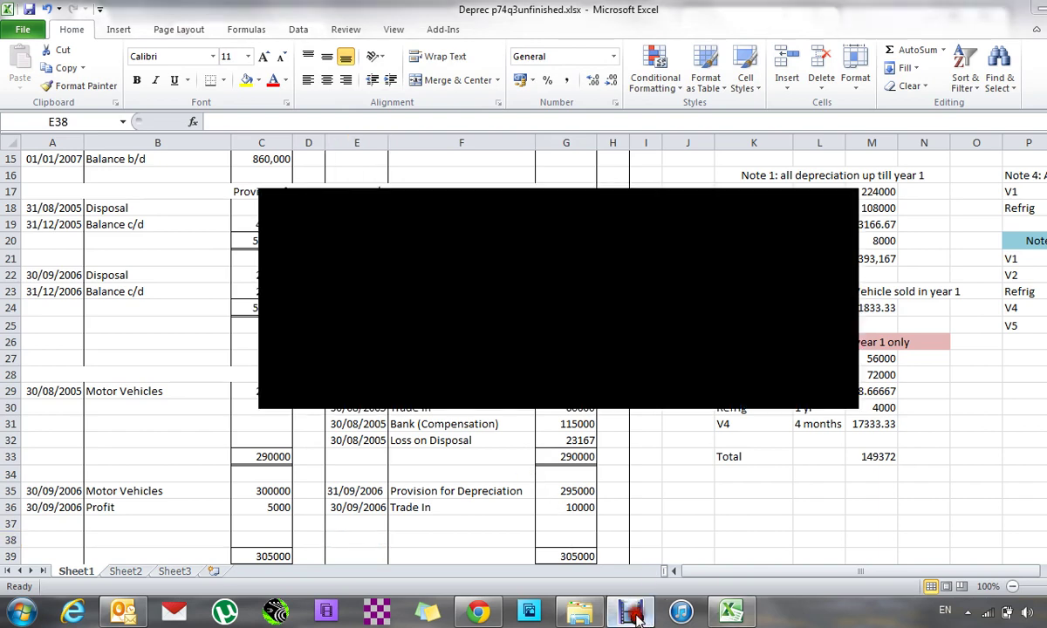